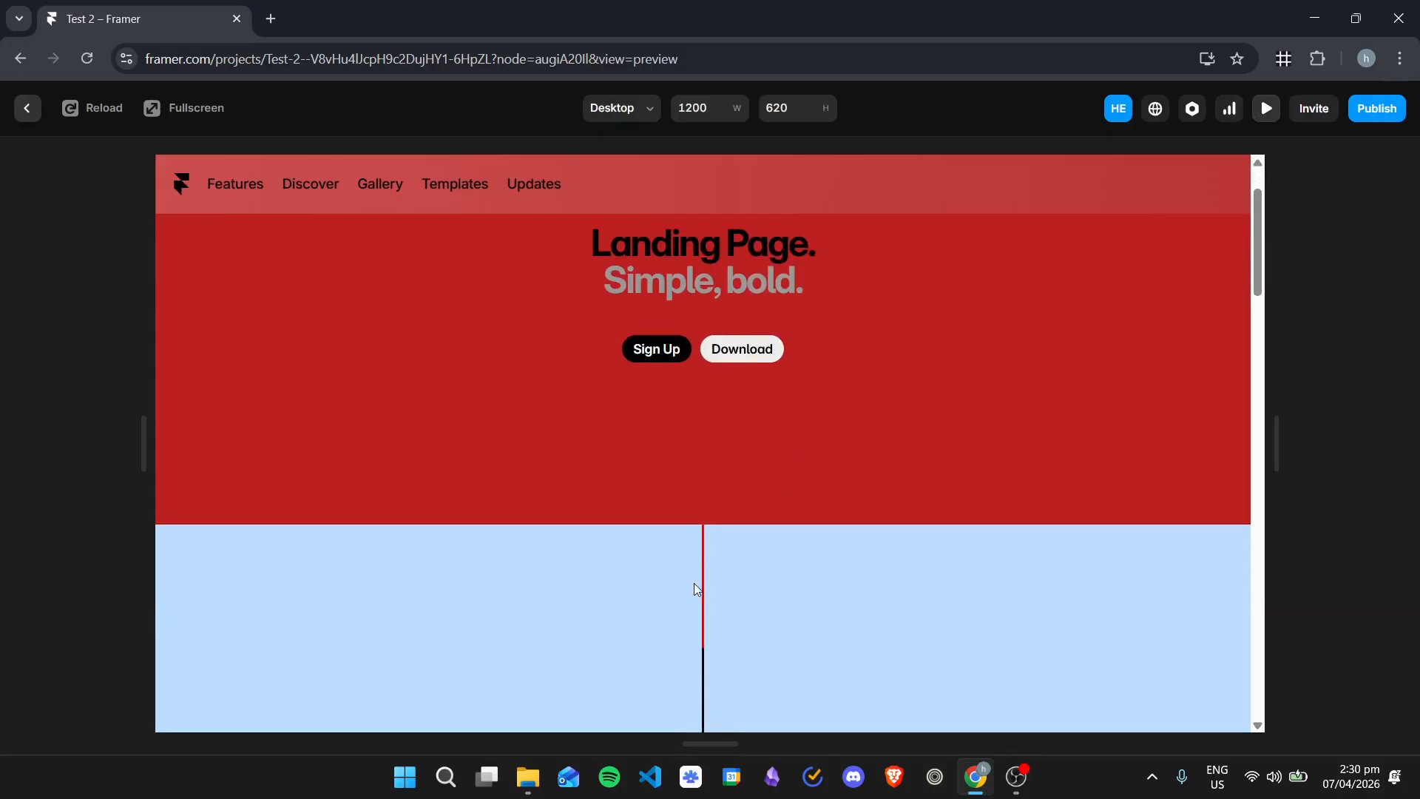
# Step: Review the scroll-driven progress line and its numbered circles in the page preview, and return to the canvas
pyautogui.scroll(-4, 1025, 464)
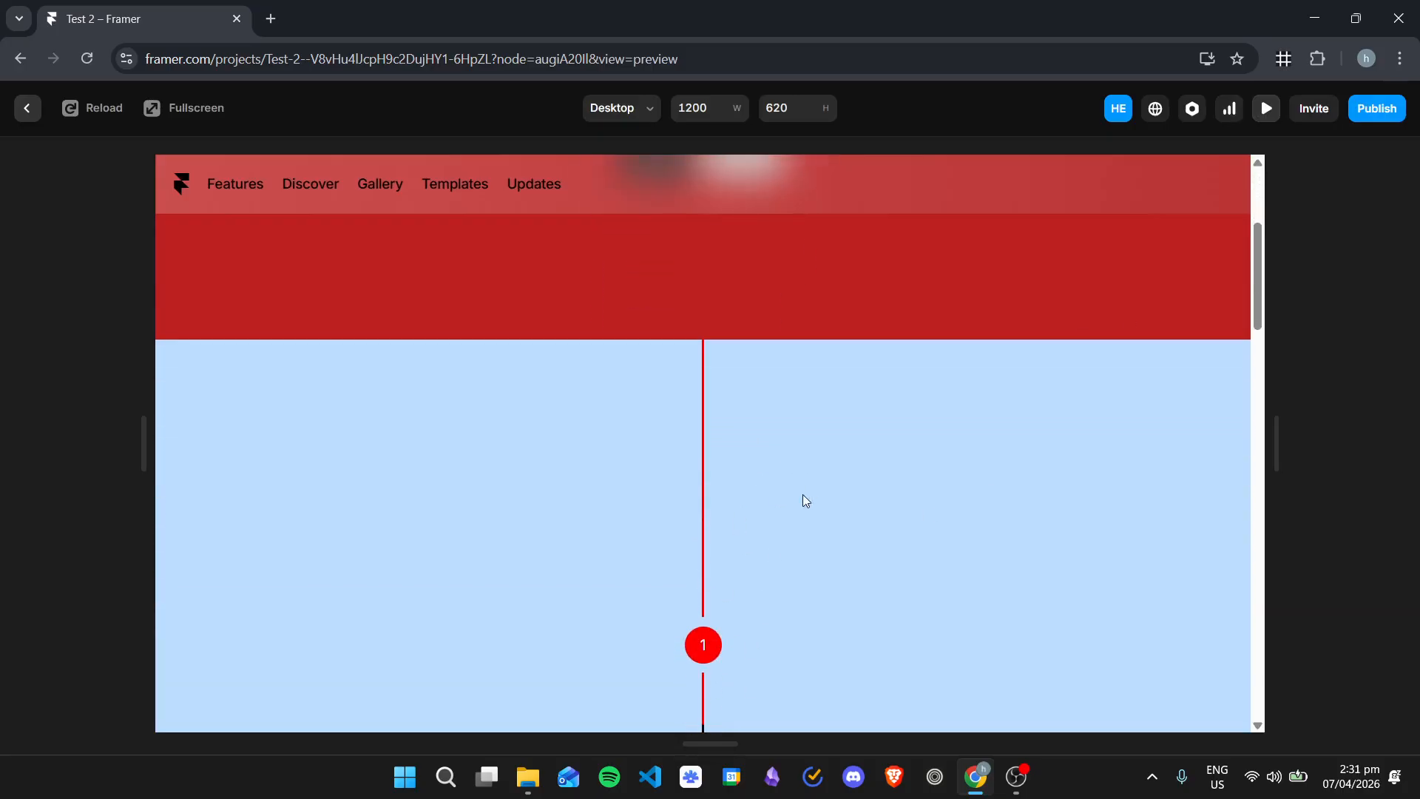
pyautogui.scroll(-7, 715, 542)
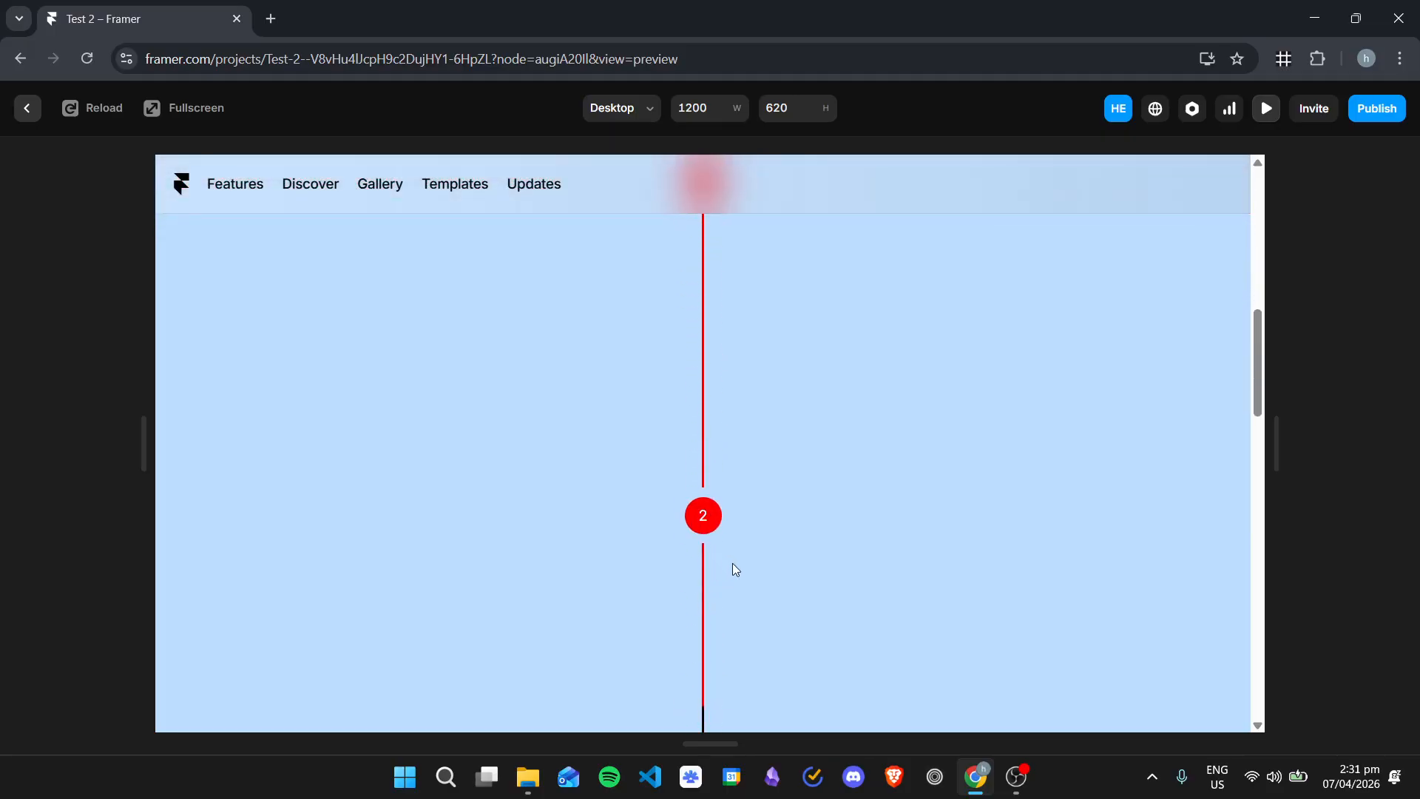
pyautogui.scroll(3, 791, 532)
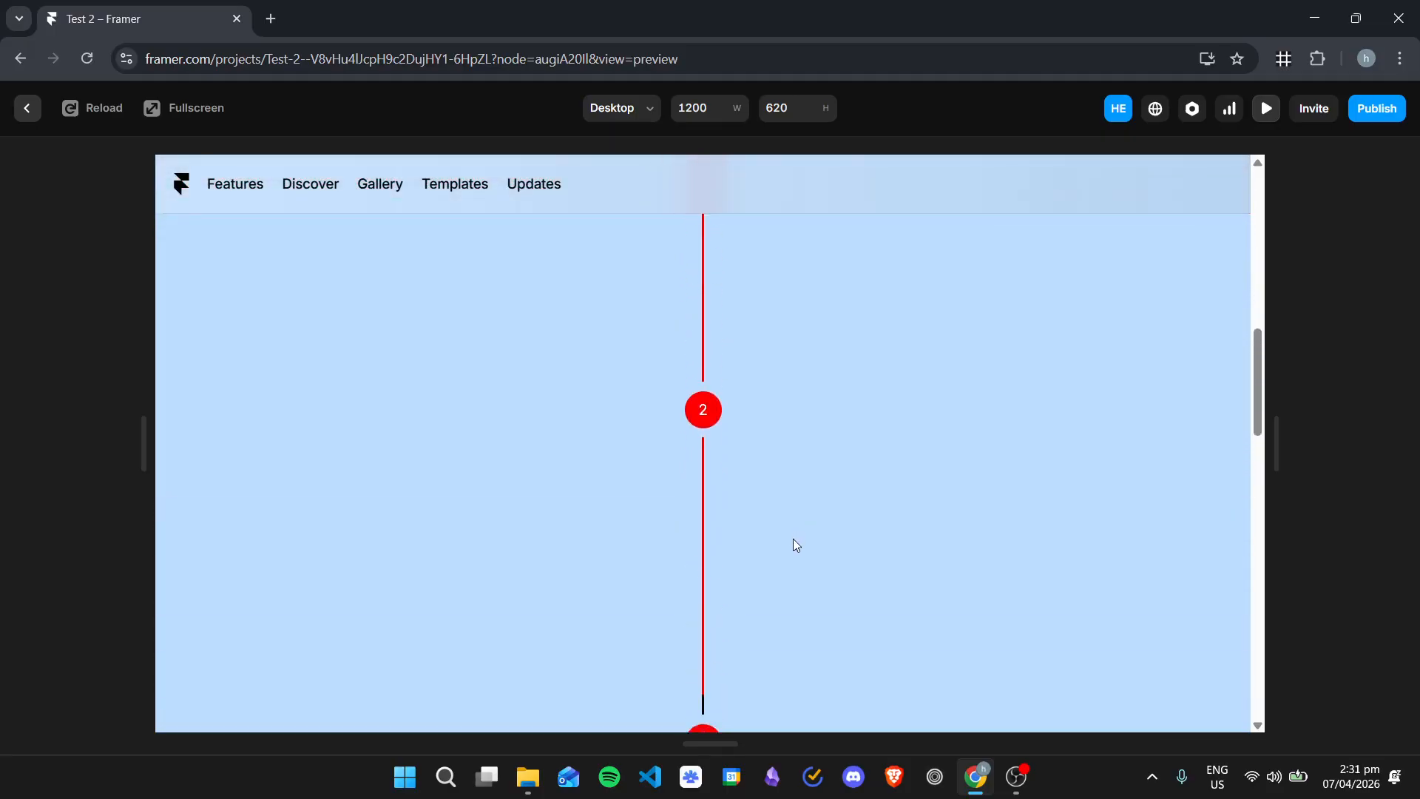
pyautogui.scroll(6, 821, 548)
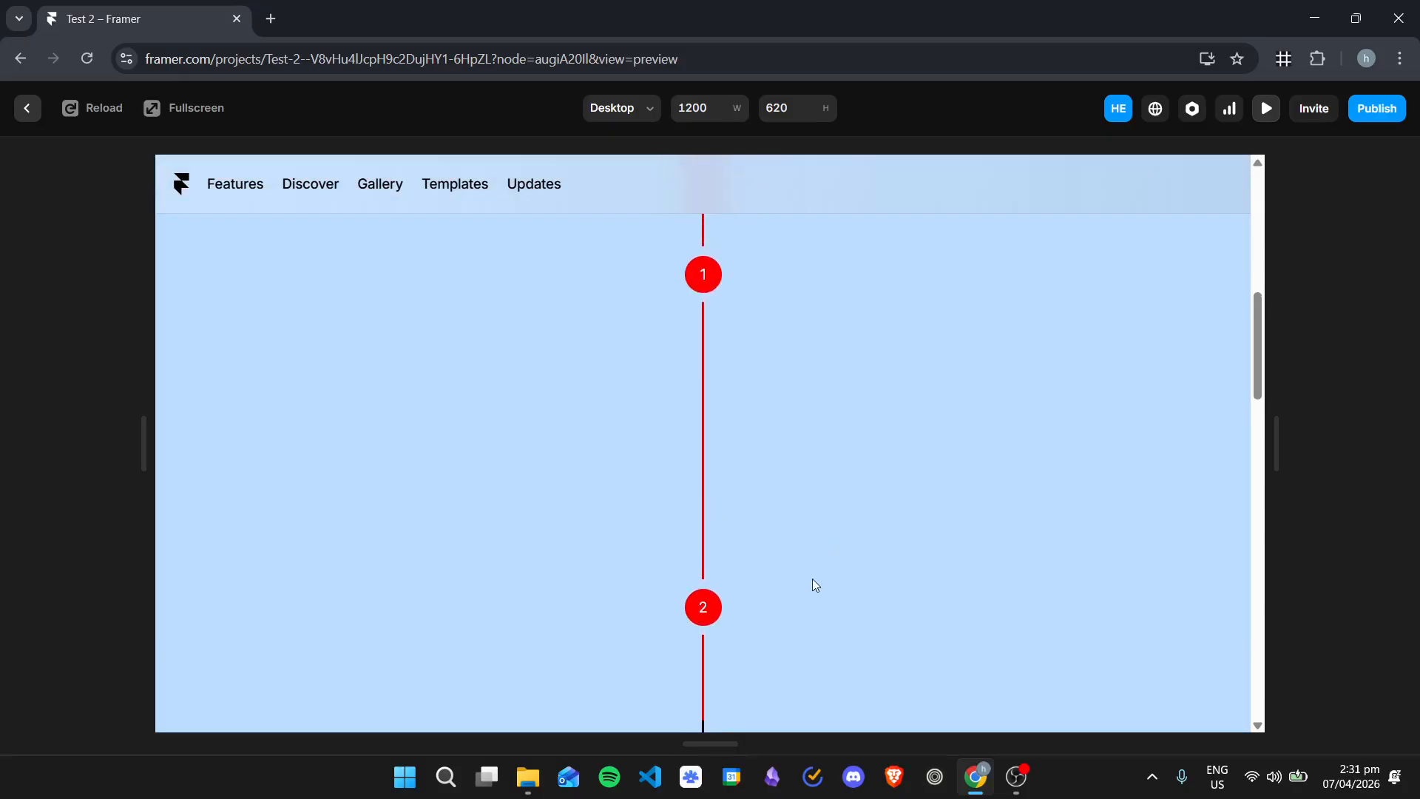
pyautogui.scroll(2, 716, 618)
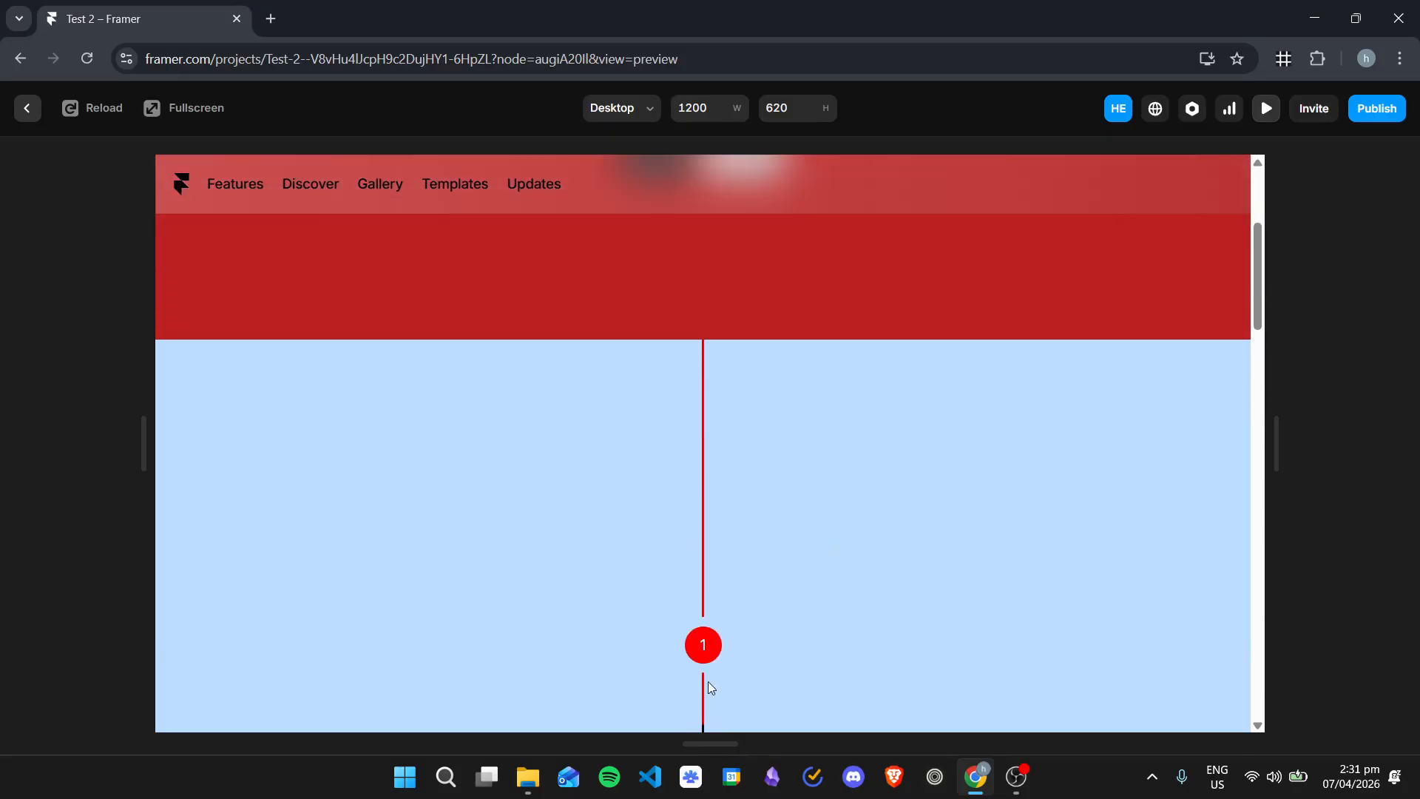
pyautogui.scroll(4, 780, 556)
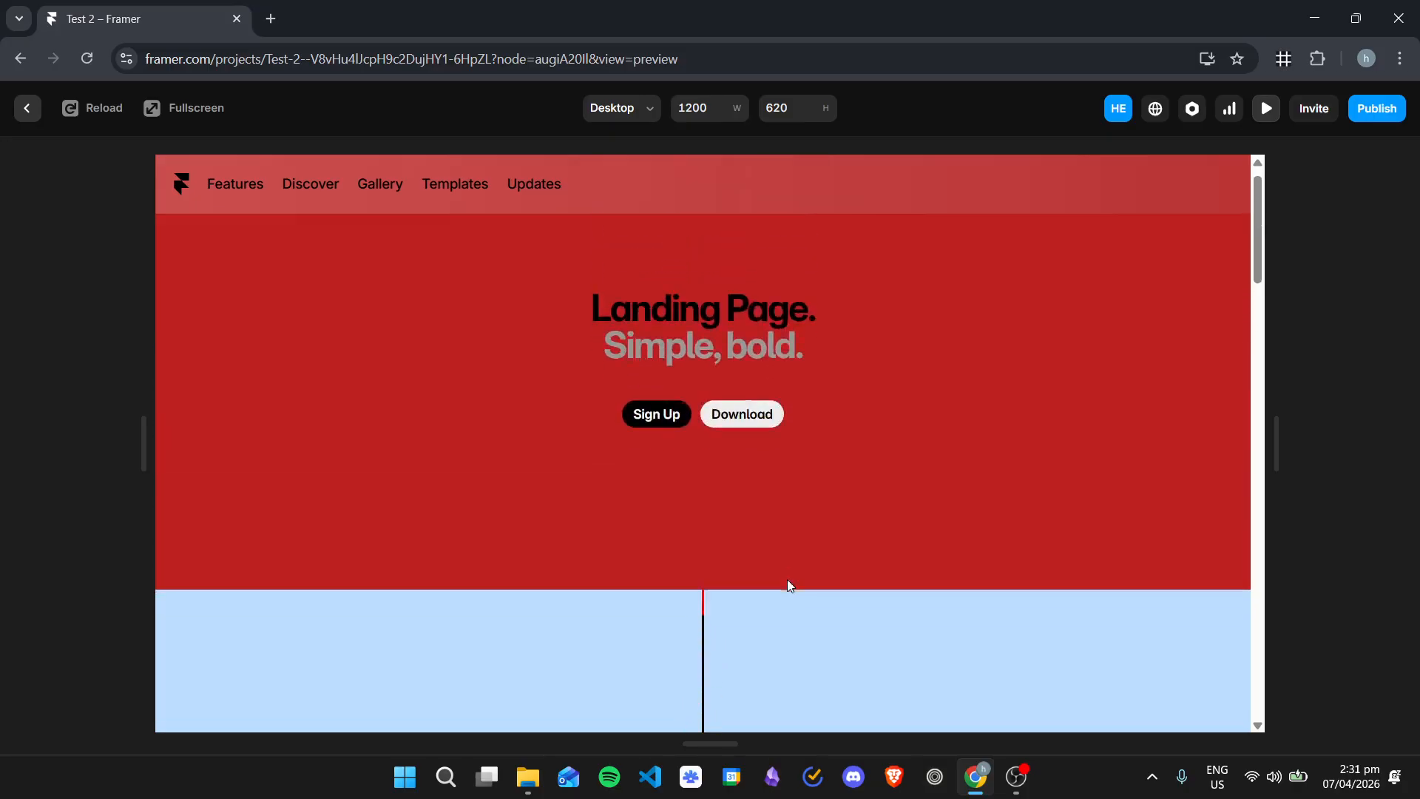
pyautogui.scroll(-10, 793, 549)
pyautogui.scroll(5, 802, 574)
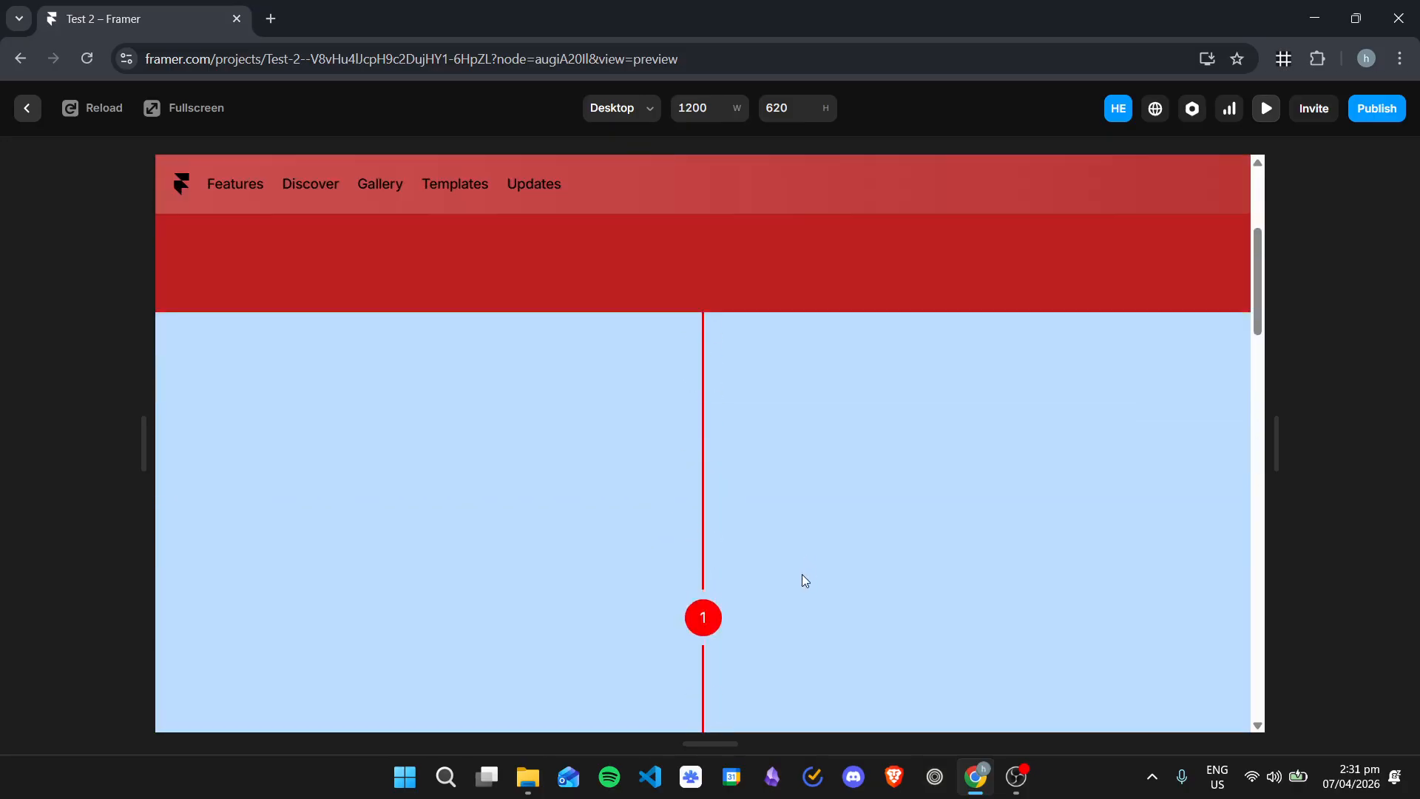
pyautogui.click(1266, 110)
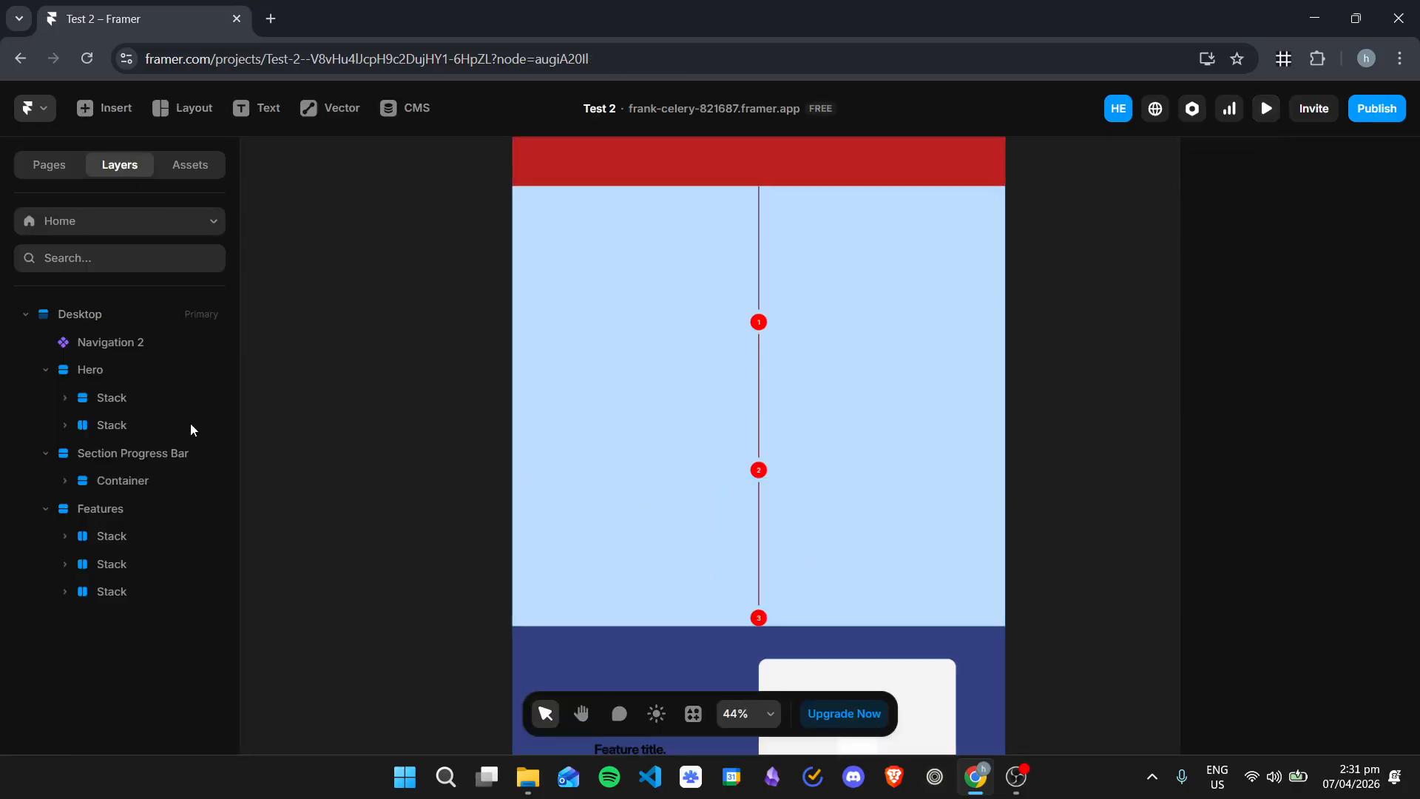
# Step: Examine the layer structure of the Section Progress Bar, including its Container, Step 1 and the Progress Wrapper inside it
pyautogui.click(96, 455)
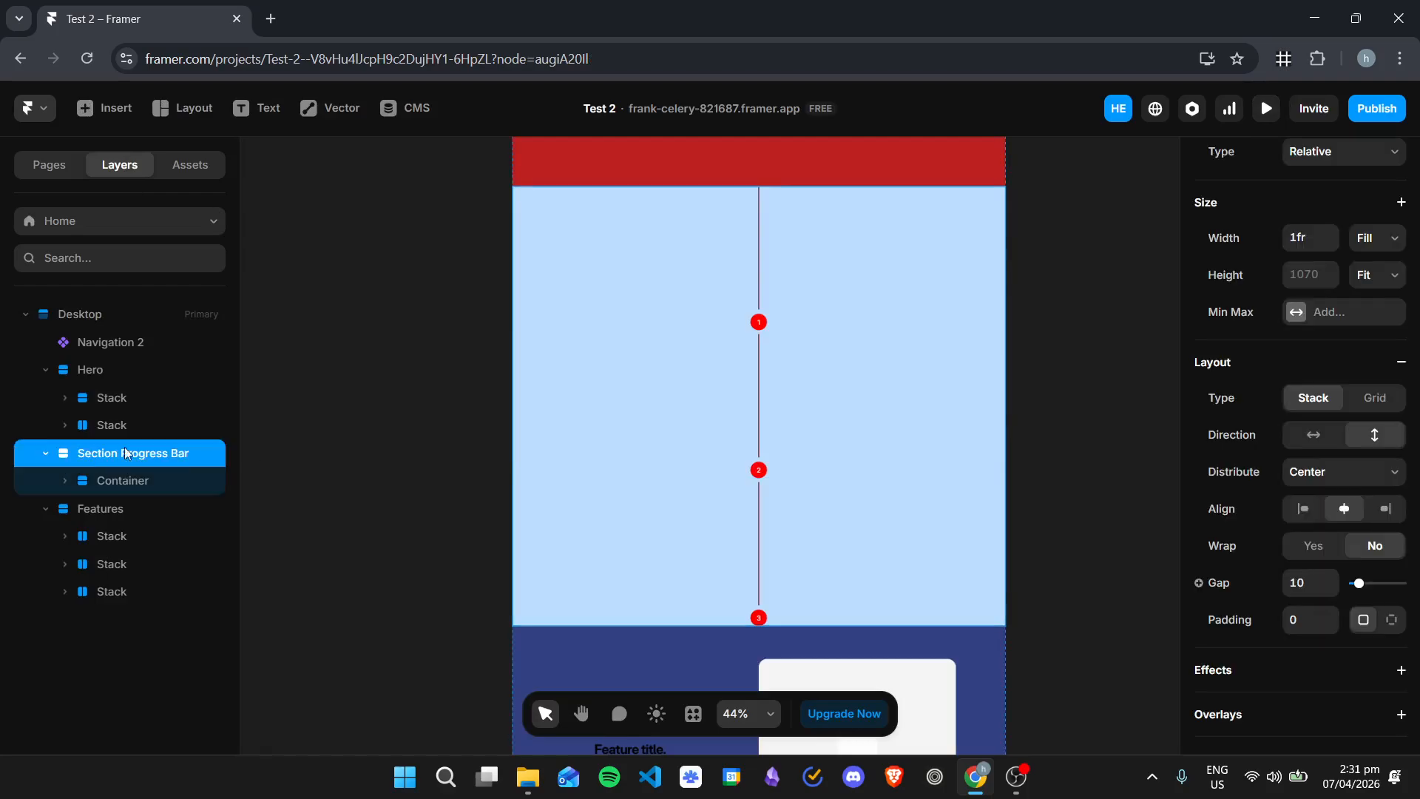
pyautogui.click(91, 479)
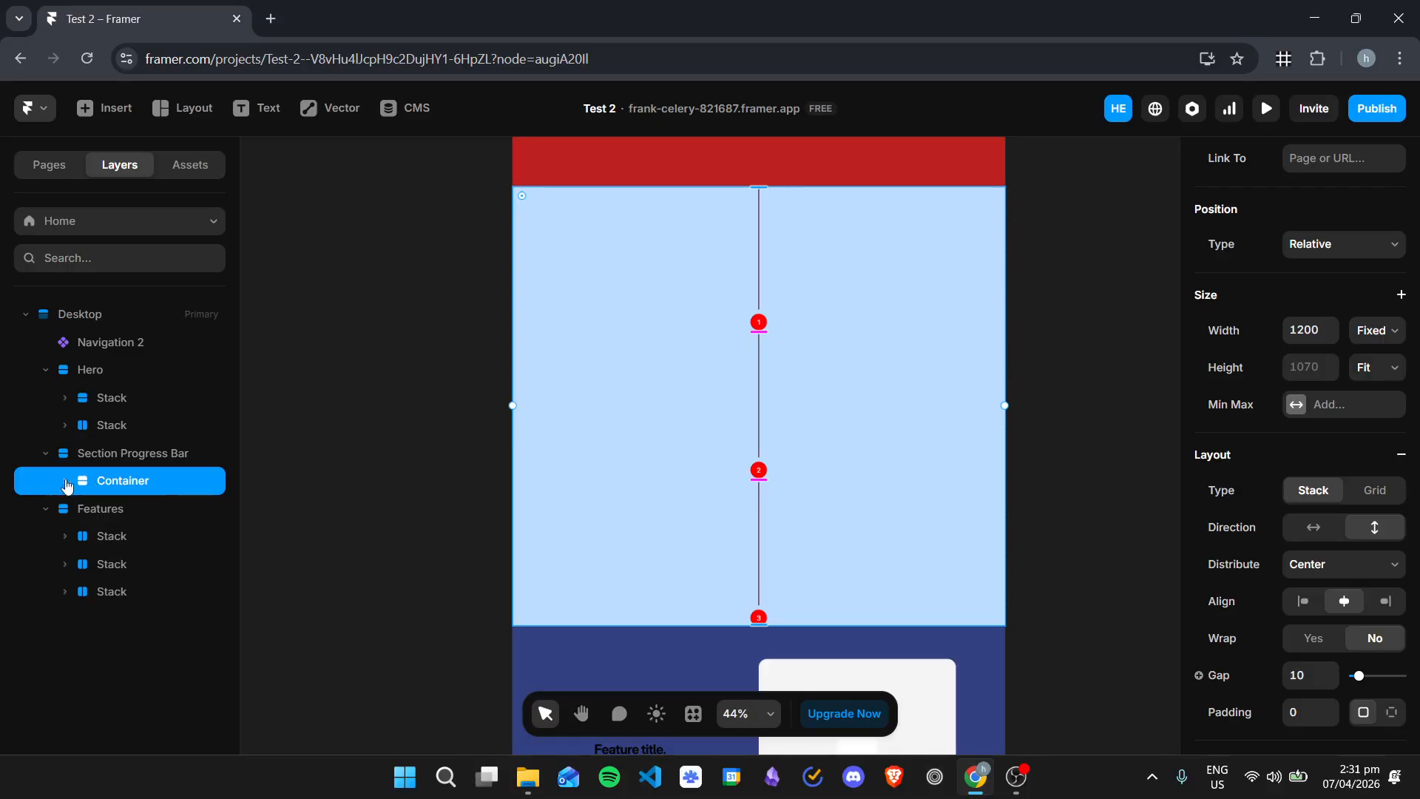
pyautogui.click(65, 481)
pyautogui.click(125, 510)
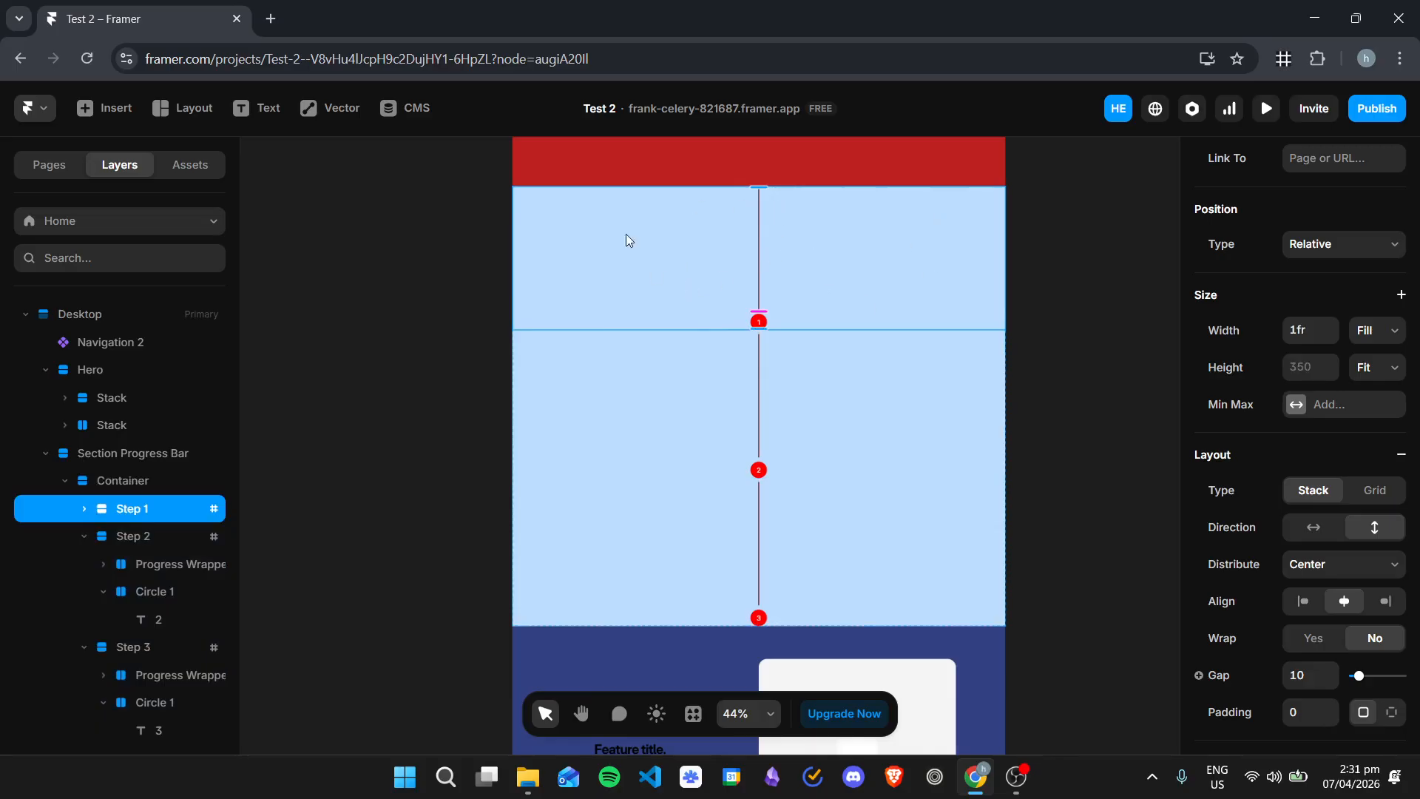
pyautogui.click(84, 509)
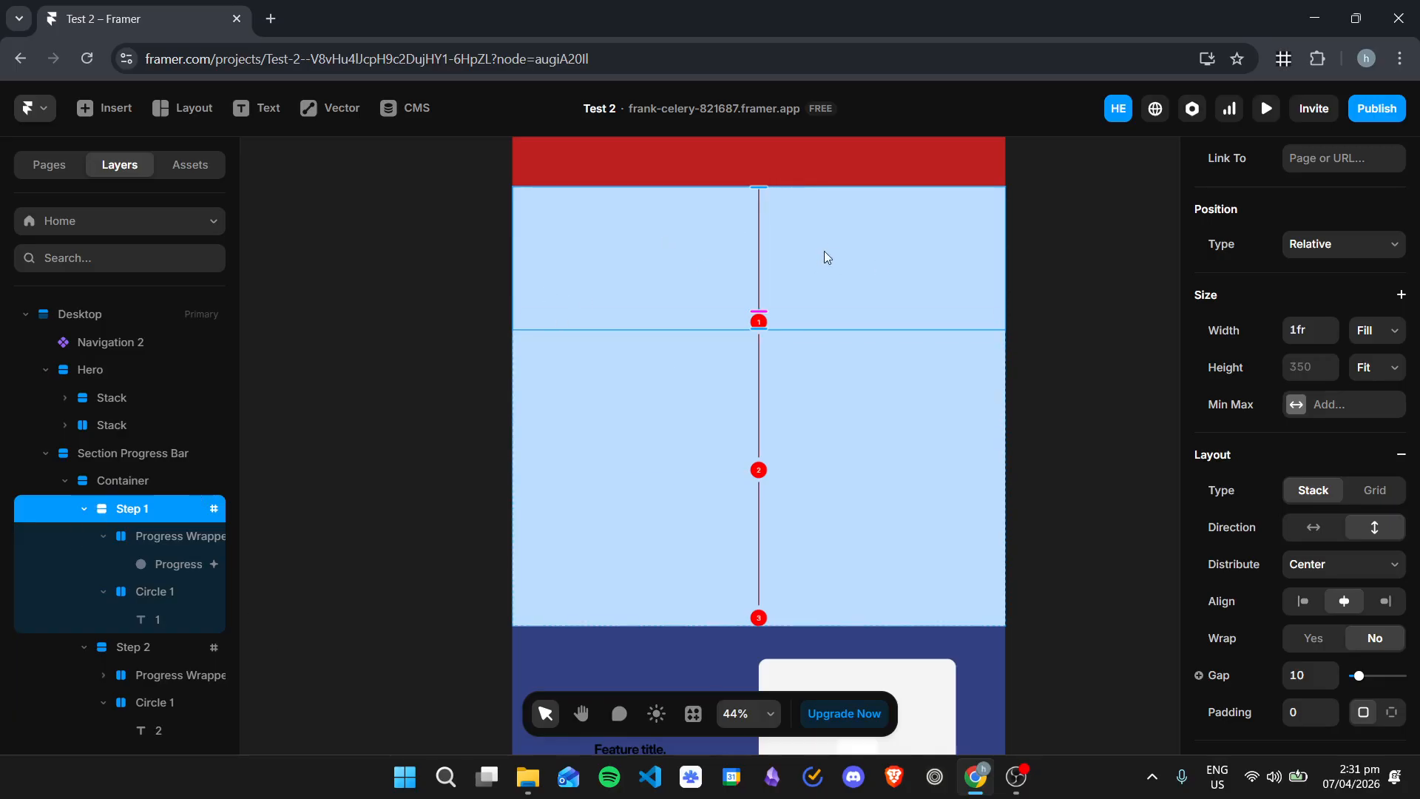
pyautogui.scroll(-1, 131, 557)
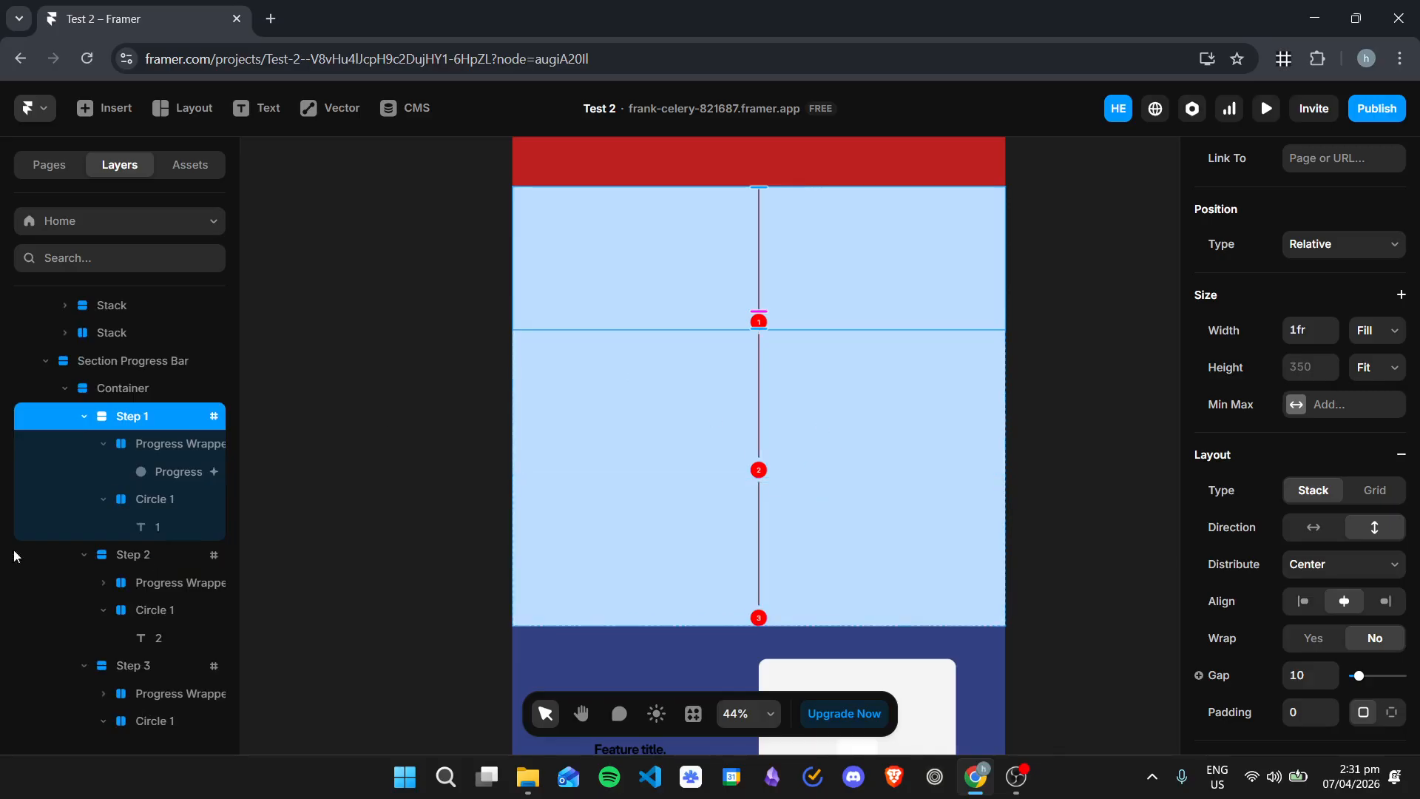
pyautogui.click(164, 445)
pyautogui.click(163, 414)
pyautogui.click(177, 445)
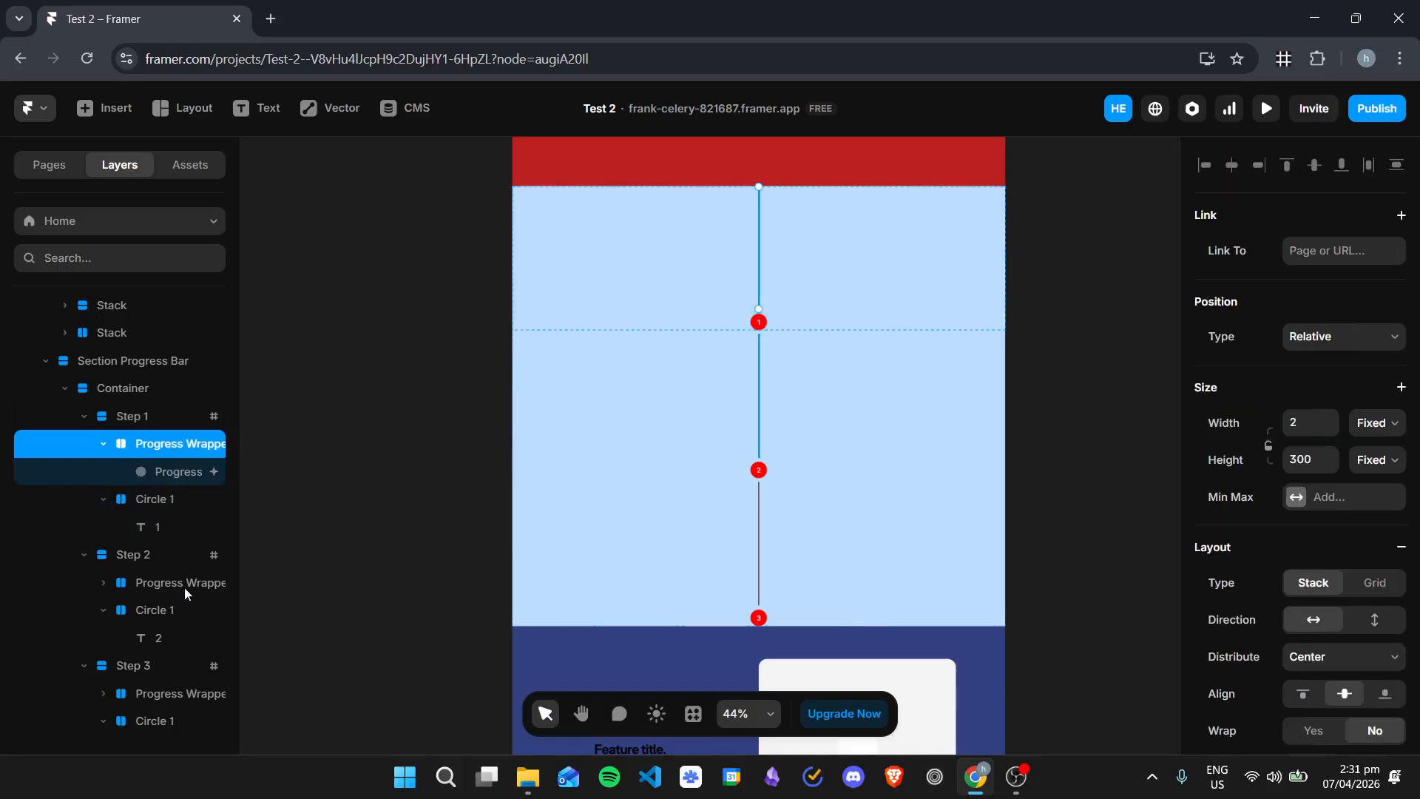
pyautogui.scroll(-1, 225, 578)
pyautogui.scroll(1, 185, 474)
# Step: Delete the Container with all its steps from the Section Progress Bar
pyautogui.click(148, 364)
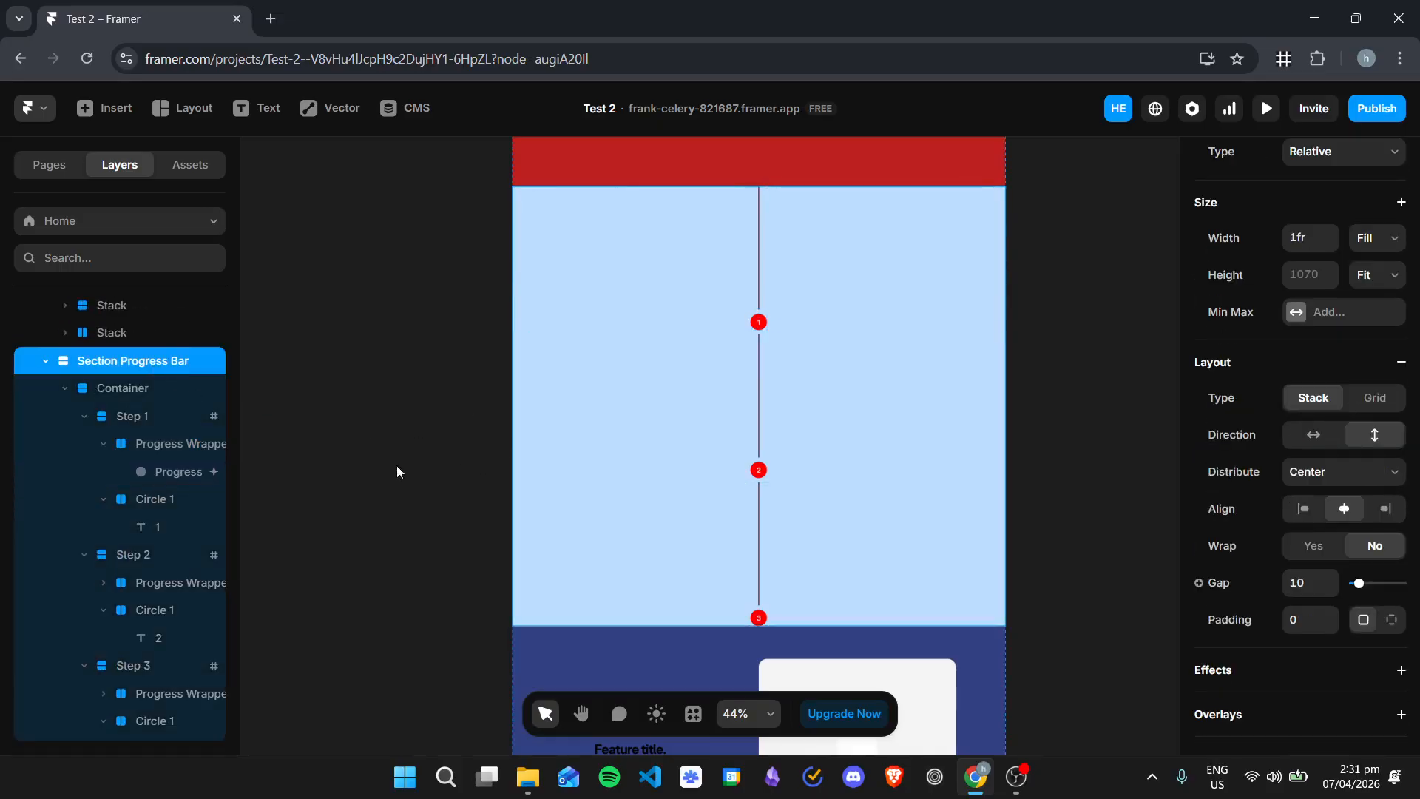
pyautogui.scroll(1, 124, 466)
pyautogui.click(136, 479)
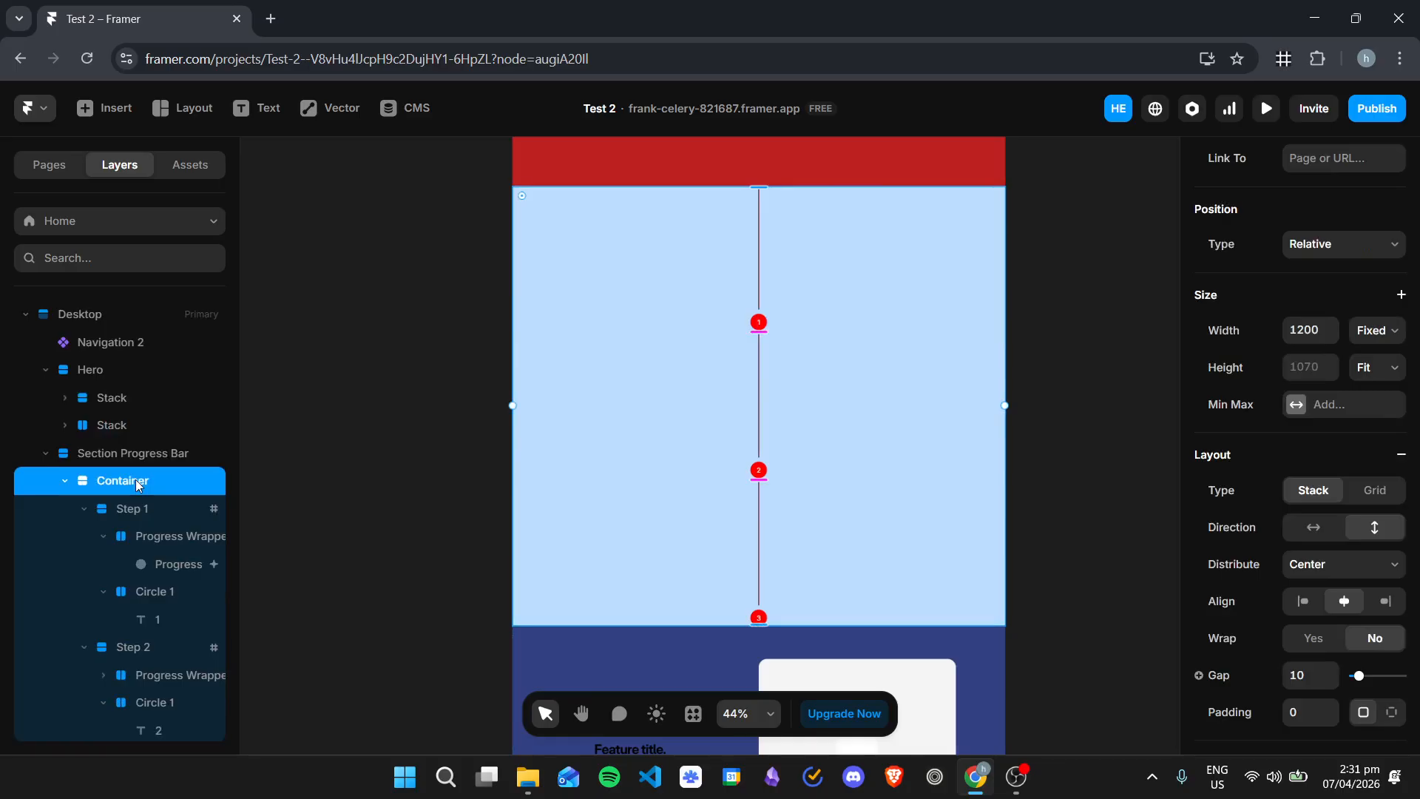
pyautogui.press('Delete')
# Step: Draw a new frame about 608 by 455 inside the empty Section Progress Bar
pyautogui.click(829, 350)
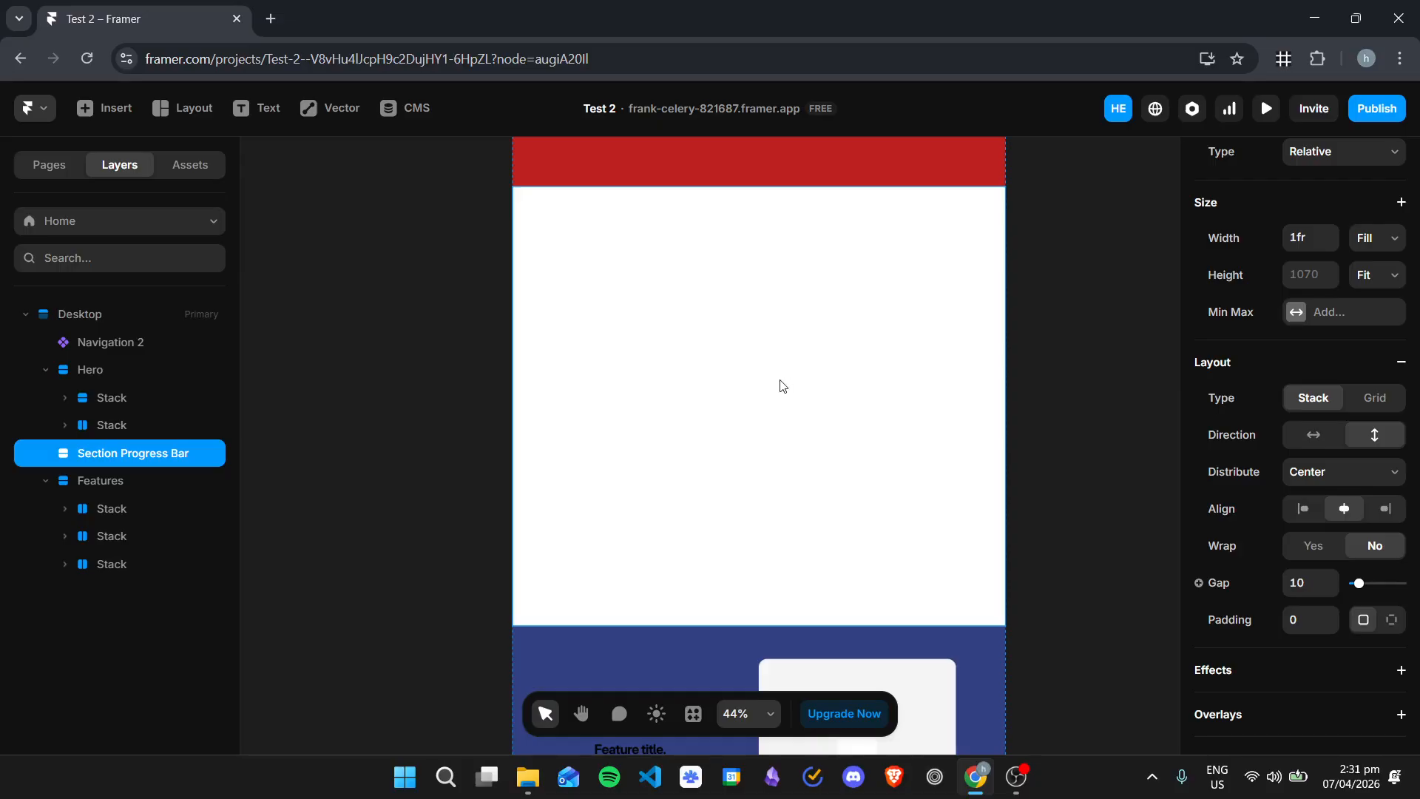
pyautogui.press('f')
pyautogui.moveTo(608, 298); pyautogui.dragTo(862, 489)
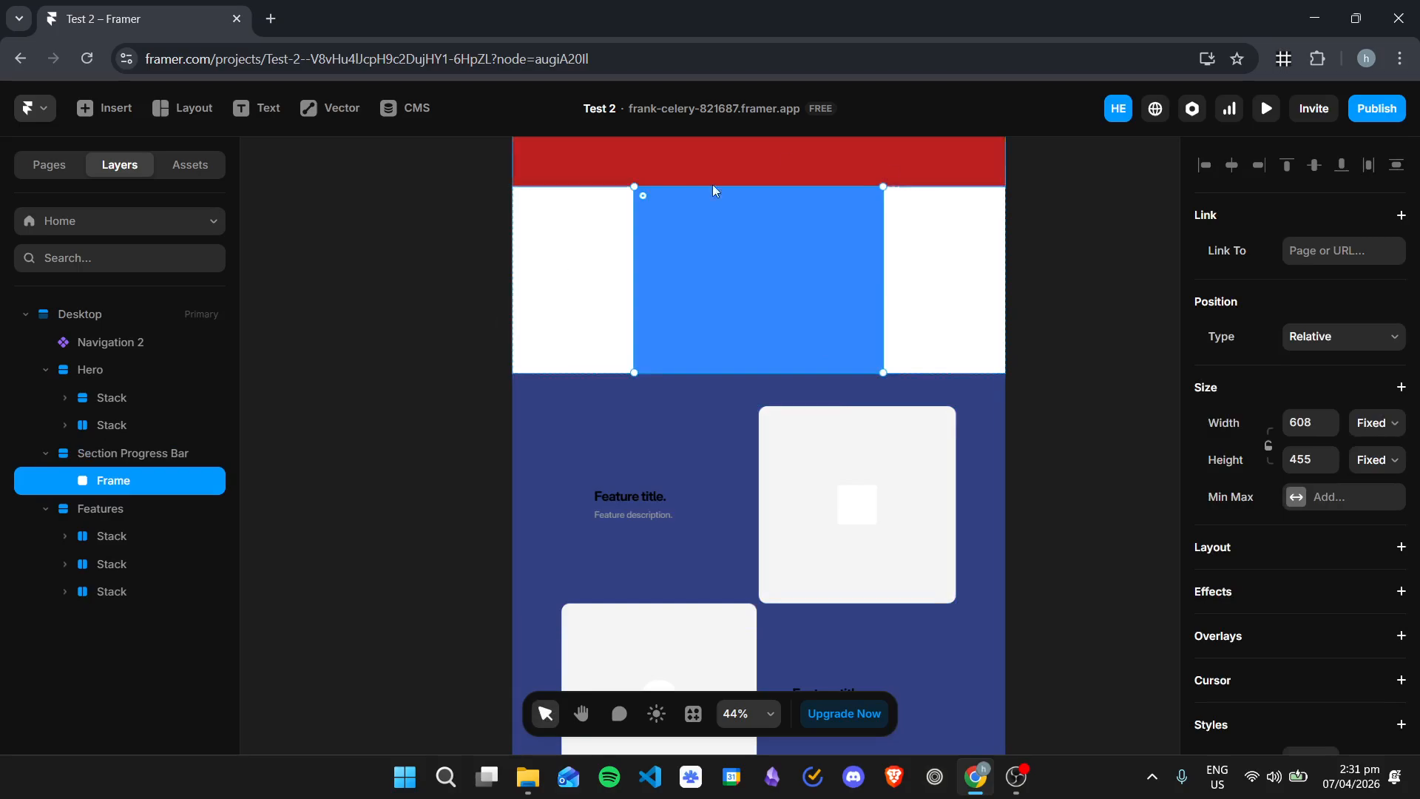
# Step: Add a stack layout to the new frame and set both its height and width to Fill
pyautogui.scroll(-1, 1340, 432)
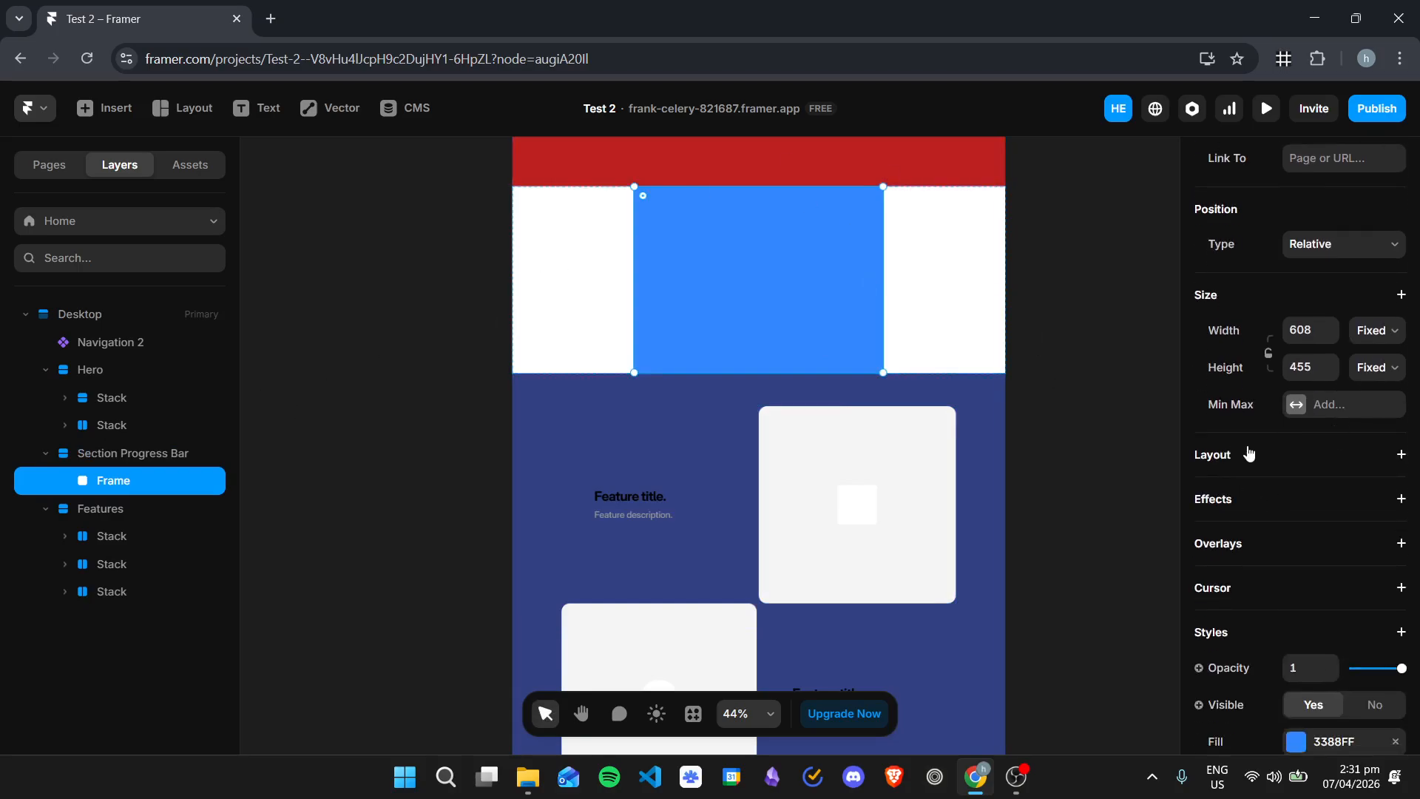
pyautogui.click(1249, 454)
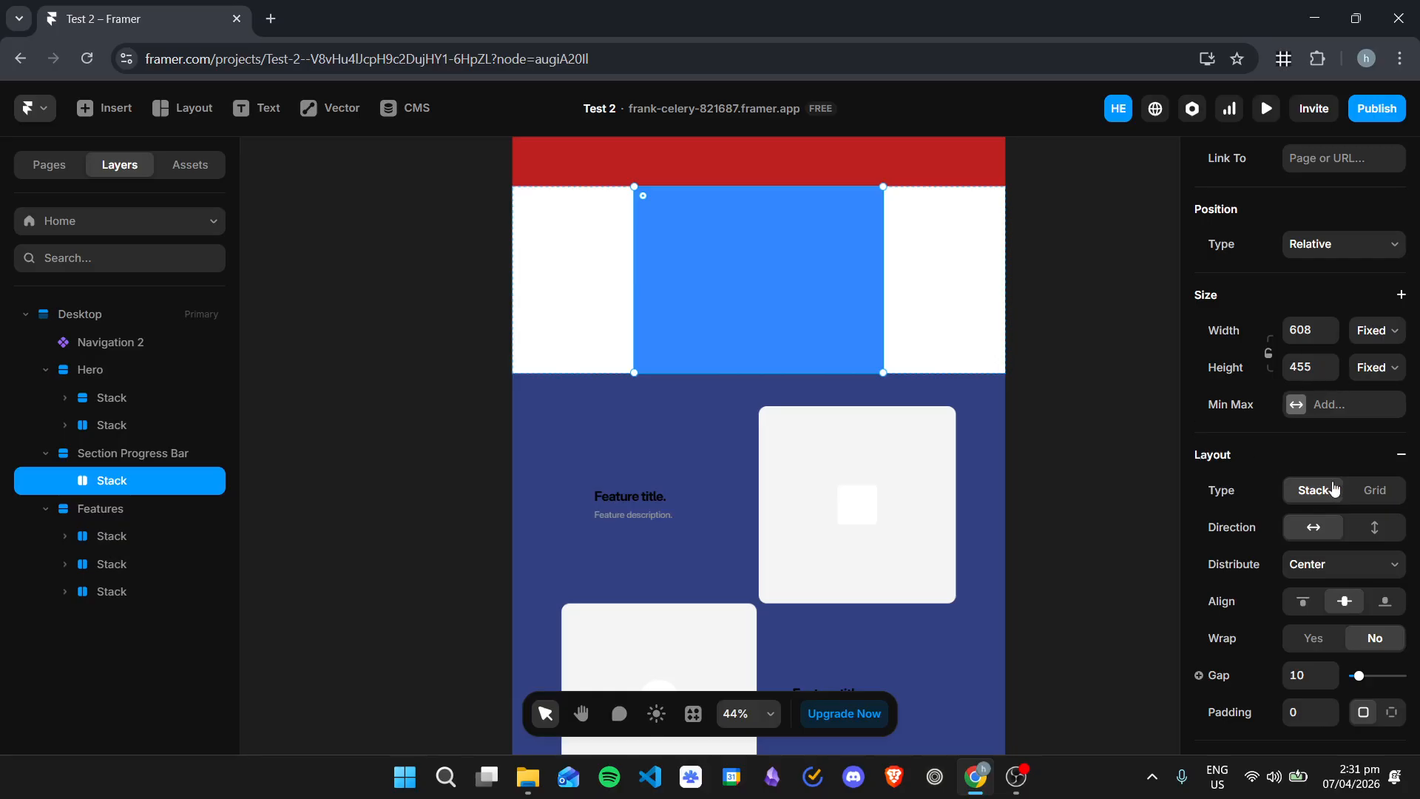
pyautogui.click(1365, 364)
pyautogui.click(1372, 442)
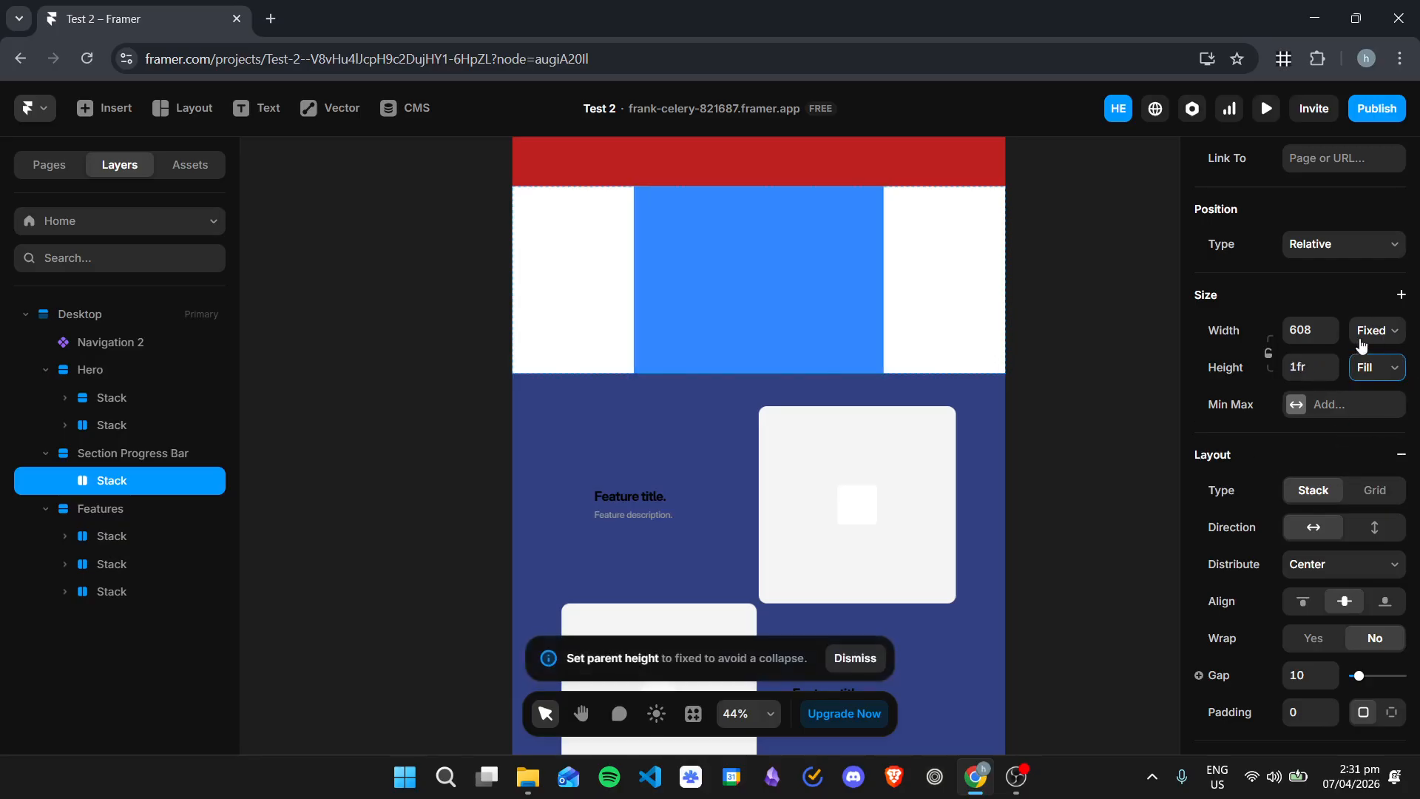
pyautogui.click(1358, 335)
pyautogui.click(1373, 400)
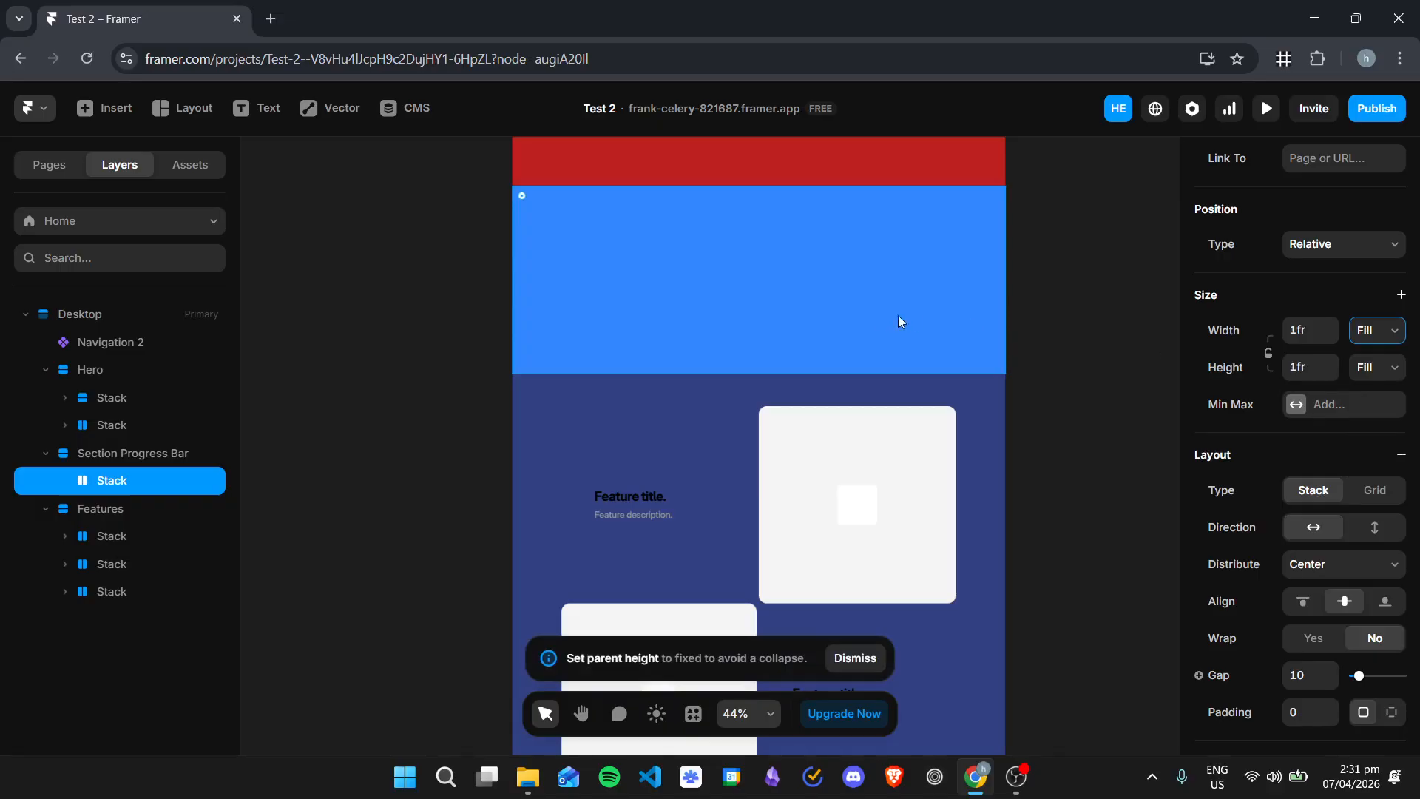
# Step: Remove the stack's blue fill and draw a frame about 404 by 209 inside it
pyautogui.click(1132, 335)
pyautogui.click(675, 305)
pyautogui.scroll(-4, 1323, 357)
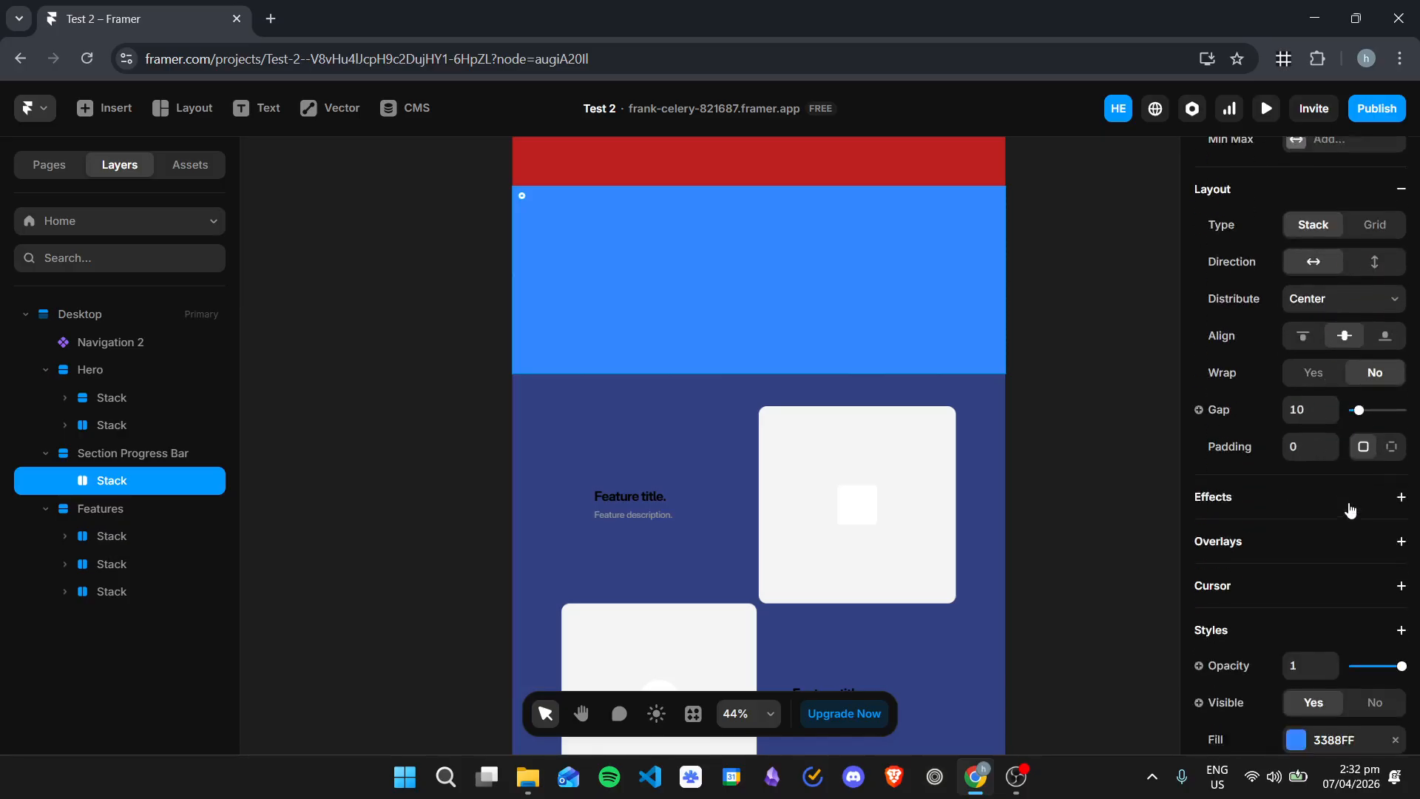
pyautogui.scroll(-3, 1262, 375)
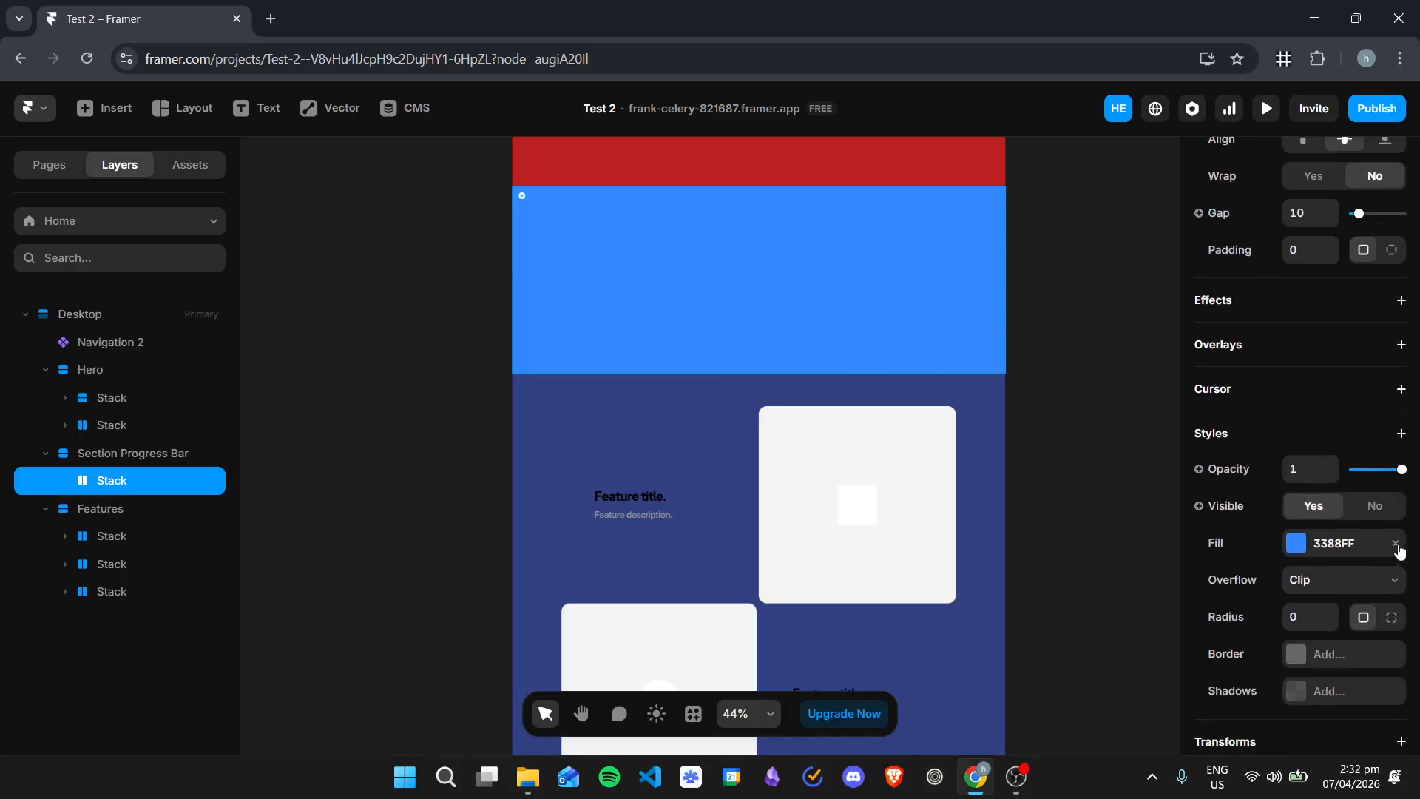
pyautogui.click(1397, 544)
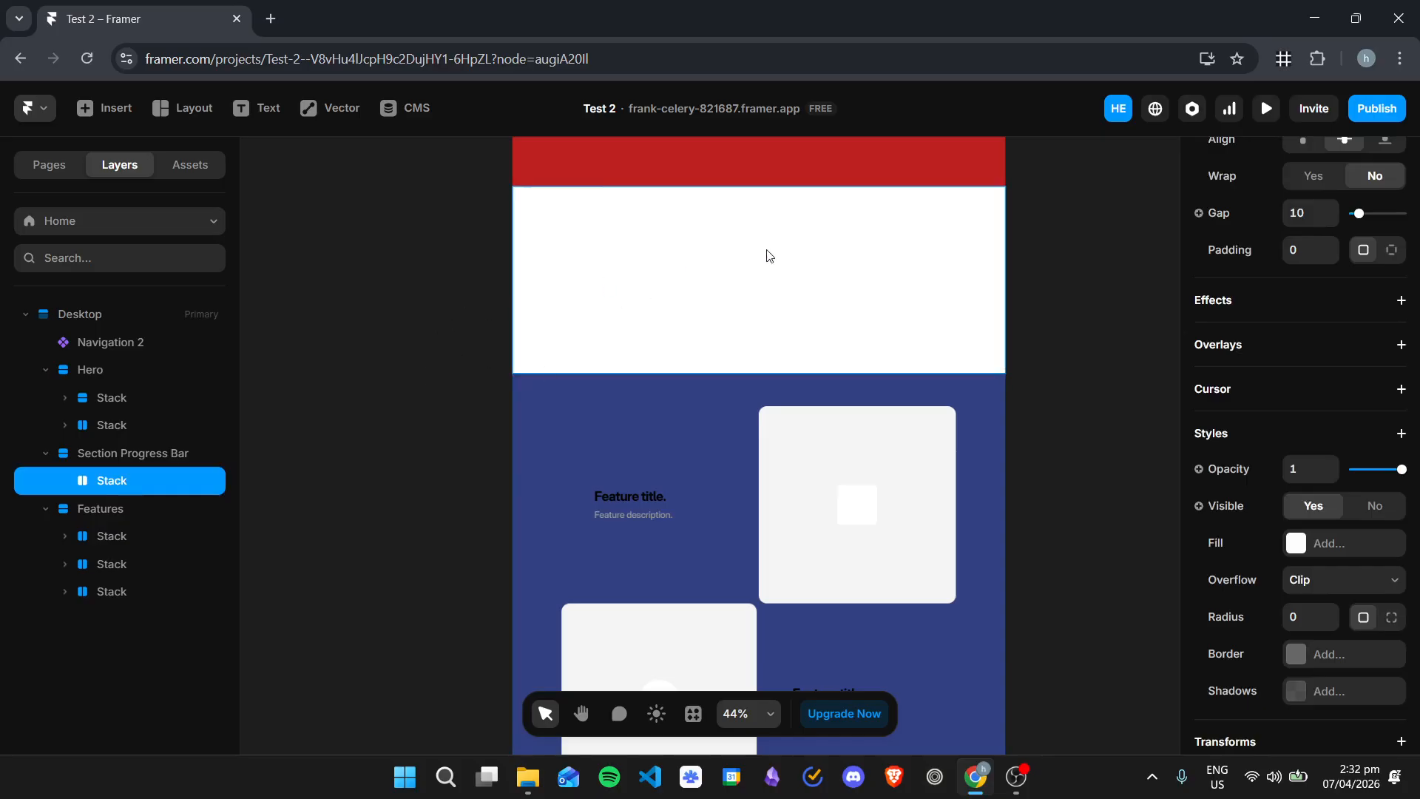
pyautogui.press('f')
pyautogui.moveTo(691, 244); pyautogui.dragTo(843, 326)
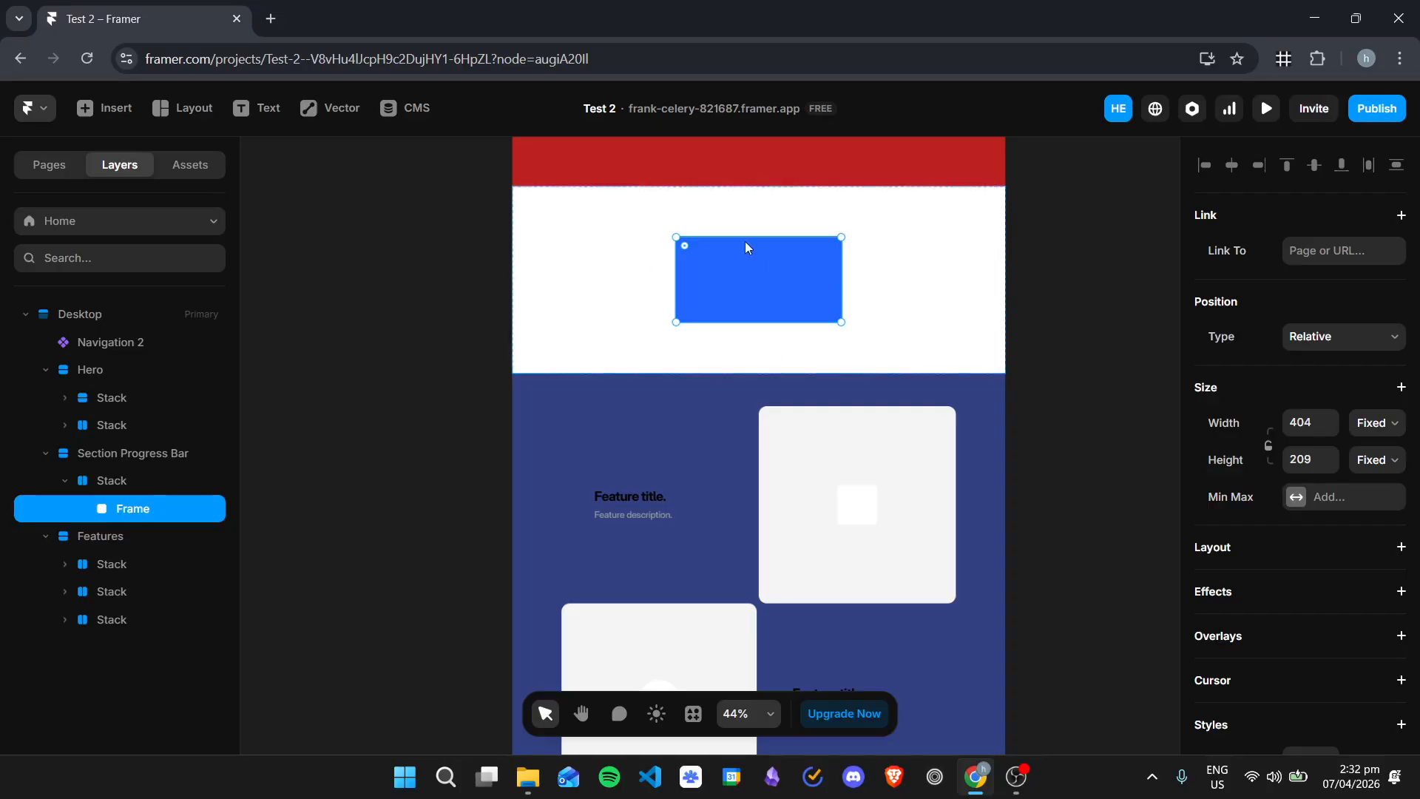
# Step: Rename the stack to Container and its nested frame to Progress Wrapper
pyautogui.doubleClick(150, 483)
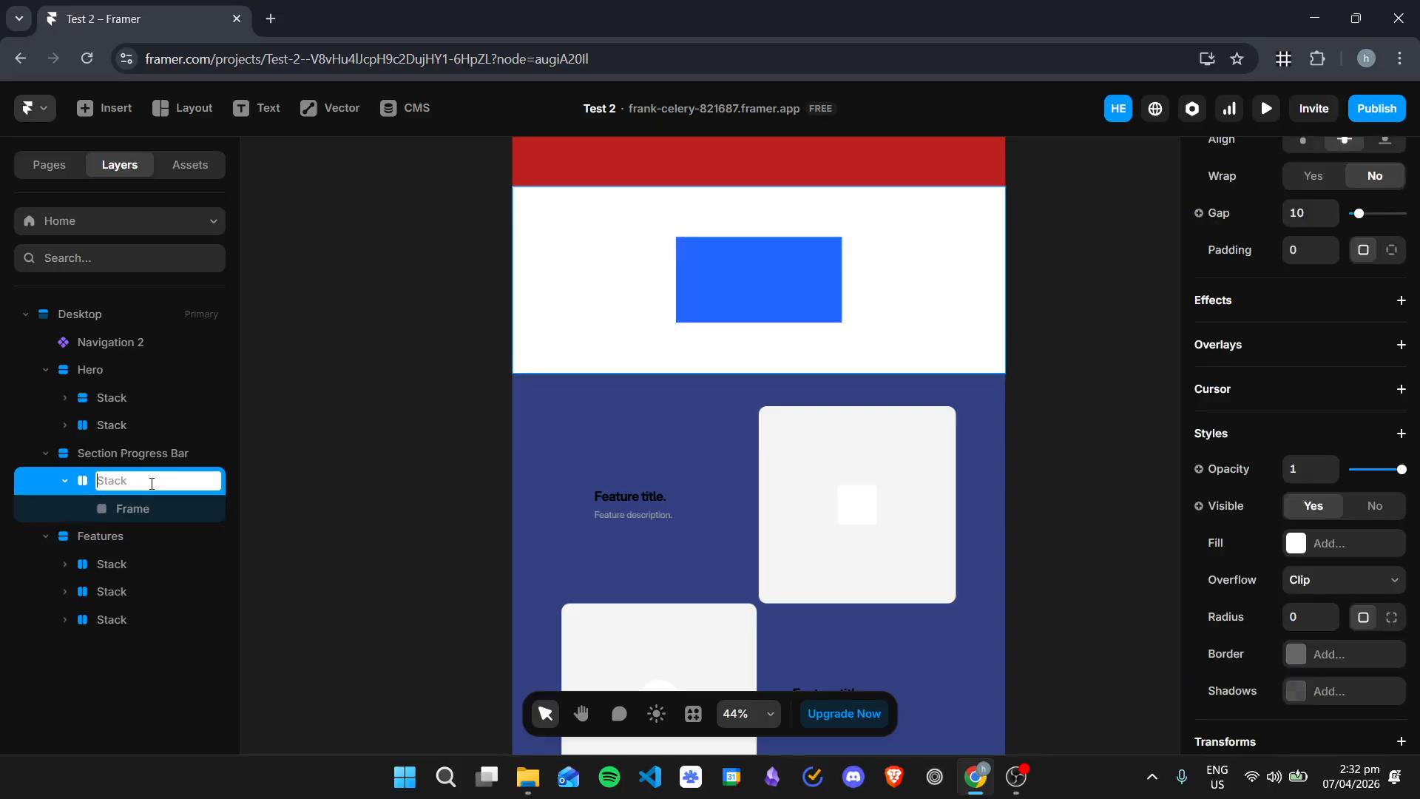
pyautogui.write('Container')
pyautogui.press('Return')
pyautogui.click(145, 509)
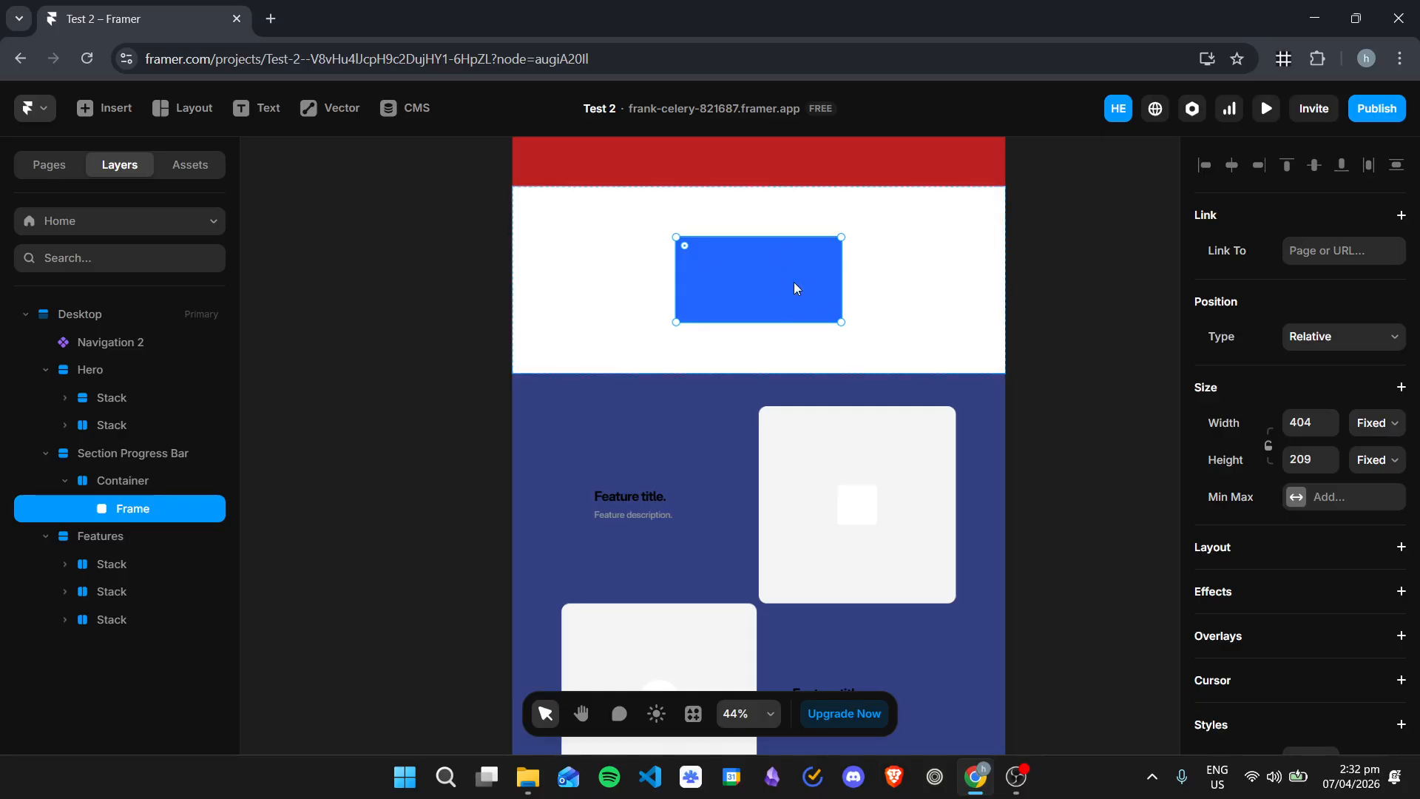
pyautogui.doubleClick(137, 511)
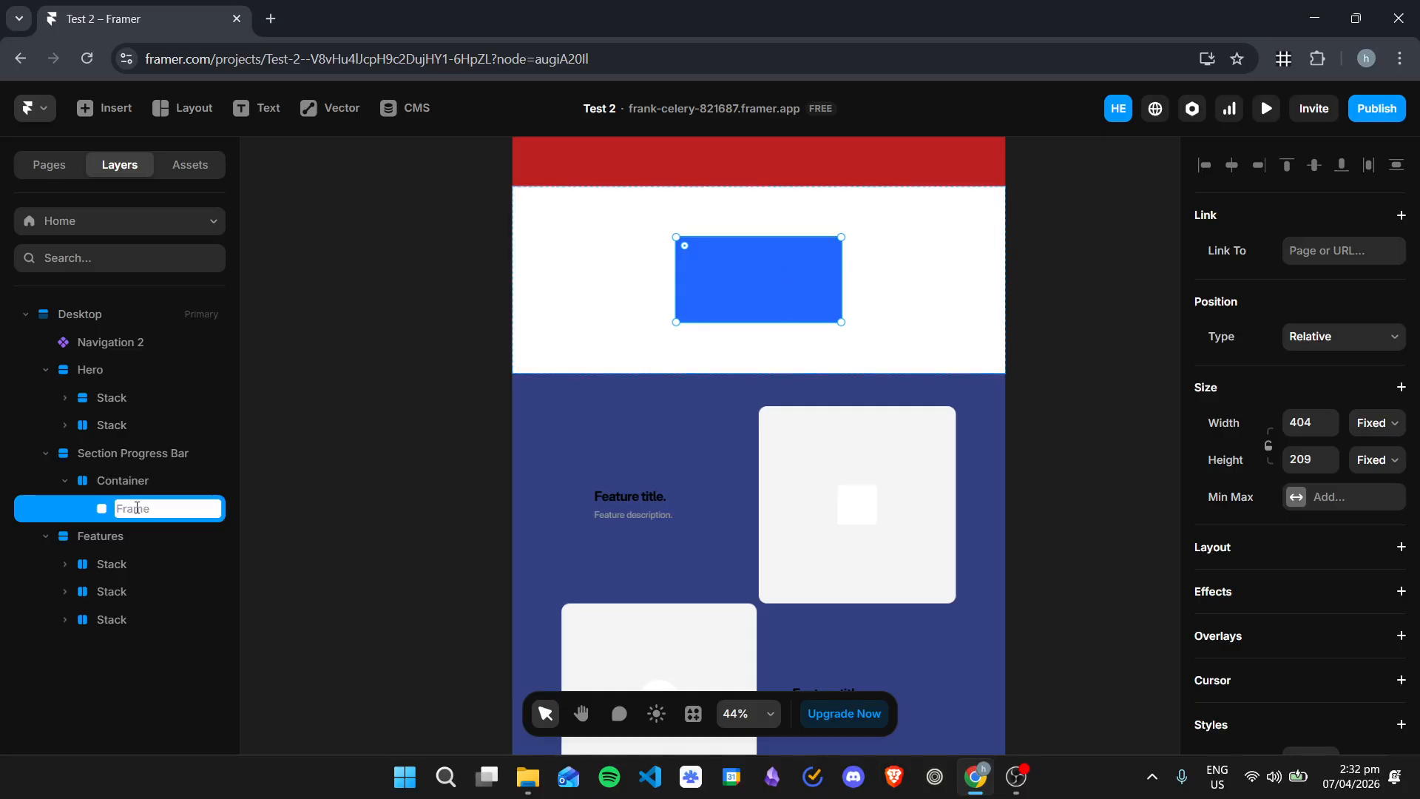
pyautogui.write('Progress Wrapper')
pyautogui.press('Return')
# Step: Set the Progress Wrapper's width to Fill and its fixed height to 500
pyautogui.click(961, 271)
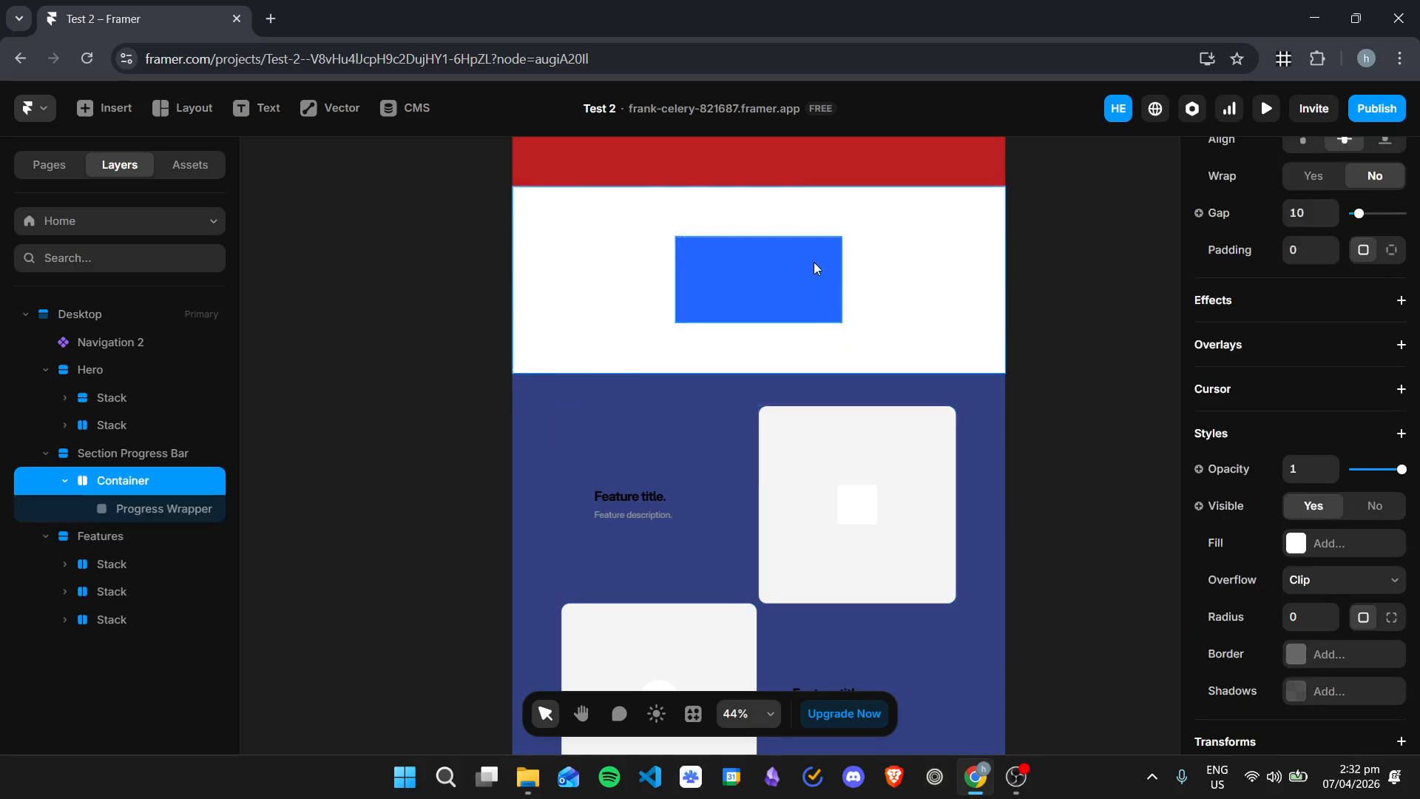
pyautogui.click(816, 268)
pyautogui.click(1376, 461)
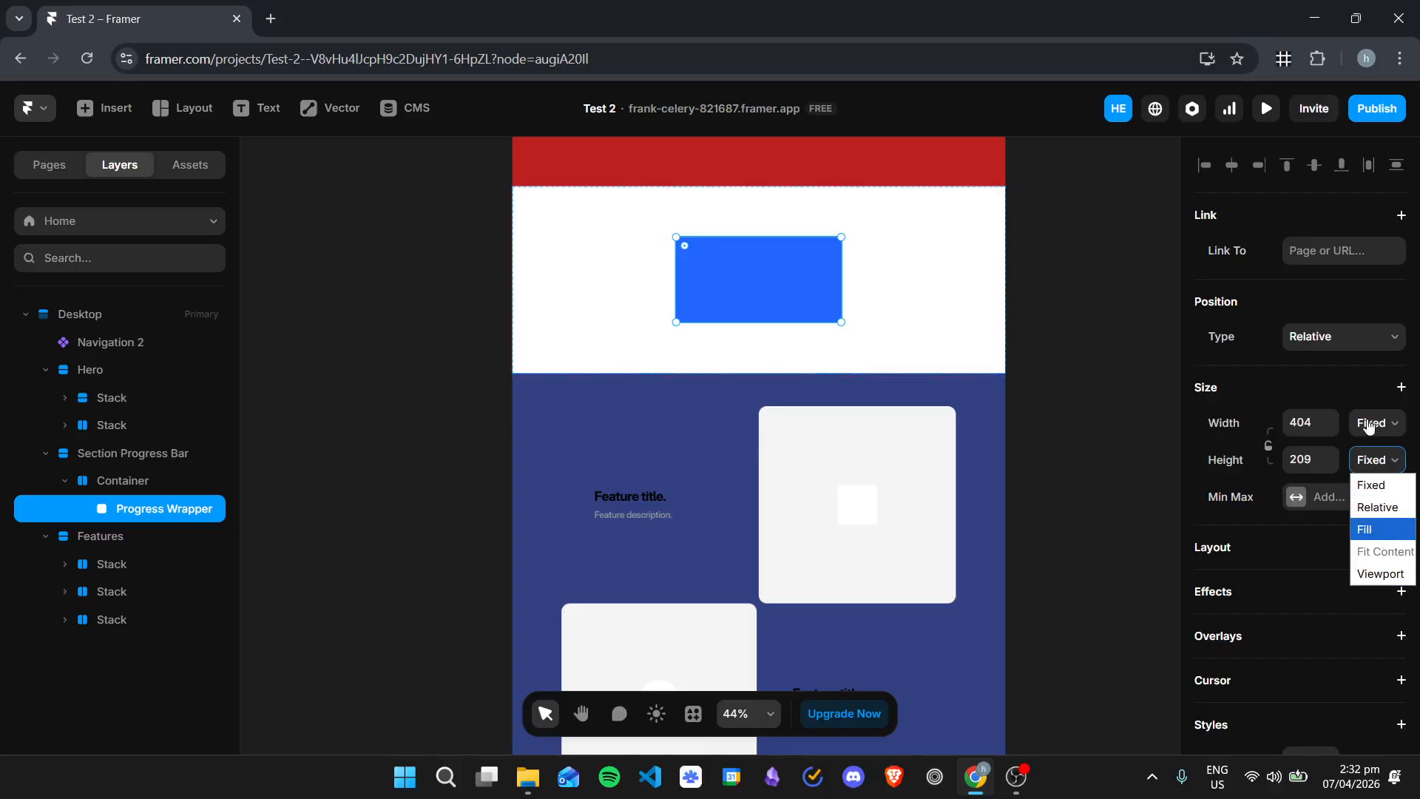
pyautogui.click(1370, 492)
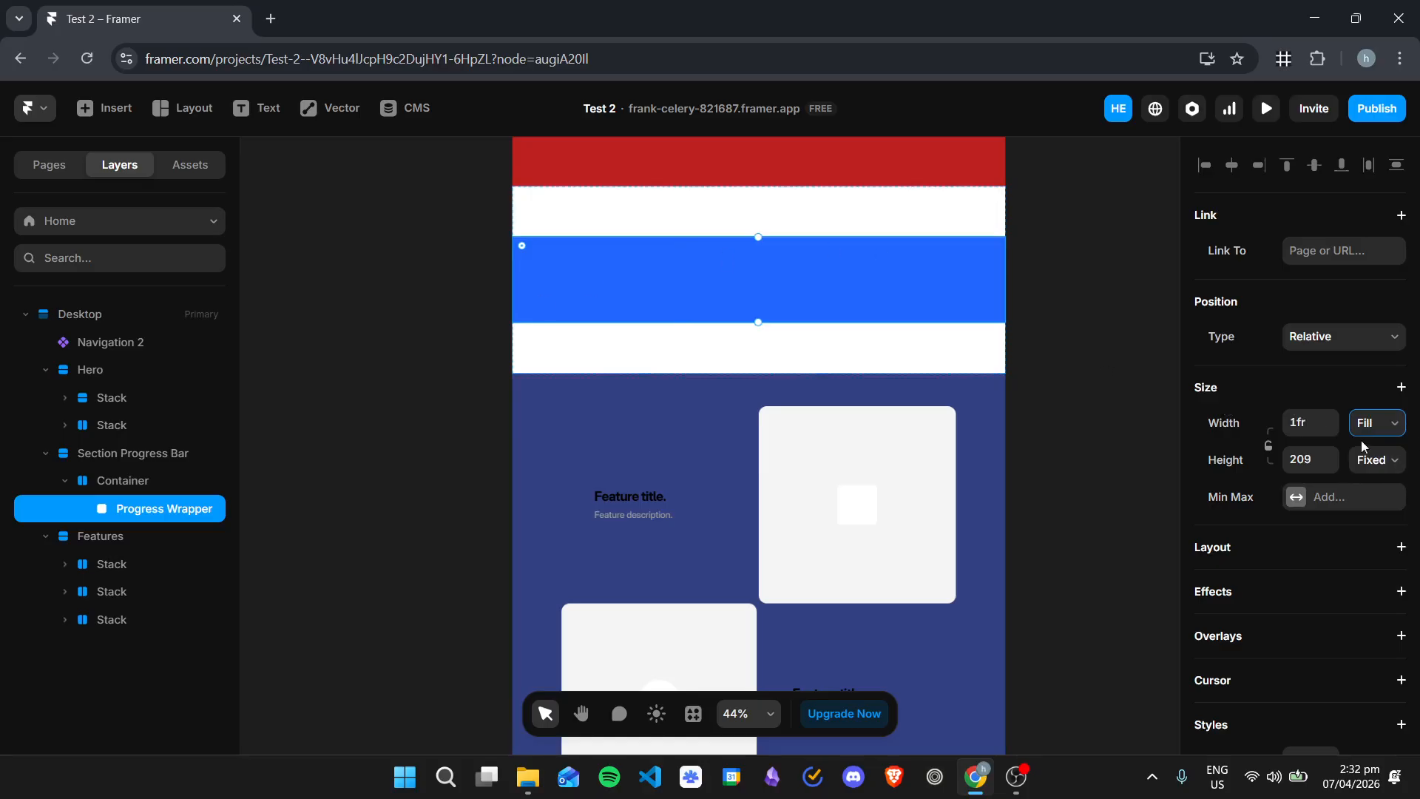
pyautogui.click(1361, 462)
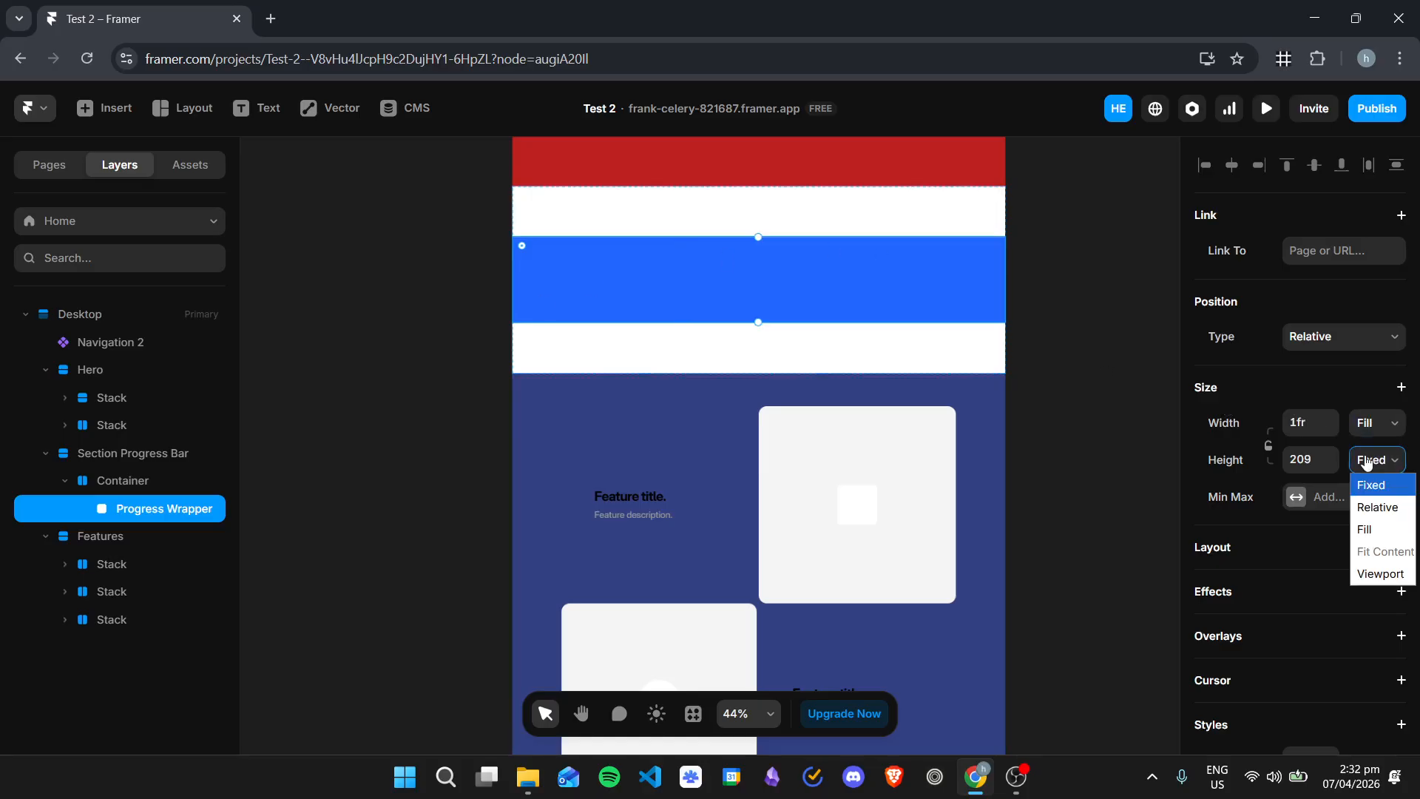
pyautogui.click(1313, 456)
pyautogui.write('500')
pyautogui.press('Return')
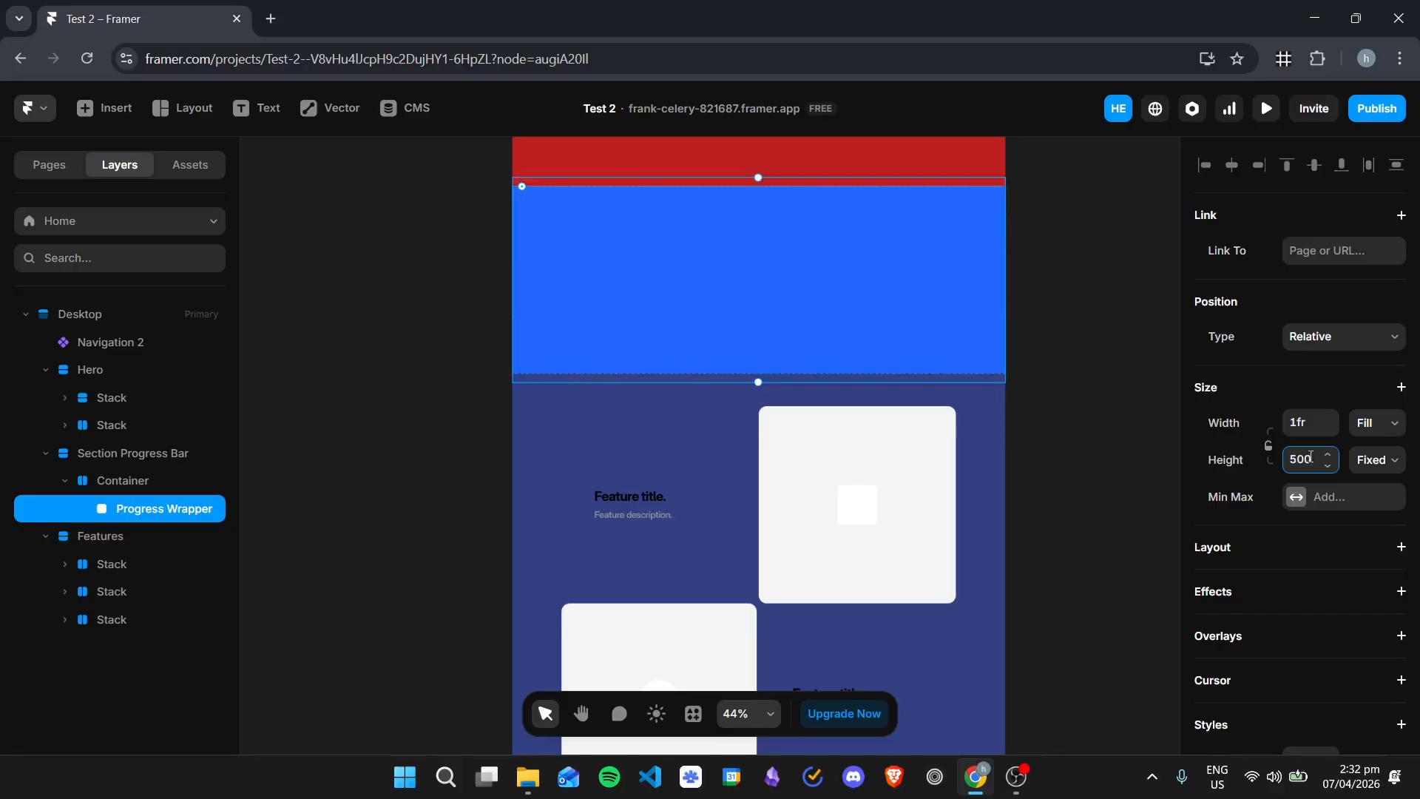
# Step: Set the height of the Section Progress Bar to Fit
pyautogui.click(148, 483)
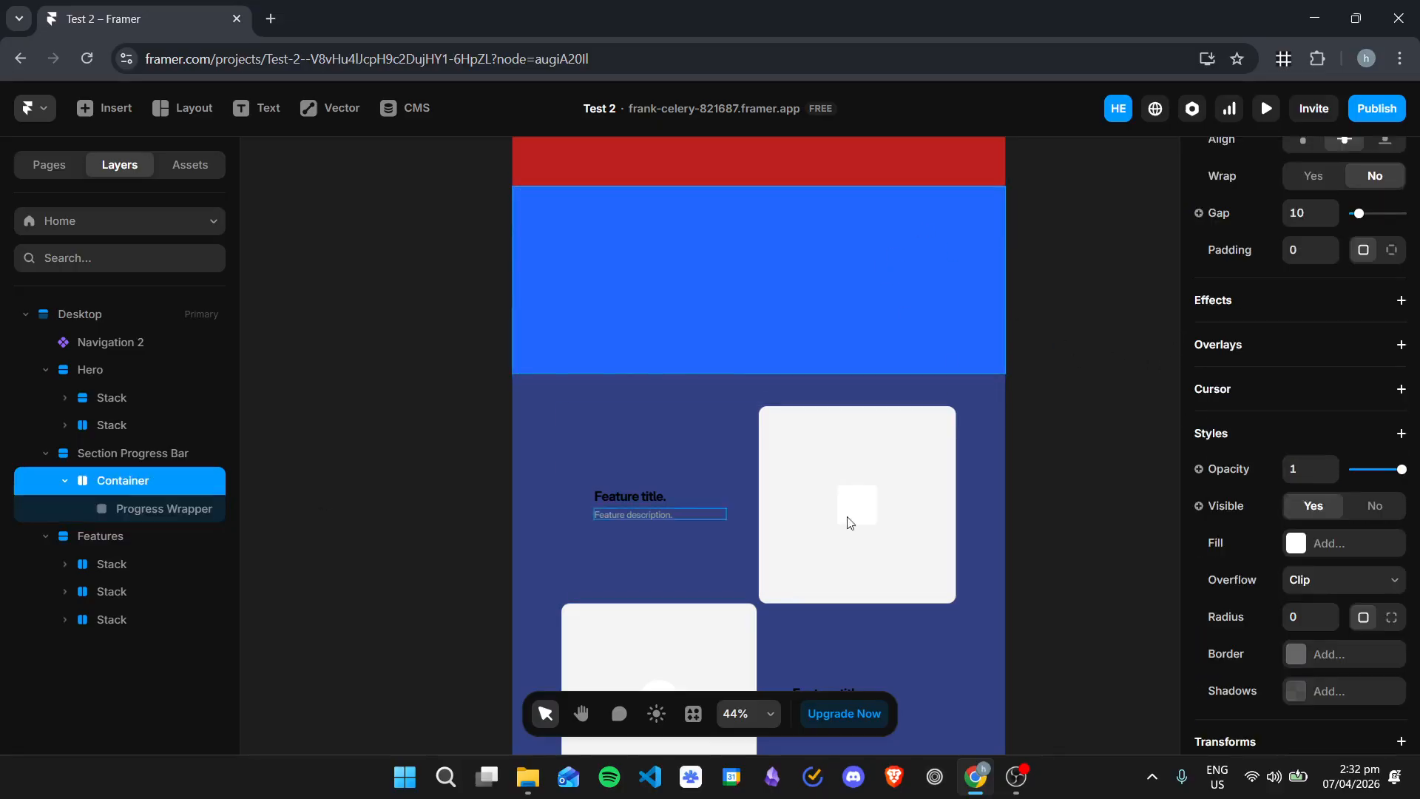
pyautogui.scroll(2, 1350, 376)
pyautogui.scroll(5, 1349, 377)
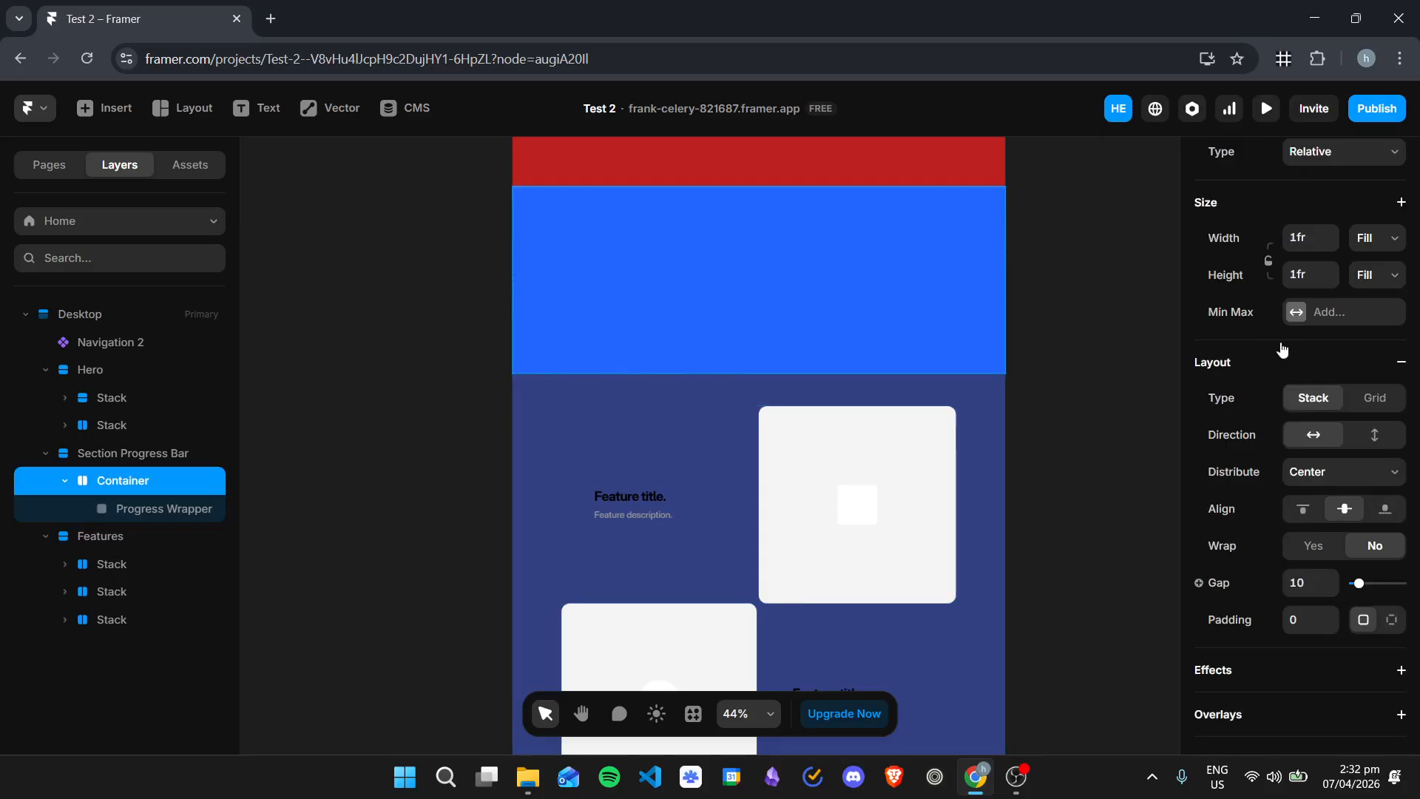
pyautogui.click(137, 454)
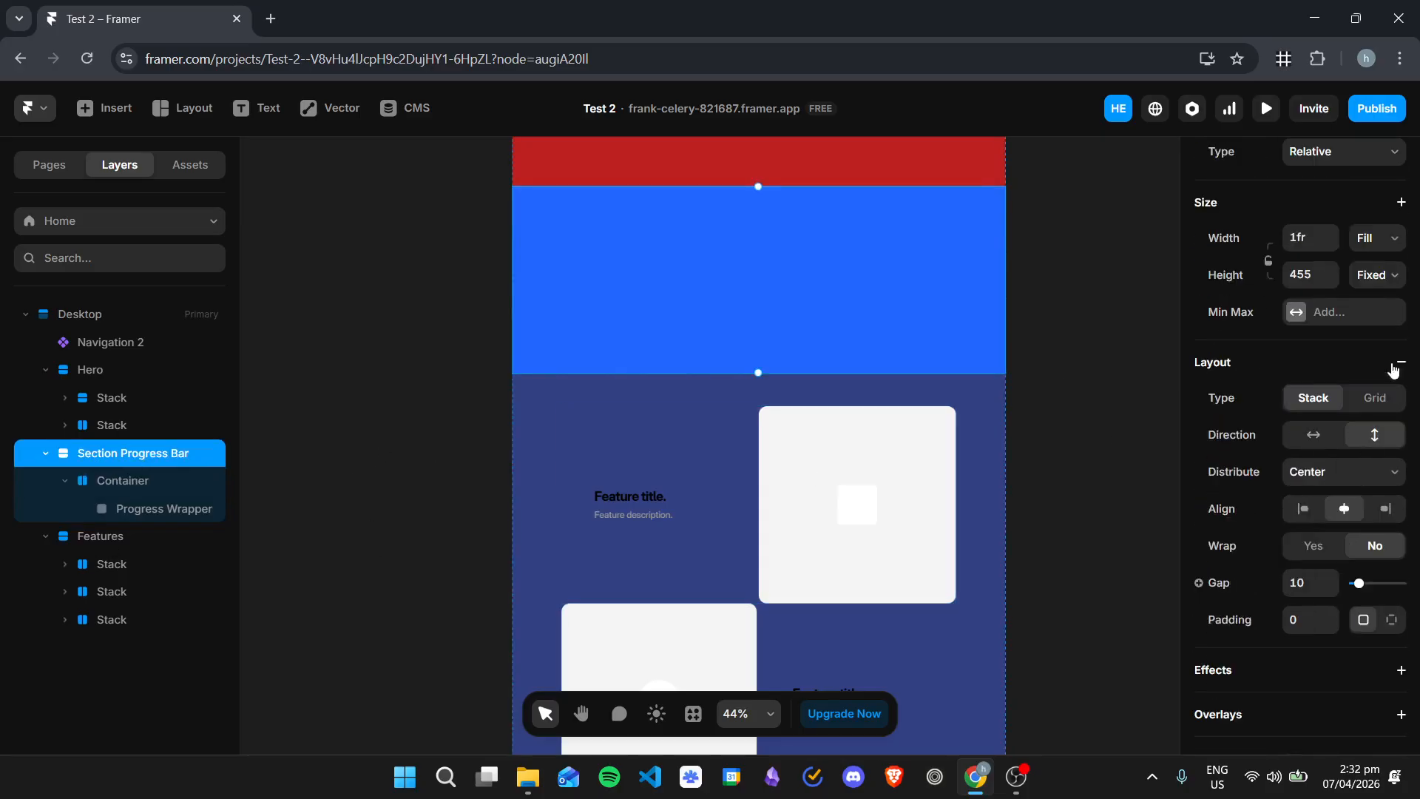
pyautogui.scroll(3, 1391, 370)
pyautogui.click(1378, 459)
pyautogui.click(1388, 553)
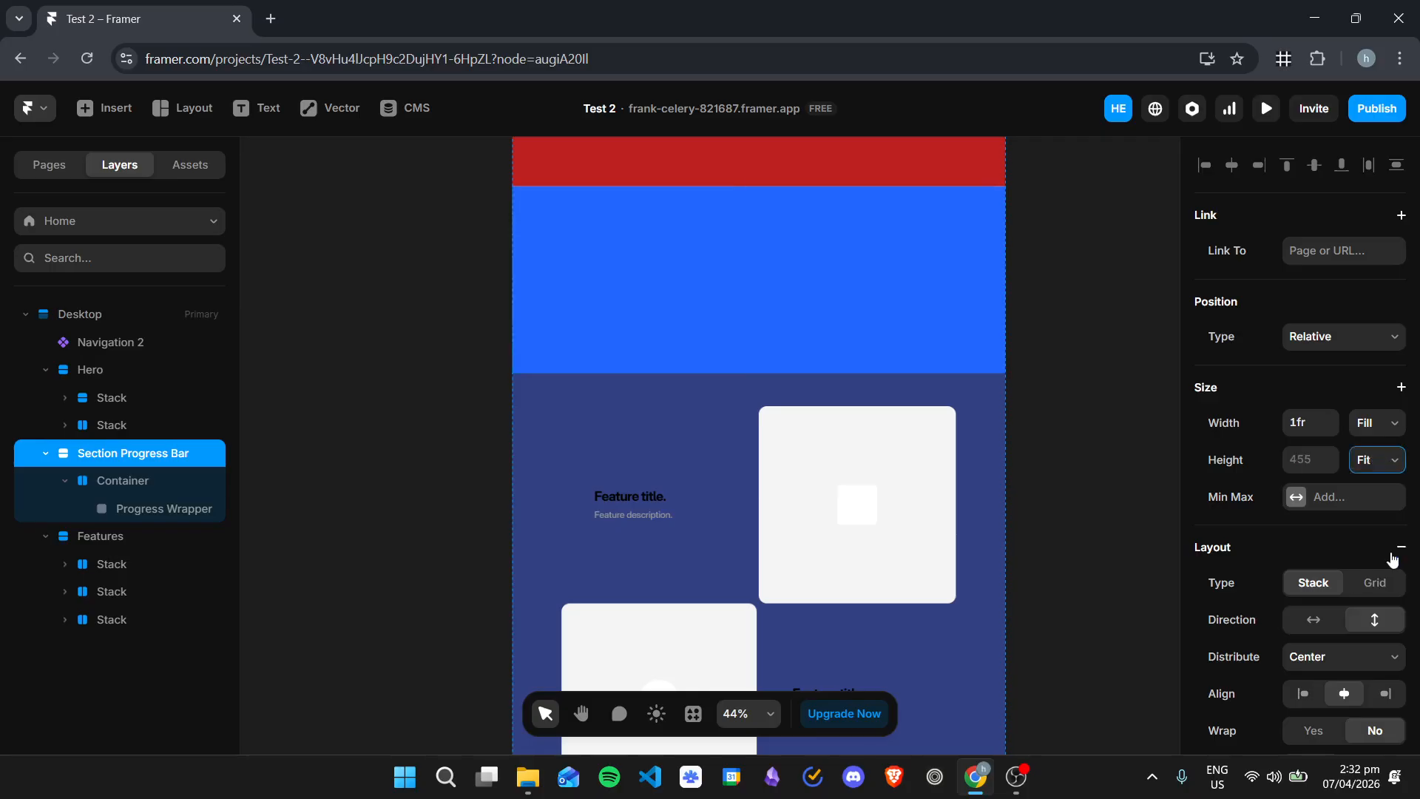
pyautogui.click(1389, 464)
pyautogui.click(1393, 553)
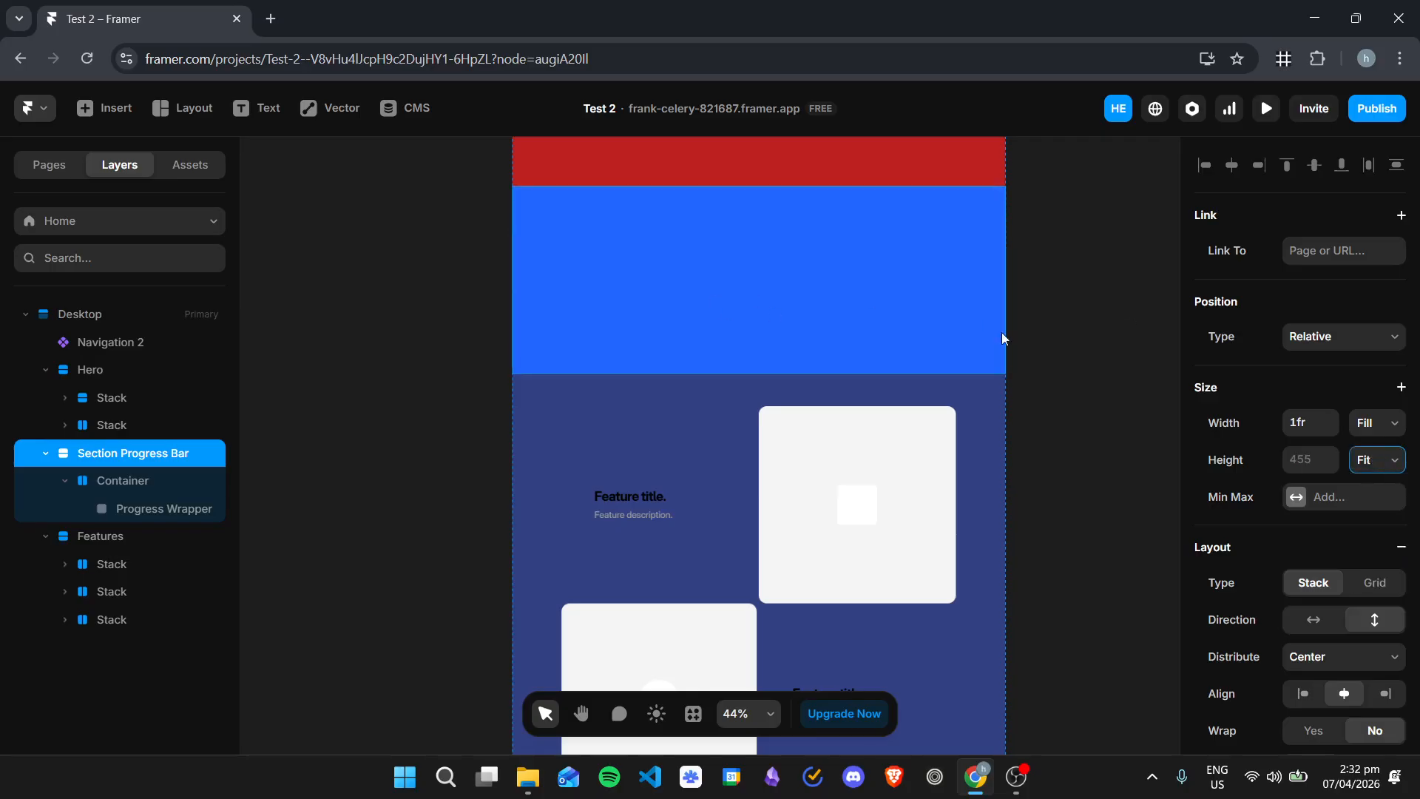
# Step: Remove the Progress Wrapper's blue fill and add a stack layout to it
pyautogui.click(147, 481)
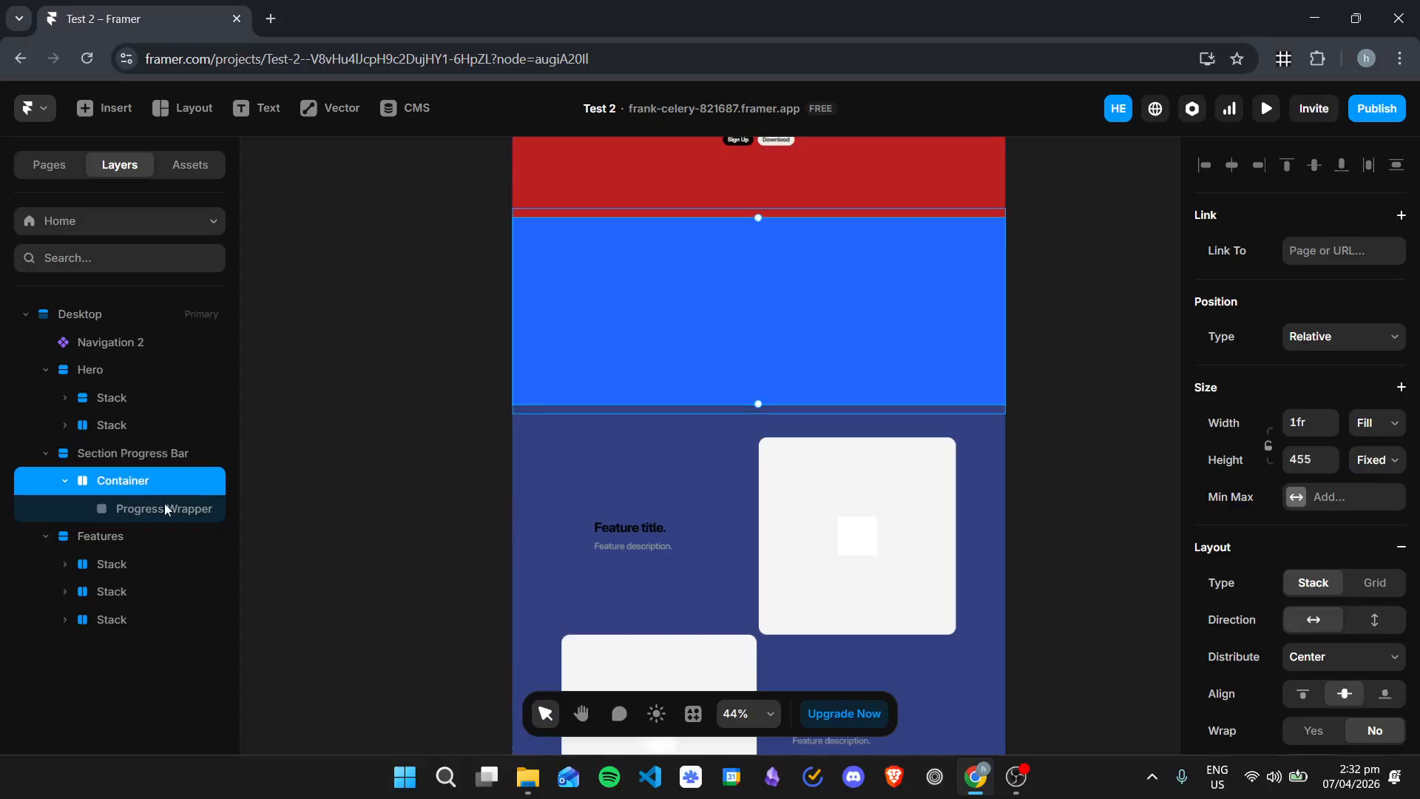
pyautogui.click(175, 509)
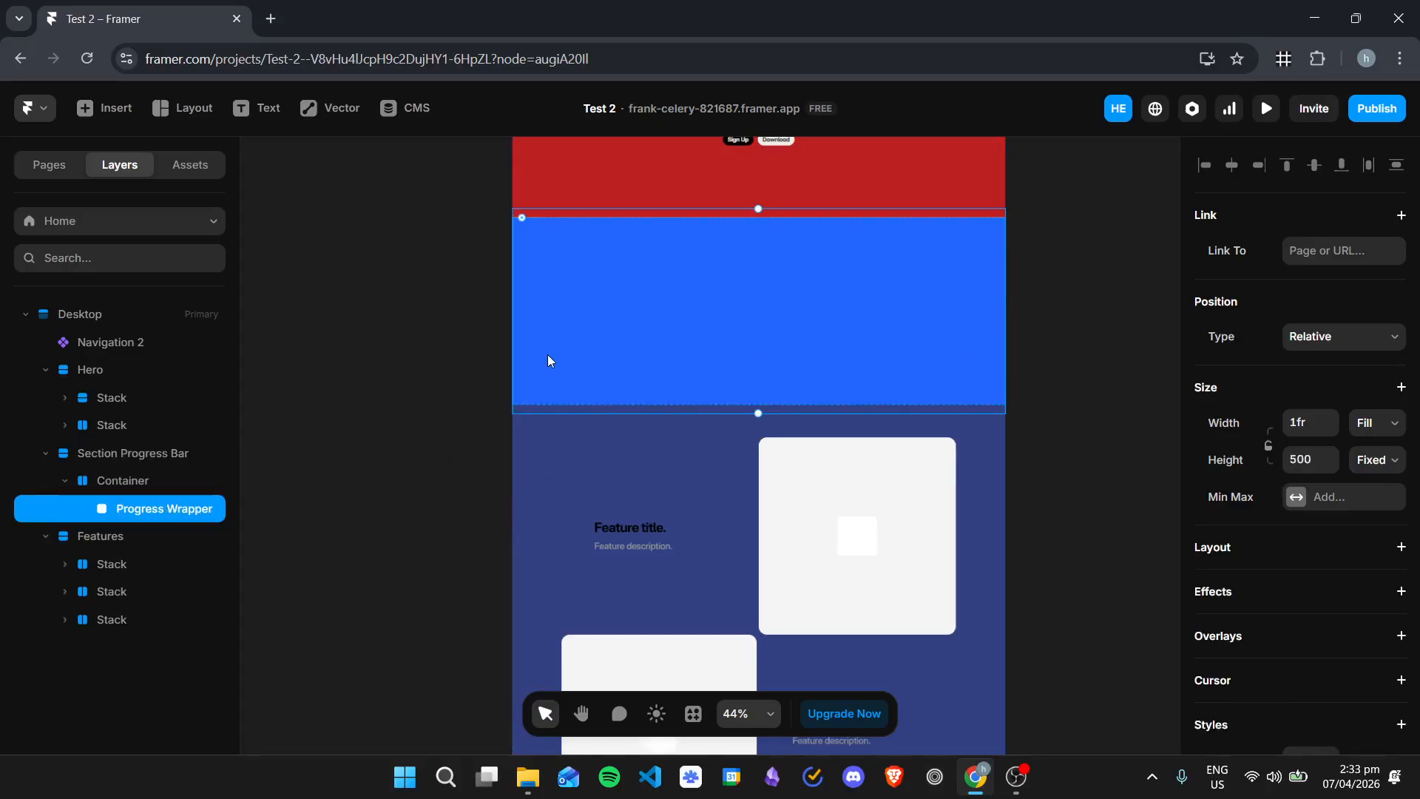
pyautogui.scroll(-5, 1402, 362)
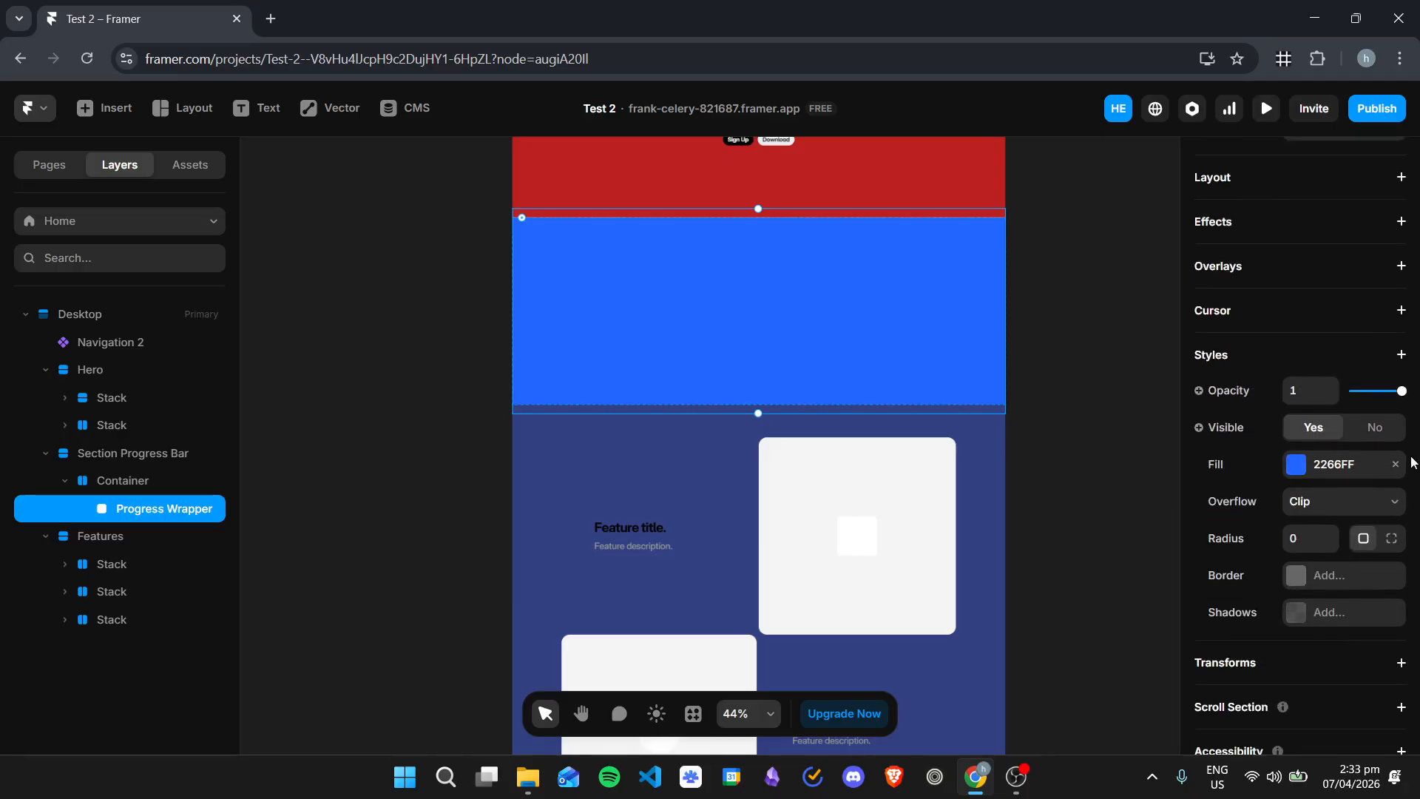
pyautogui.click(1395, 464)
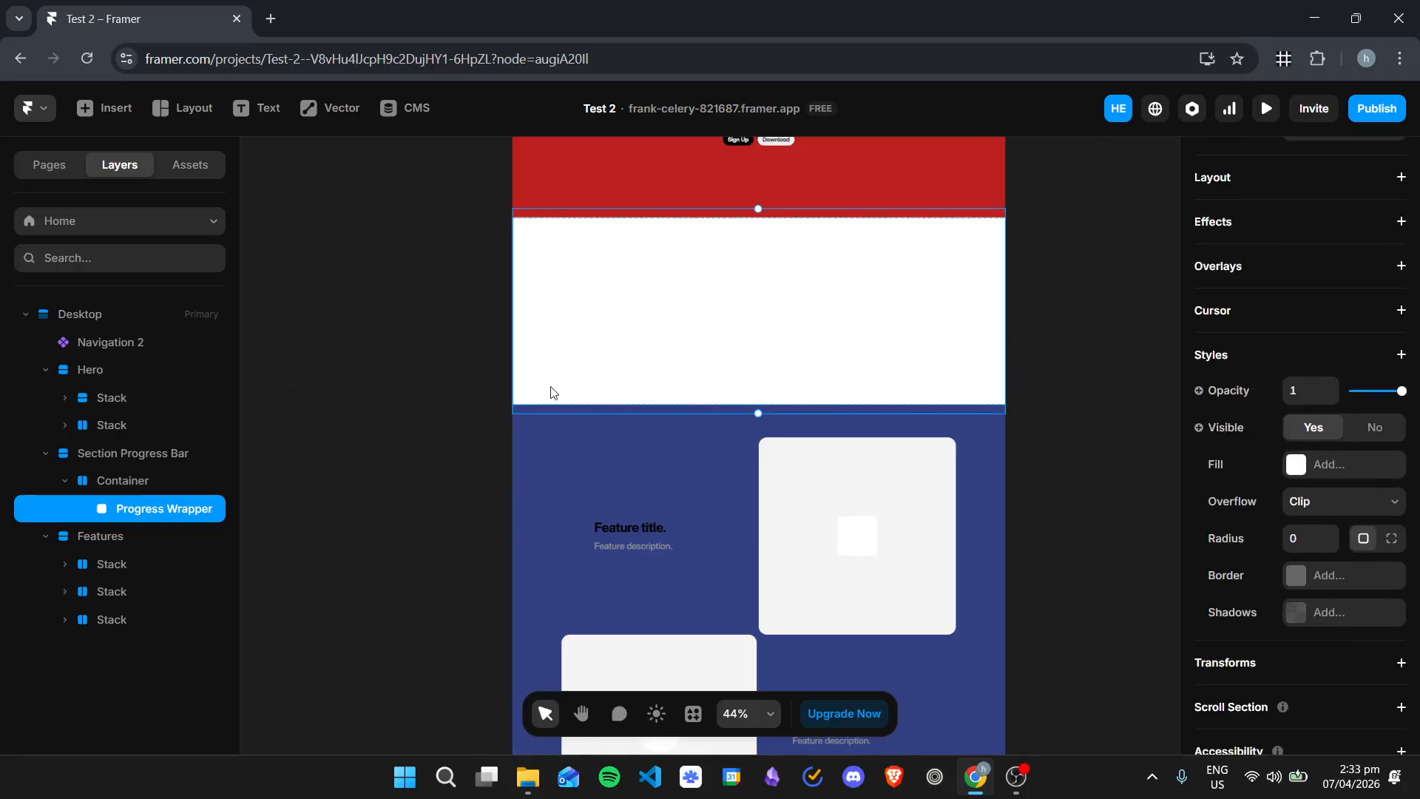
pyautogui.scroll(-1, 1370, 355)
pyautogui.scroll(3, 1248, 356)
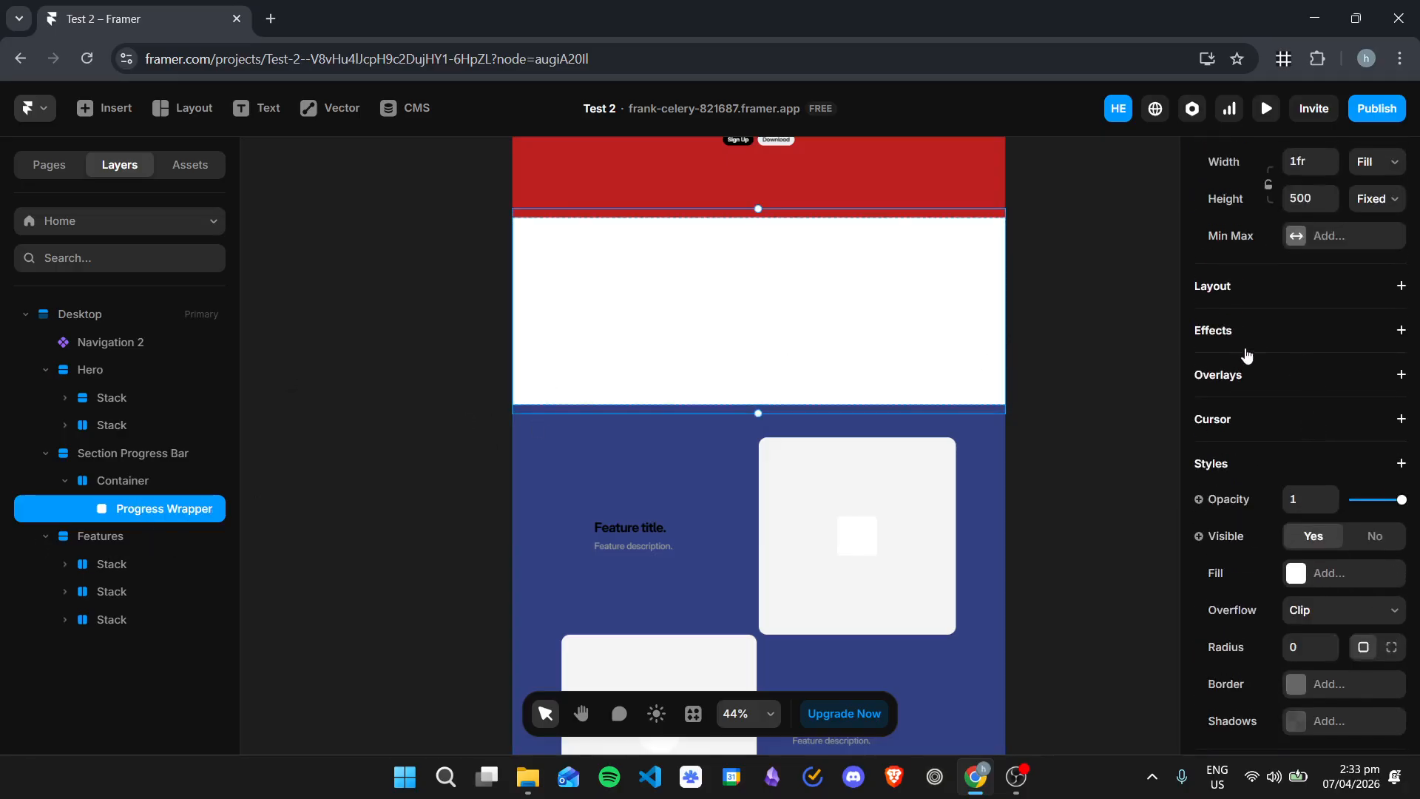
pyautogui.click(1234, 288)
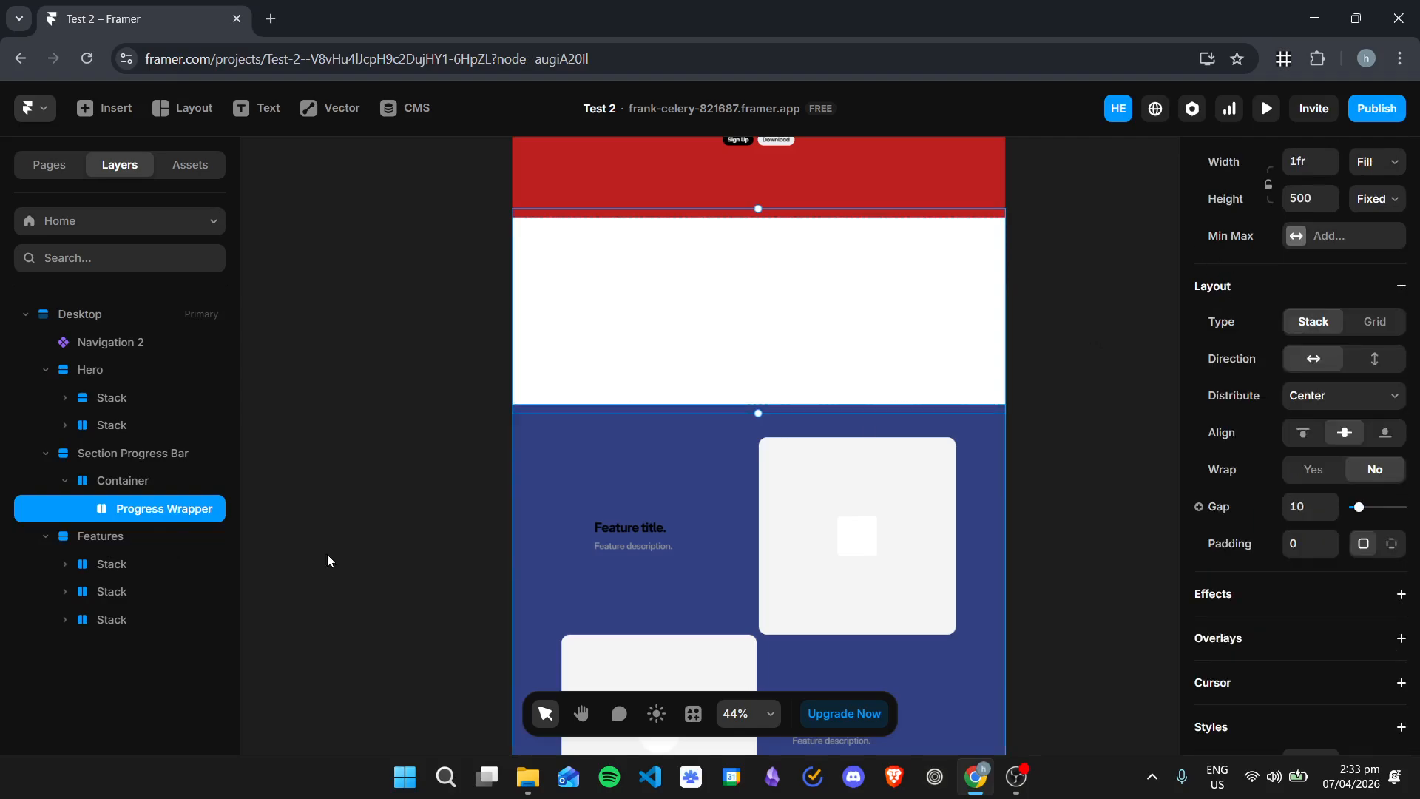
# Step: Draw a frame about 327 by 151 inside the Progress Wrapper and name it Step 1
pyautogui.click(447, 453)
pyautogui.press('f')
pyautogui.moveTo(692, 281); pyautogui.dragTo(826, 341)
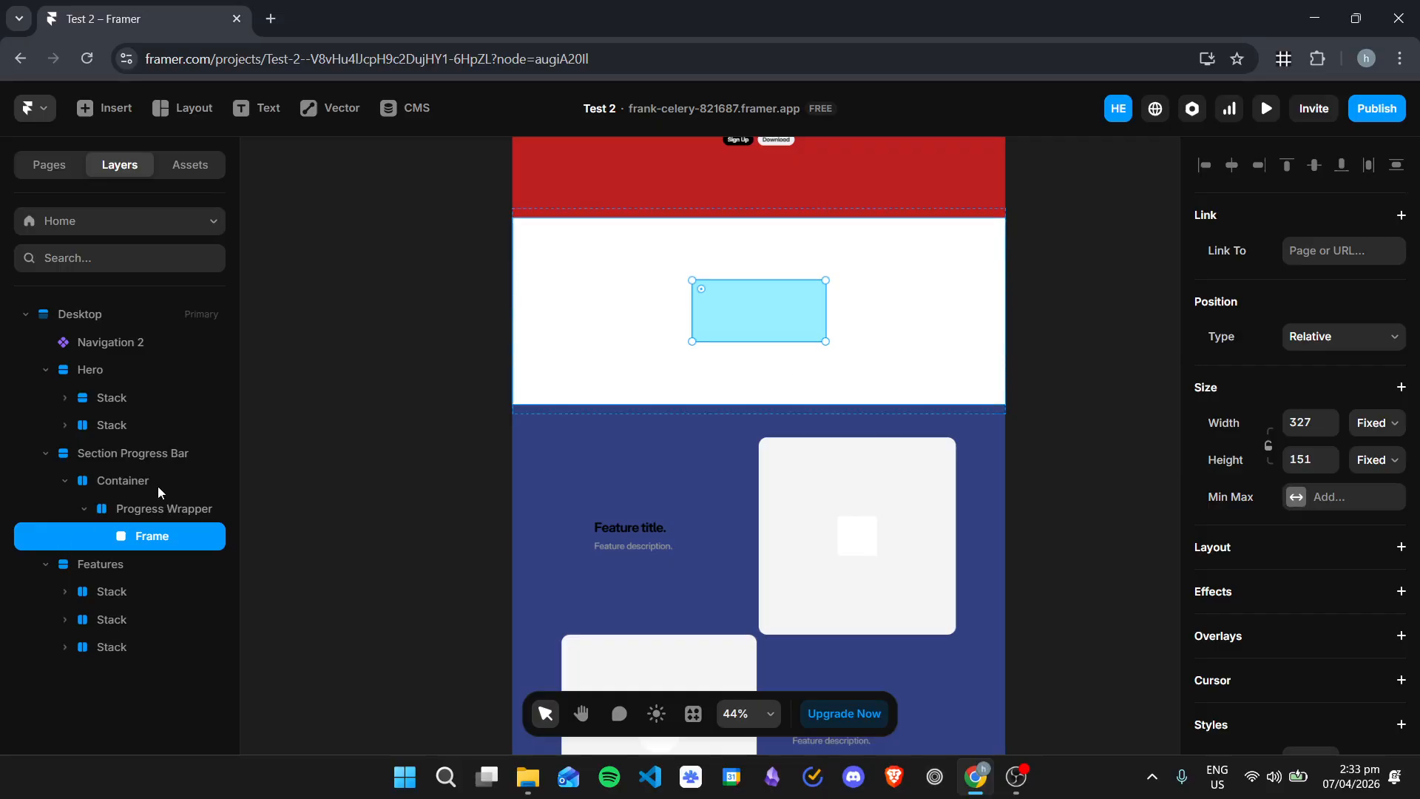
pyautogui.doubleClick(173, 536)
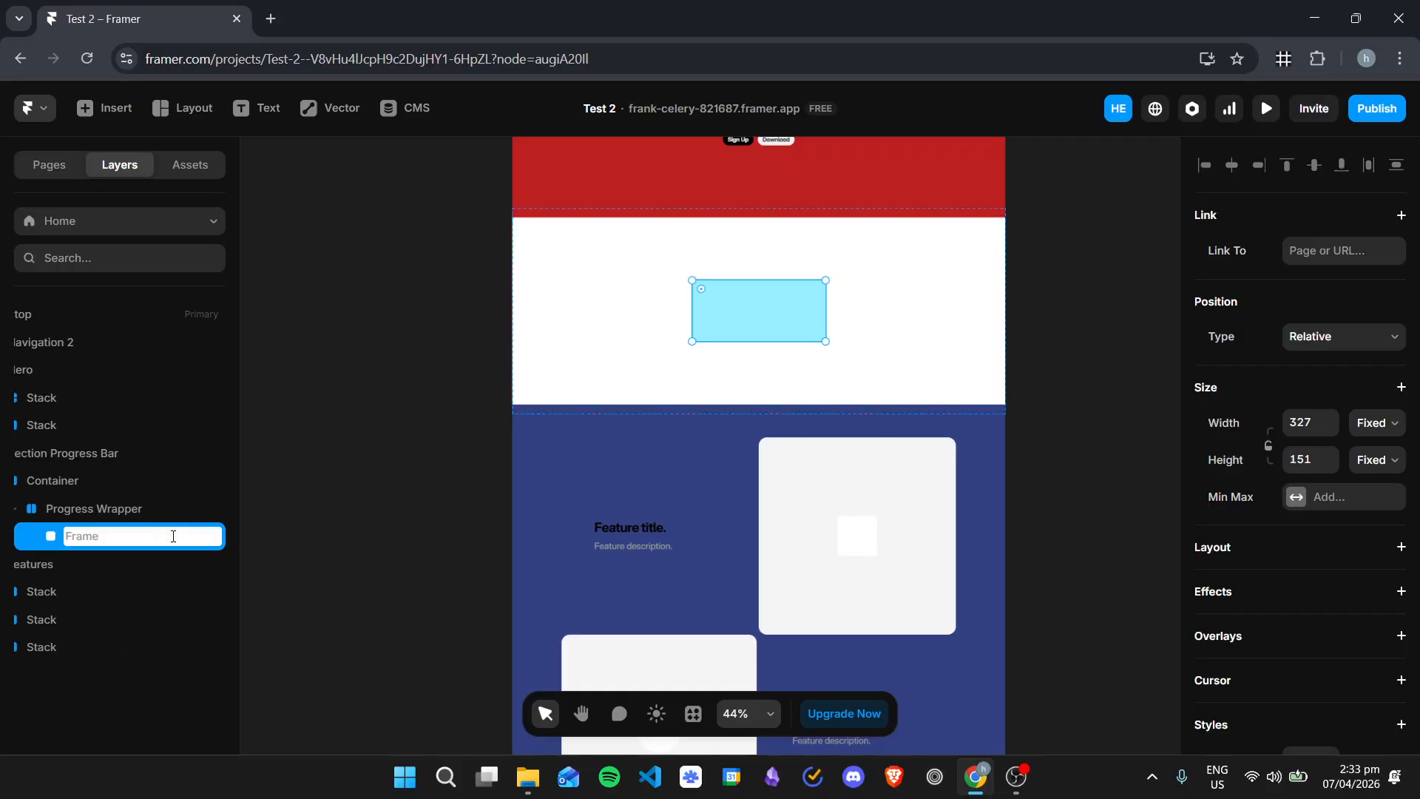
pyautogui.write('Step 1')
pyautogui.press('Return')
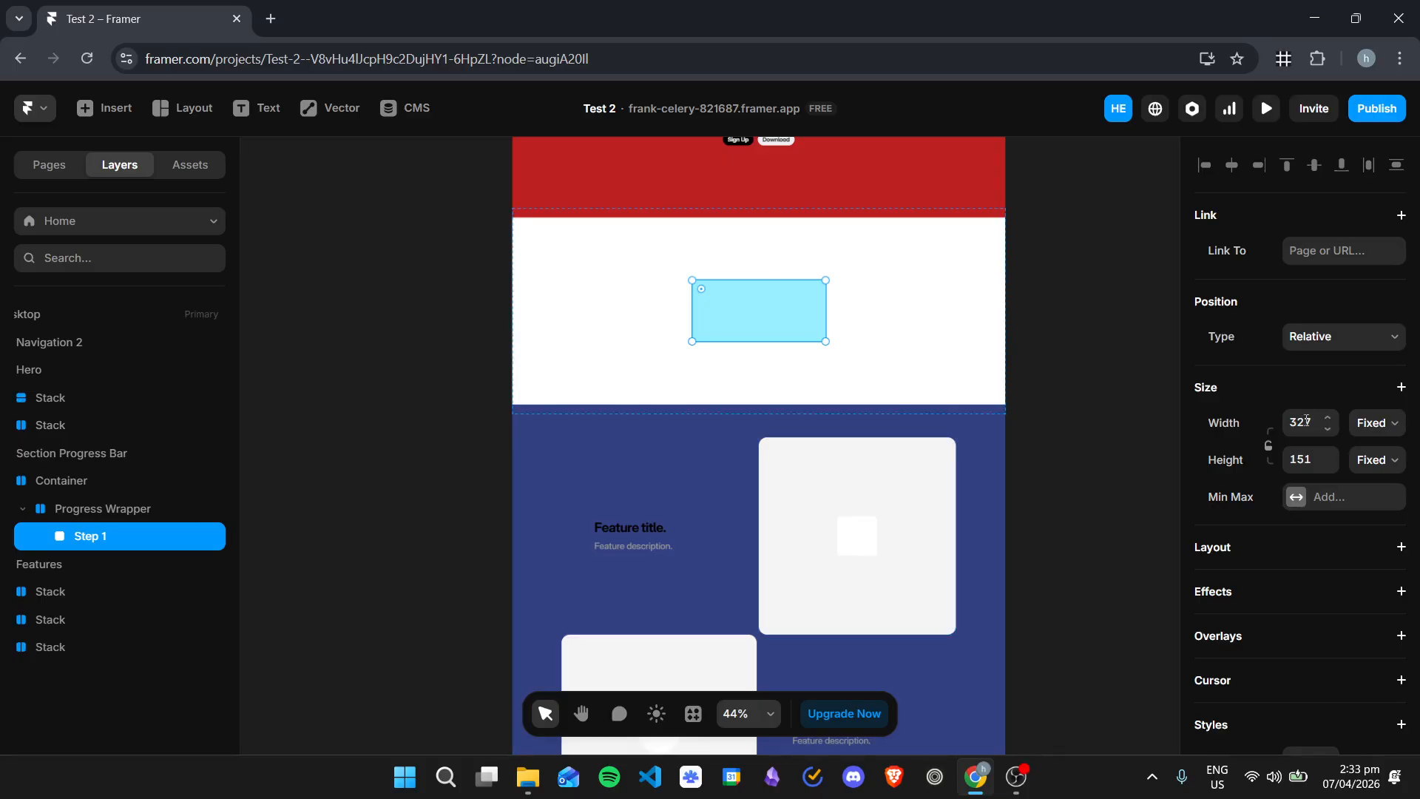
# Step: Set the Step 1 frame's width to 2 and its height to 300
pyautogui.click(1306, 420)
pyautogui.write('2')
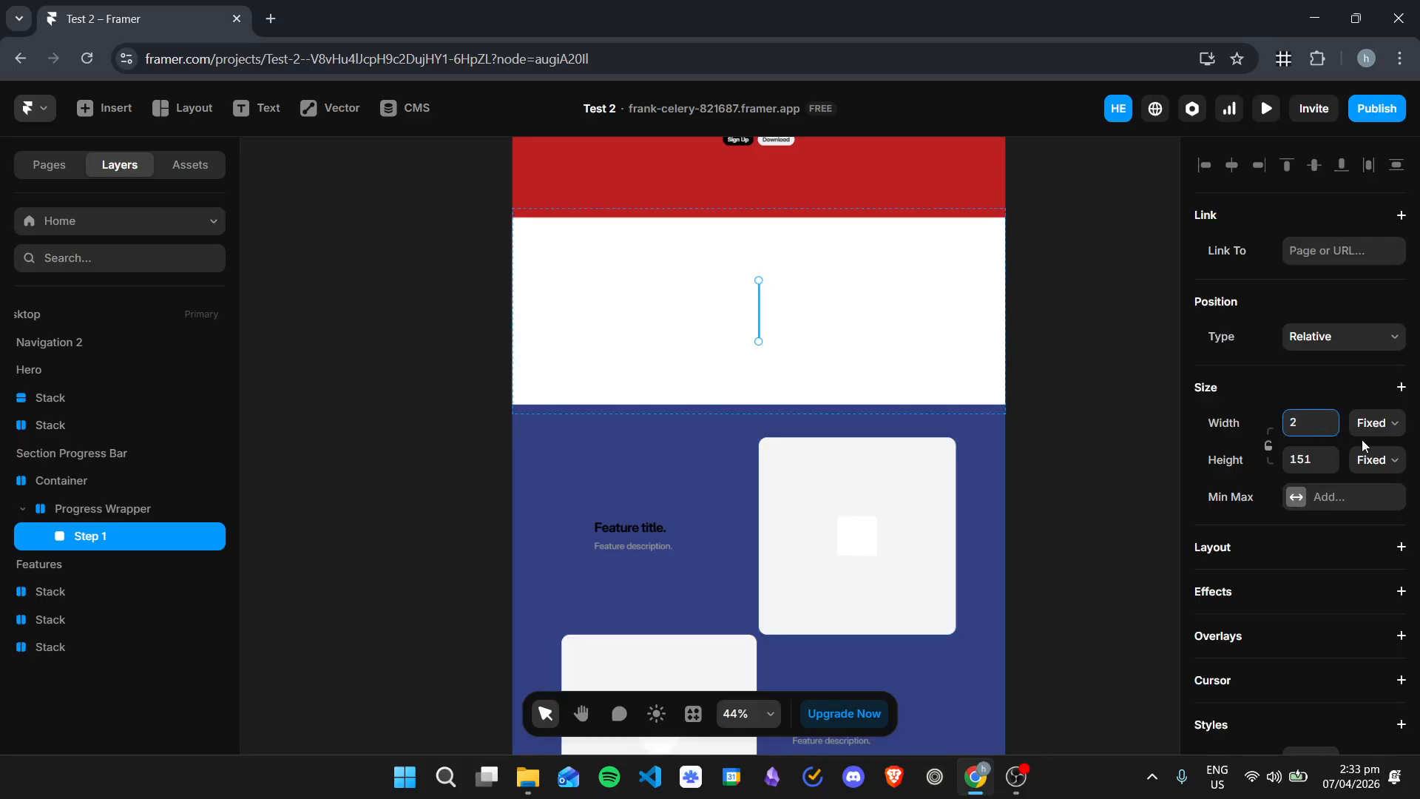
pyautogui.click(1301, 461)
pyautogui.write('300')
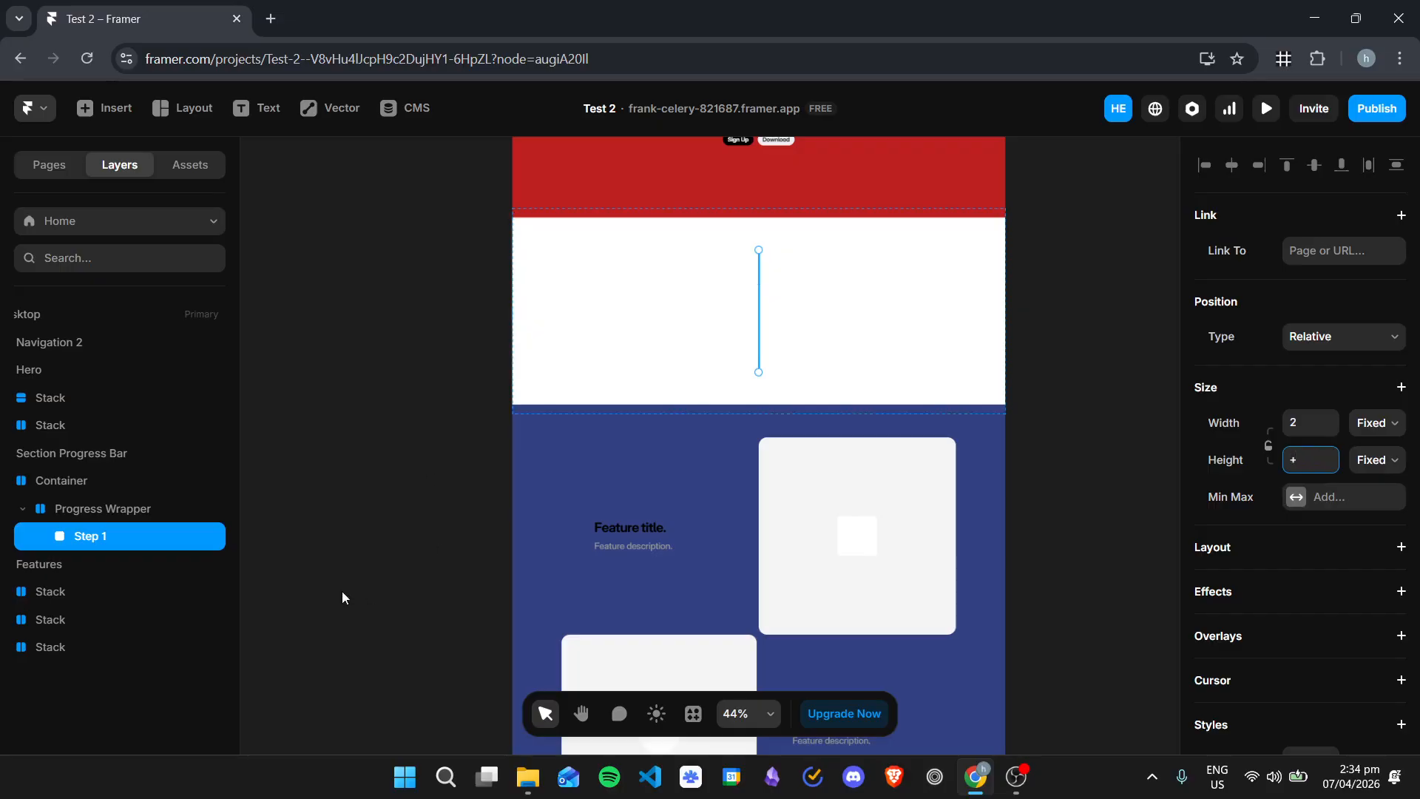
pyautogui.press('Return')
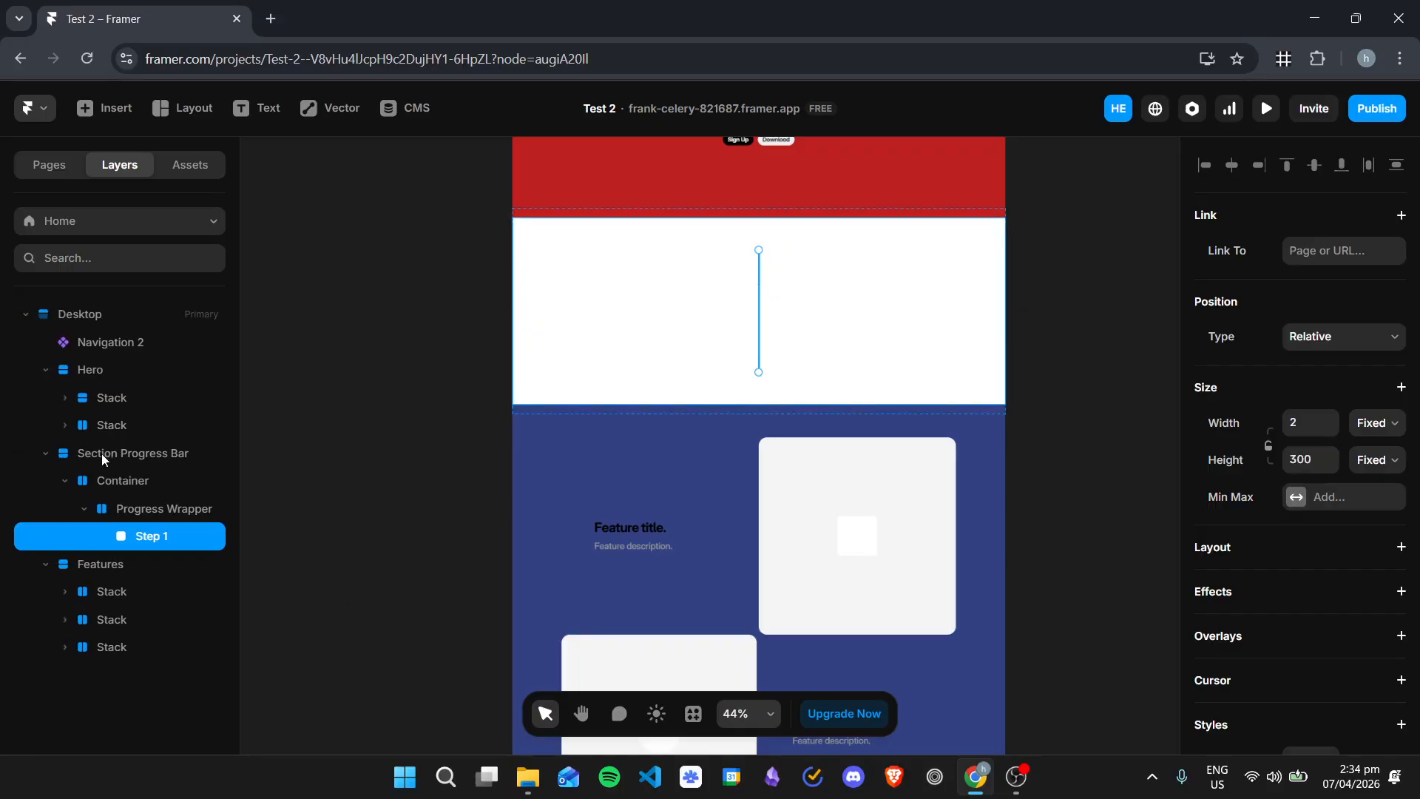
# Step: Rename the Progress Wrapper stack to Step 1 and the thin line frame inside it to Progress Wrapper
pyautogui.doubleClick(148, 510)
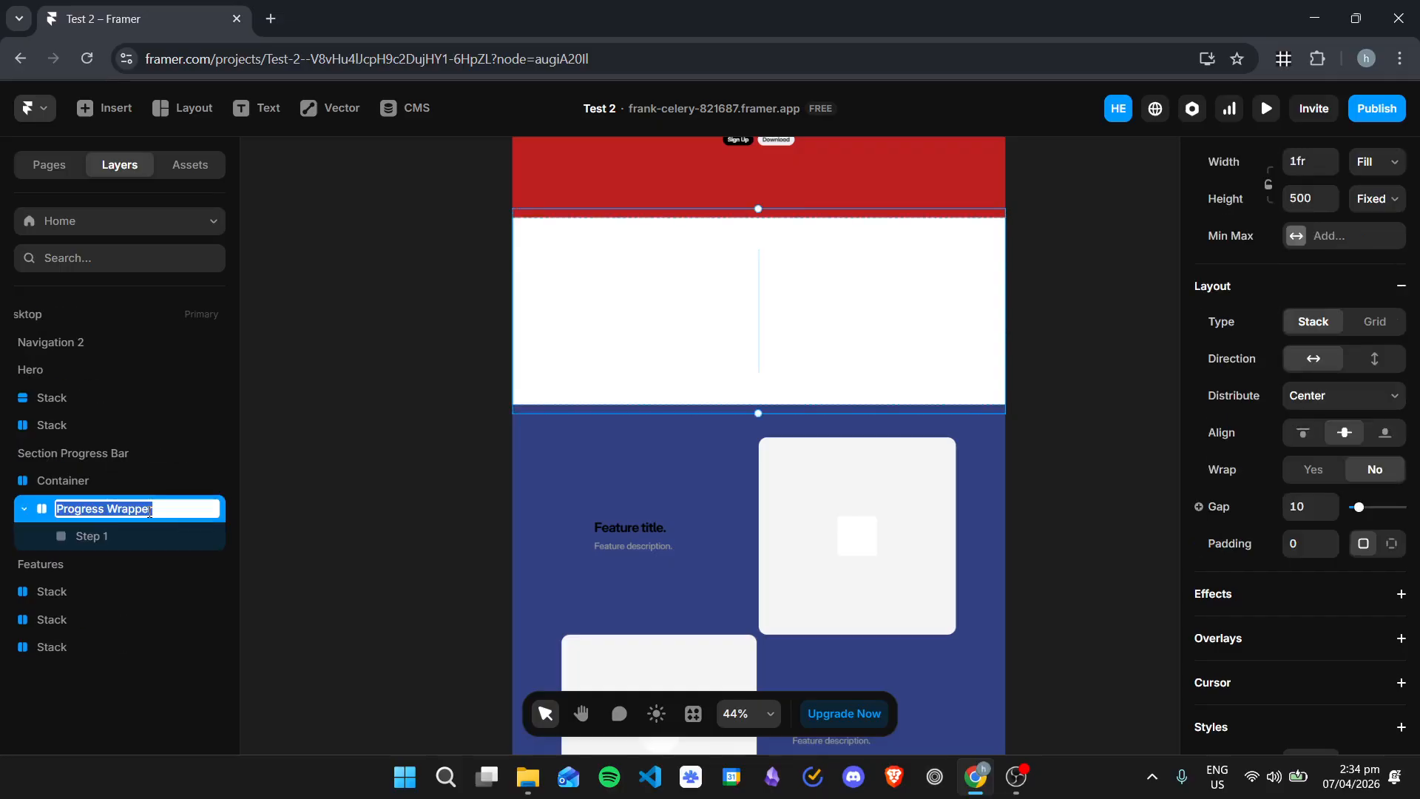
pyautogui.write('Step 1')
pyautogui.press('Return')
pyautogui.click(135, 536)
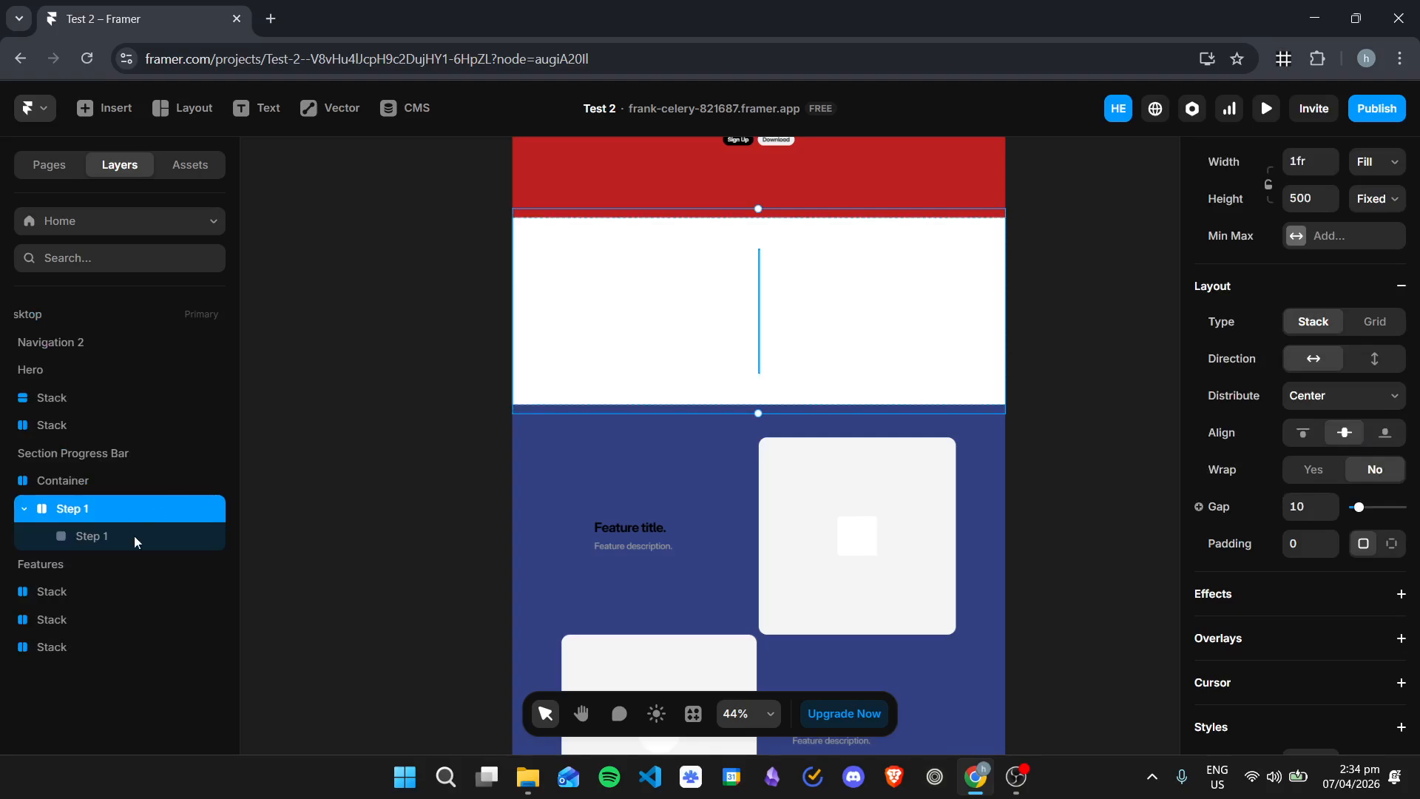
pyautogui.doubleClick(135, 536)
pyautogui.write('Progre')
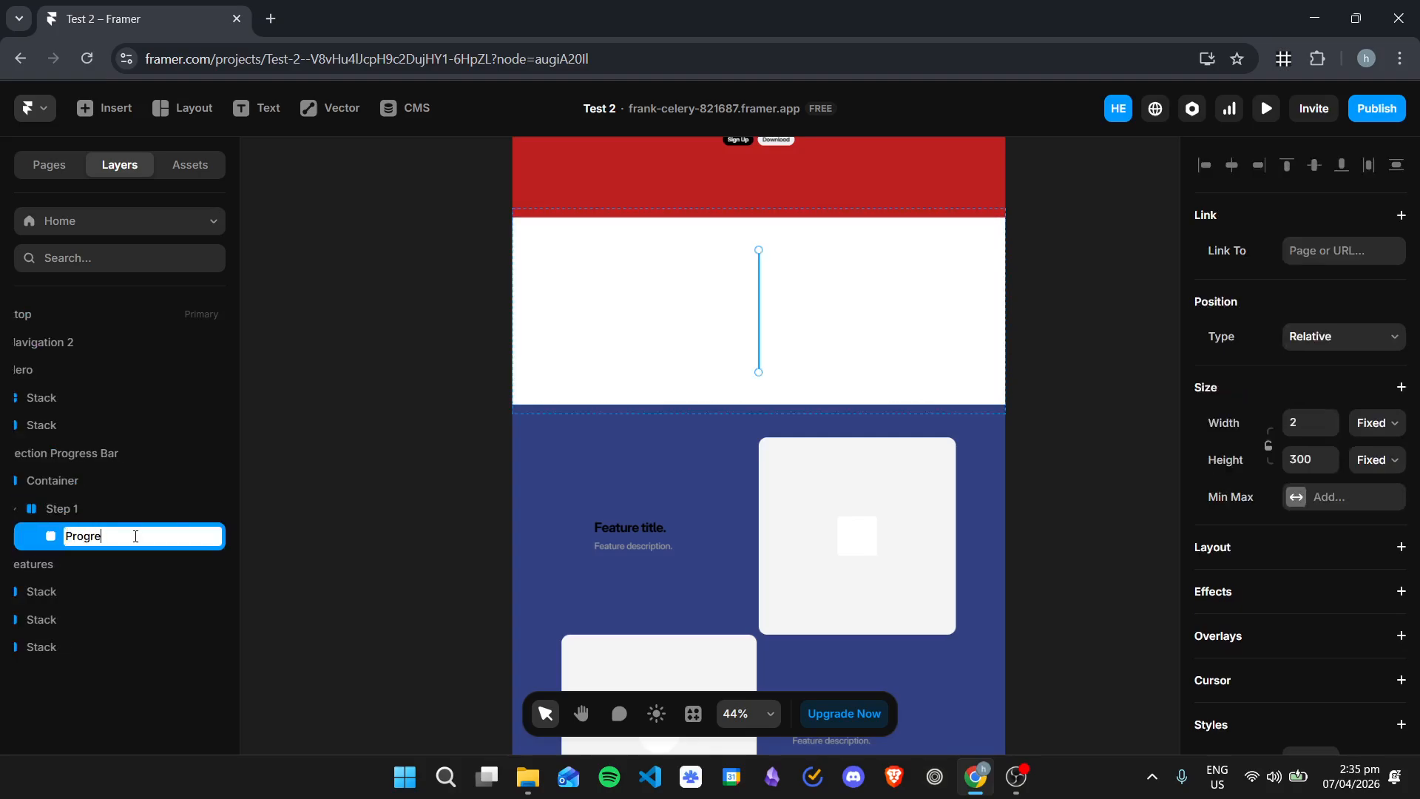
pyautogui.write('ss Wrapper')
pyautogui.press('Return')
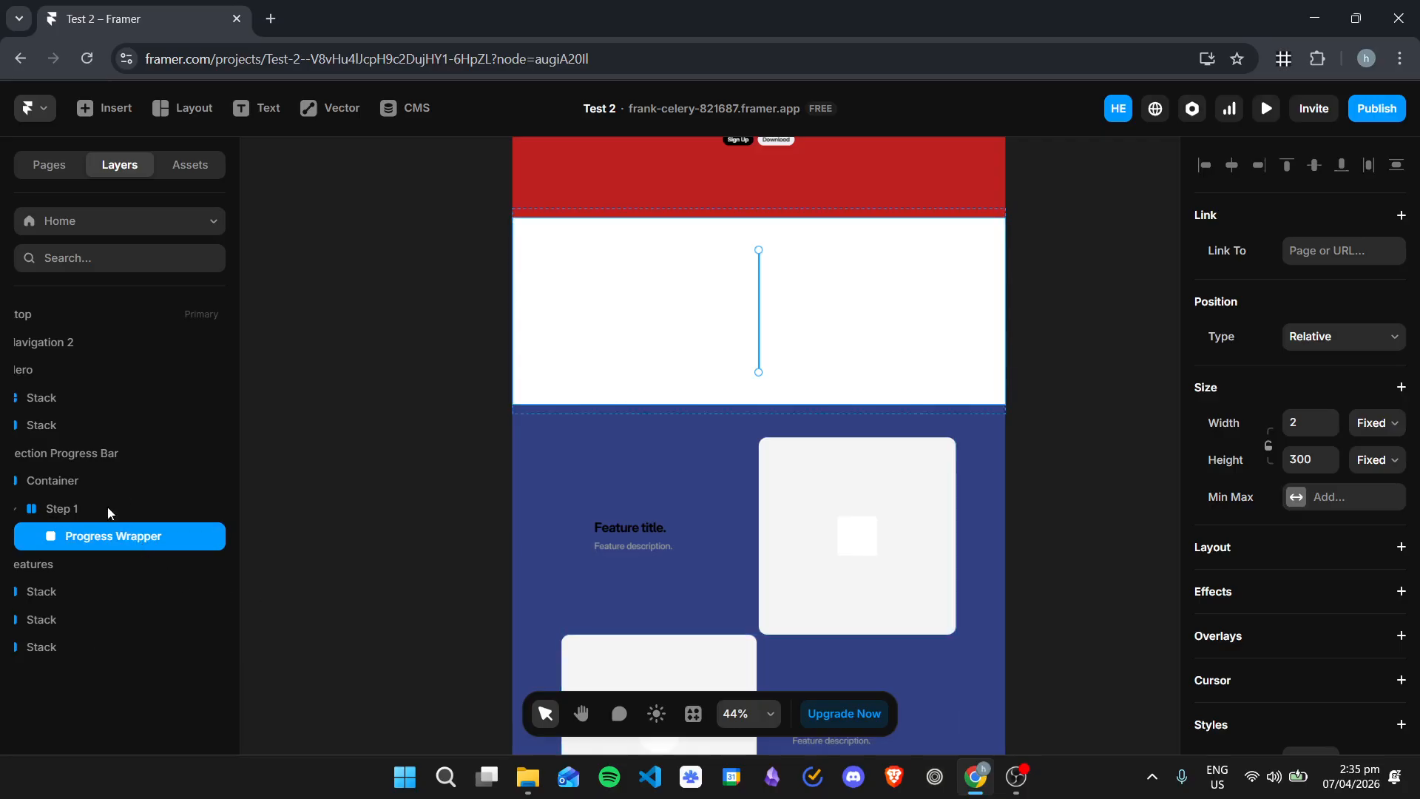
# Step: Draw a frame about 236 by 189 on the empty canvas and nest it inside the Progress Wrapper
pyautogui.click(393, 386)
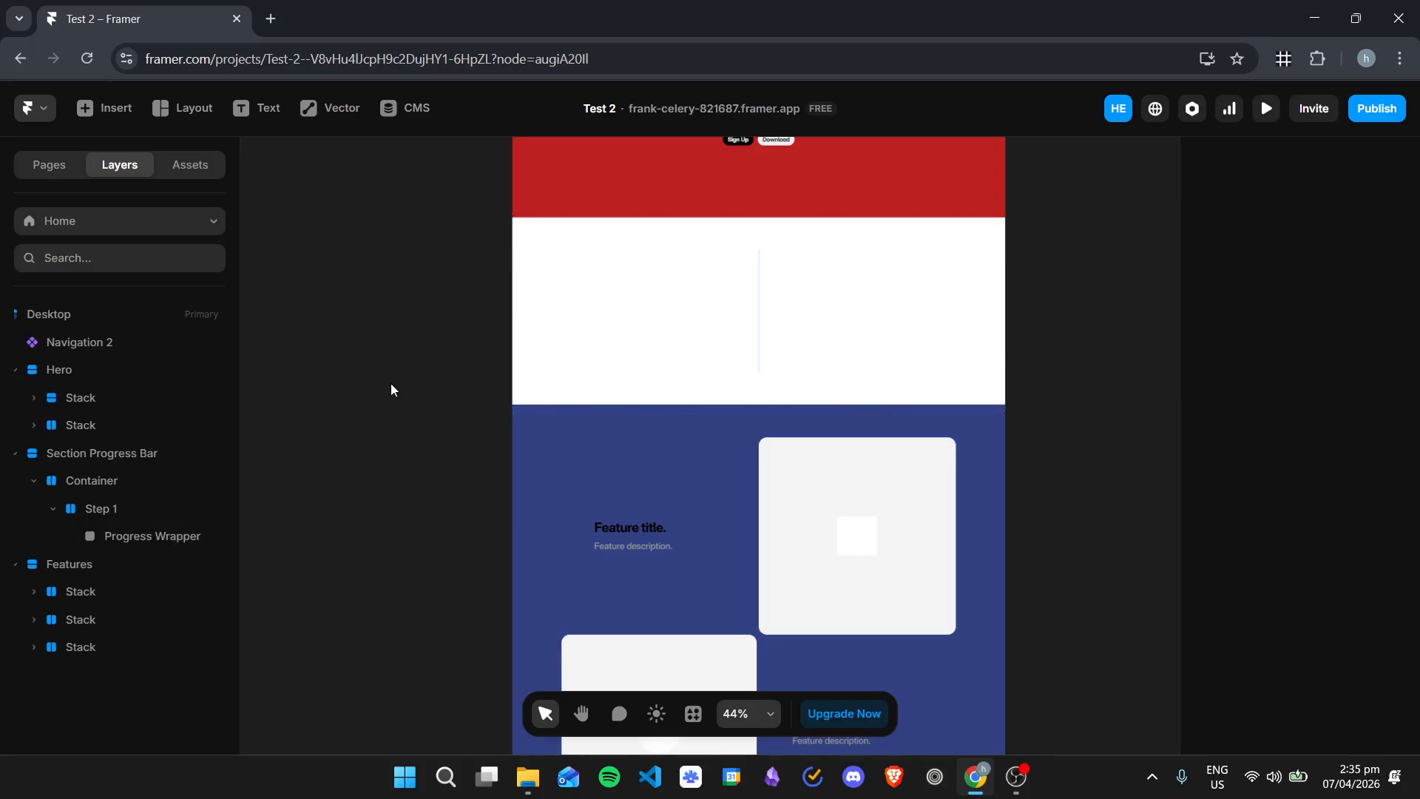
pyautogui.press('f')
pyautogui.moveTo(376, 313); pyautogui.dragTo(474, 391)
pyautogui.moveTo(34, 681); pyautogui.dragTo(126, 537)
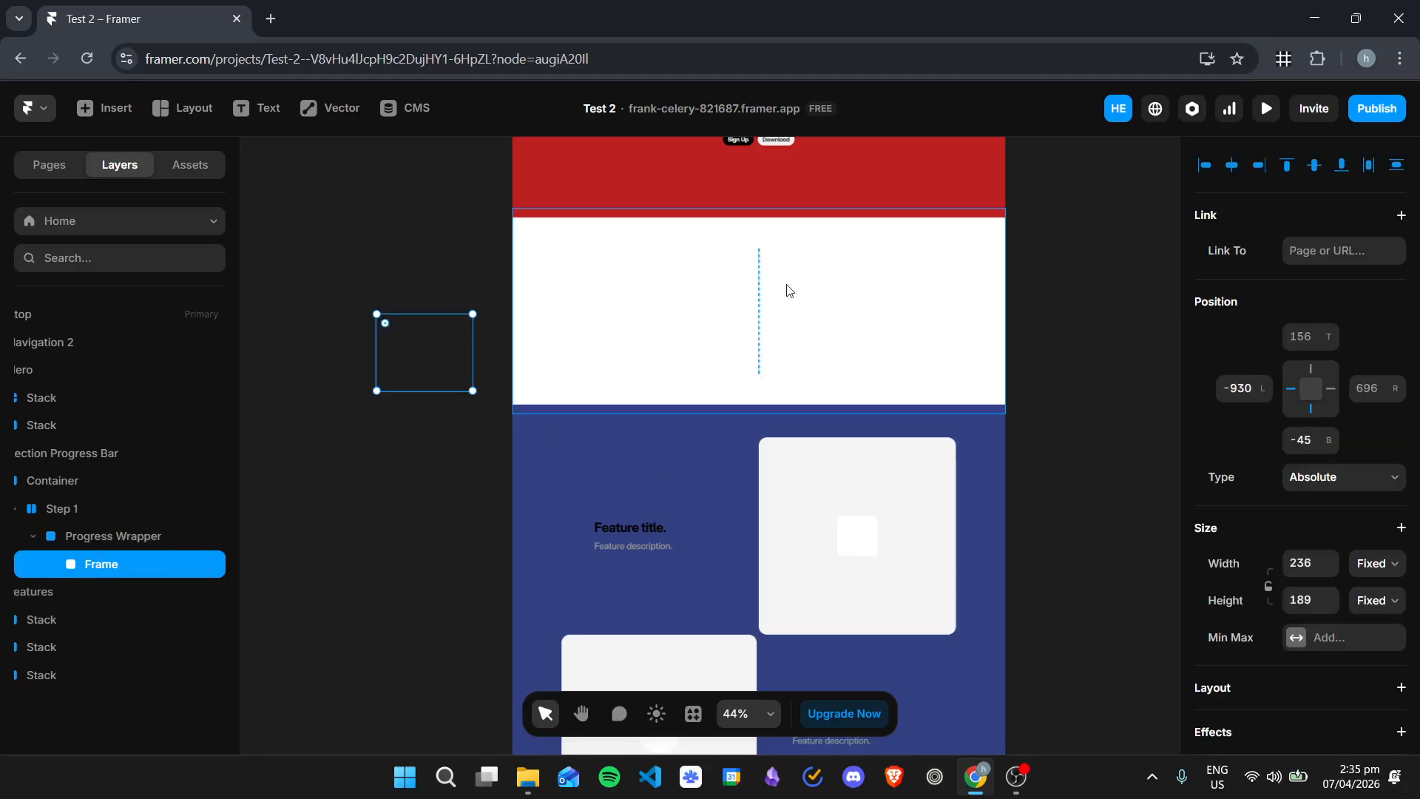
# Step: Rename the frame nested in the Progress Wrapper to Progress Bar
pyautogui.doubleClick(114, 566)
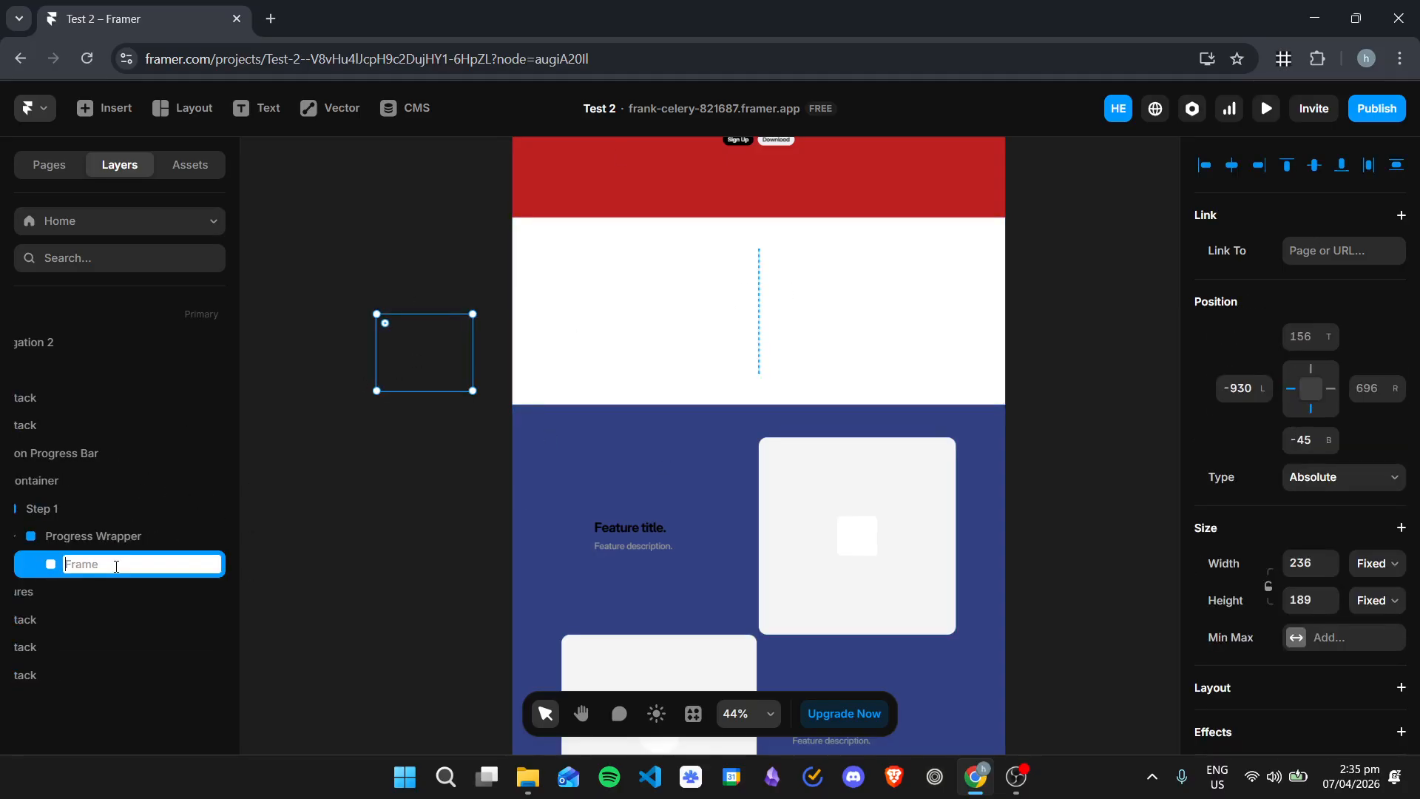
pyautogui.write('Progress Bar')
pyautogui.press('Return')
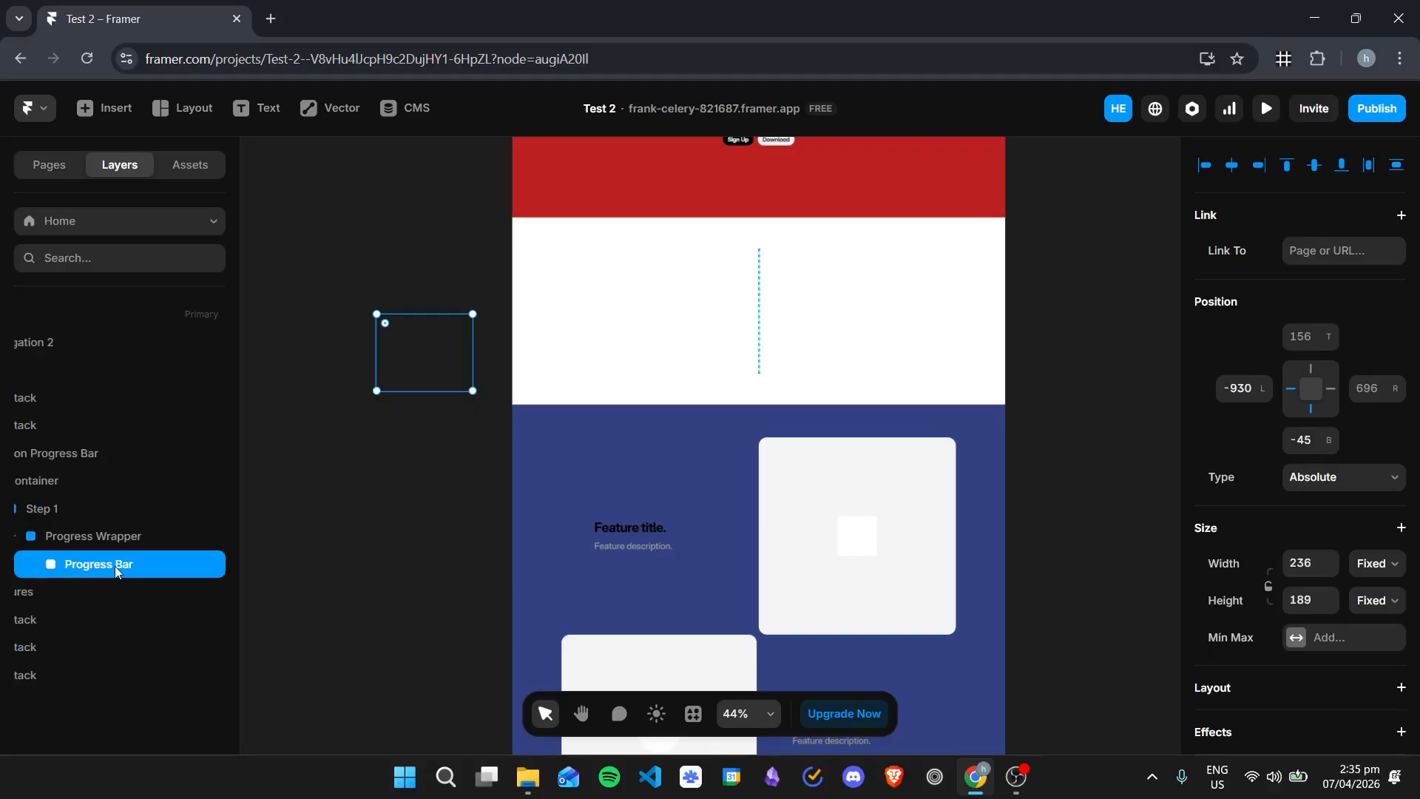
# Step: Move the Progress Bar onto the white Step 1 area and set Step 1's stack direction to vertical
pyautogui.moveTo(420, 357); pyautogui.dragTo(828, 333)
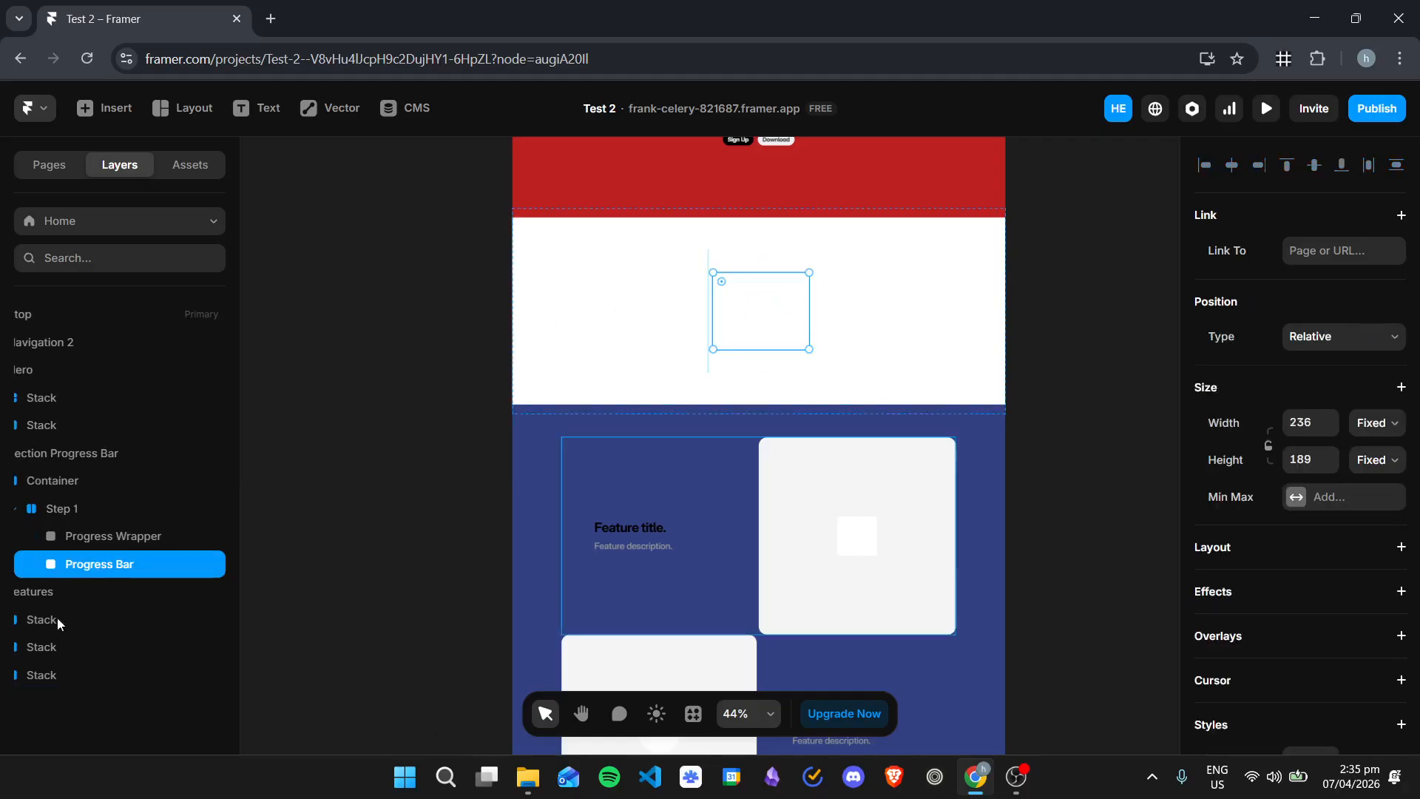
pyautogui.click(77, 508)
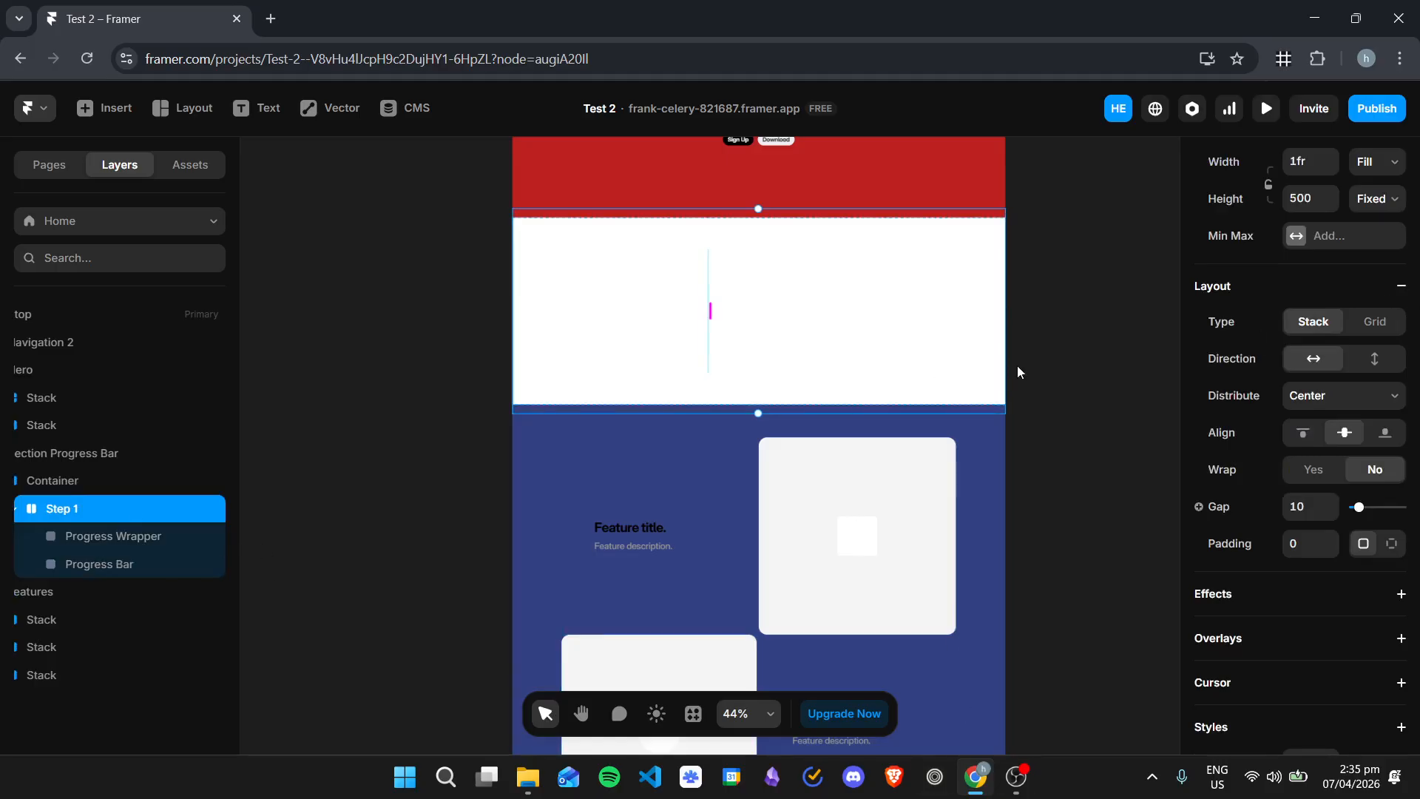
pyautogui.click(1374, 360)
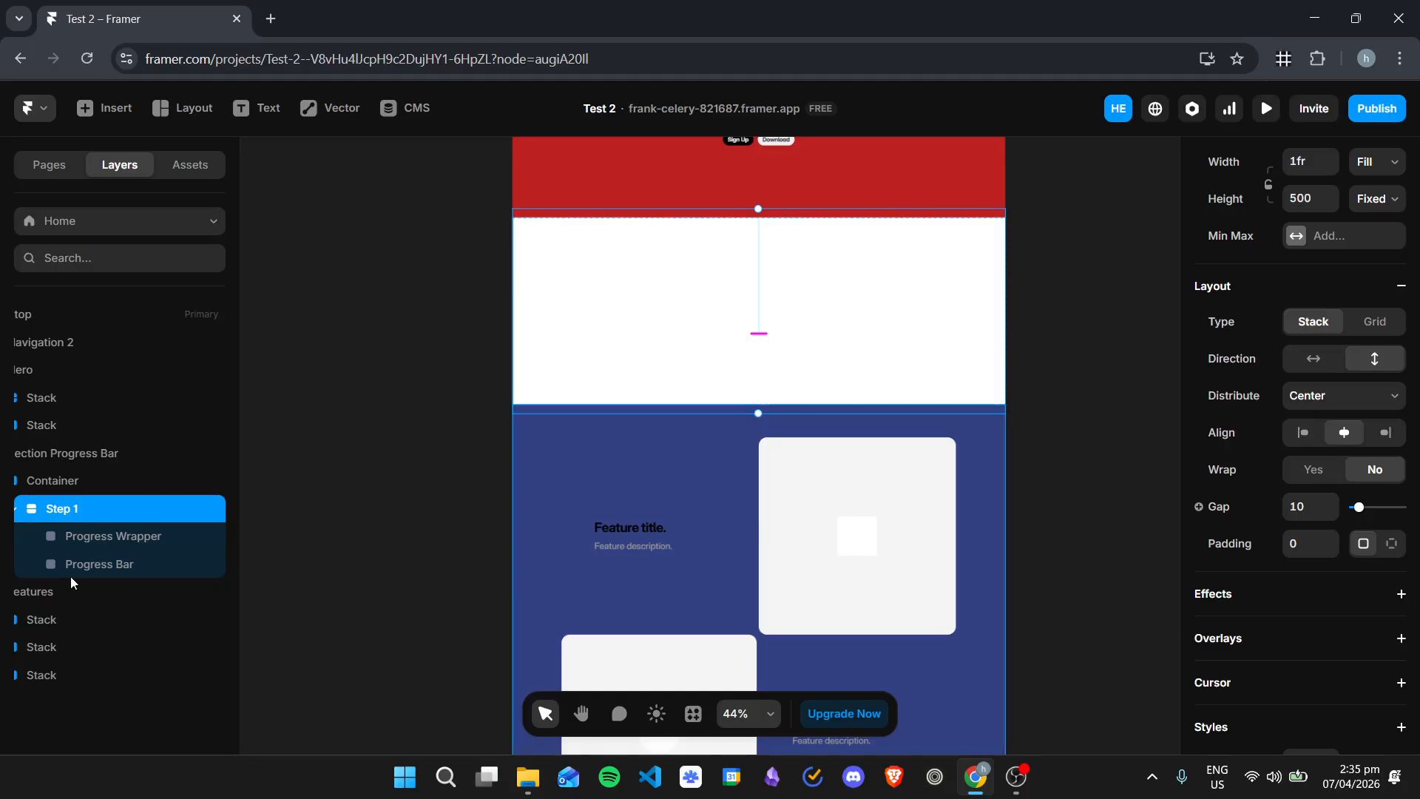
# Step: Nest the Progress Bar back inside the Progress Wrapper
pyautogui.click(130, 545)
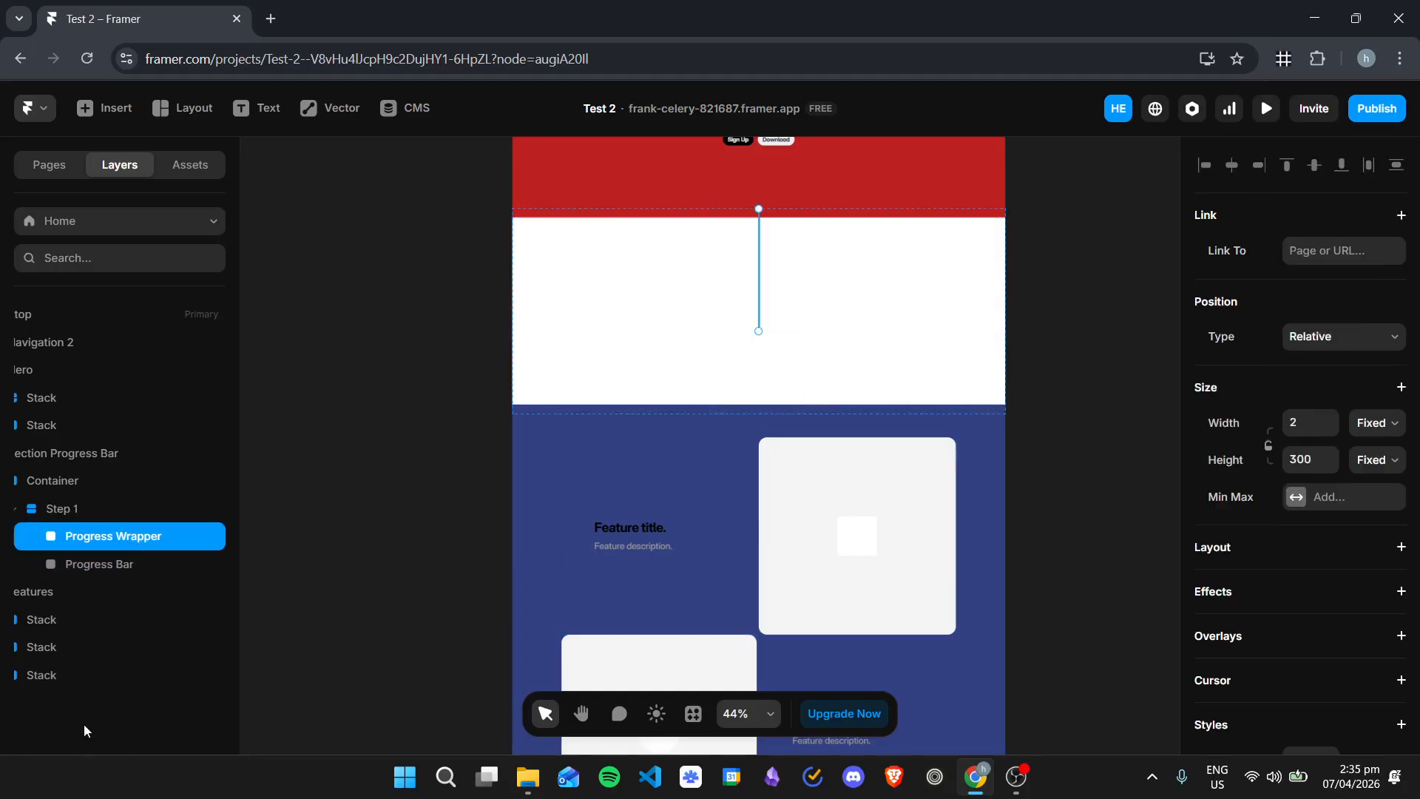
pyautogui.moveTo(131, 566); pyautogui.dragTo(162, 539)
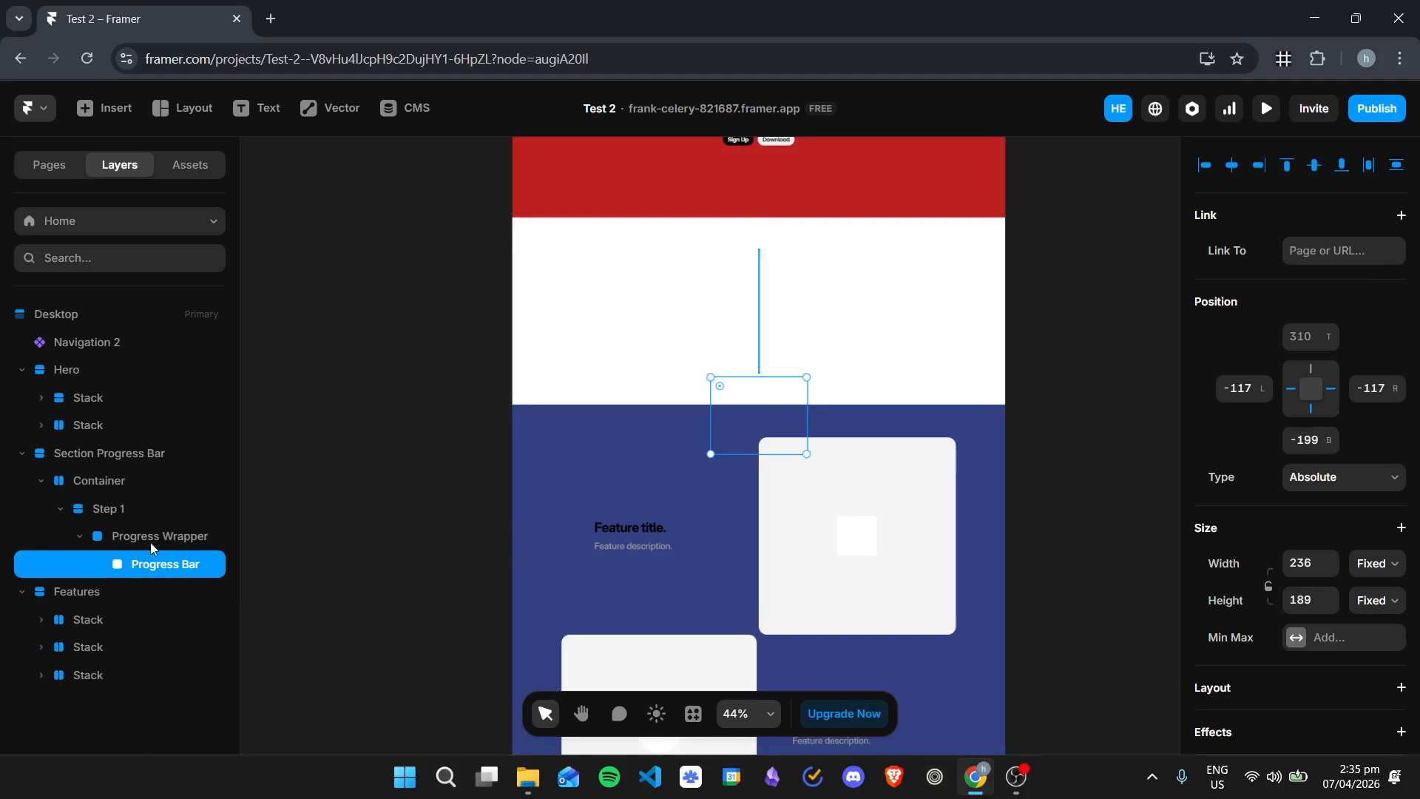
pyautogui.click(151, 544)
pyautogui.click(139, 564)
# Step: Change the Progress Wrapper's fill color to black (000000)
pyautogui.click(147, 543)
pyautogui.scroll(-5, 1288, 425)
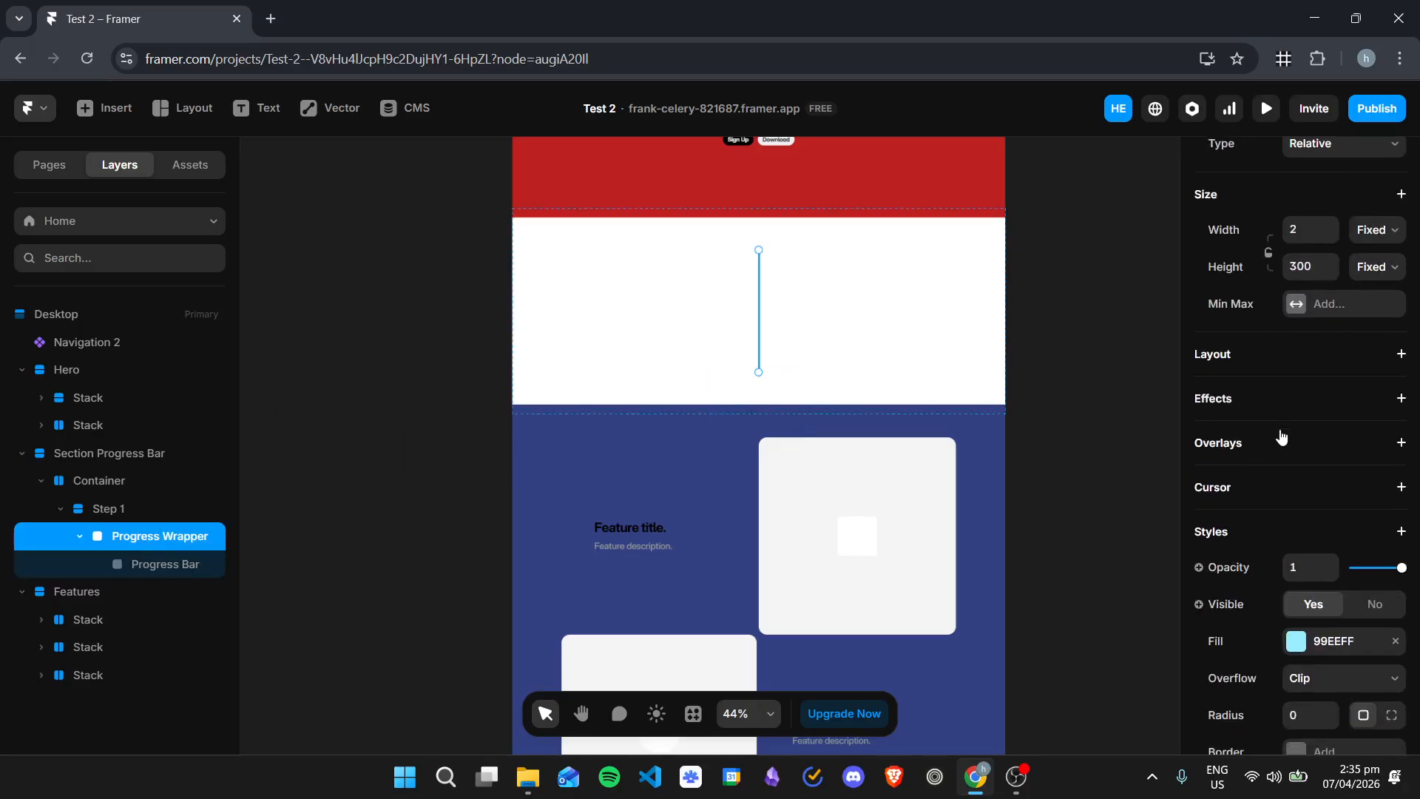
pyautogui.click(1319, 464)
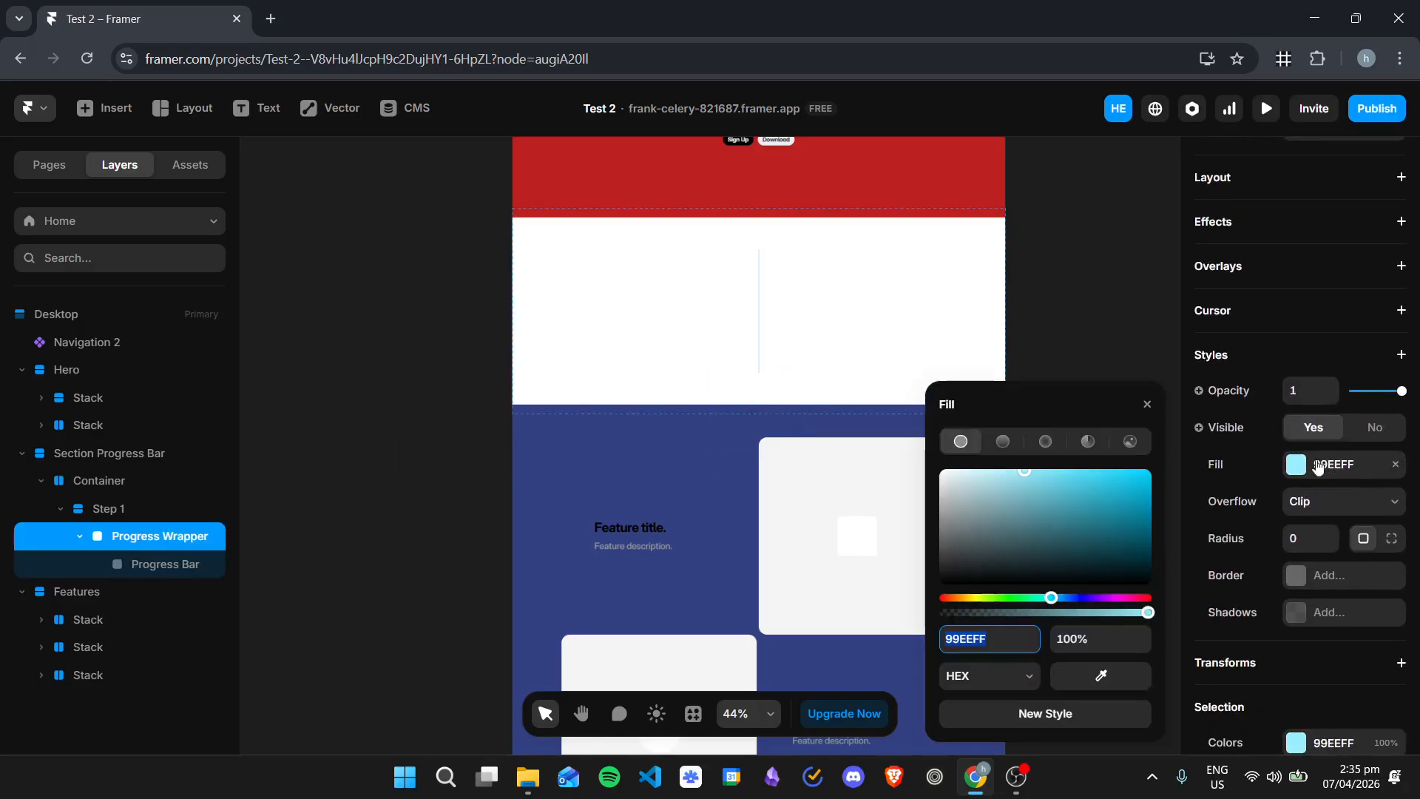
pyautogui.moveTo(998, 499); pyautogui.dragTo(910, 604)
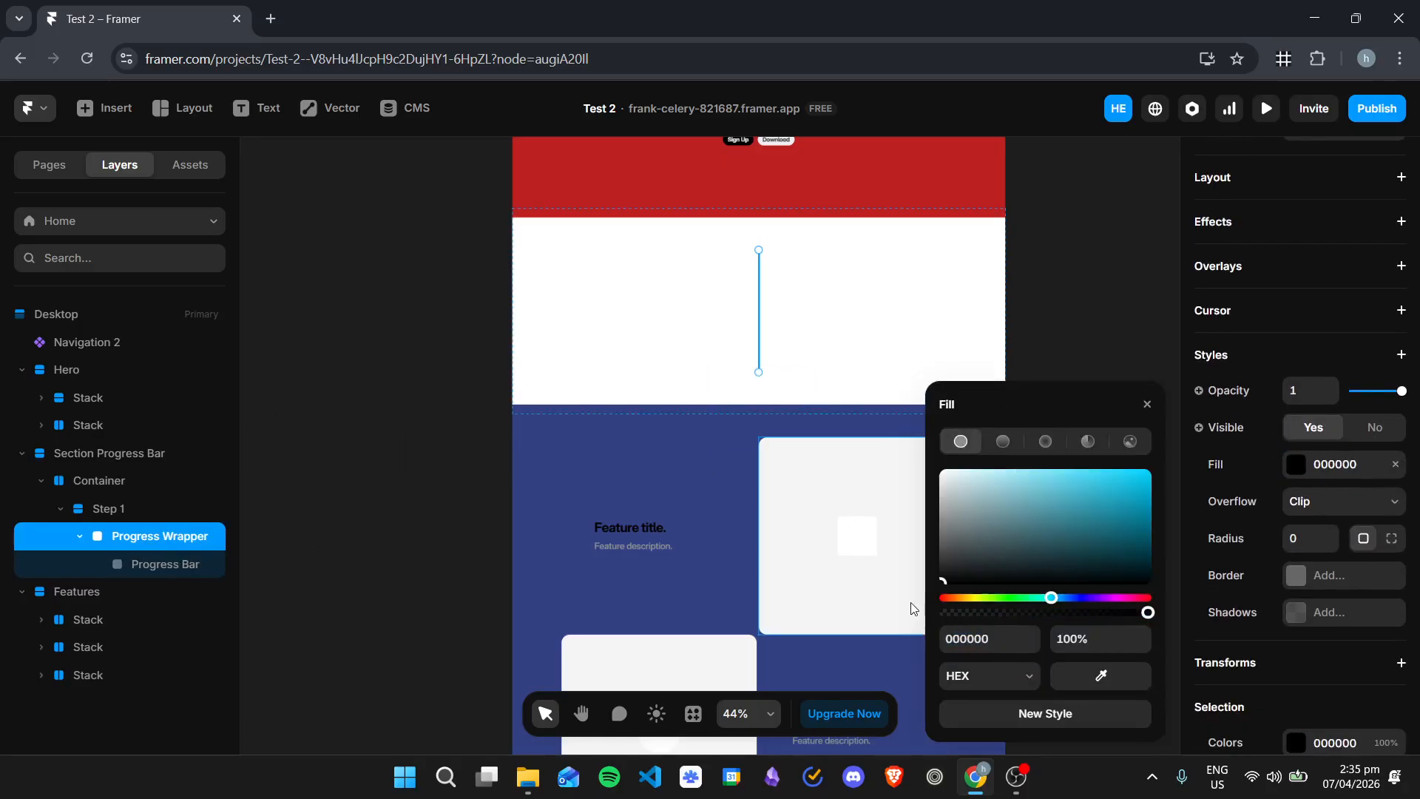
pyautogui.click(349, 486)
pyautogui.click(158, 537)
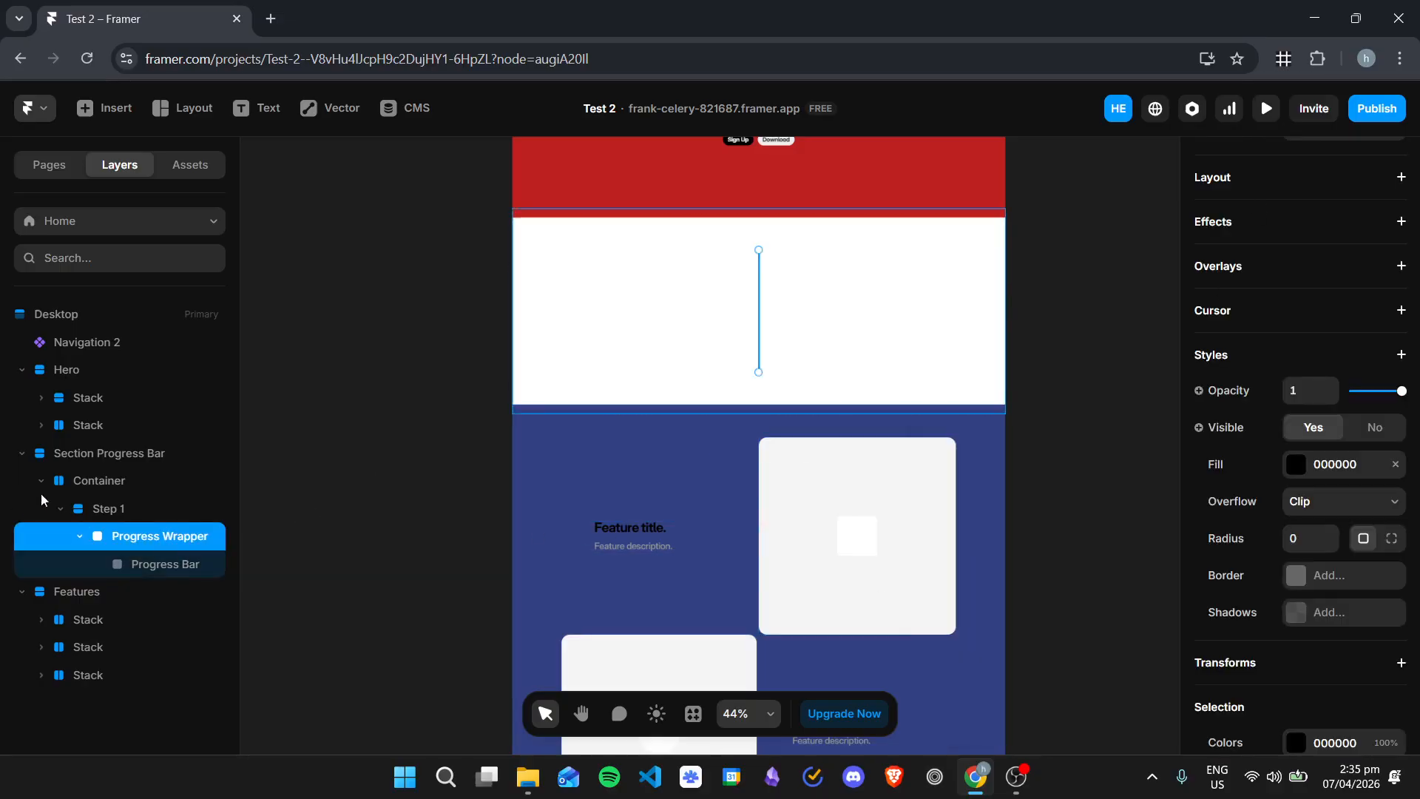
# Step: Change the Progress Bar's fill color to red (FF0000)
pyautogui.click(163, 566)
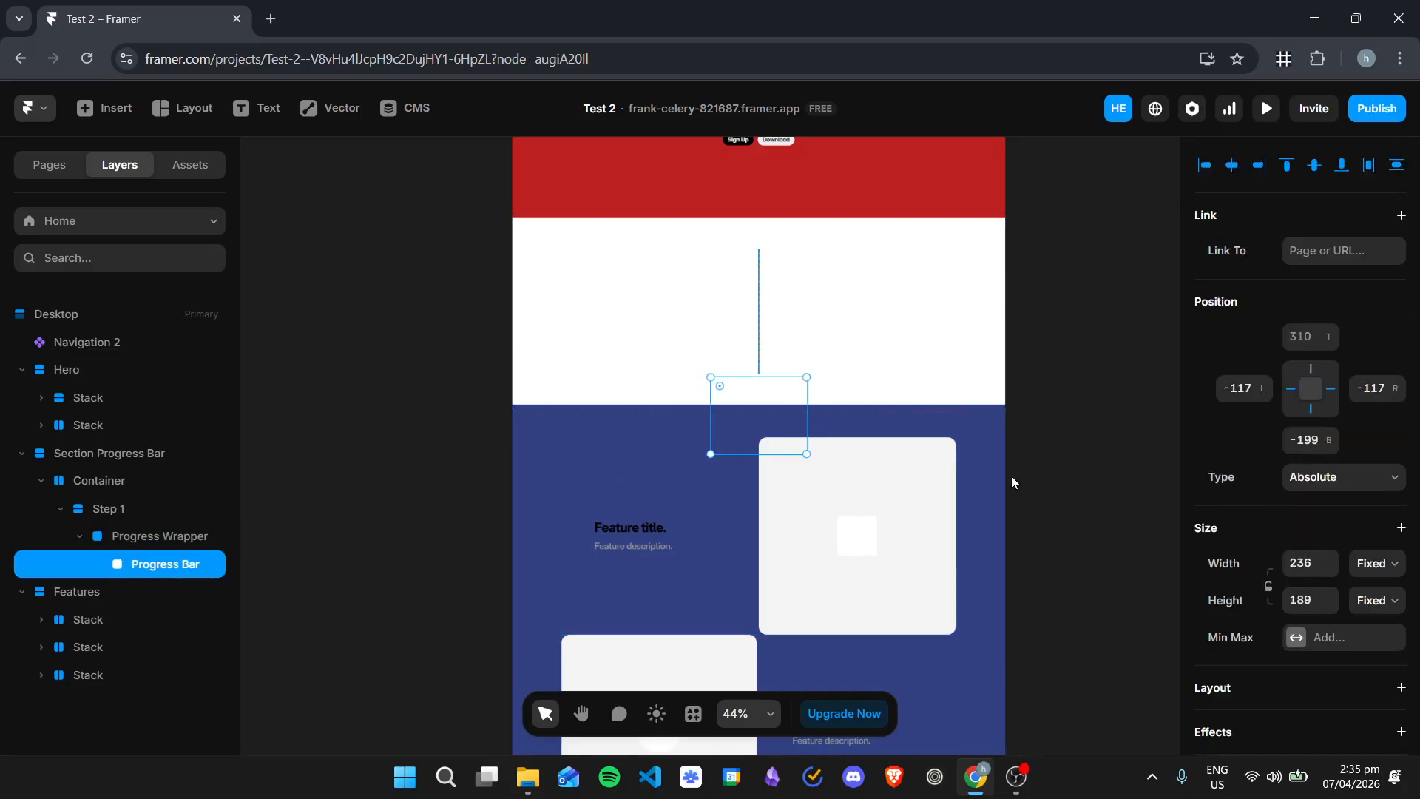
pyautogui.click(153, 532)
pyautogui.click(174, 565)
pyautogui.scroll(-5, 1328, 465)
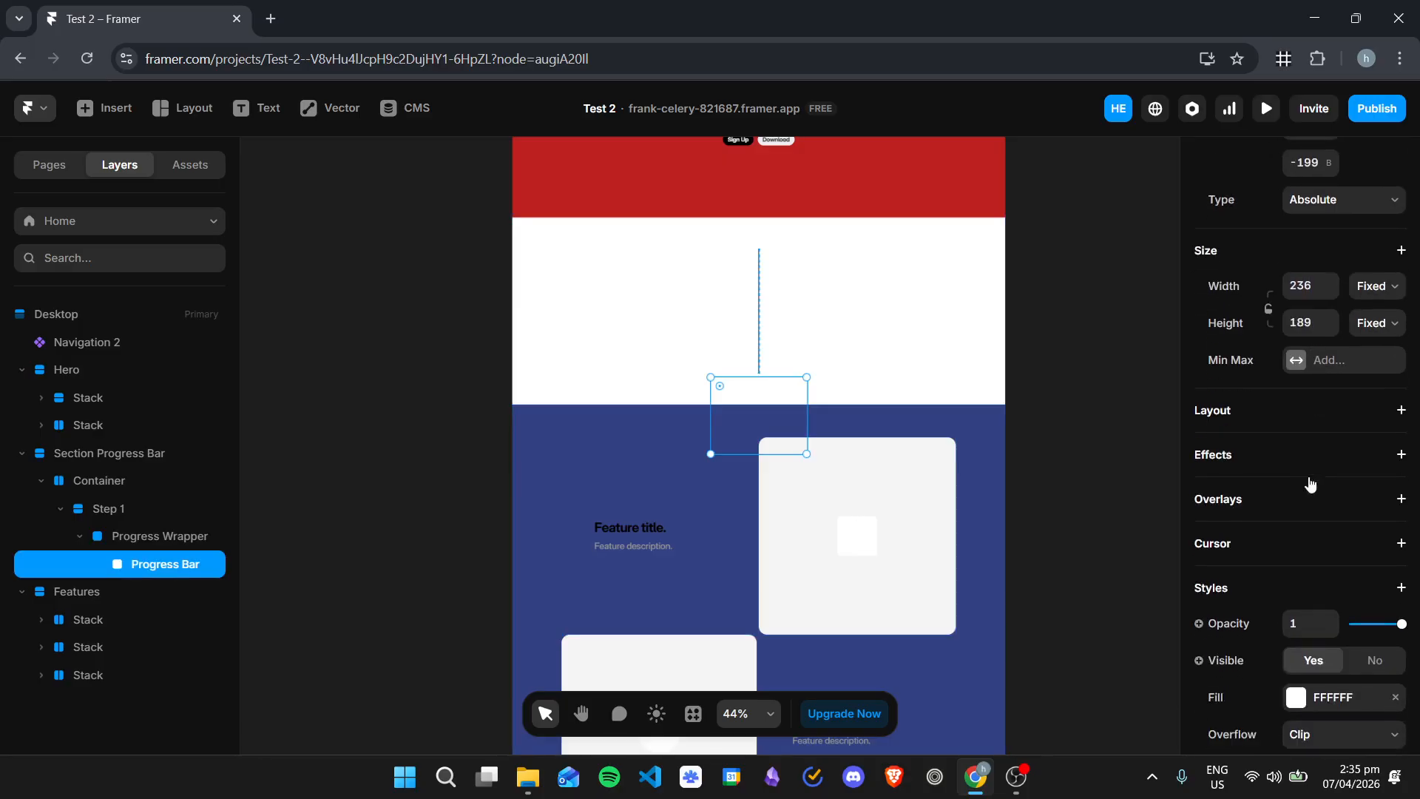
pyautogui.click(1296, 512)
pyautogui.moveTo(999, 497); pyautogui.dragTo(1188, 450)
pyautogui.click(939, 320)
# Step: Add a vertical stack layout to the Progress Wrapper
pyautogui.click(164, 543)
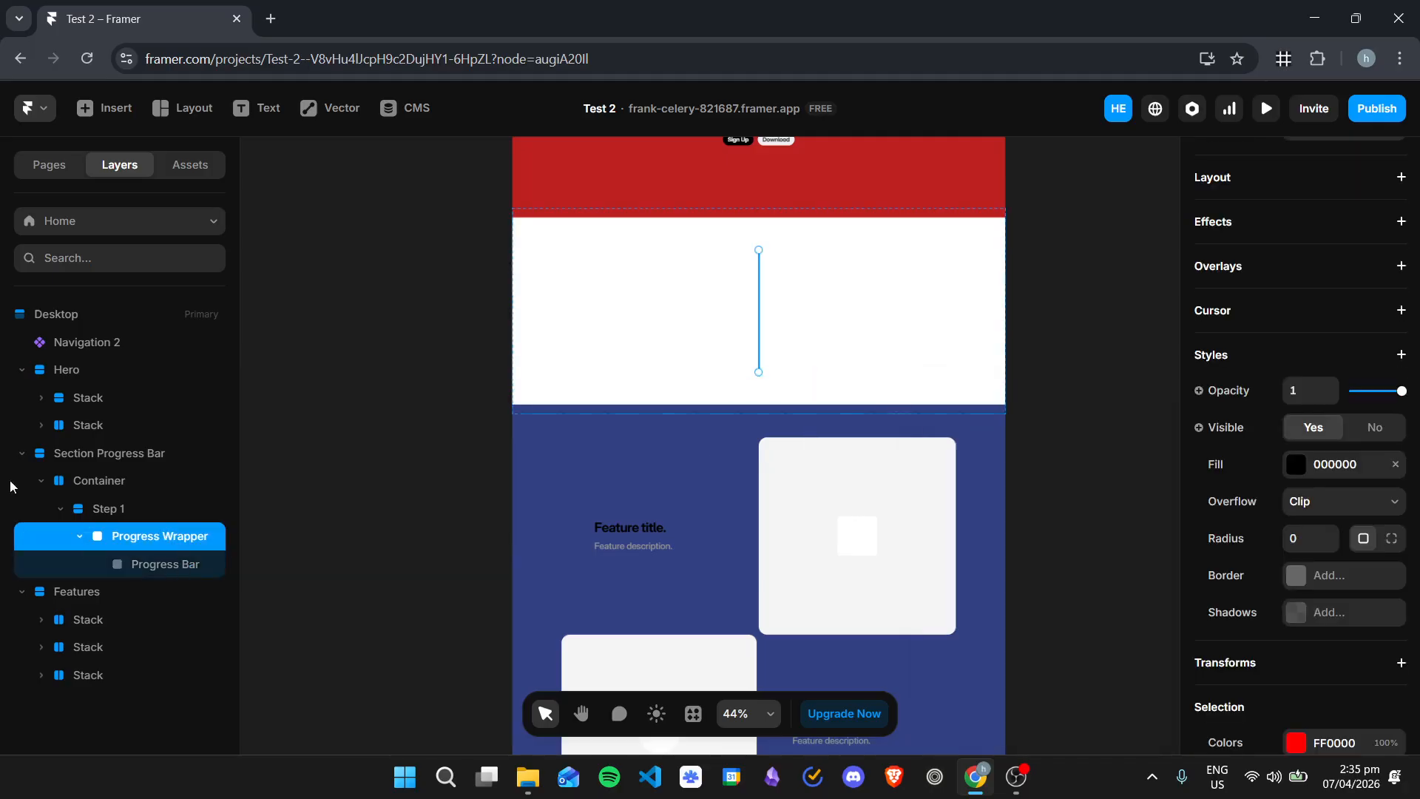
pyautogui.scroll(-1, 1308, 370)
pyautogui.scroll(3, 1309, 399)
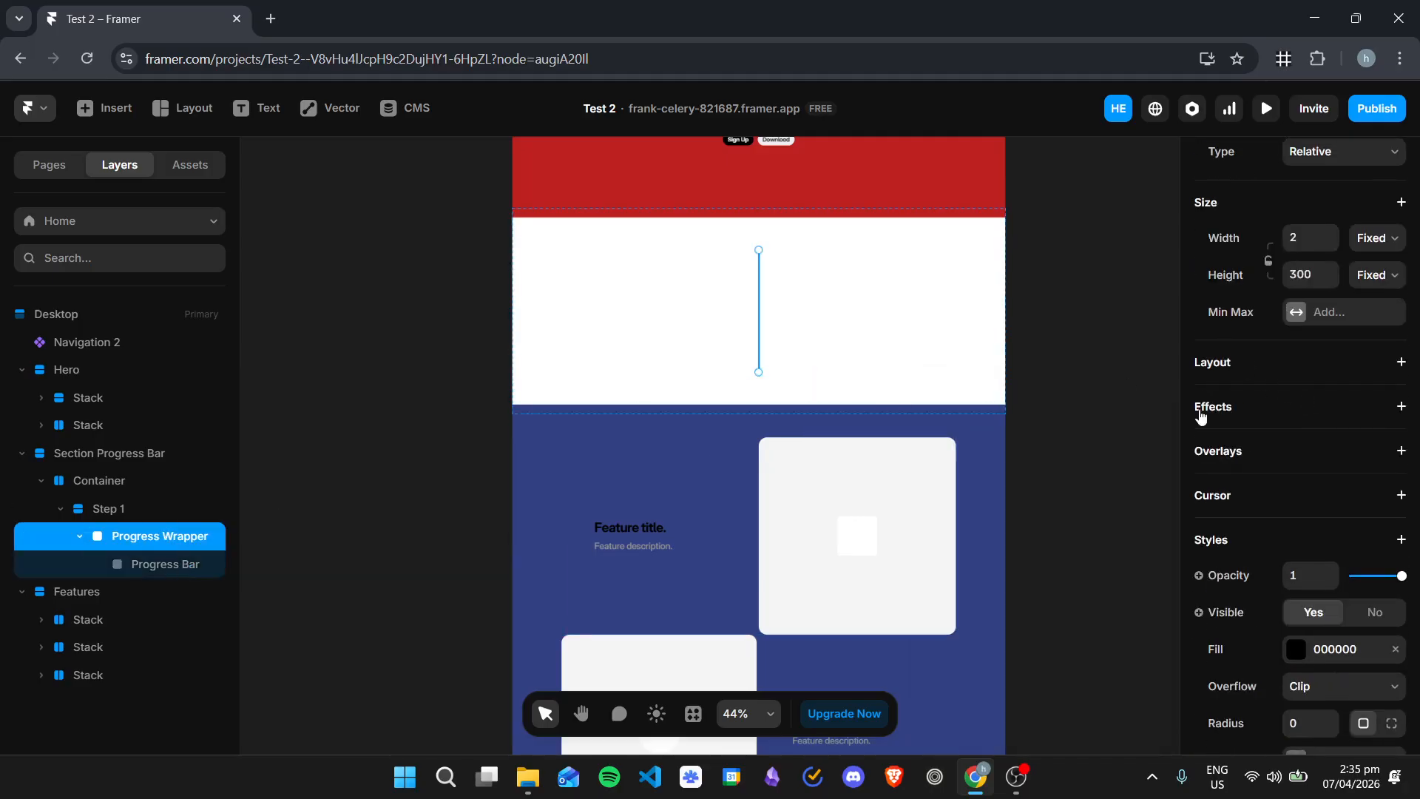
pyautogui.click(1245, 362)
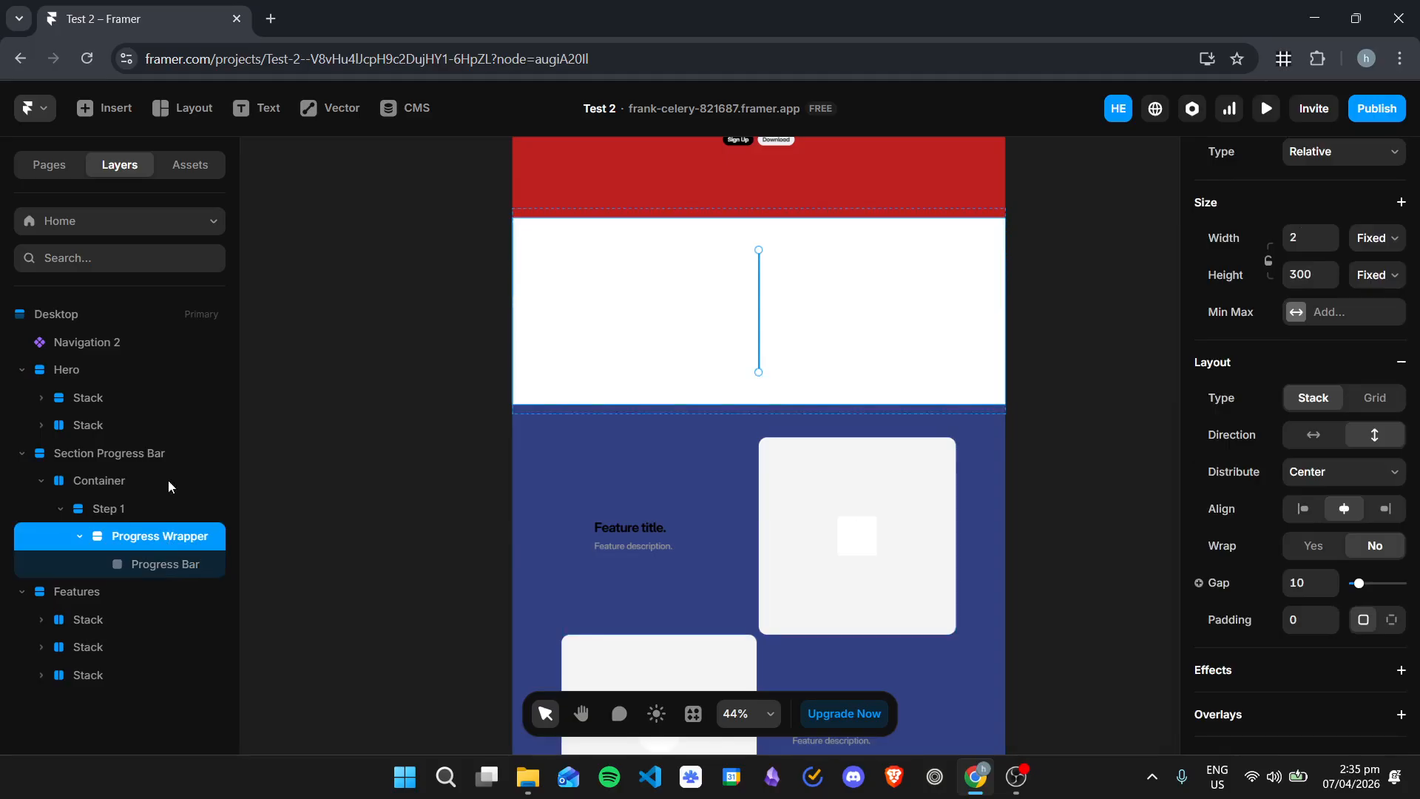
# Step: Set the Progress Bar to a fixed width of 2 and a height of 300
pyautogui.click(198, 565)
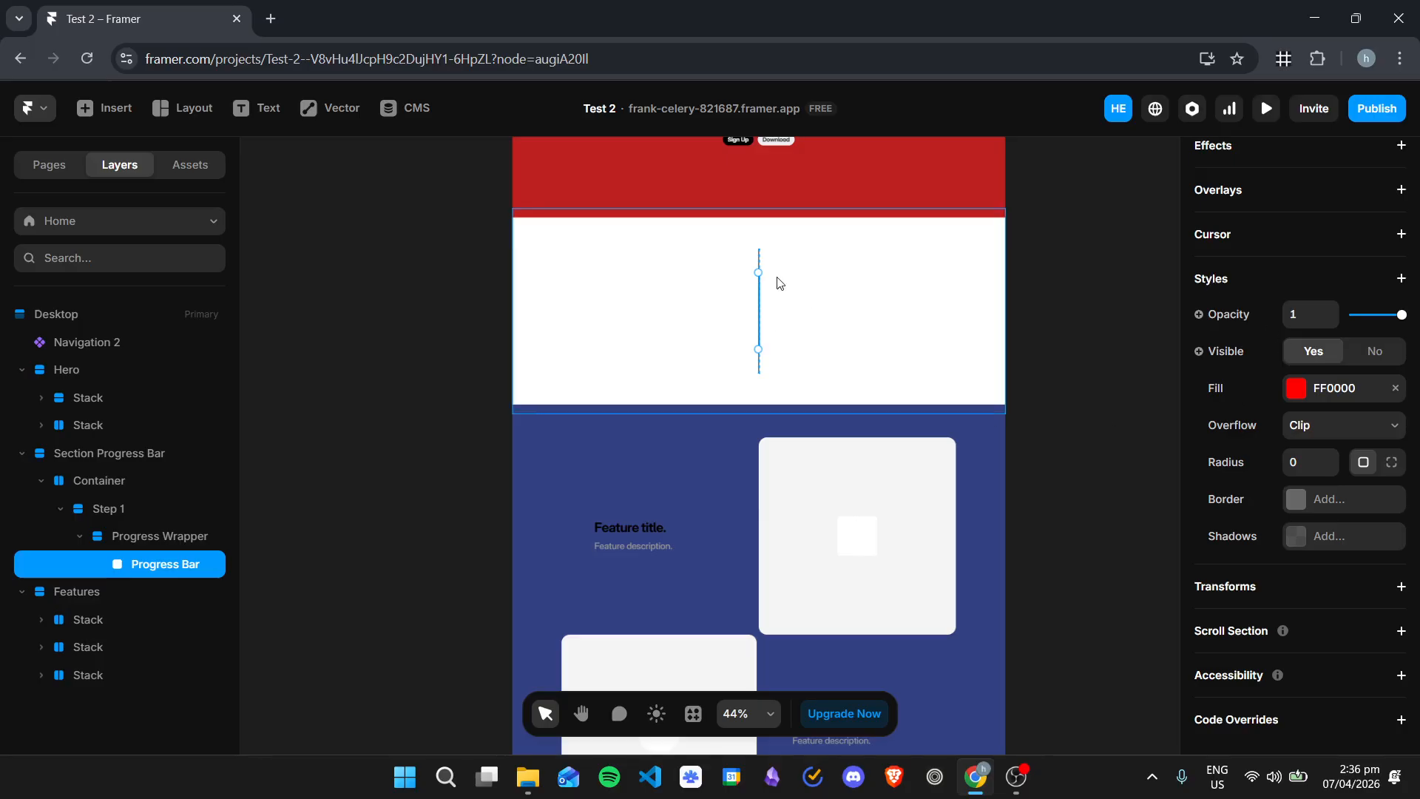
pyautogui.scroll(2, 777, 279)
pyautogui.scroll(1, 830, 386)
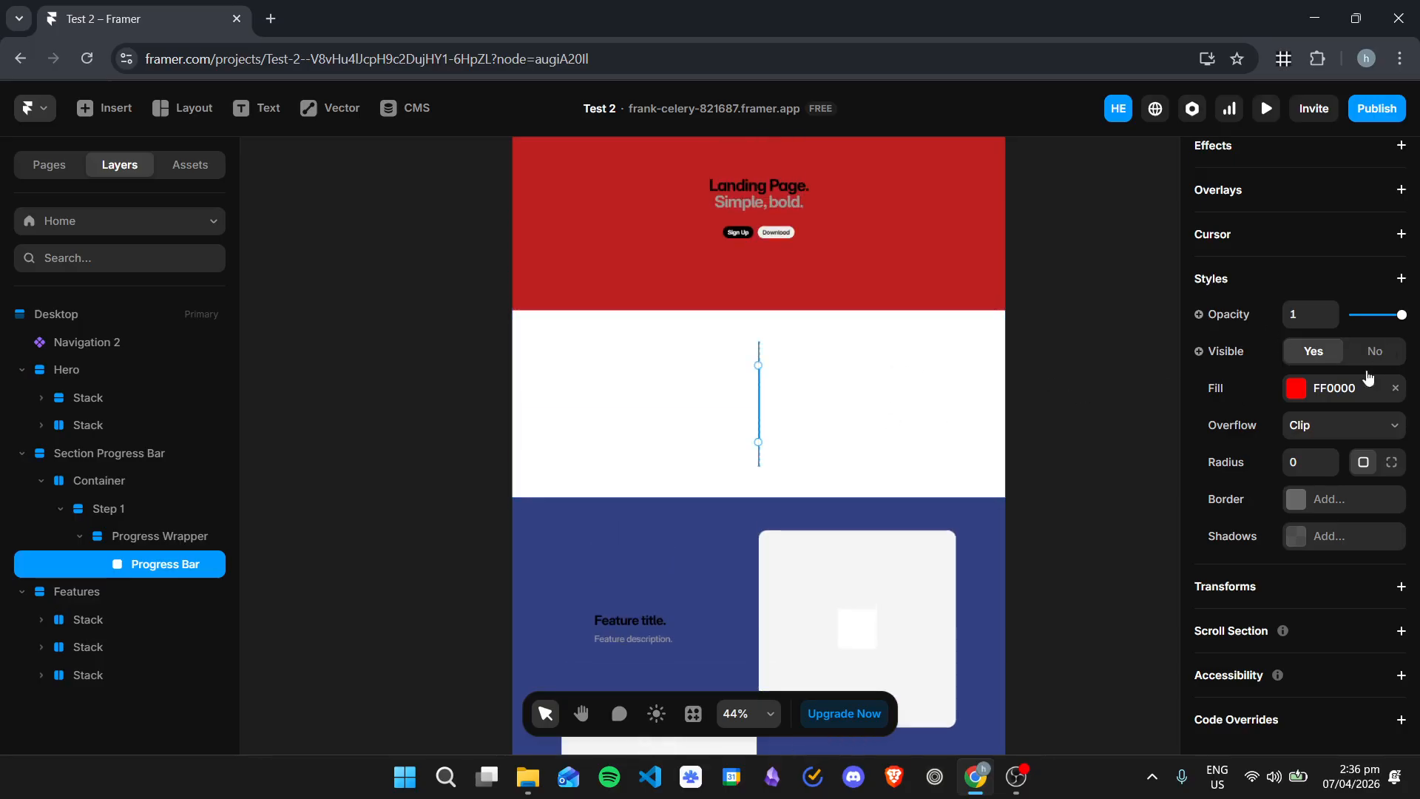
pyautogui.scroll(2, 1347, 429)
pyautogui.scroll(4, 1348, 428)
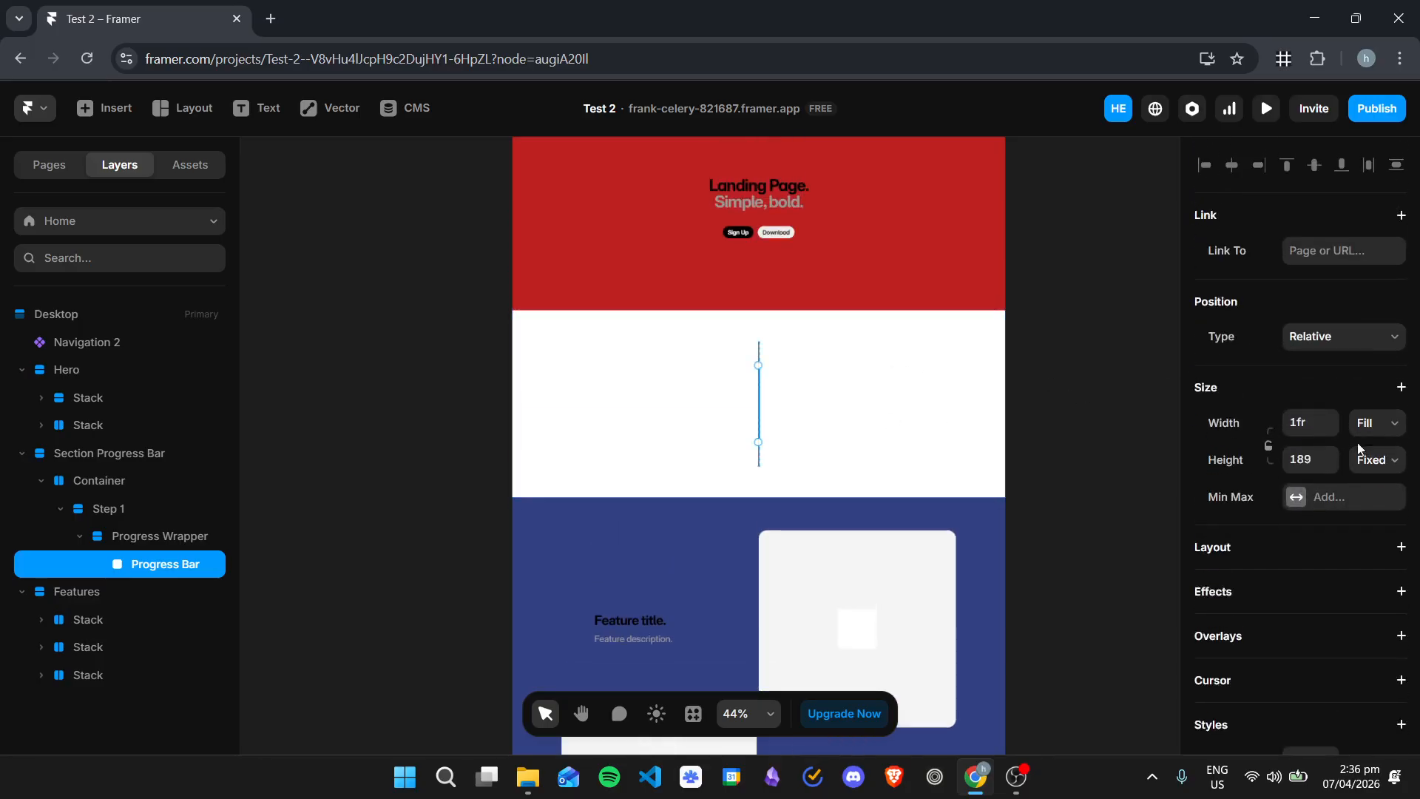
pyautogui.click(1313, 453)
pyautogui.write('300')
pyautogui.click(1311, 426)
pyautogui.click(1380, 426)
pyautogui.click(1372, 447)
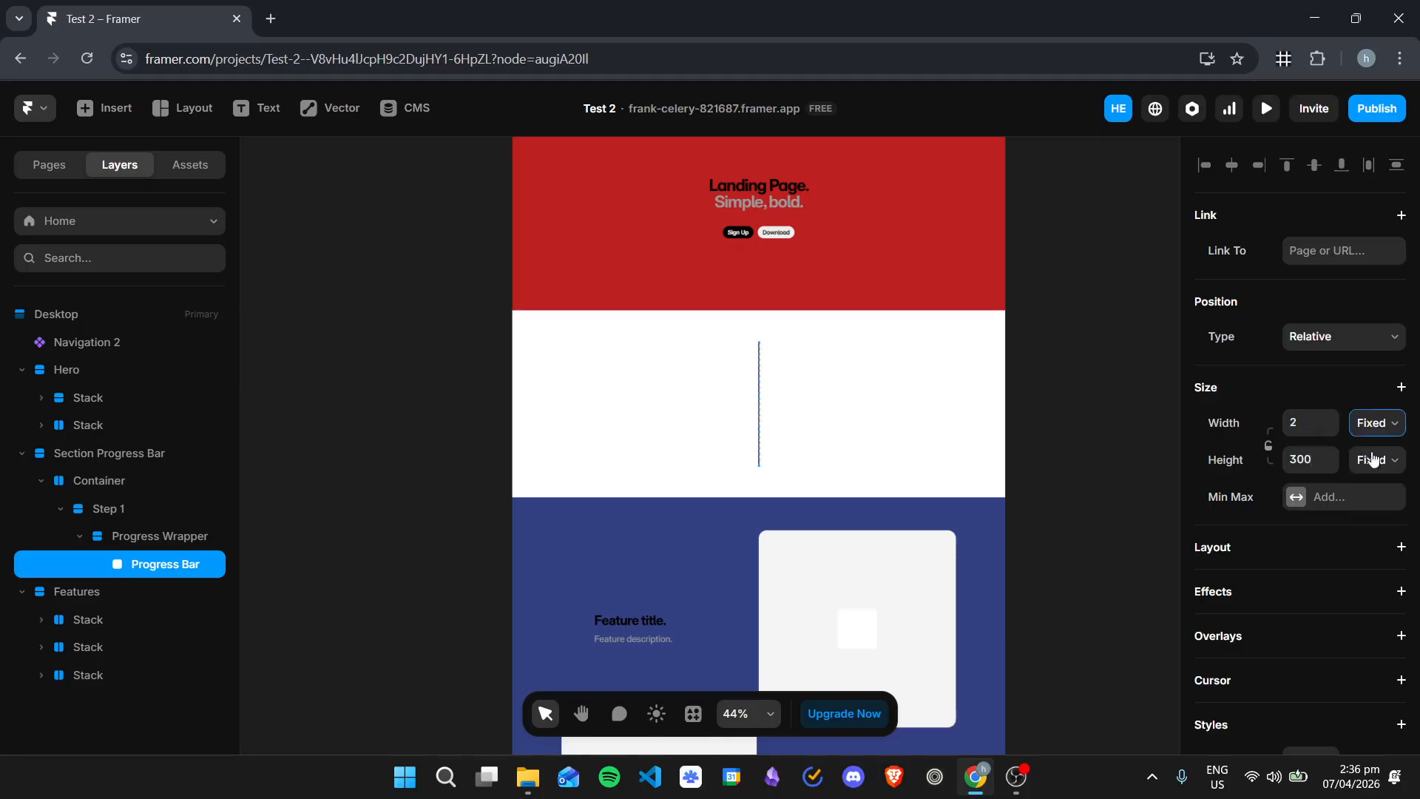
pyautogui.click(904, 413)
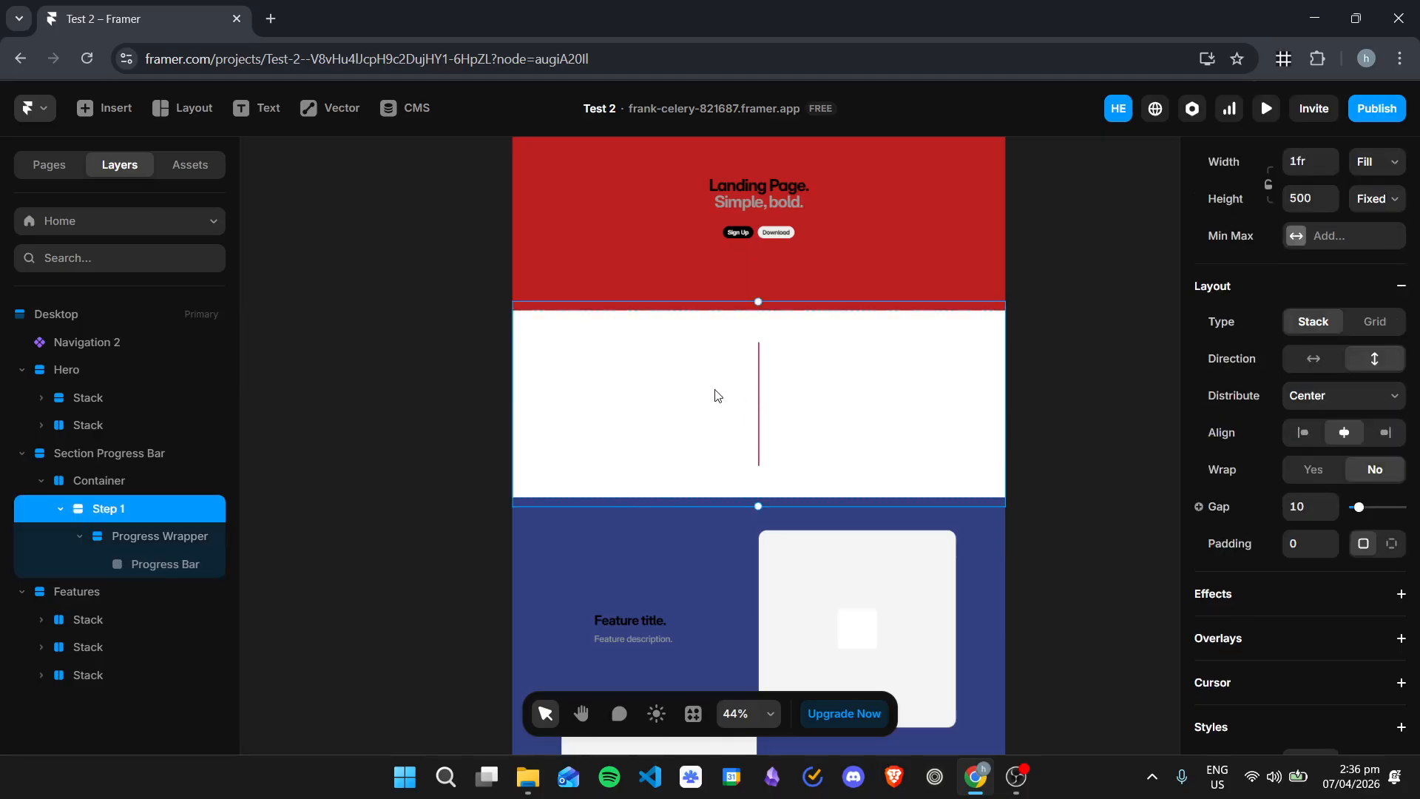
# Step: Draw a frame about 160 by 54 in Step 1 and nest it below the Progress Bar in the Progress Wrapper
pyautogui.click(151, 534)
pyautogui.click(164, 562)
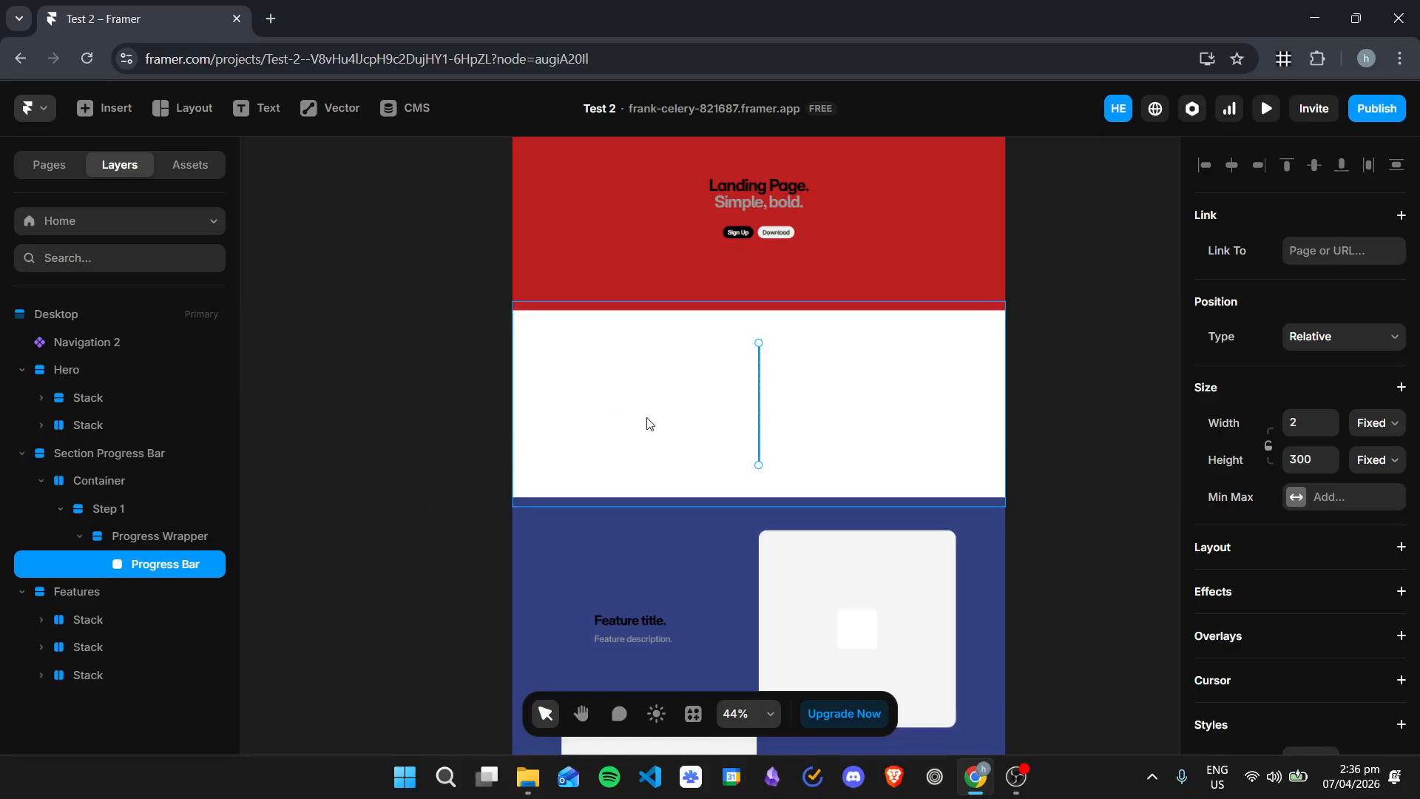
pyautogui.press('f')
pyautogui.moveTo(592, 386); pyautogui.dragTo(644, 404)
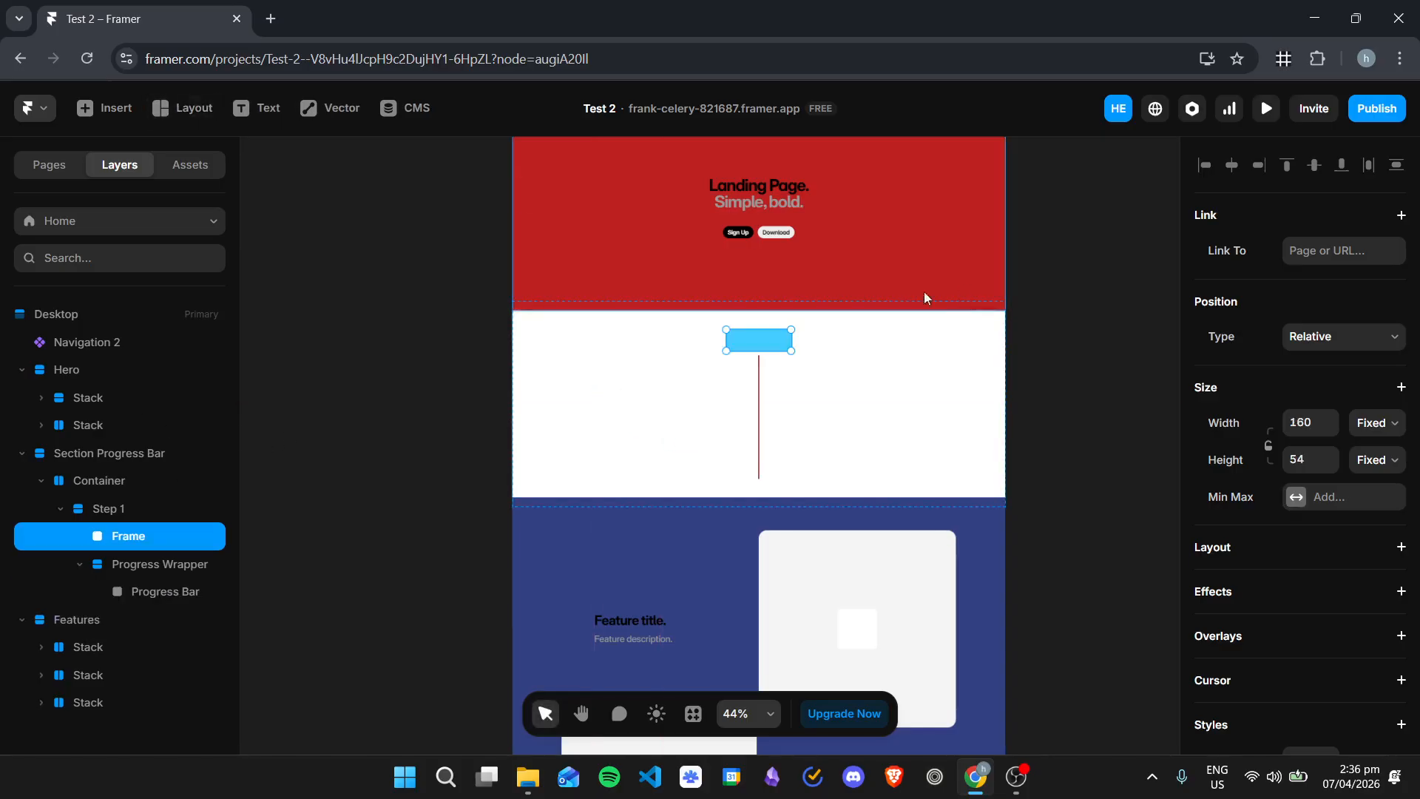
pyautogui.moveTo(133, 535); pyautogui.dragTo(155, 606)
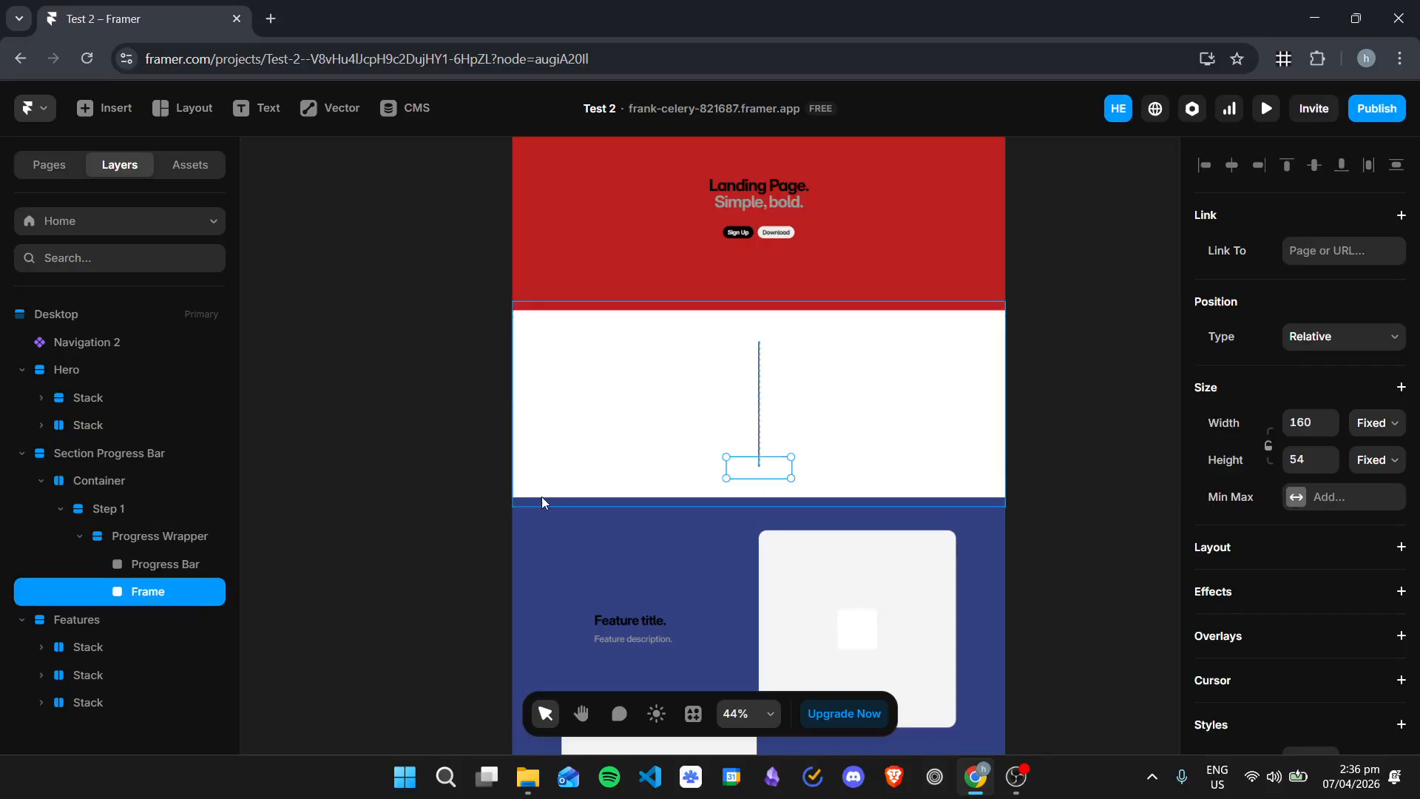
# Step: Examine how the new frame and the Progress Bar sit inside the Progress Wrapper, comparing their layer properties
pyautogui.click(148, 547)
pyautogui.click(205, 583)
pyautogui.scroll(-5, 1268, 481)
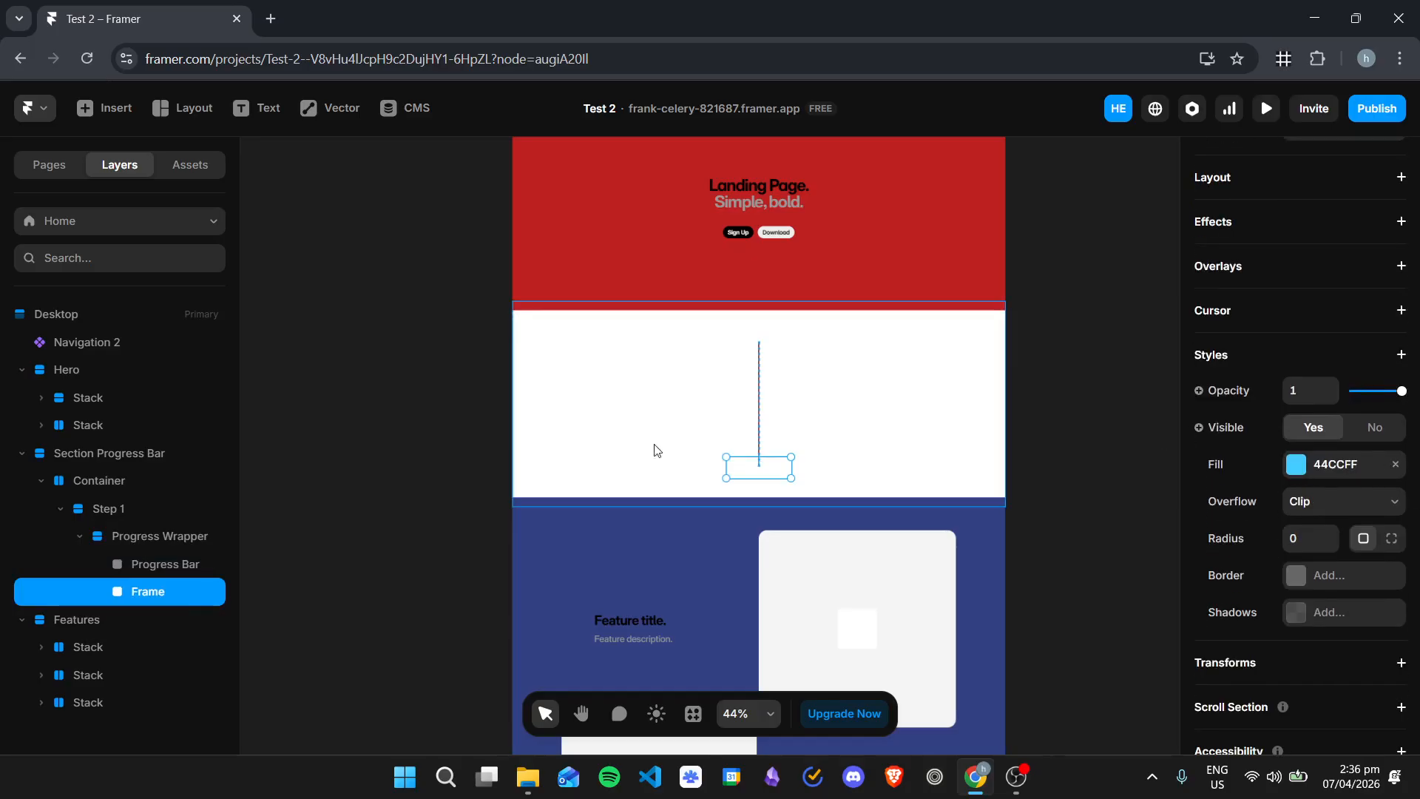
pyautogui.scroll(-1, 880, 466)
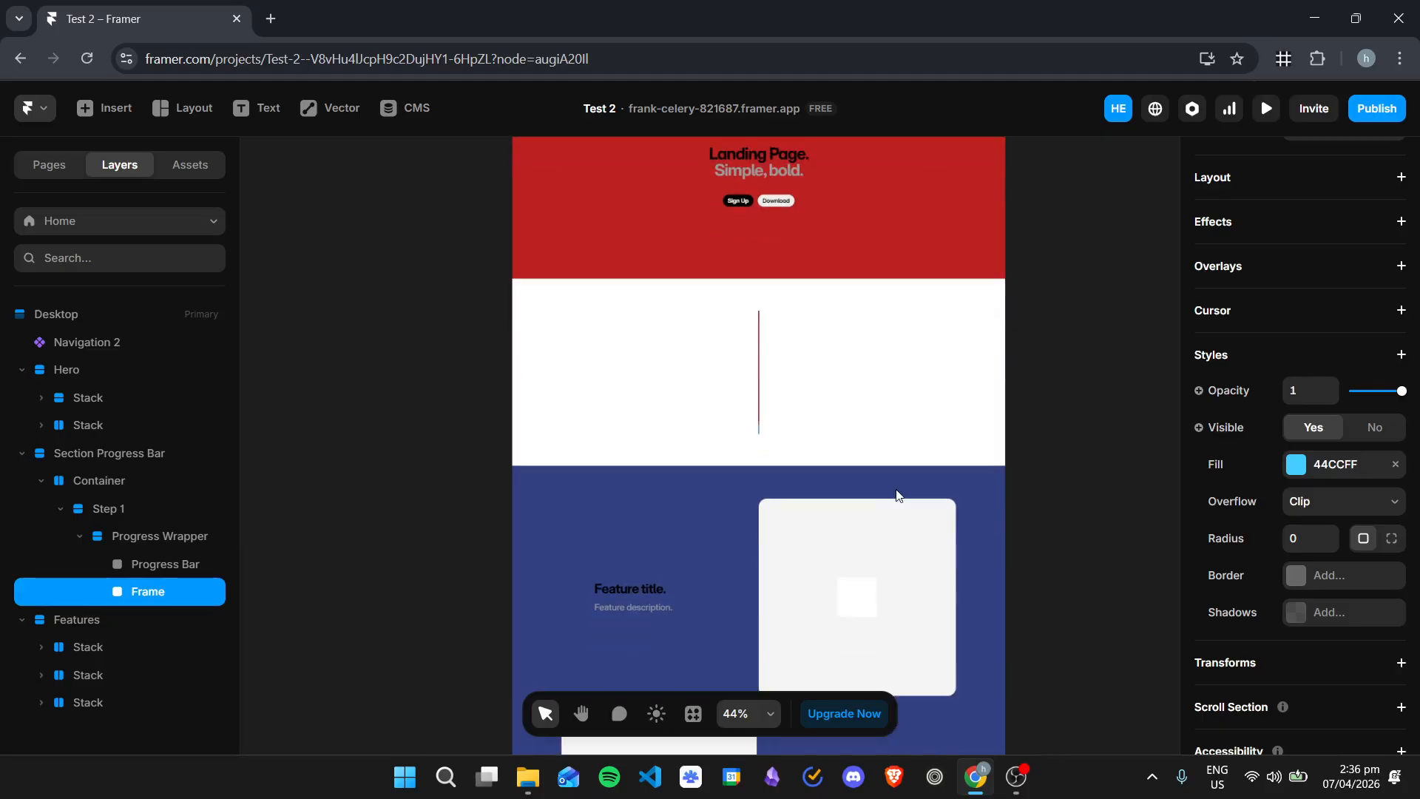
pyautogui.scroll(5, 894, 451)
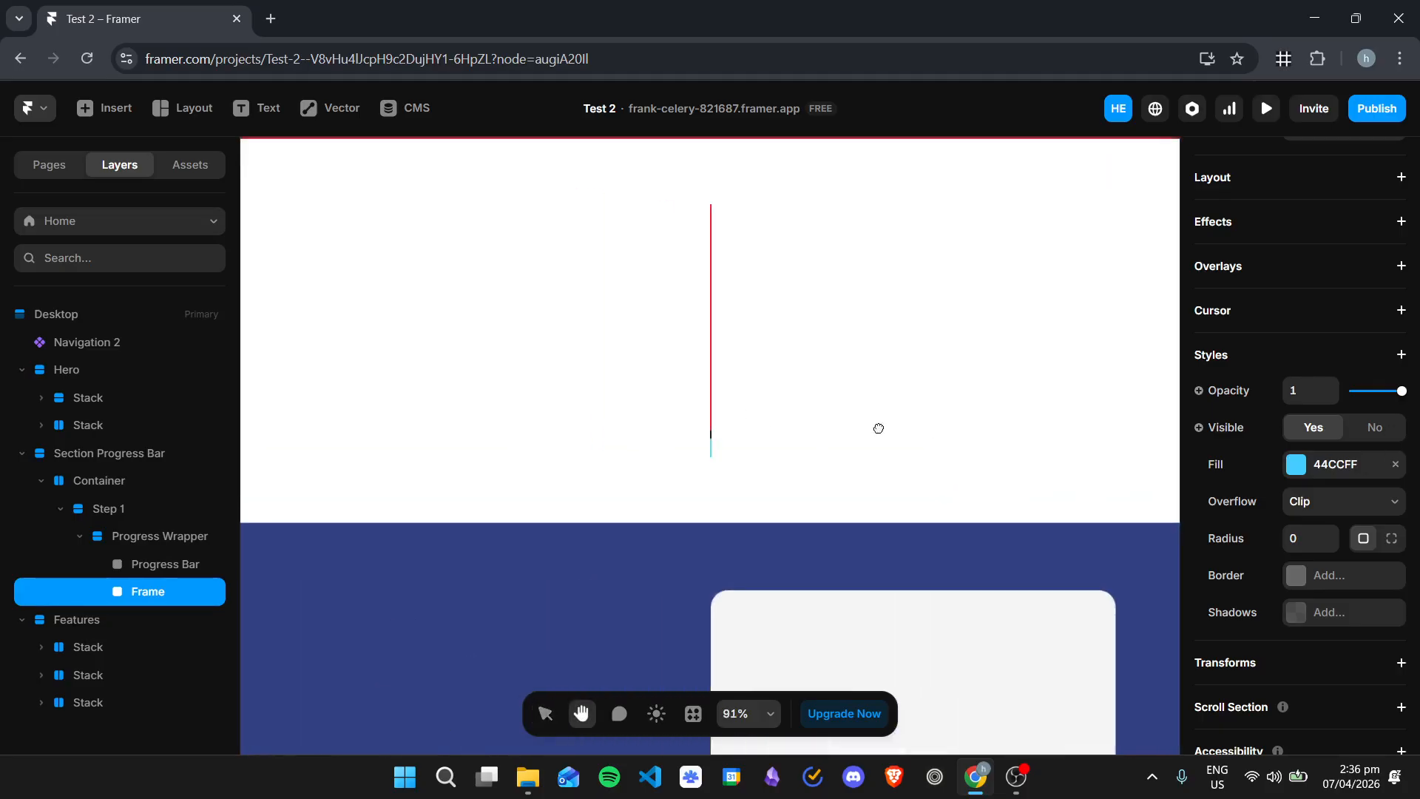
pyautogui.scroll(1, 915, 436)
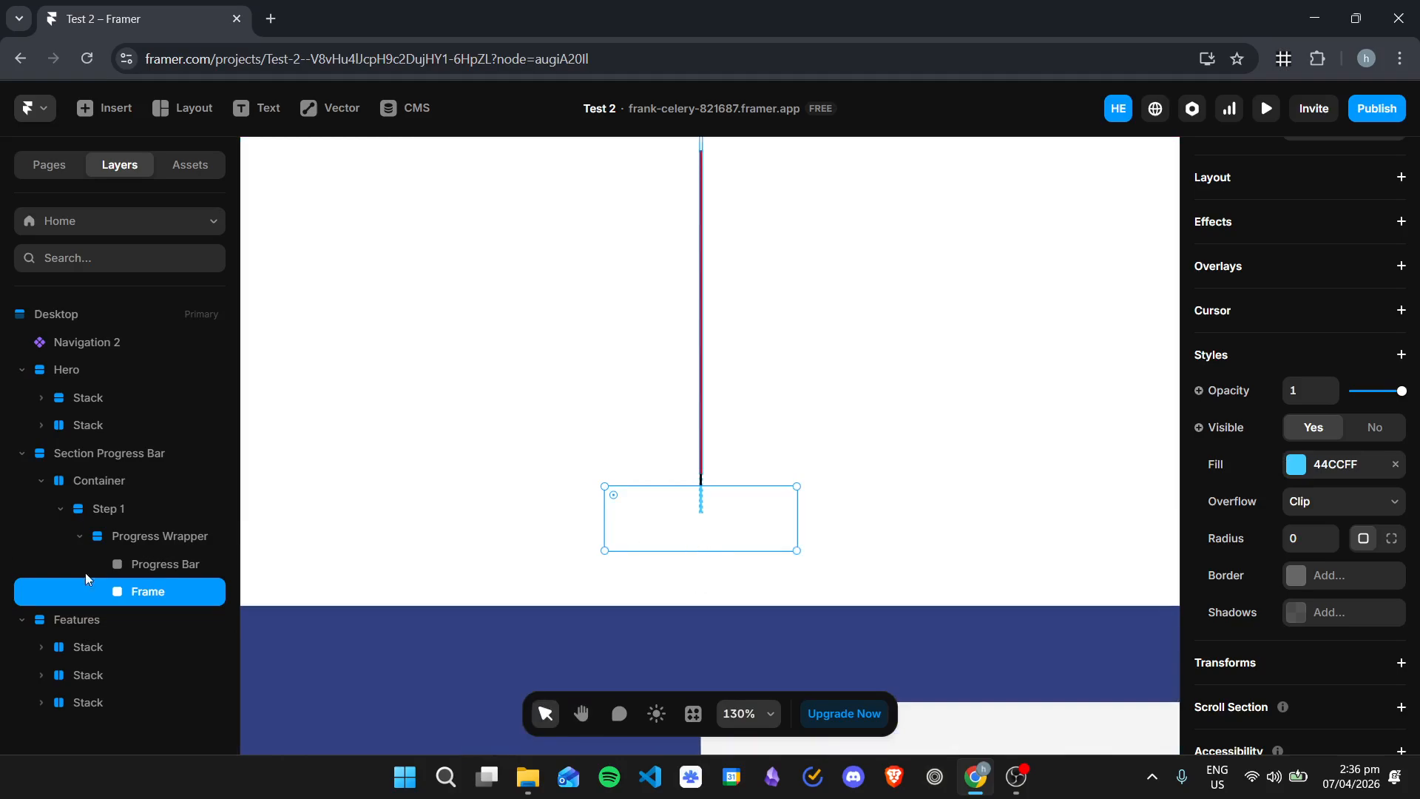
pyautogui.click(175, 564)
pyautogui.click(153, 591)
pyautogui.click(141, 538)
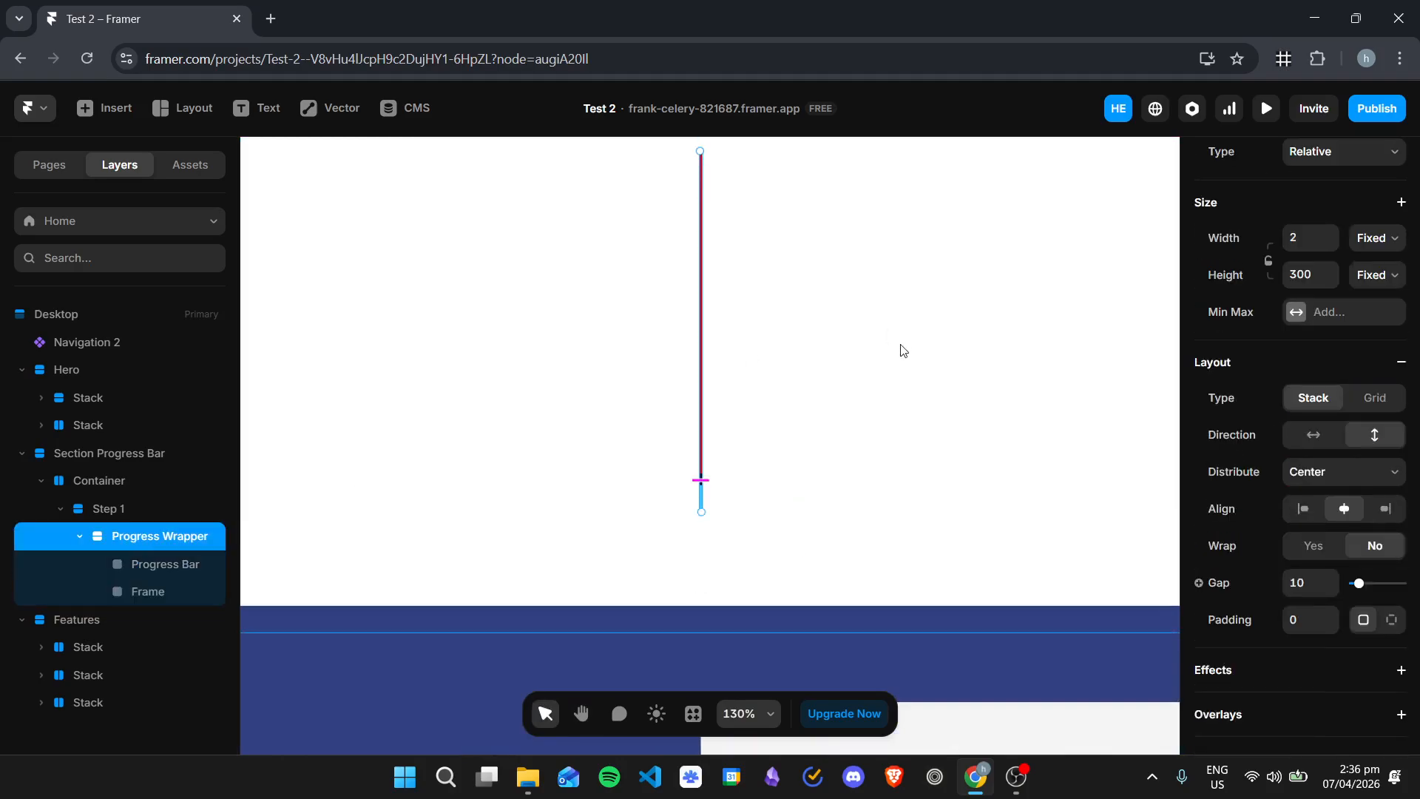
pyautogui.click(131, 510)
pyautogui.click(141, 534)
pyautogui.click(179, 565)
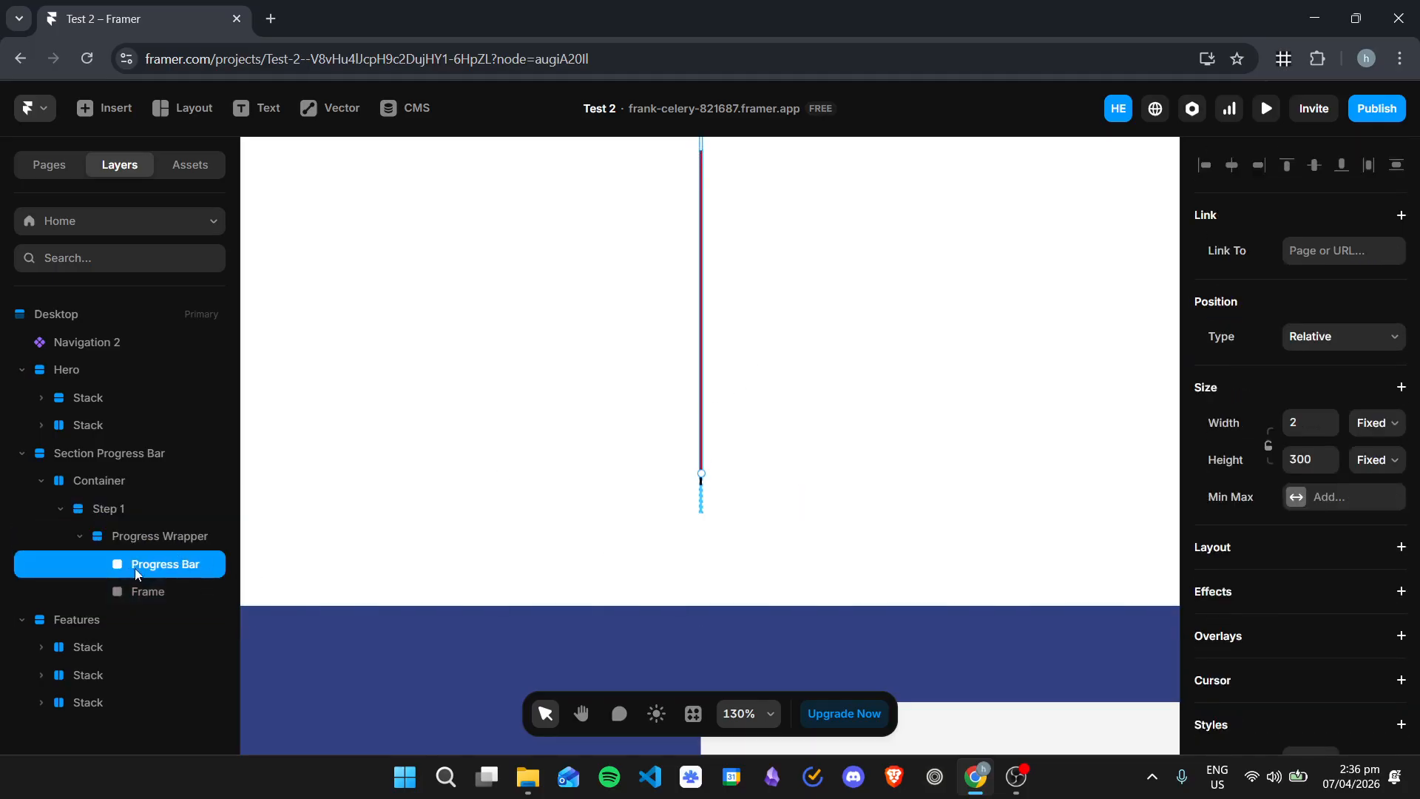
pyautogui.click(161, 591)
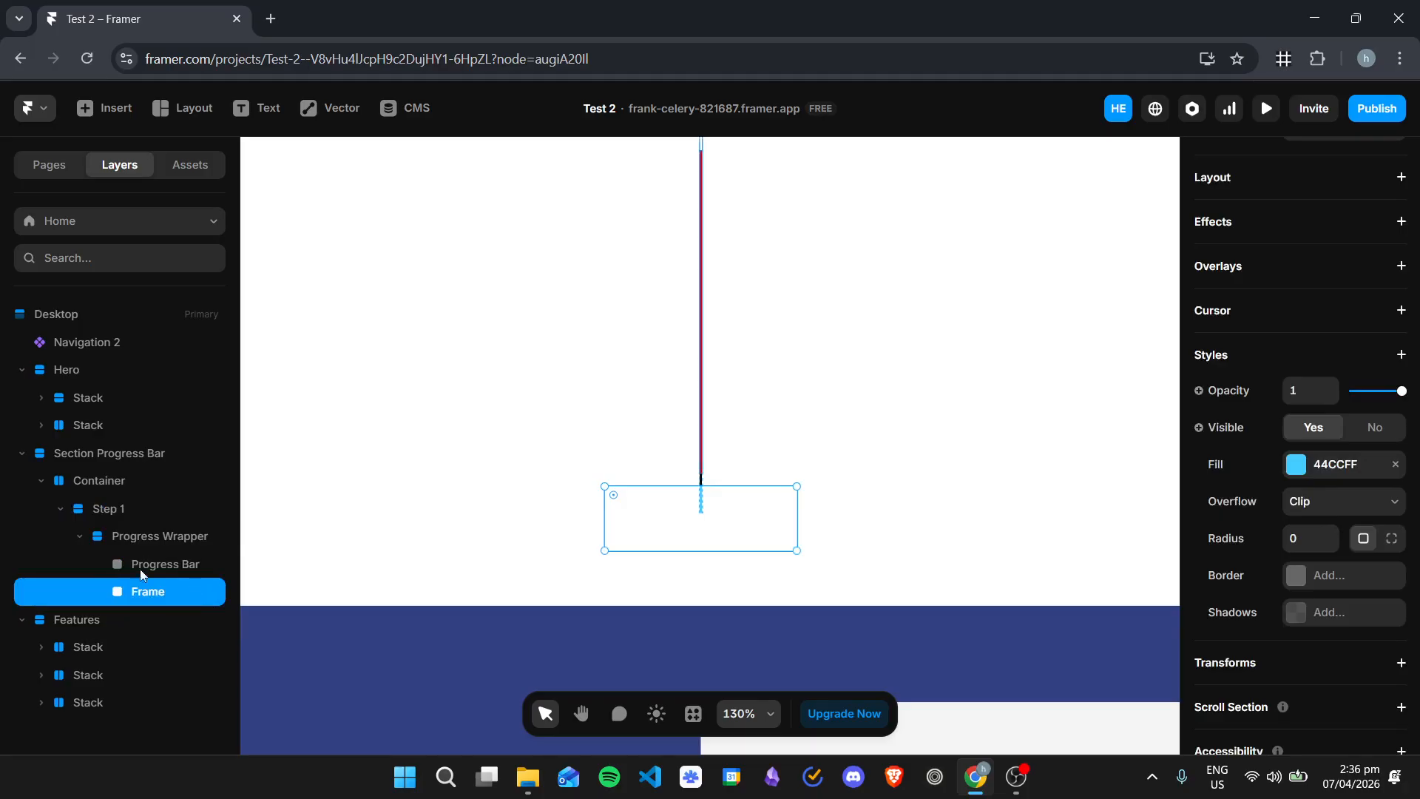
pyautogui.click(142, 537)
# Step: Set the height of the new frame in the Progress Wrapper to Fill
pyautogui.click(159, 589)
pyautogui.scroll(5, 1331, 400)
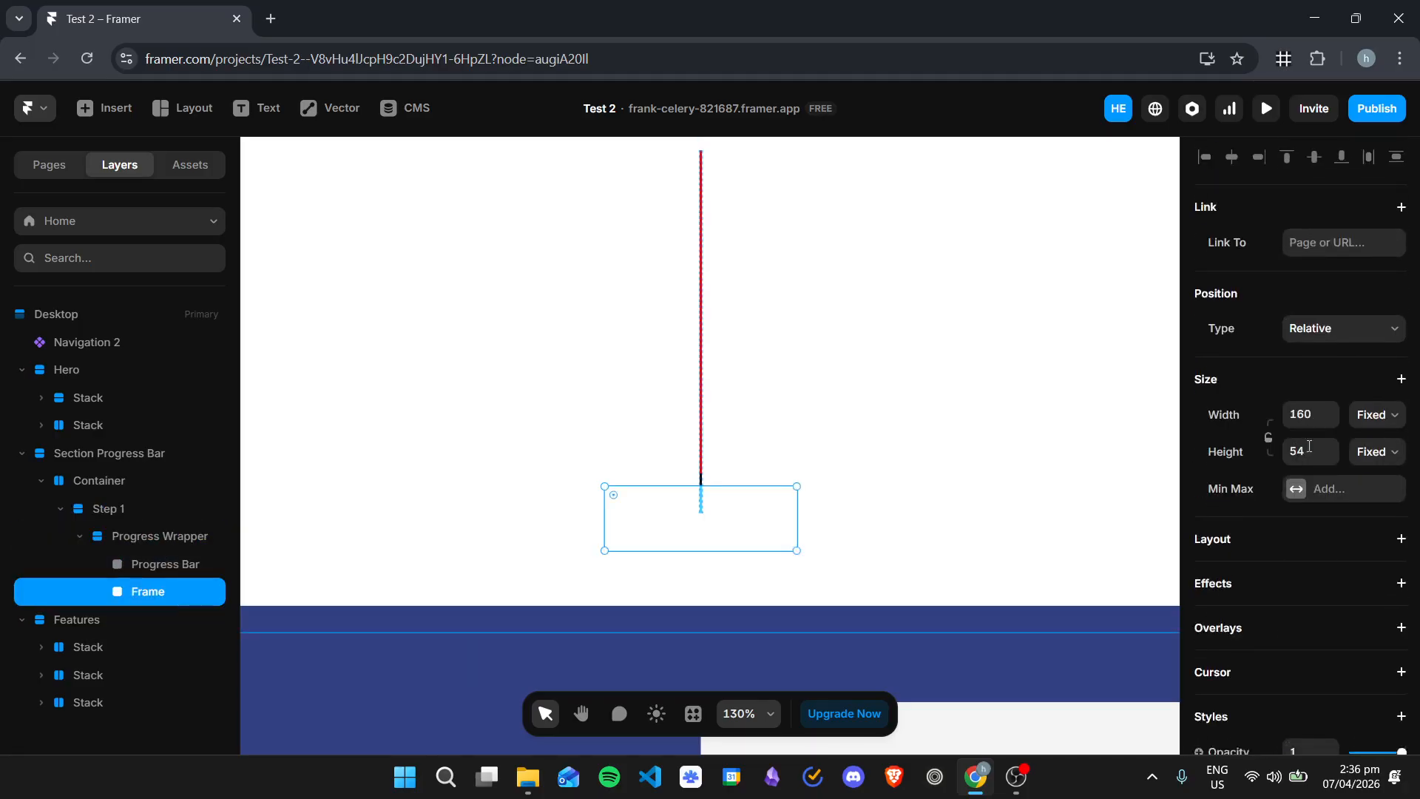
pyautogui.click(1376, 460)
pyautogui.click(1372, 530)
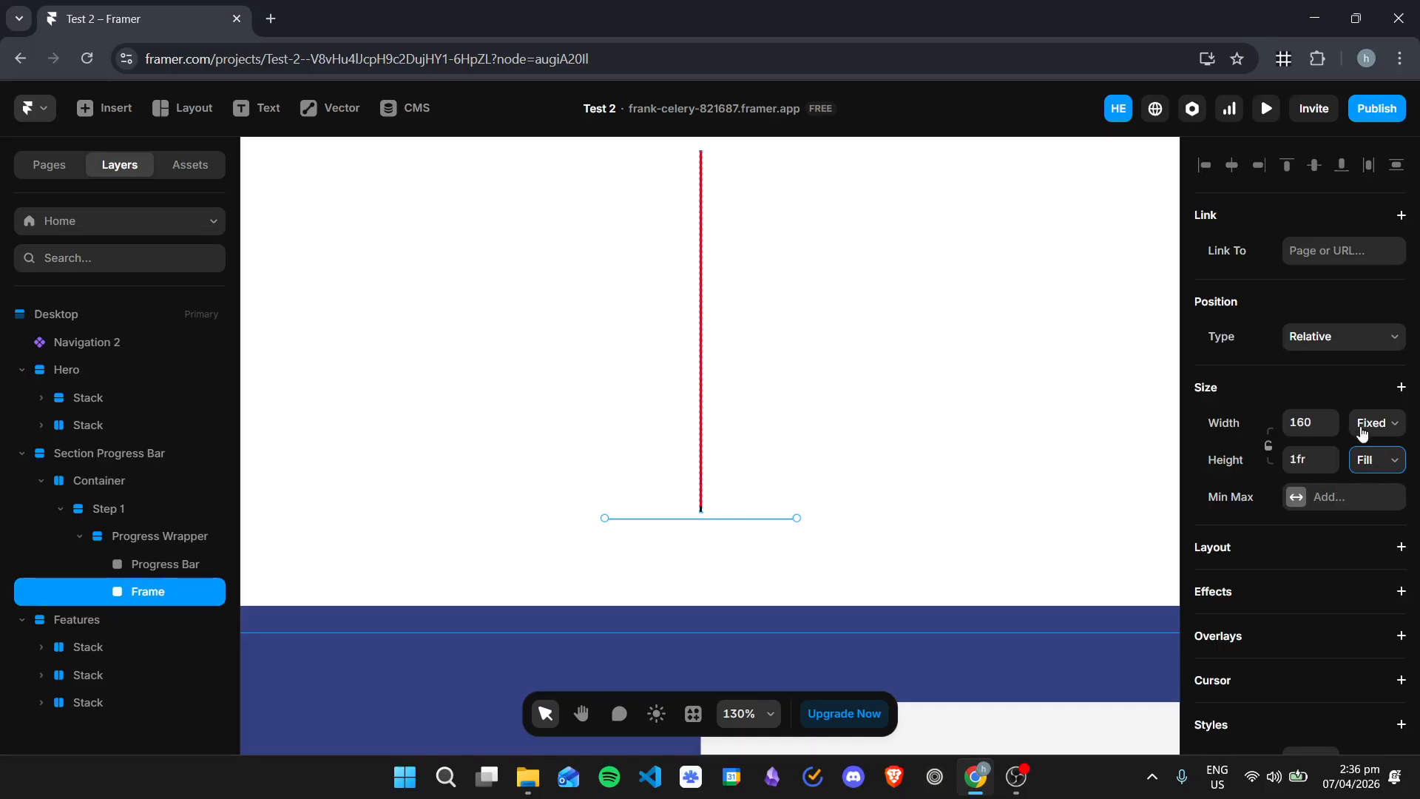
# Step: Set the Progress Wrapper's height to Fit Content
pyautogui.click(190, 564)
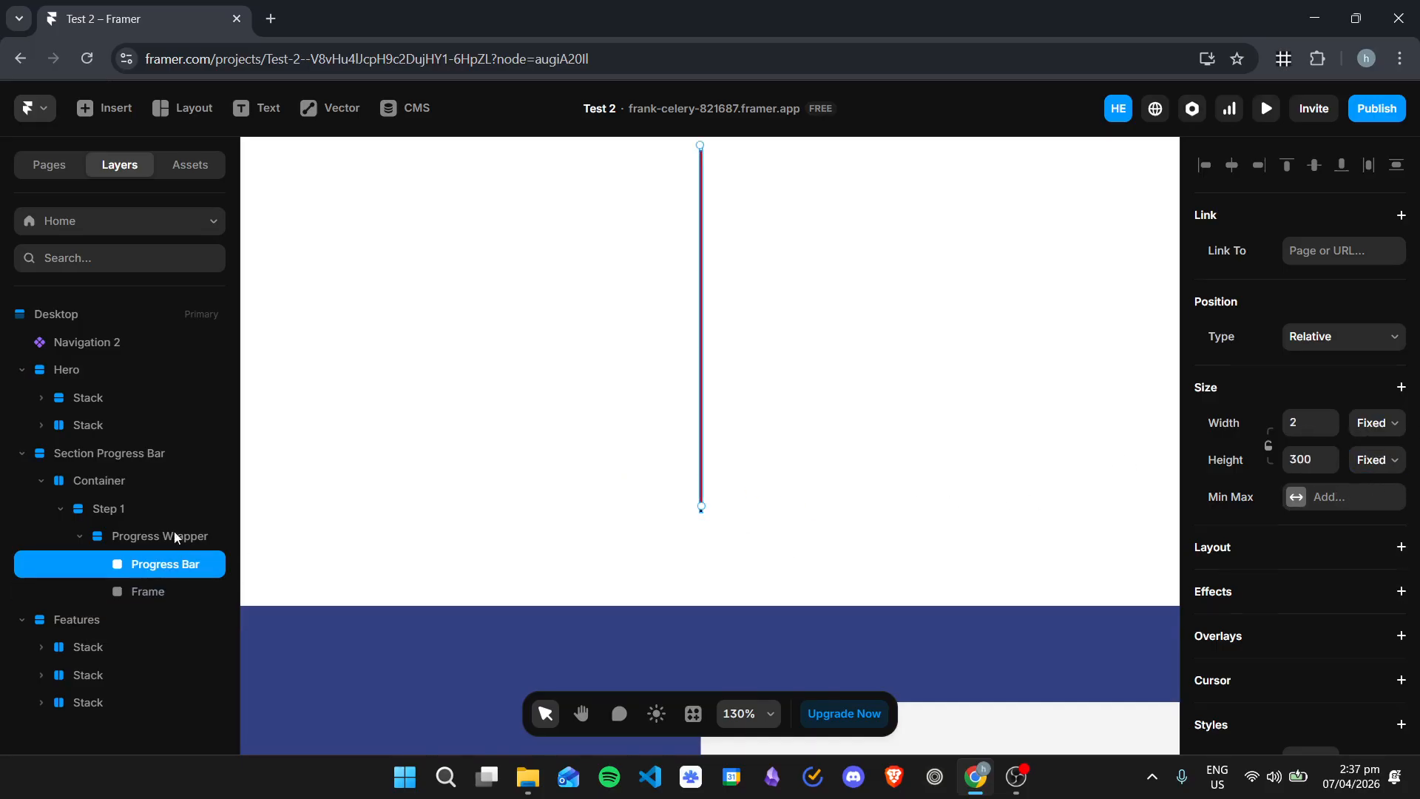
pyautogui.click(181, 537)
pyautogui.scroll(1, 1347, 382)
pyautogui.scroll(2, 1346, 381)
pyautogui.click(1374, 459)
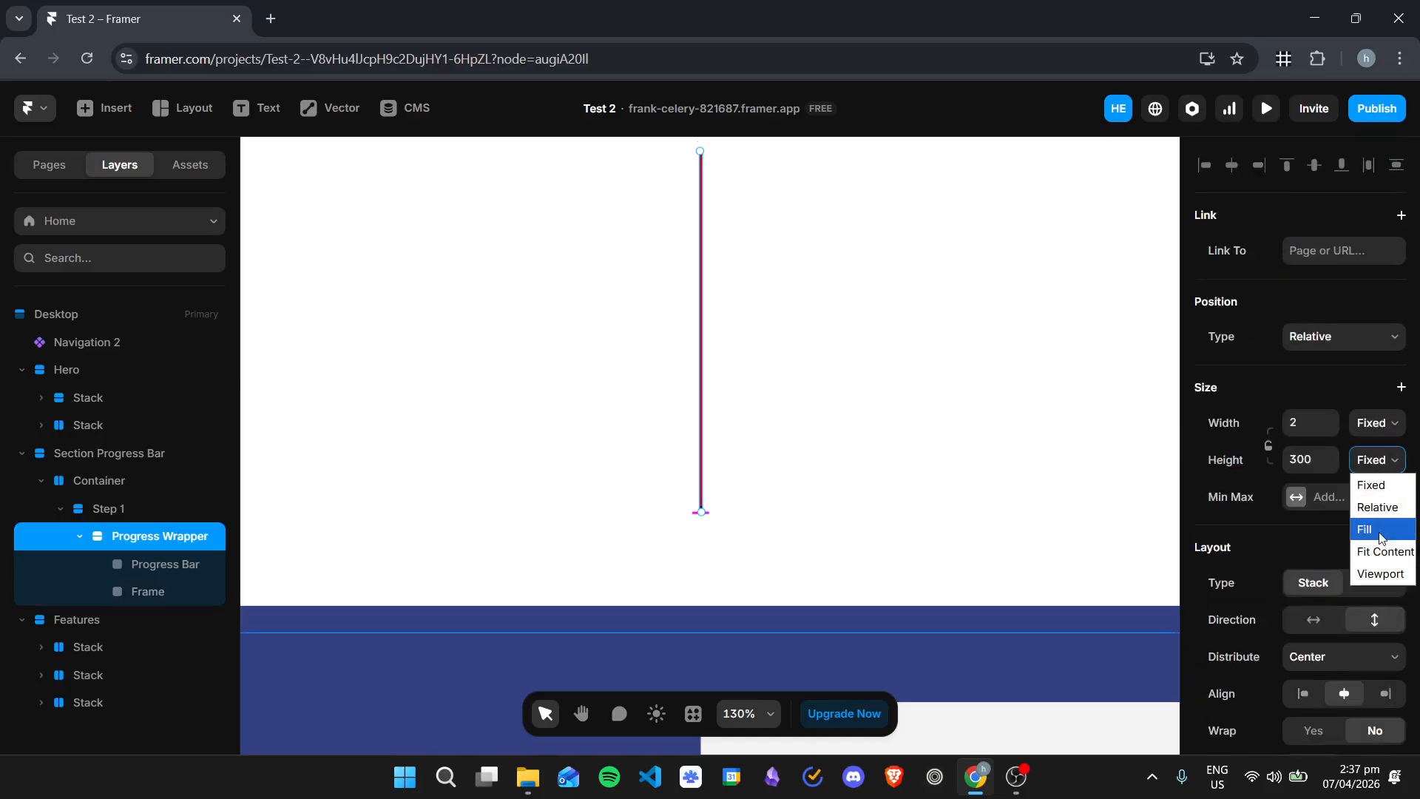
pyautogui.click(1376, 548)
# Step: Set Step 1's height to Fit Content
pyautogui.click(157, 509)
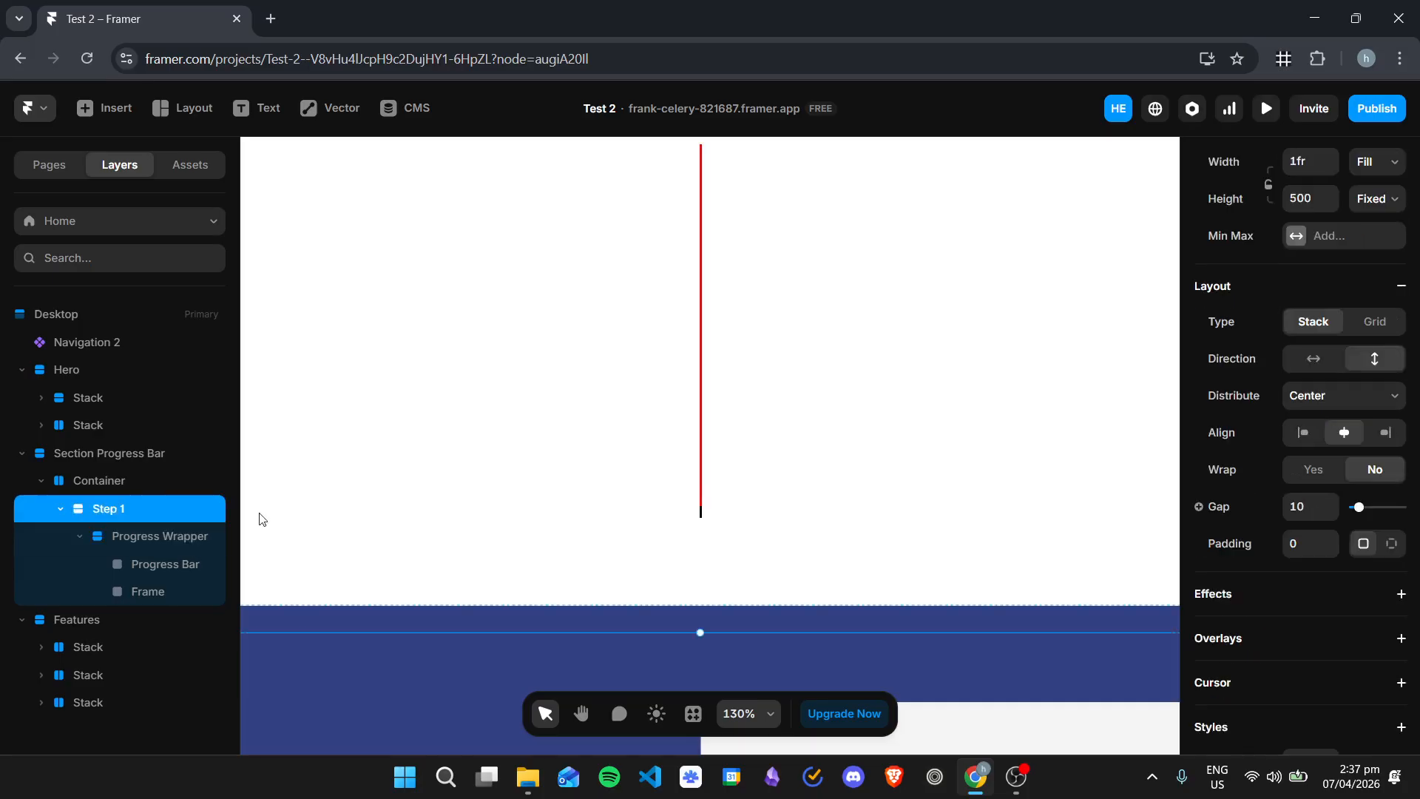
pyautogui.scroll(1, 1311, 286)
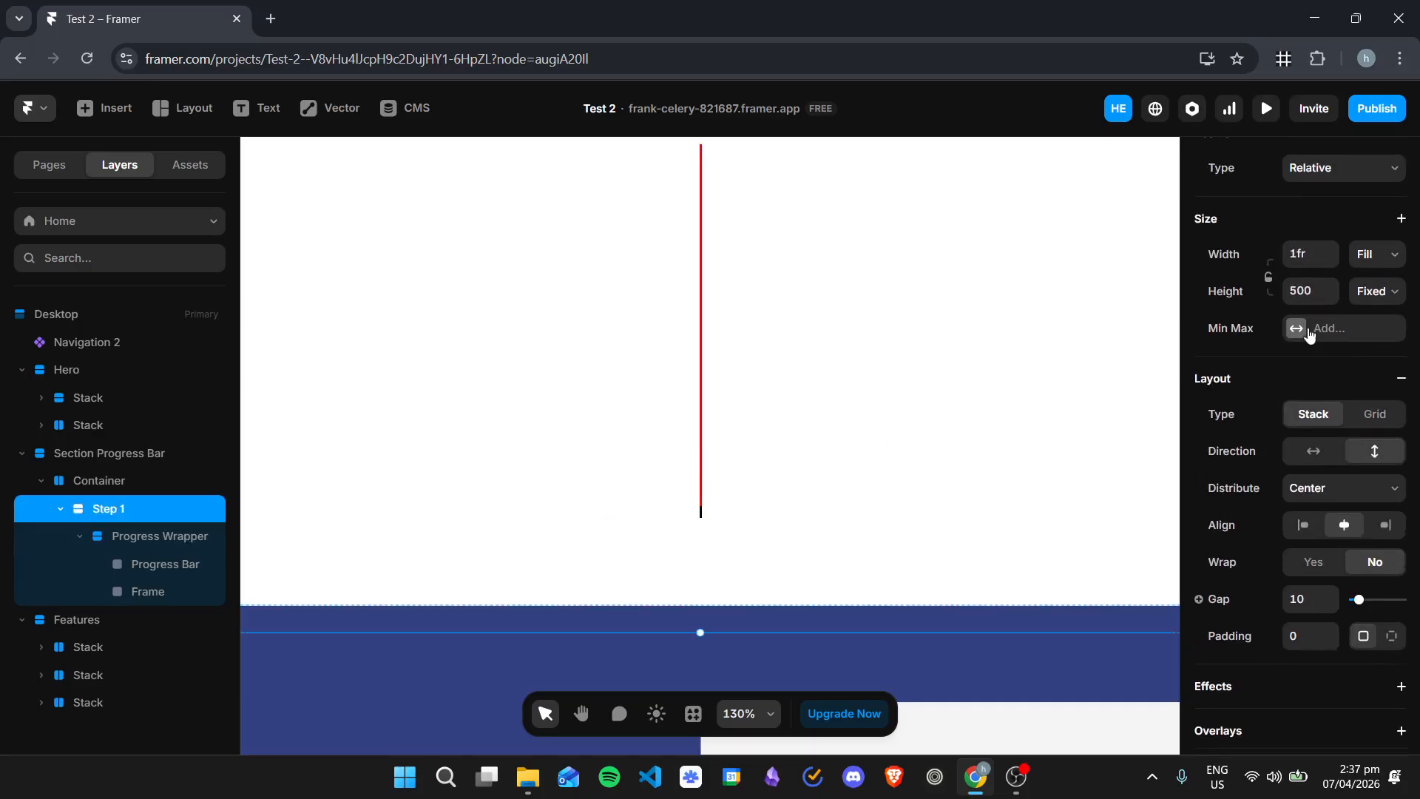
pyautogui.click(1370, 291)
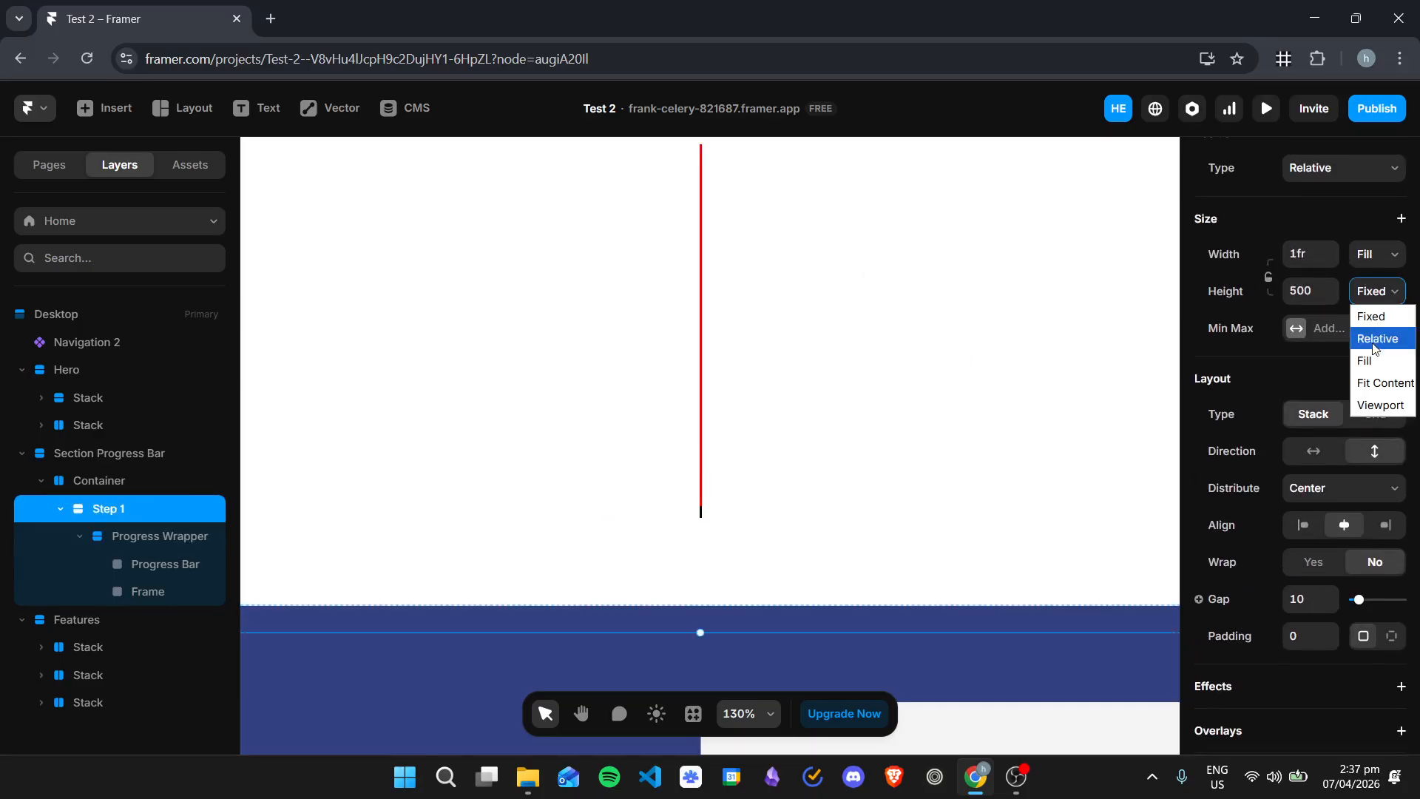
pyautogui.click(1382, 380)
# Step: Try setting the Container's height to Fit Content
pyautogui.click(110, 480)
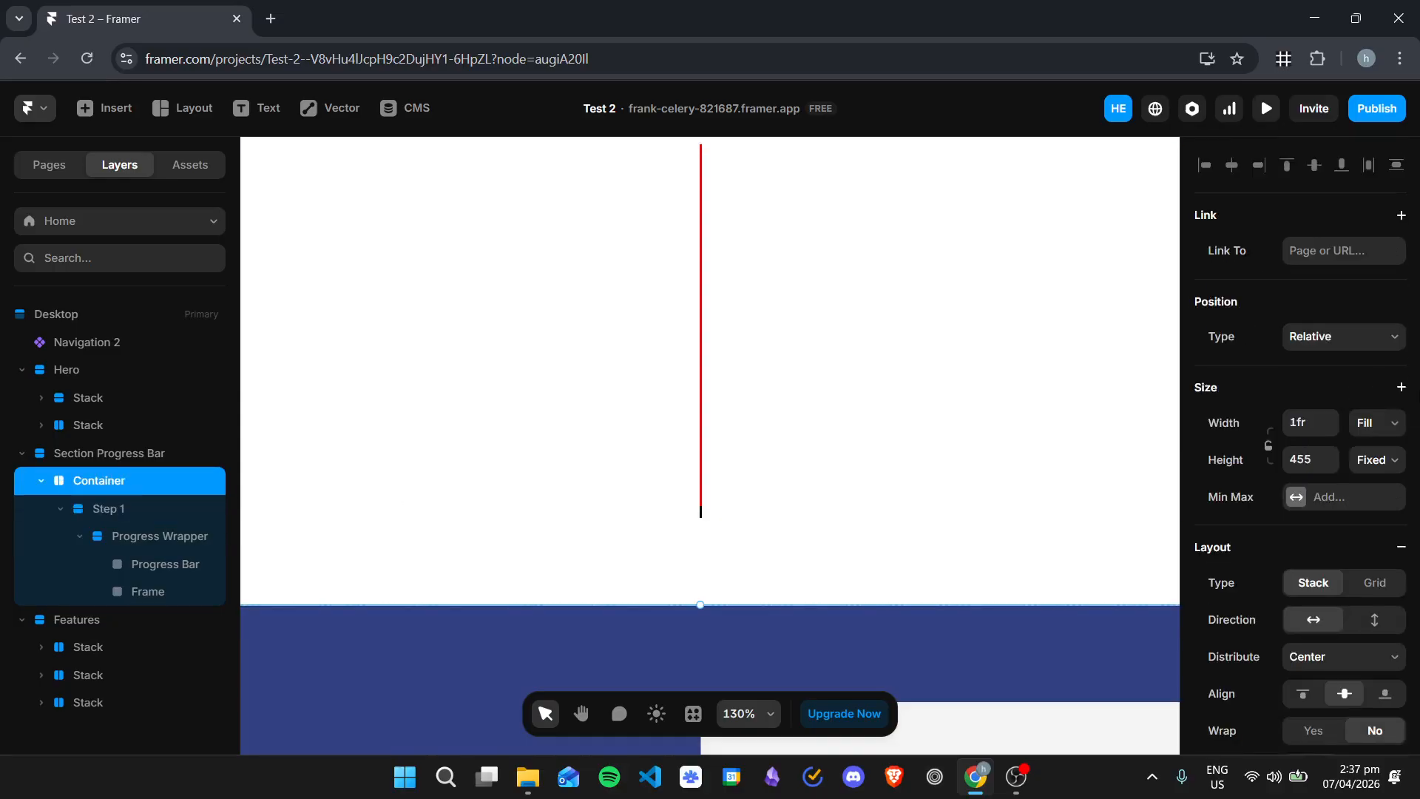
pyautogui.click(1364, 460)
pyautogui.click(1378, 552)
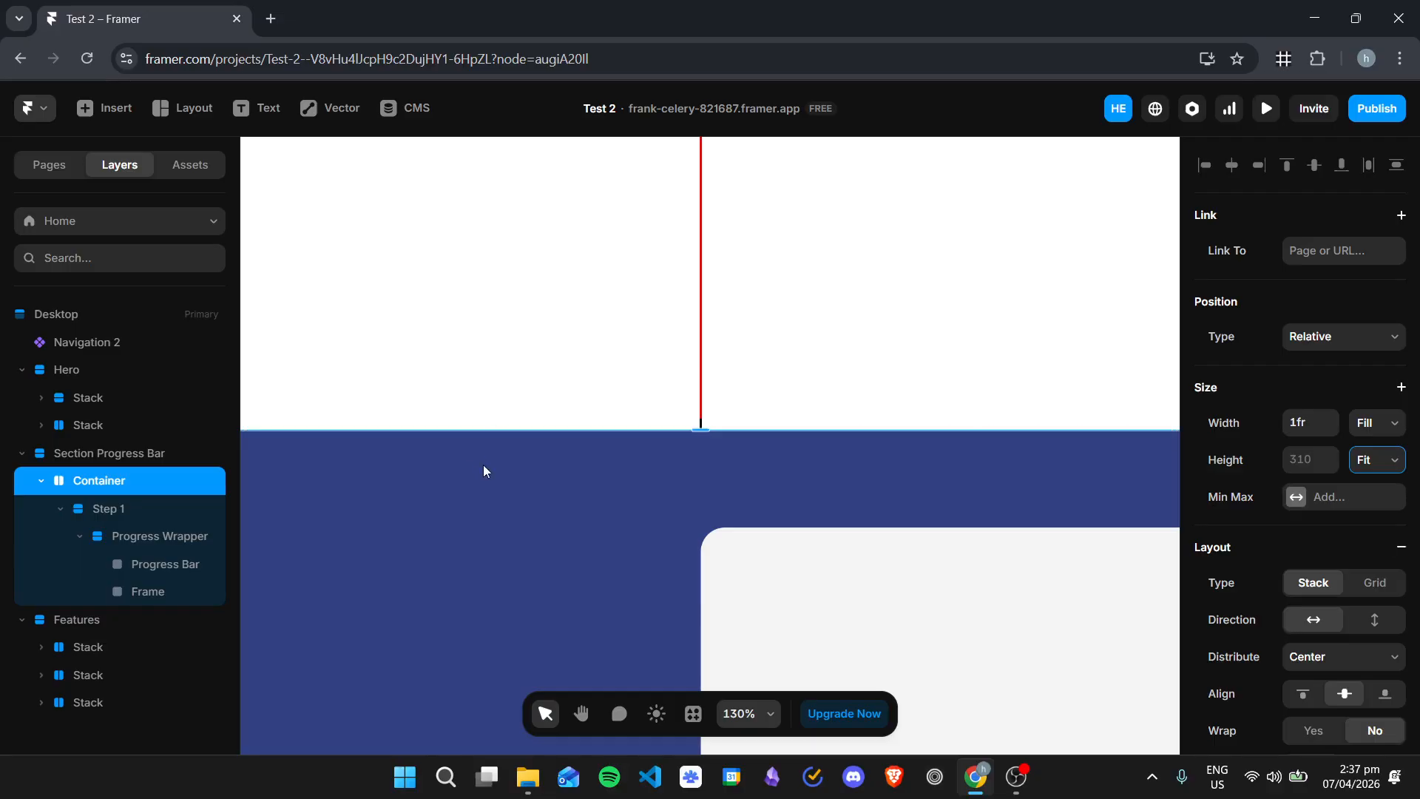
# Step: Set the Container to a fixed height of 500
pyautogui.click(1374, 466)
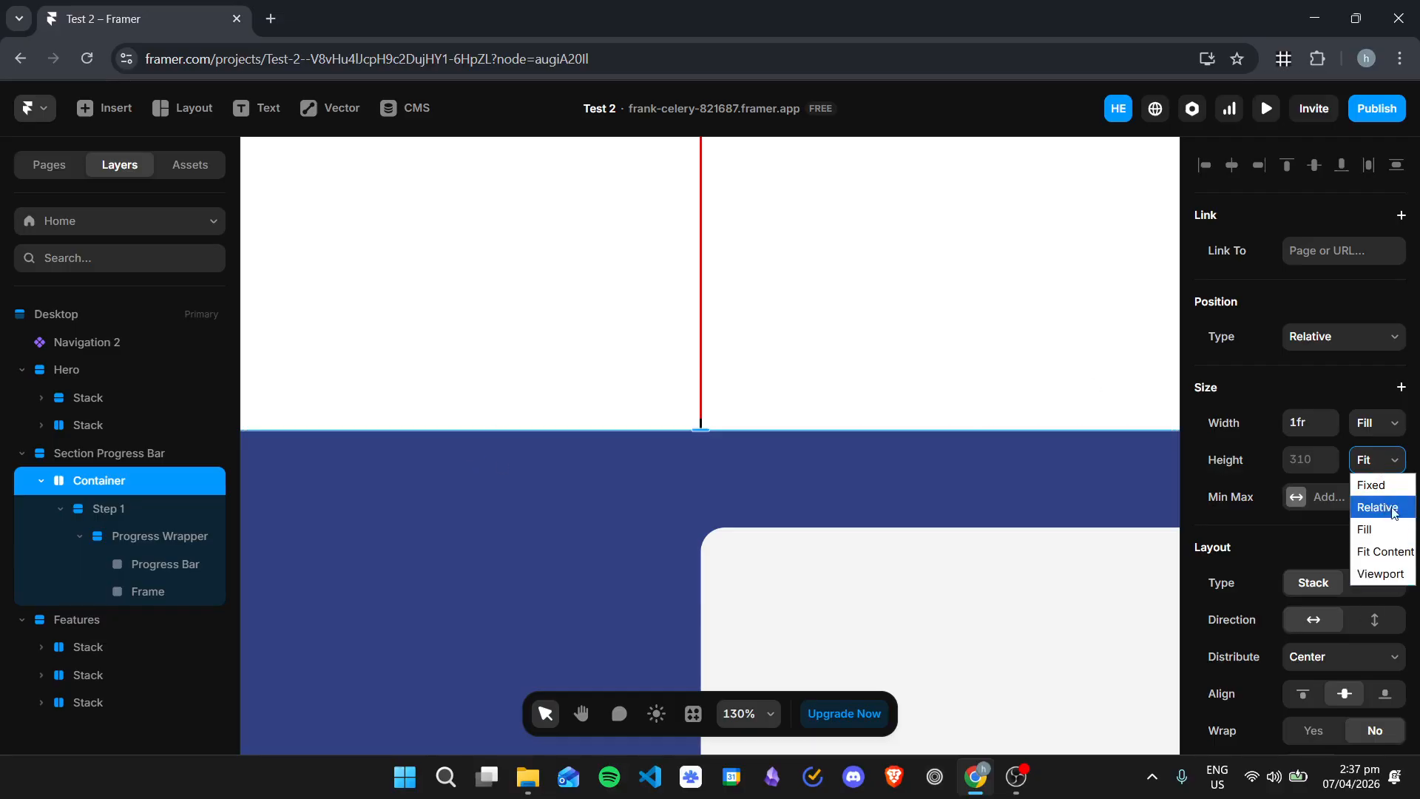
pyautogui.click(1369, 482)
pyautogui.click(1327, 455)
pyautogui.click(1315, 458)
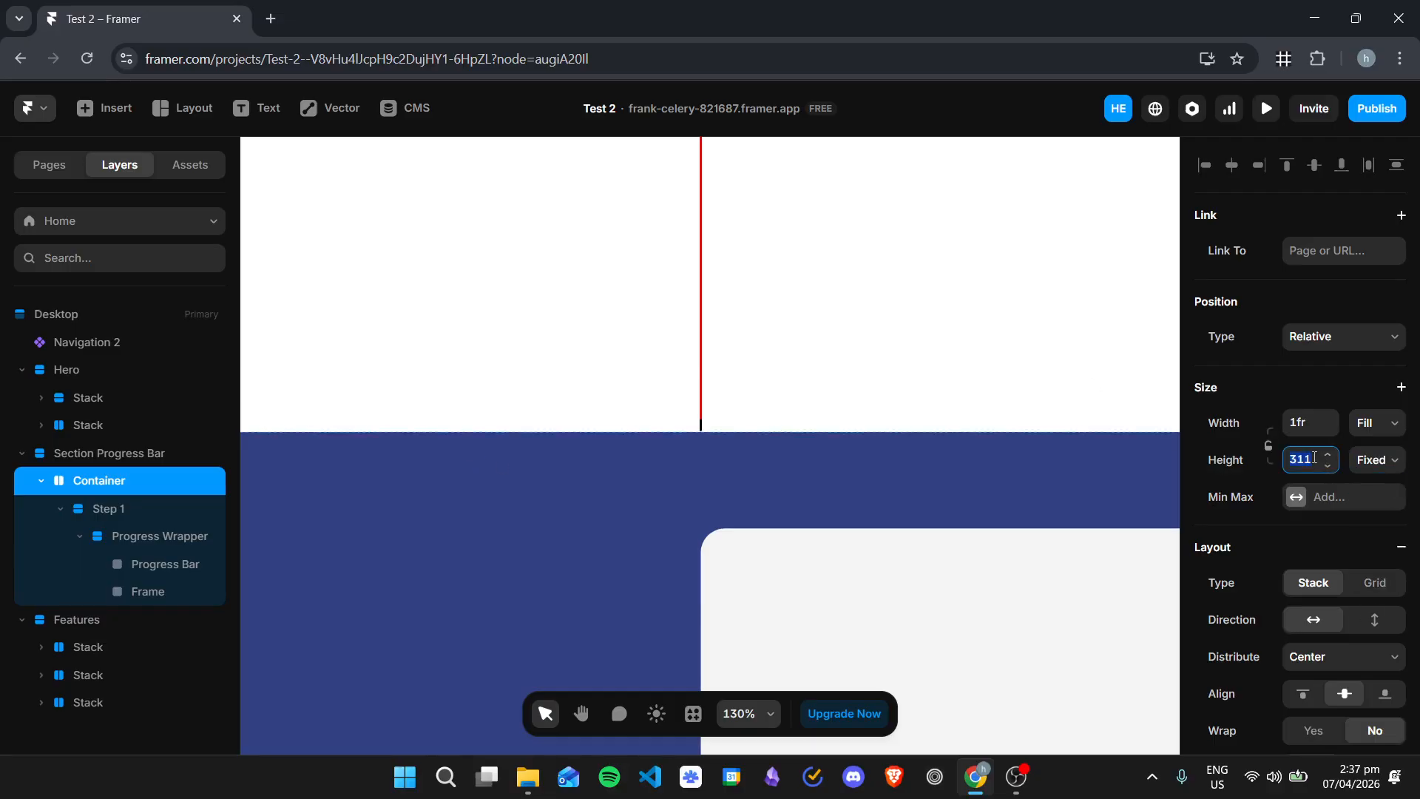
pyautogui.write('500')
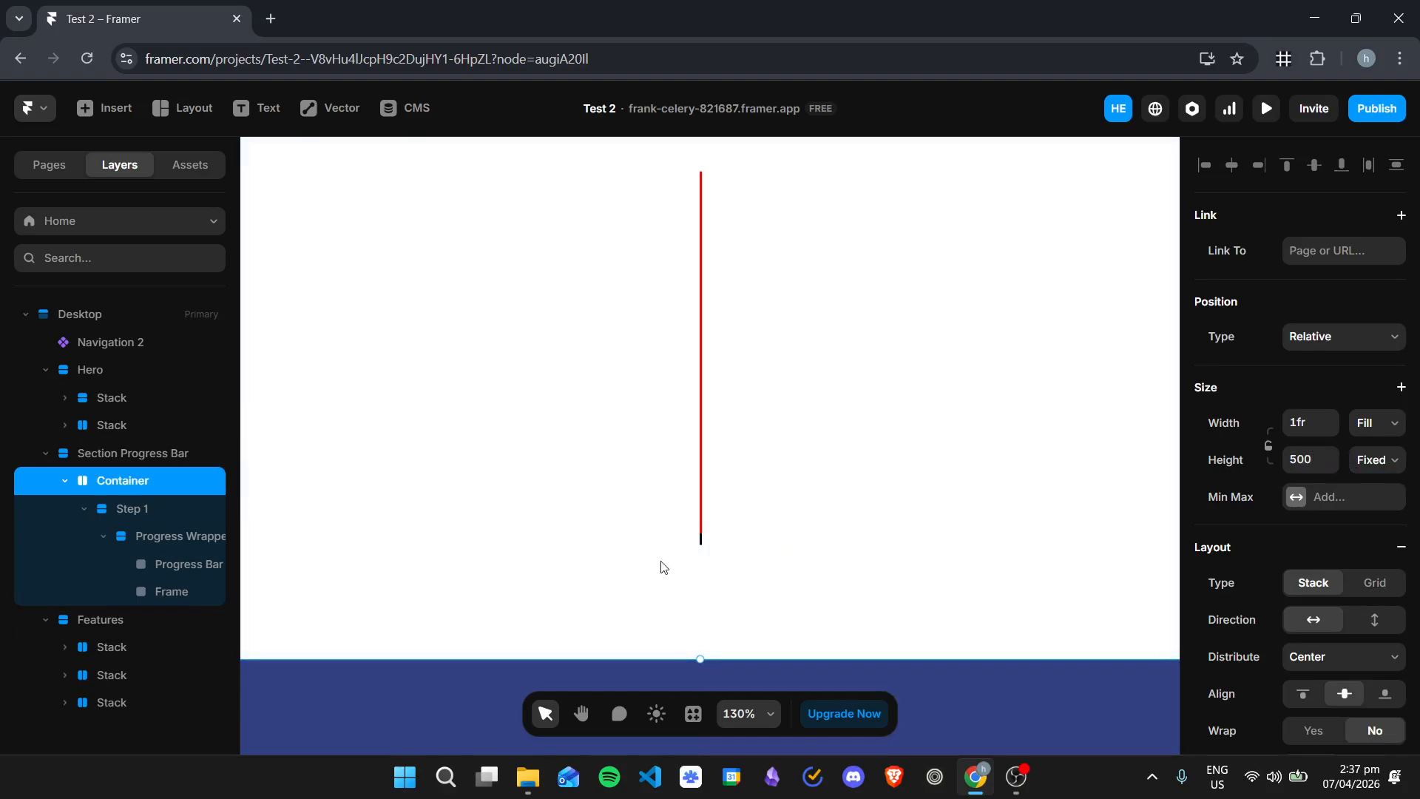
# Step: Try moving the Frame above the Progress Bar inside the Progress Wrapper
pyautogui.click(115, 537)
pyautogui.click(171, 591)
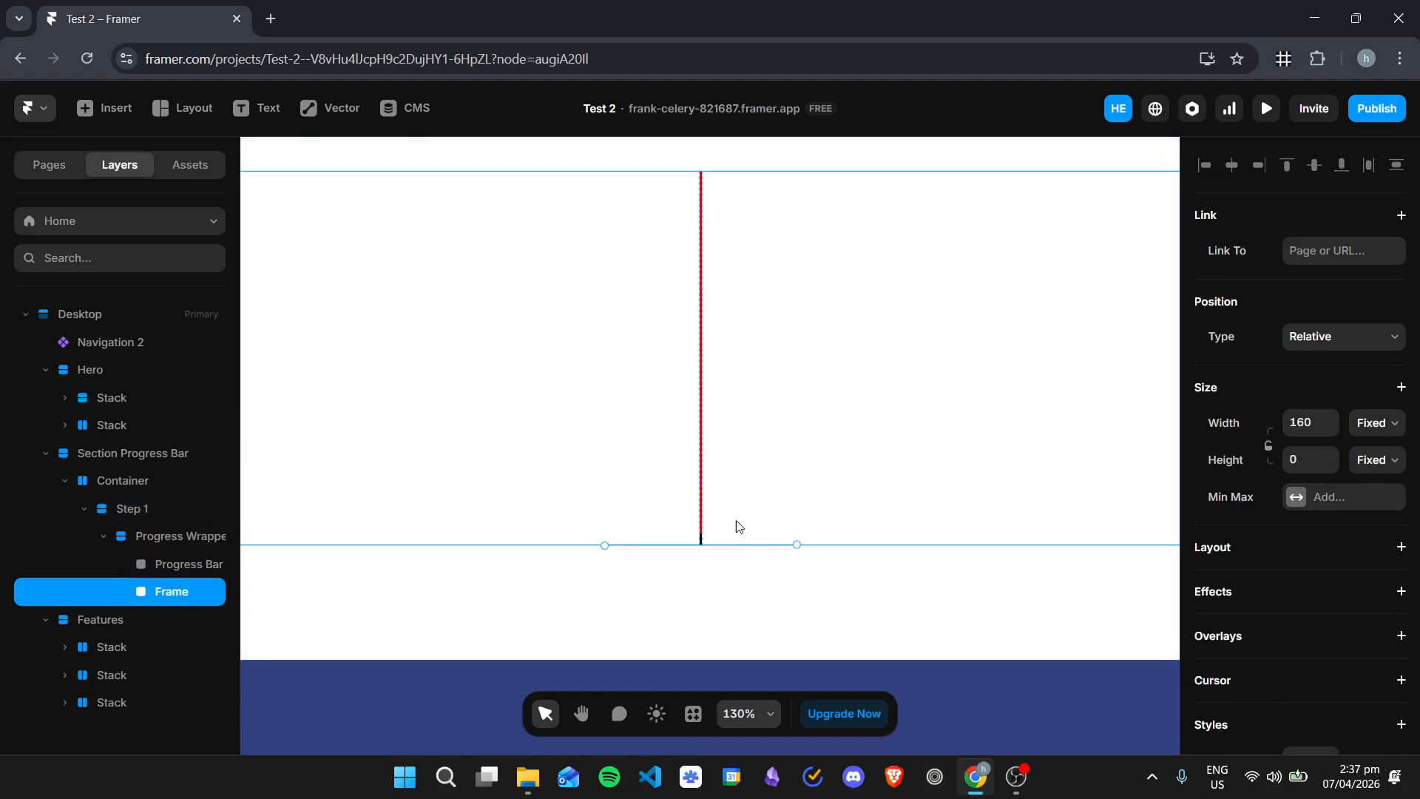
pyautogui.click(174, 567)
pyautogui.click(178, 595)
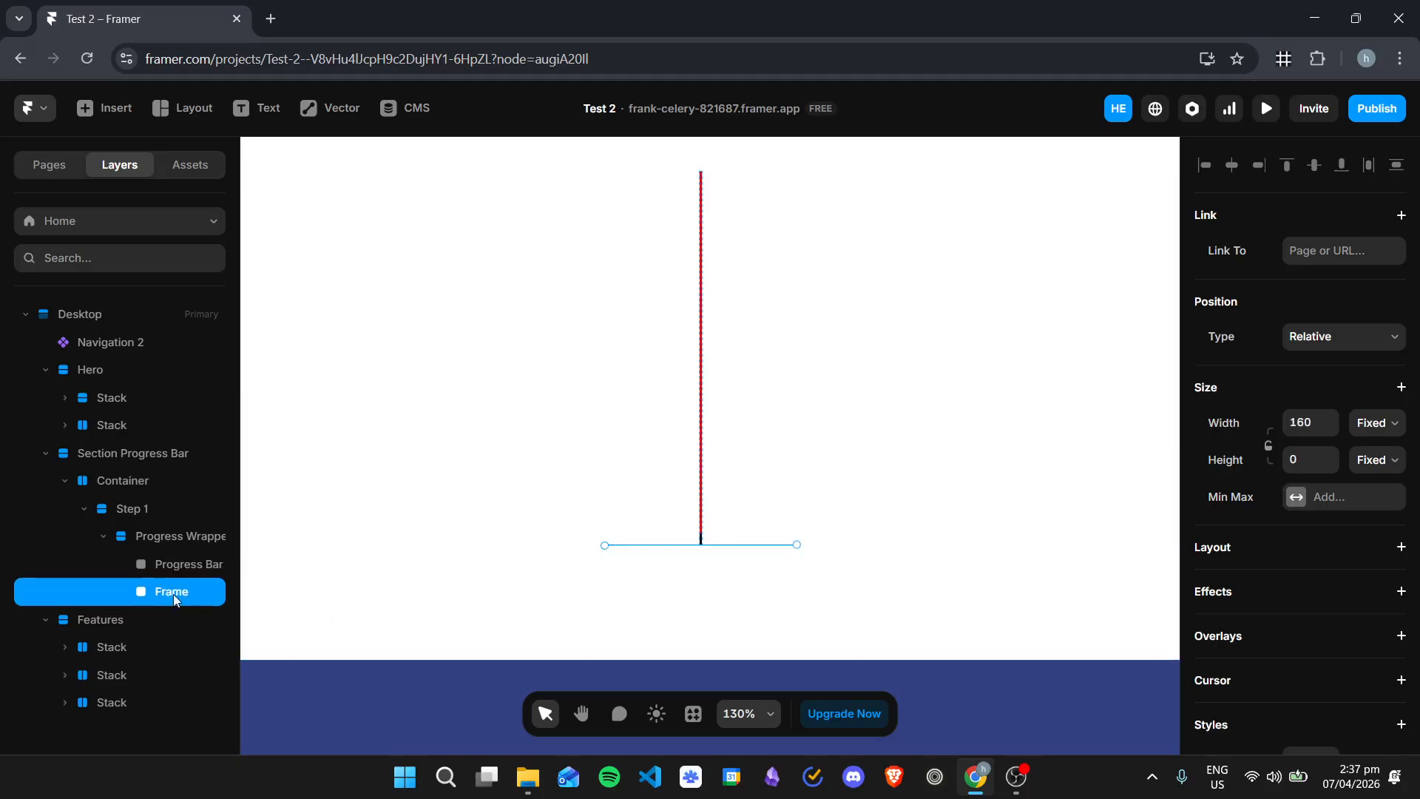
pyautogui.moveTo(170, 589); pyautogui.dragTo(171, 562)
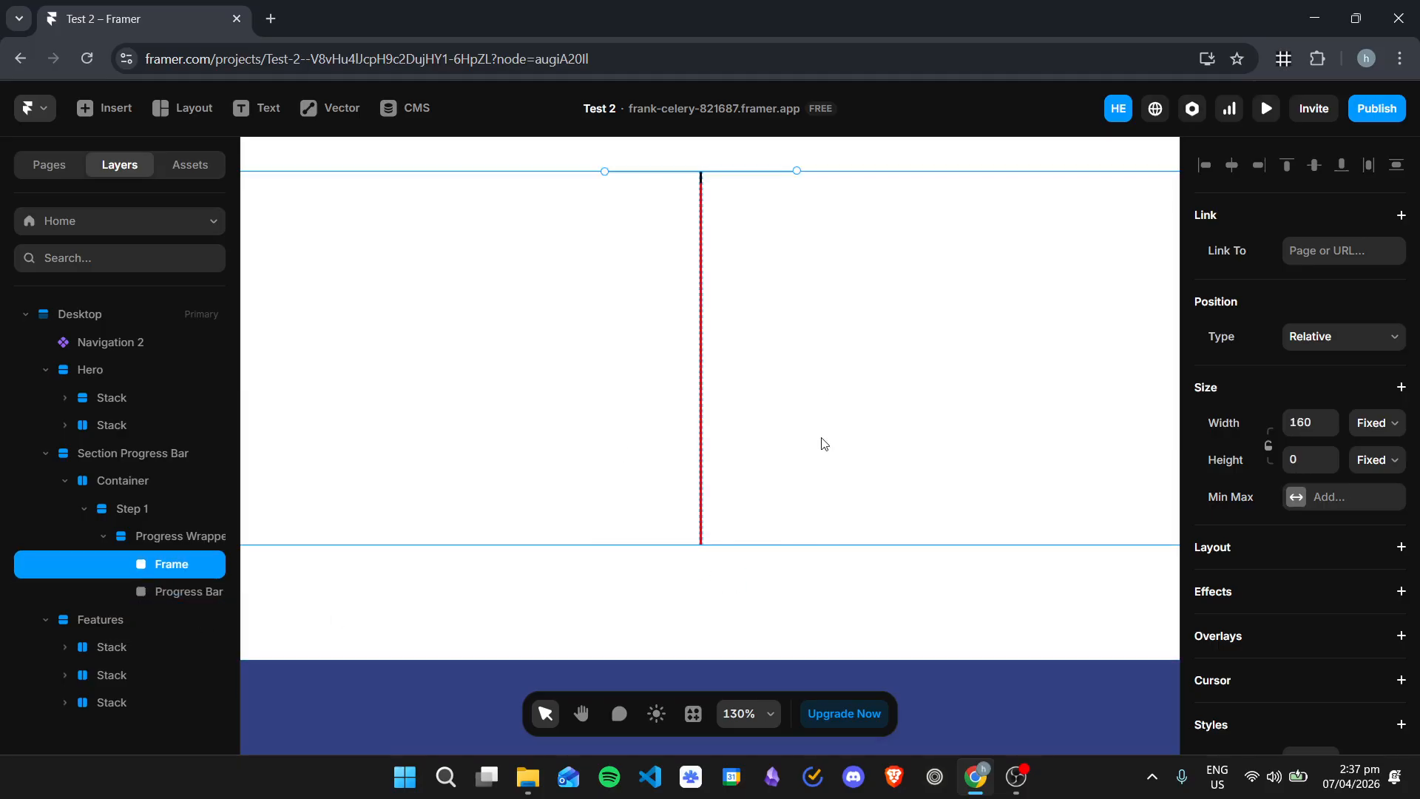
# Step: Set Step 1 to a fixed height of 501
pyautogui.scroll(-5, 837, 437)
pyautogui.click(886, 407)
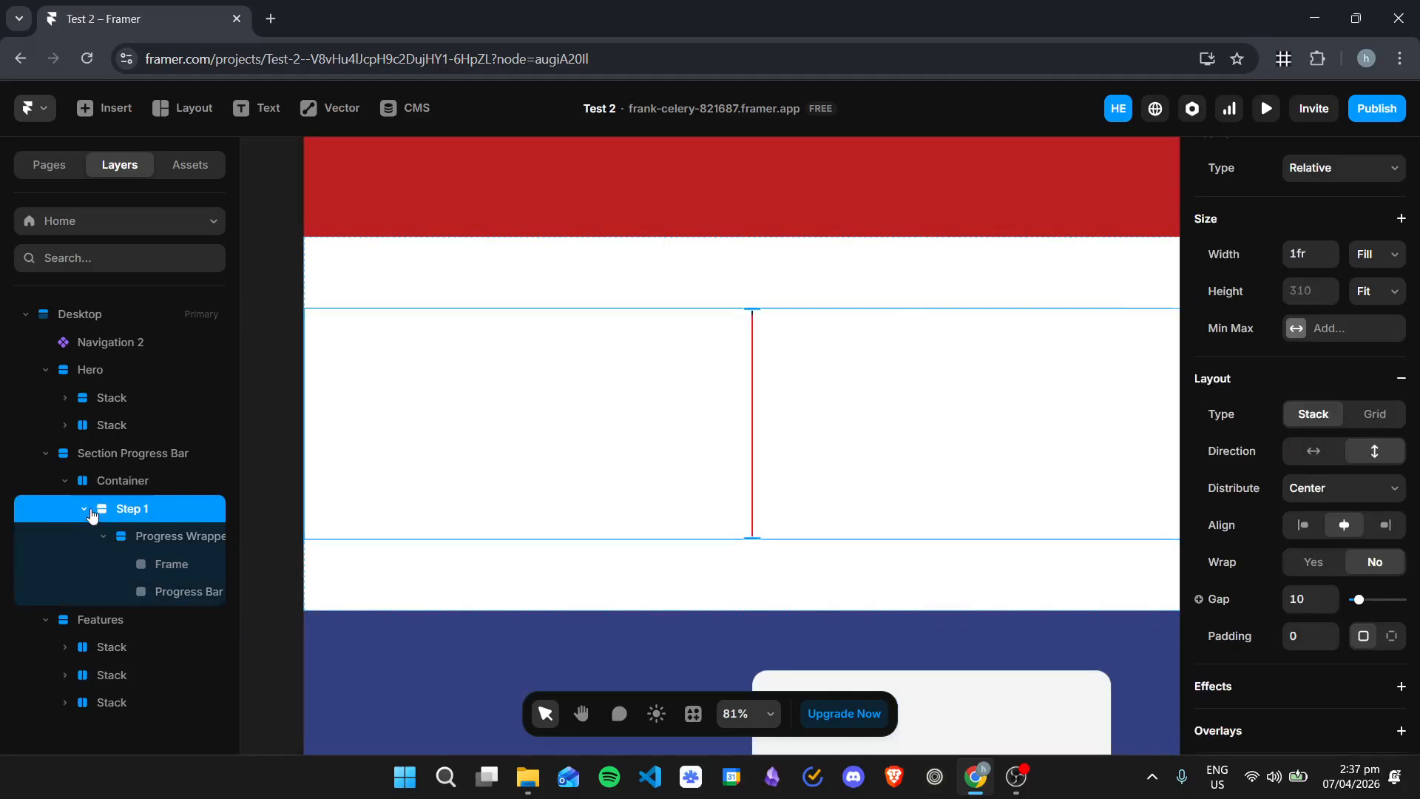
pyautogui.scroll(1, 1346, 391)
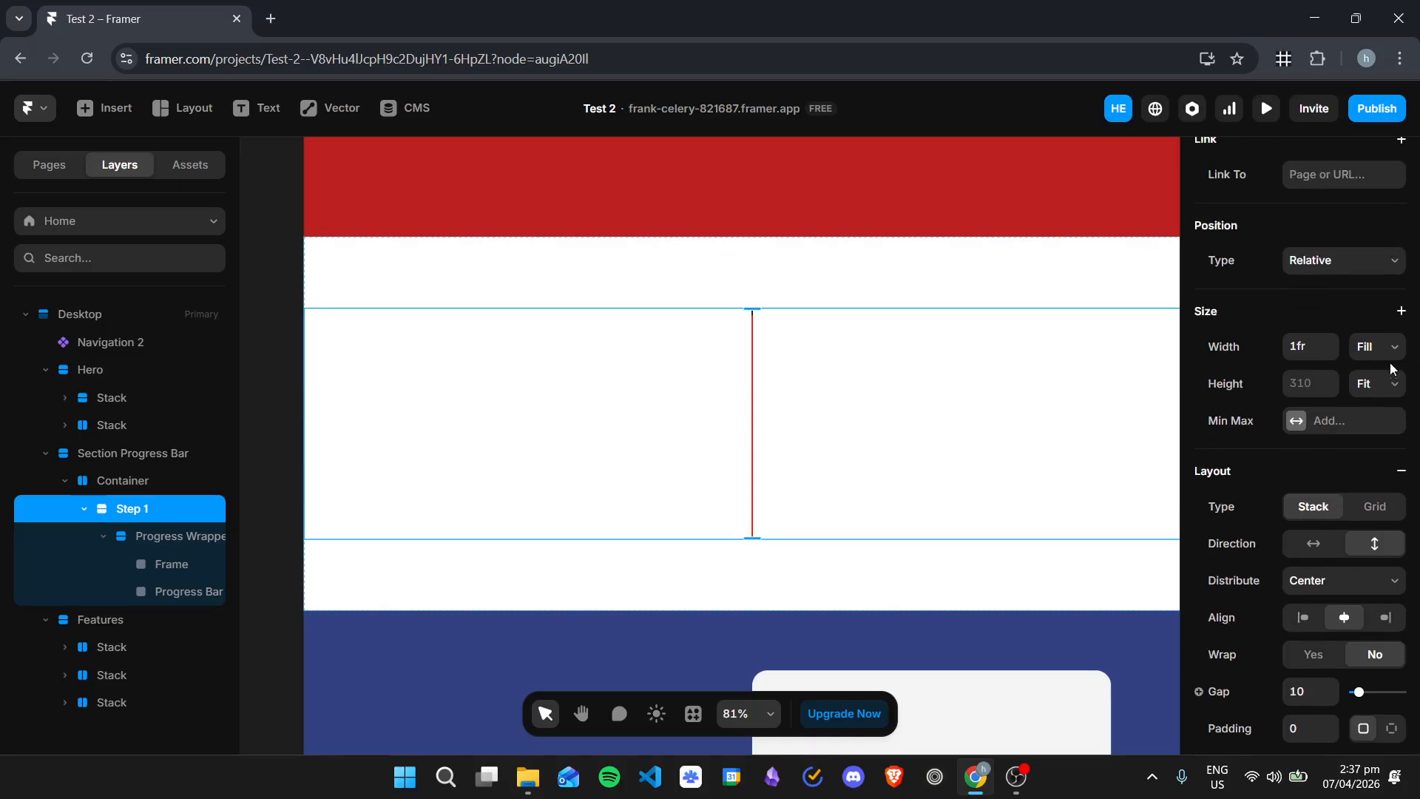
pyautogui.click(1378, 383)
pyautogui.click(1381, 454)
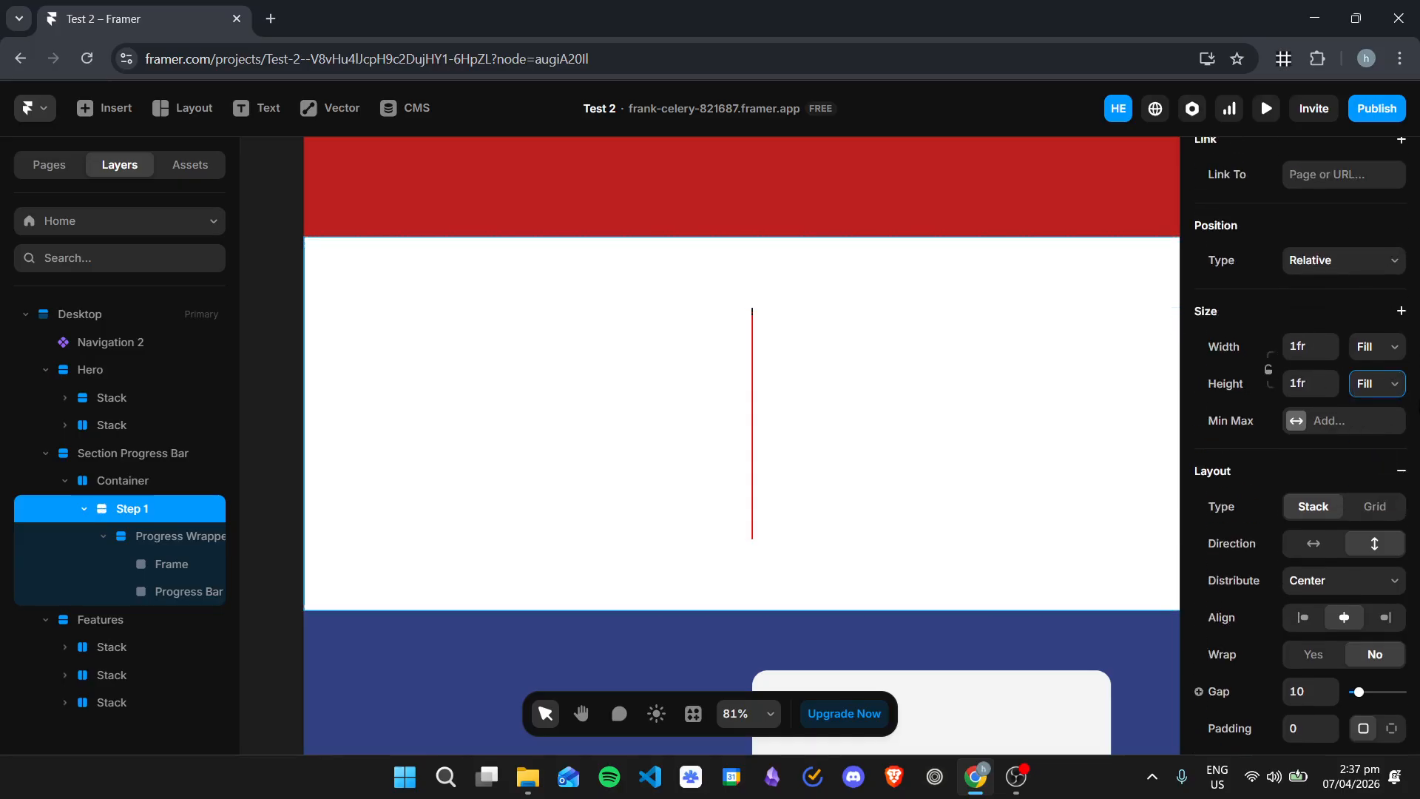
pyautogui.click(1378, 383)
pyautogui.click(1370, 409)
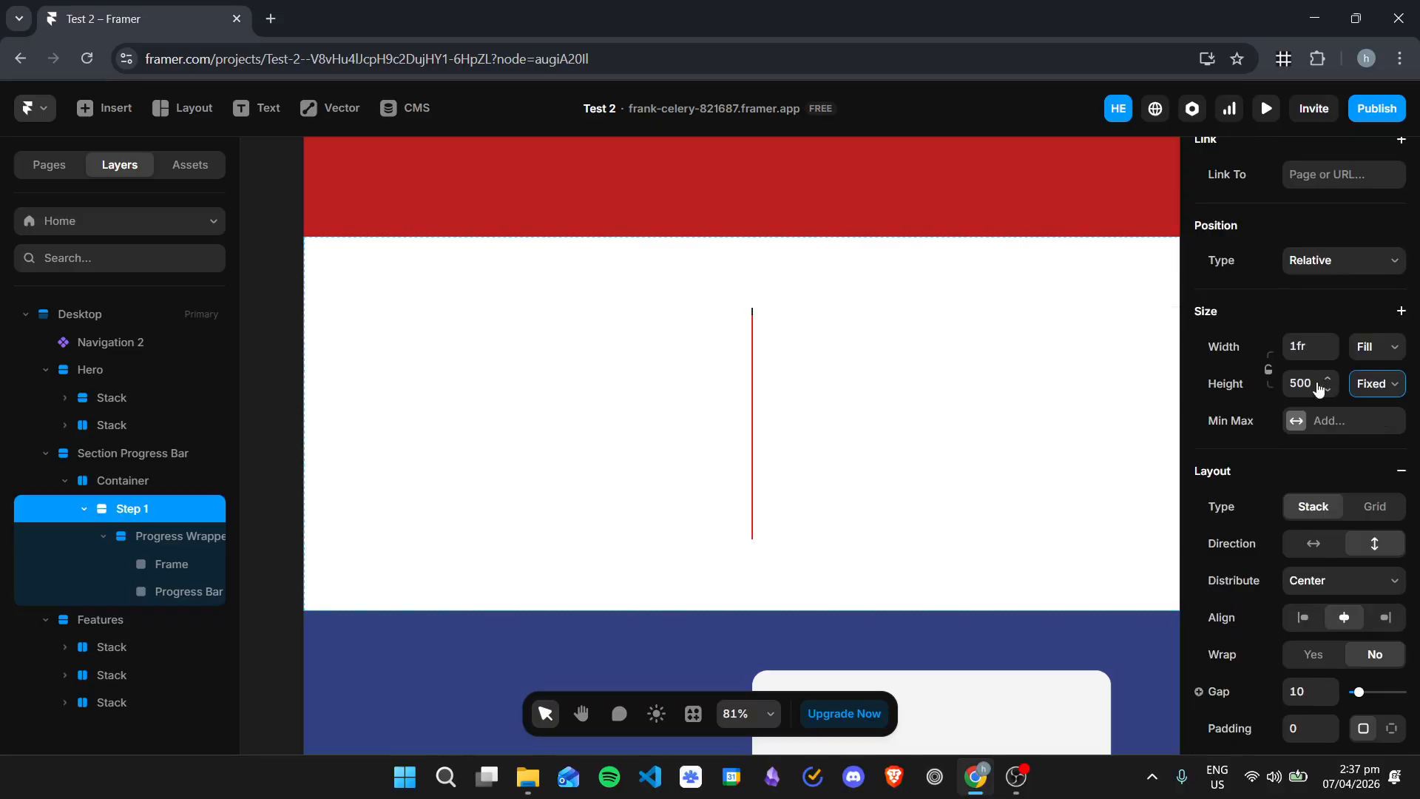
pyautogui.click(1327, 379)
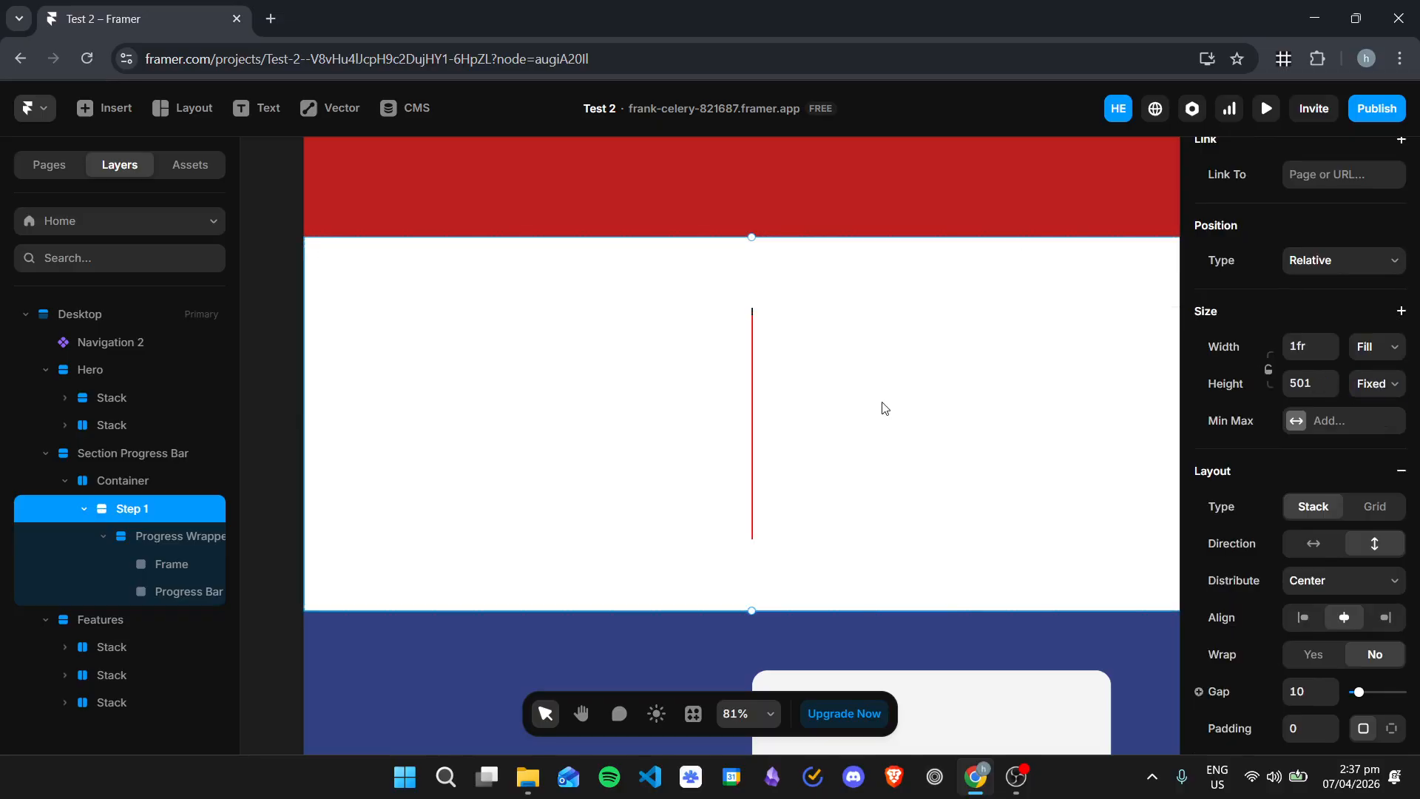
# Step: Move the Frame out of the Progress Wrapper so it sits directly below the wrapper inside Step 1
pyautogui.click(162, 566)
pyautogui.click(180, 539)
pyautogui.click(185, 565)
pyautogui.moveTo(185, 565); pyautogui.dragTo(222, 596)
pyautogui.moveTo(89, 592); pyautogui.dragTo(104, 536)
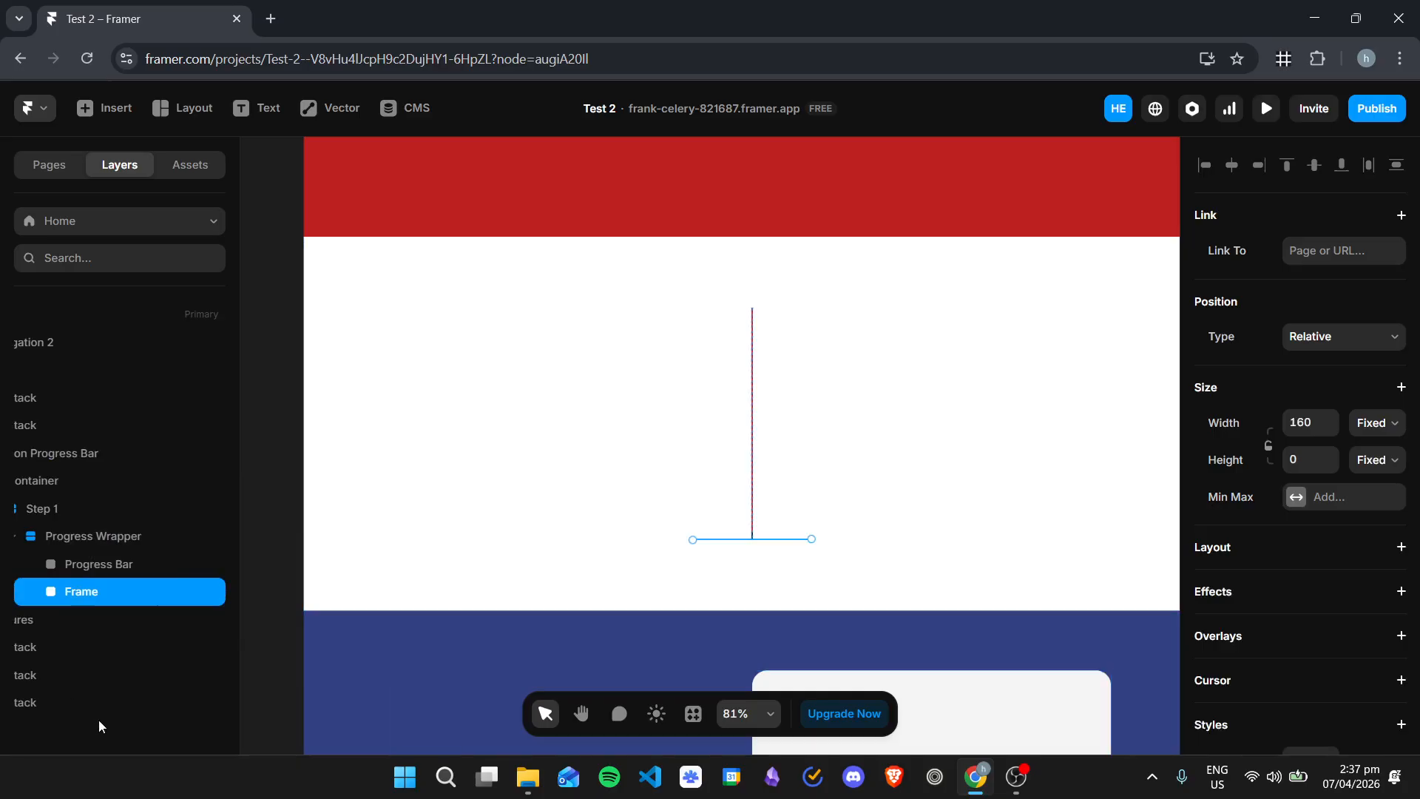
pyautogui.click(185, 540)
pyautogui.click(161, 597)
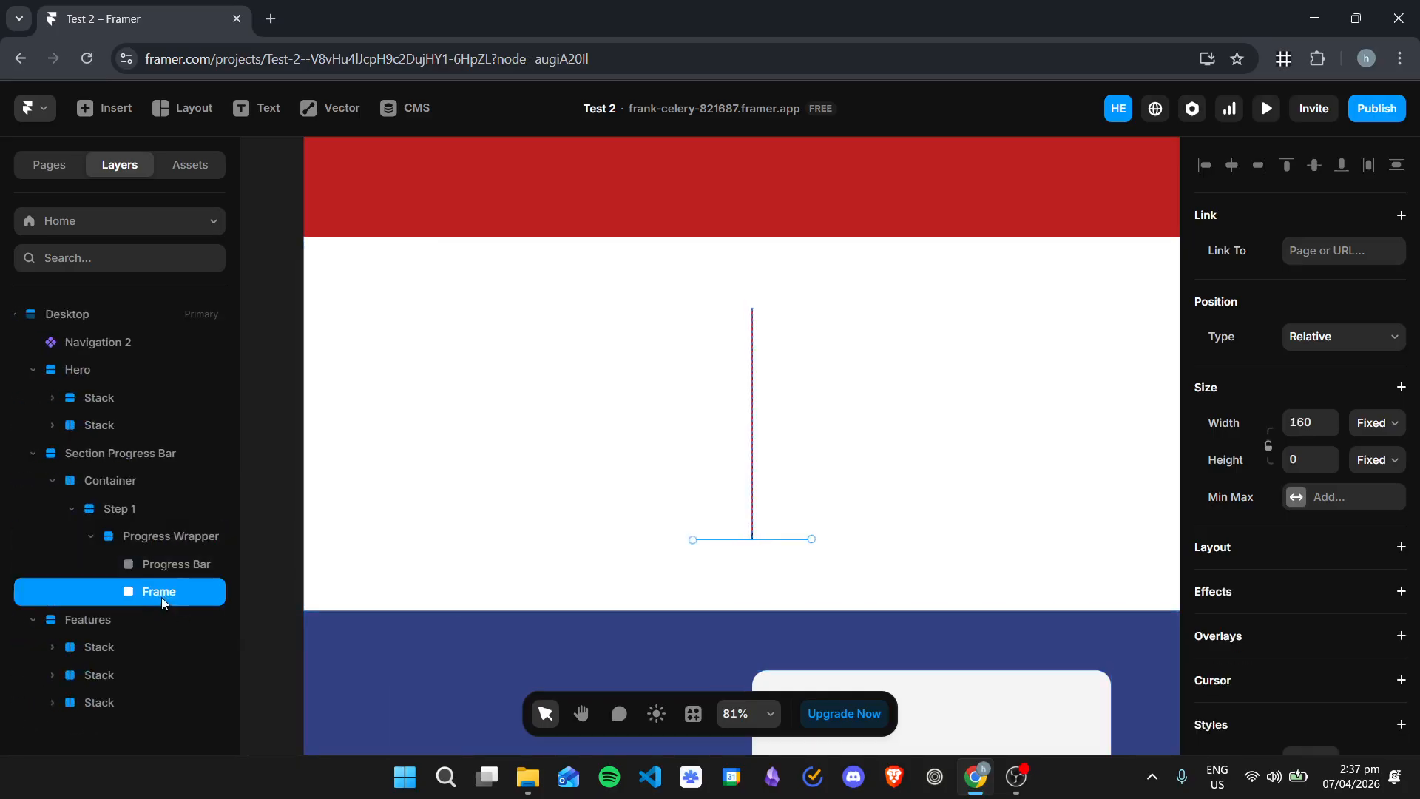
pyautogui.moveTo(160, 592); pyautogui.dragTo(149, 509)
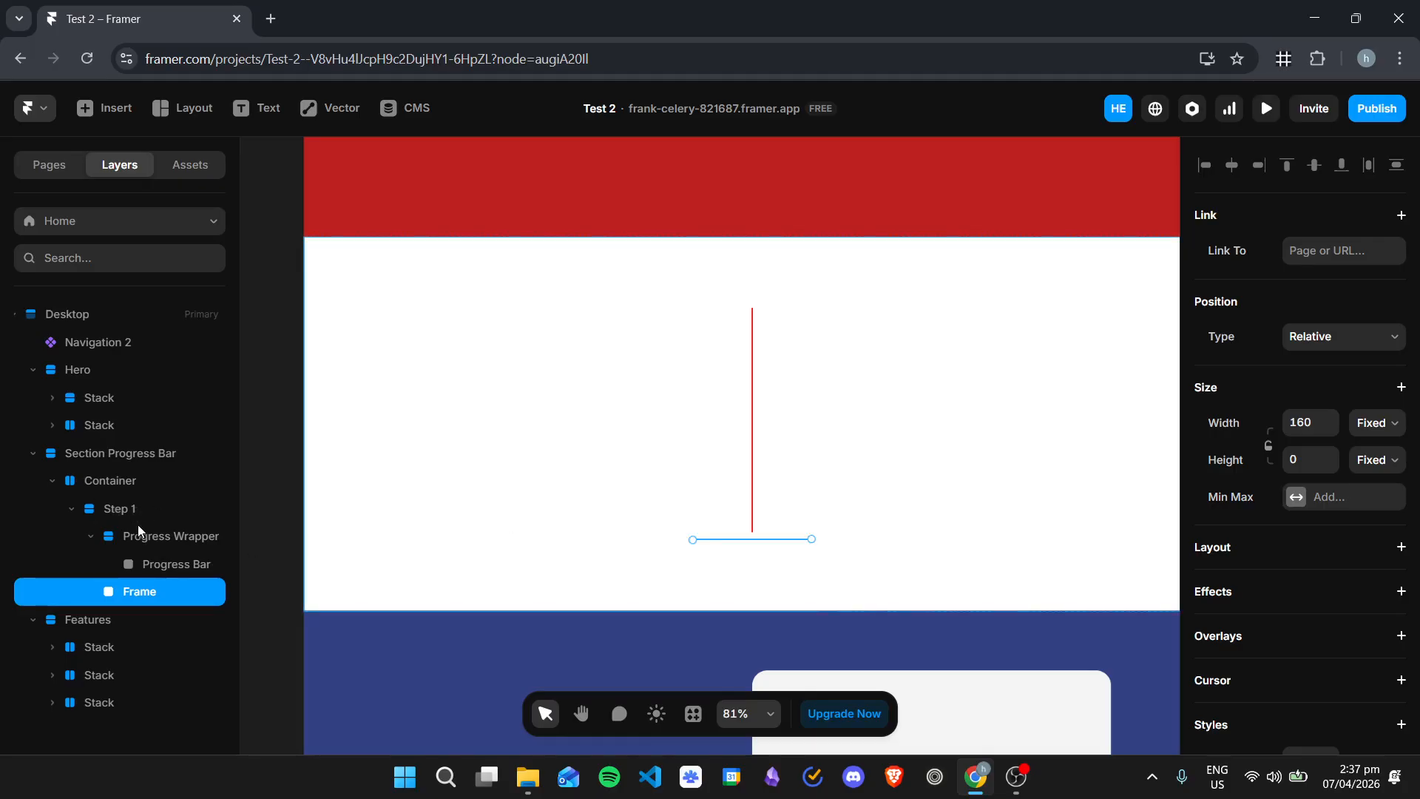
# Step: Examine how the Progress Wrapper, Progress Bar and Frame are nested inside Step 1
pyautogui.click(151, 531)
pyautogui.click(170, 596)
pyautogui.click(175, 533)
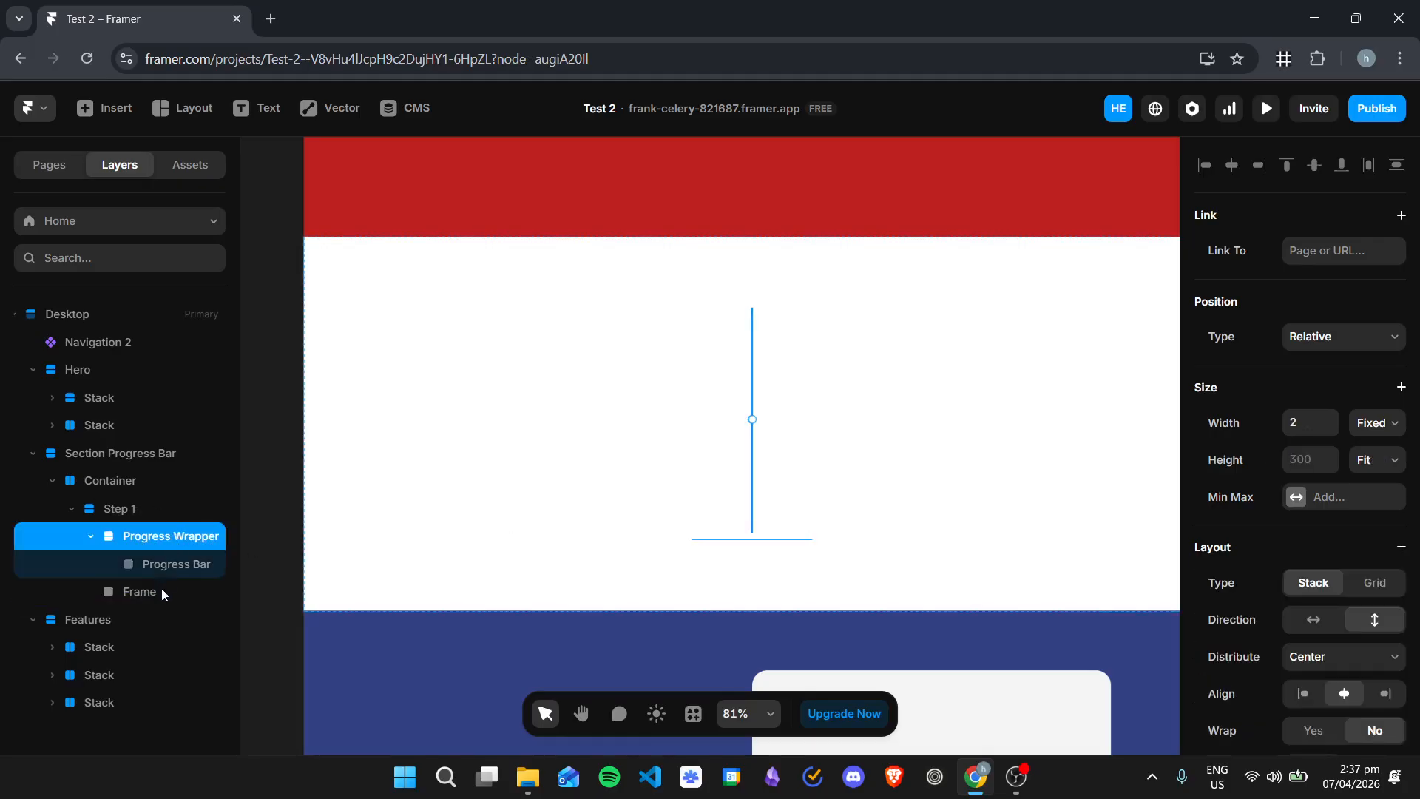
pyautogui.click(161, 592)
pyautogui.click(123, 507)
pyautogui.click(155, 535)
pyautogui.click(173, 564)
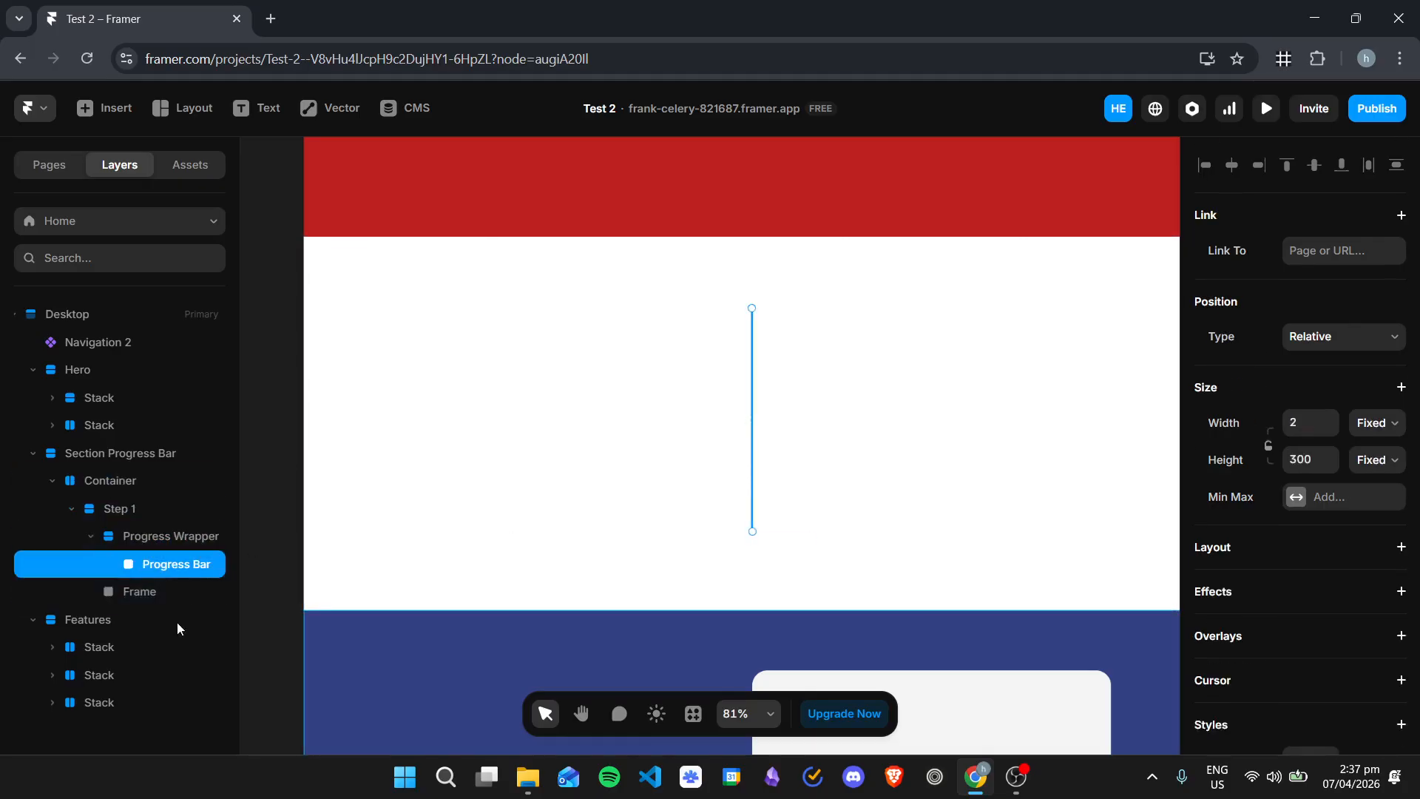
# Step: Try a height of 50 for the Frame below the progress line
pyautogui.click(165, 594)
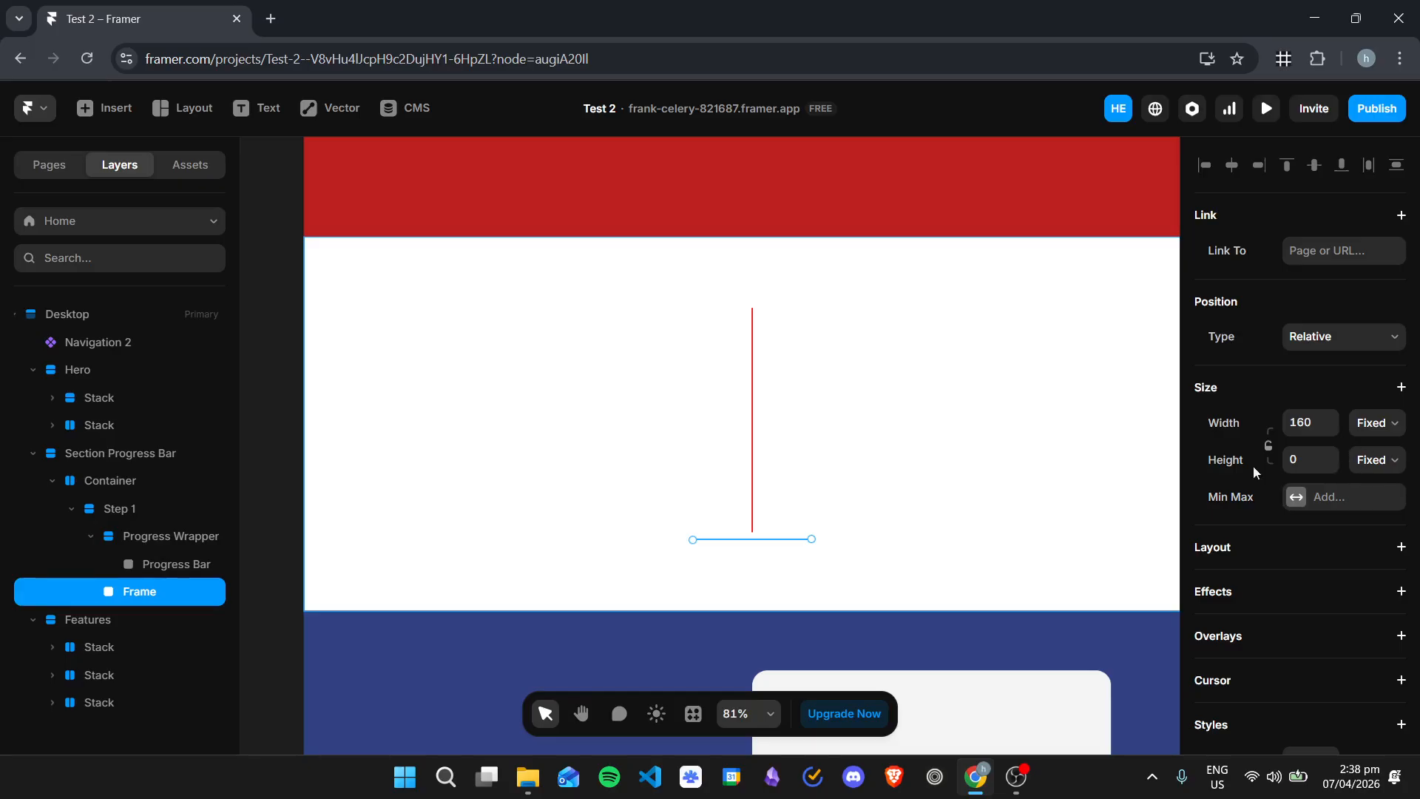
pyautogui.click(1372, 459)
pyautogui.click(1308, 459)
pyautogui.write('50')
pyautogui.press('Escape')
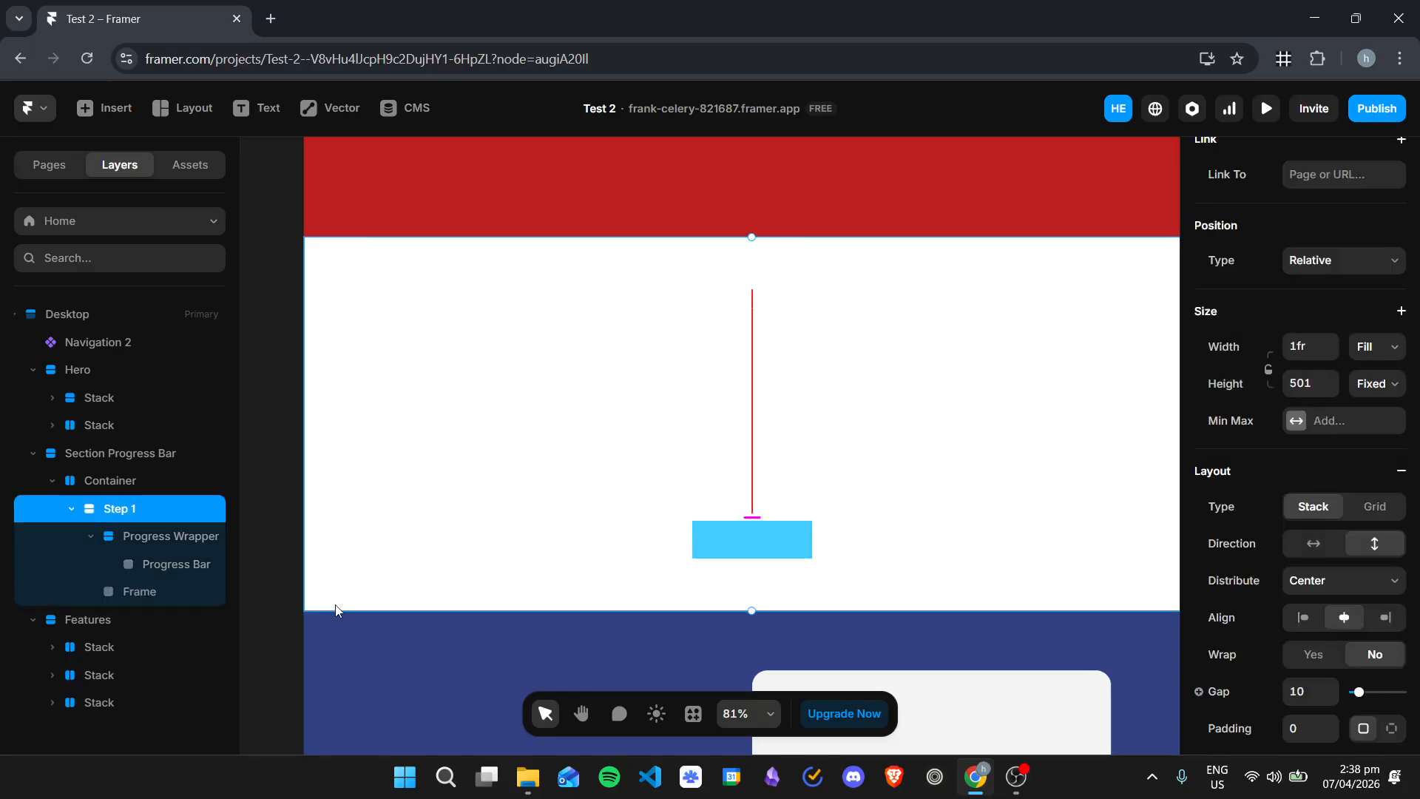
# Step: Set the Frame's height and width to 35 each
pyautogui.click(132, 593)
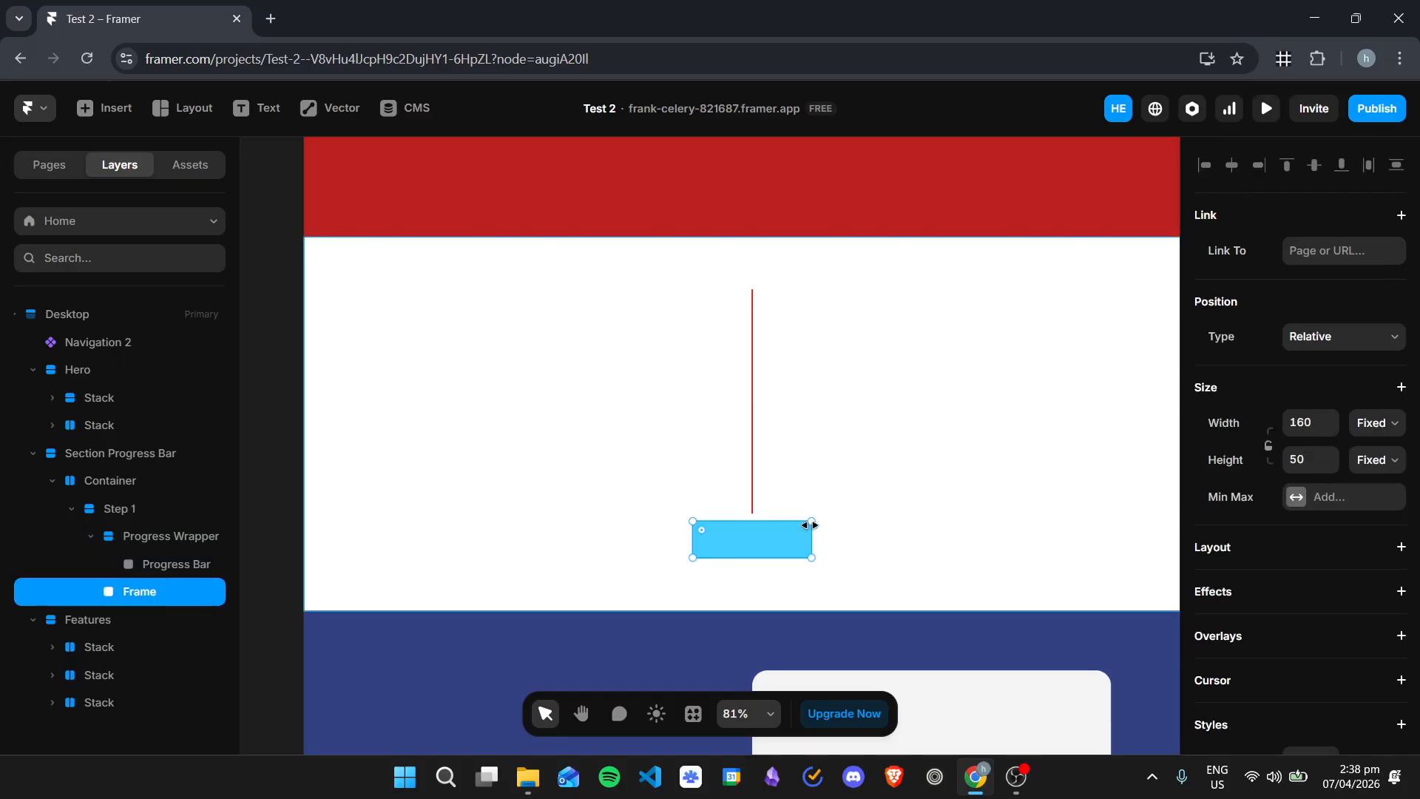
pyautogui.click(1310, 455)
pyautogui.press('Return')
pyautogui.click(1301, 415)
pyautogui.write('3')
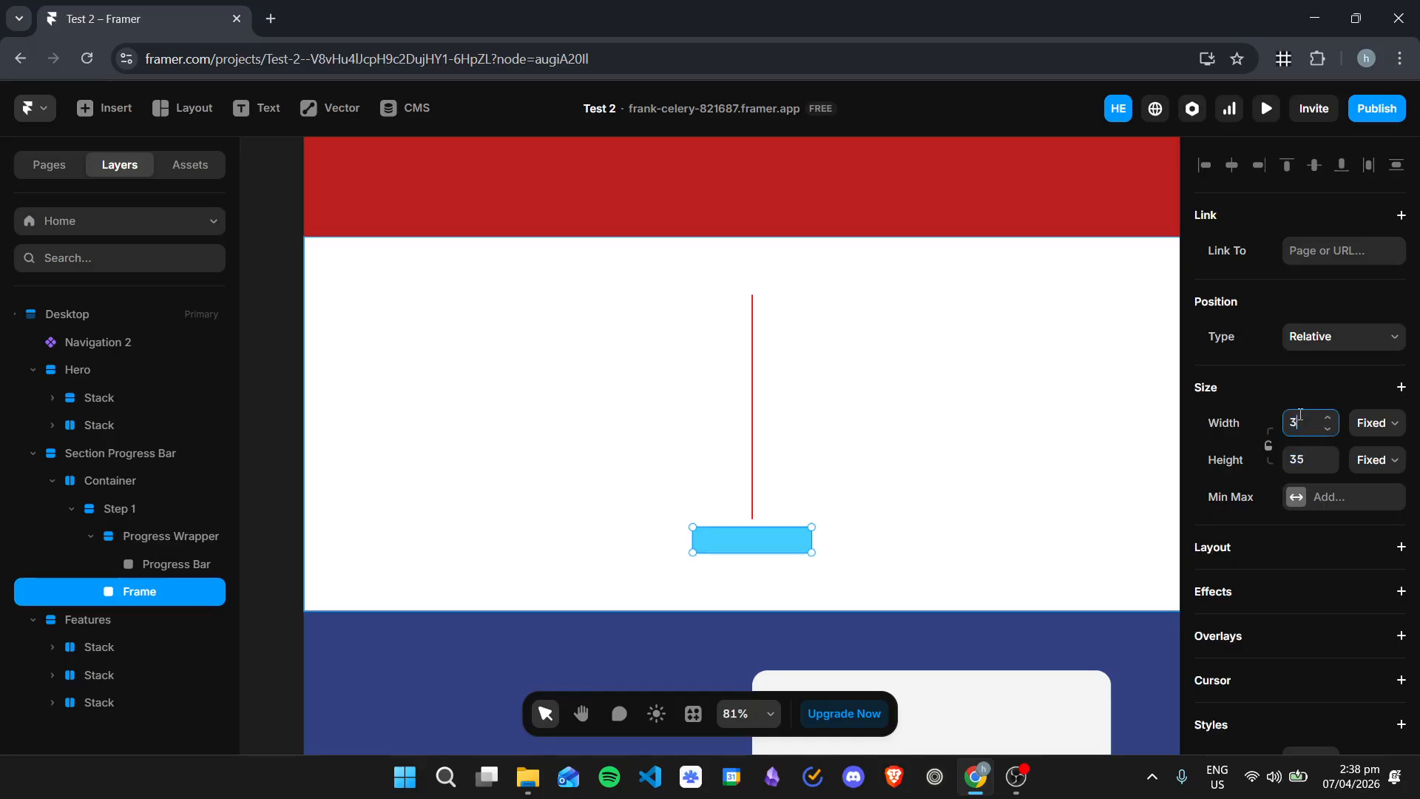
pyautogui.write('5')
pyautogui.press('Return')
# Step: Round the Frame into a circle by setting its corner radius to 20
pyautogui.scroll(-5, 1316, 482)
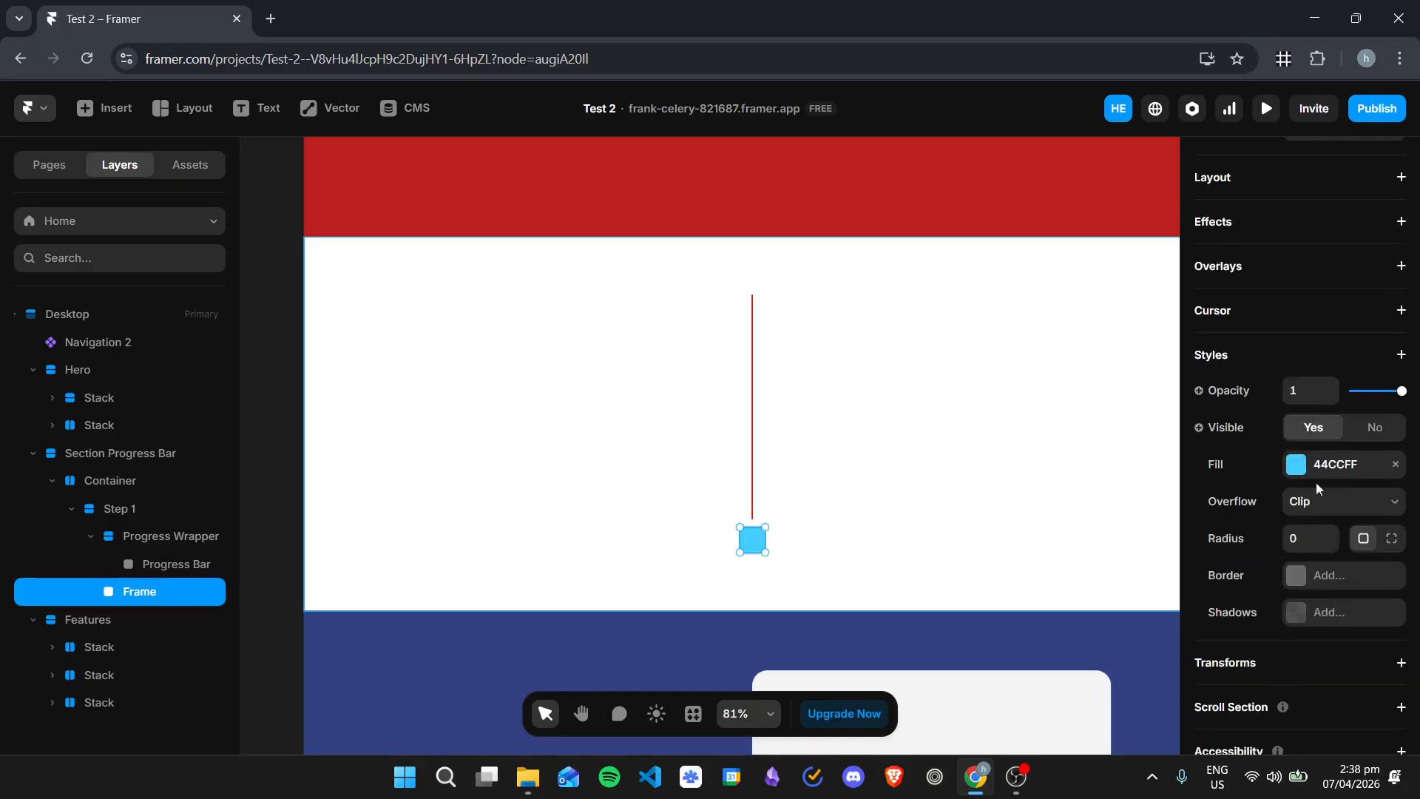
pyautogui.click(1306, 536)
pyautogui.write('20')
pyautogui.press('Return')
pyautogui.click(872, 508)
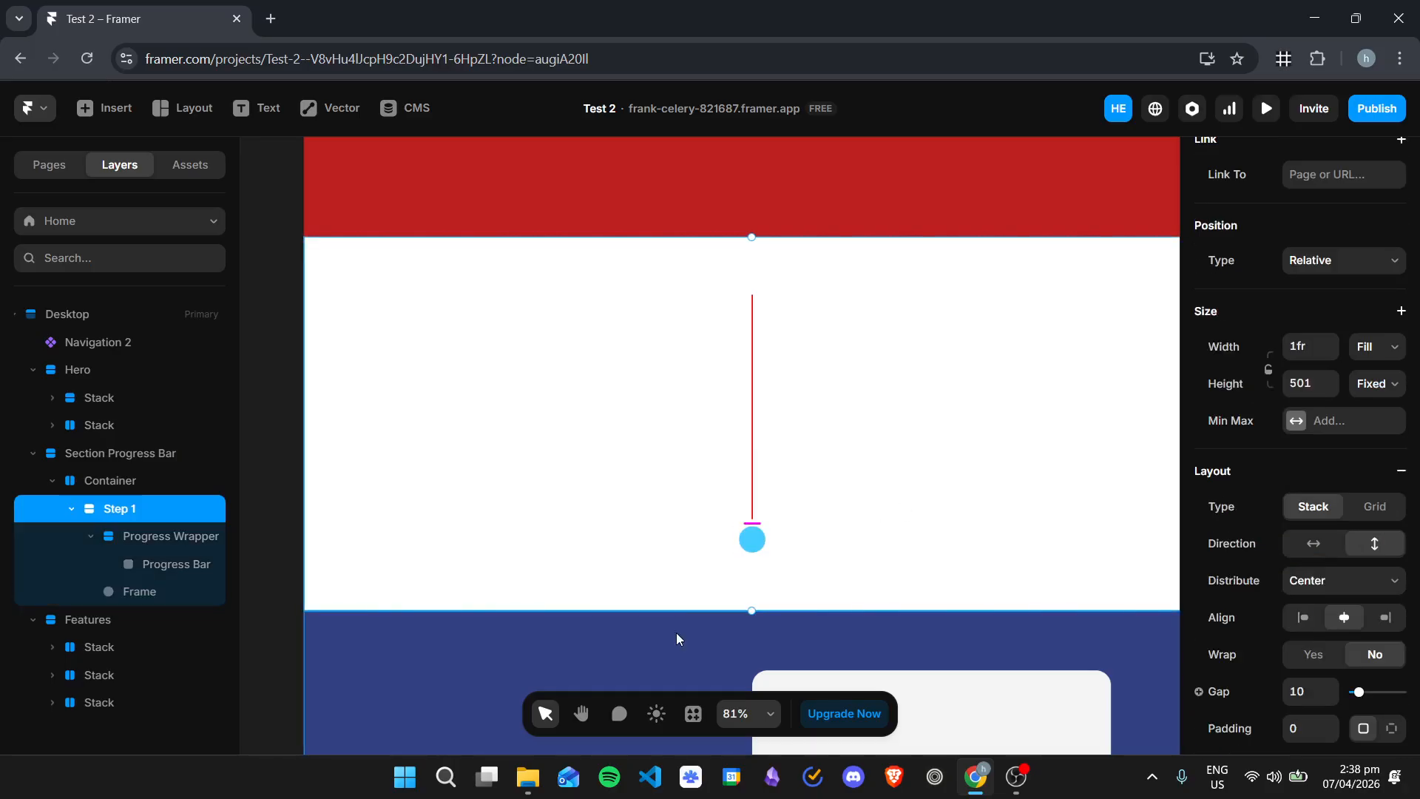
# Step: Rename the rounded Frame layer as Circle 1
pyautogui.click(749, 549)
pyautogui.doubleClick(164, 596)
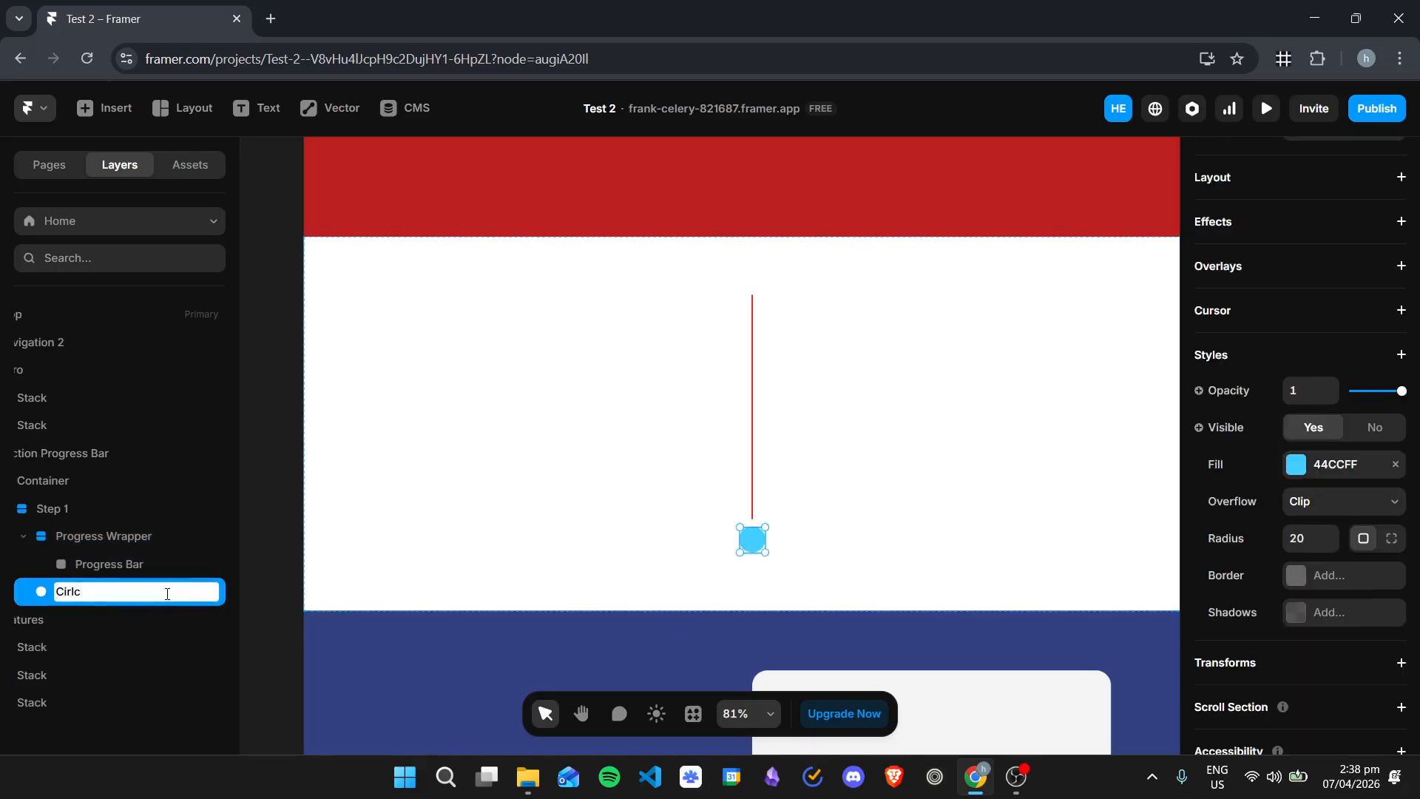
pyautogui.write('Circle 1')
pyautogui.press('Return')
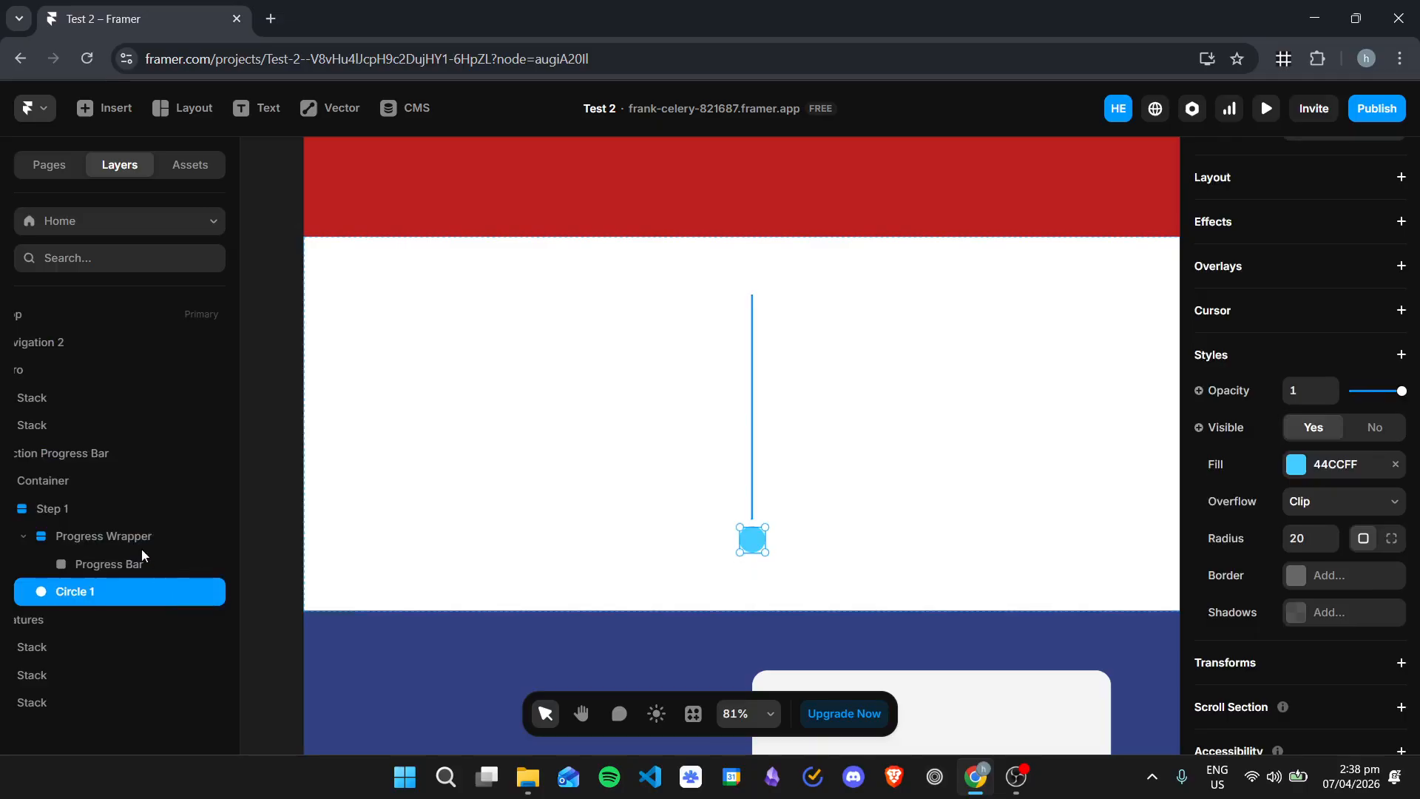
pyautogui.hscroll(-1, 44, 723)
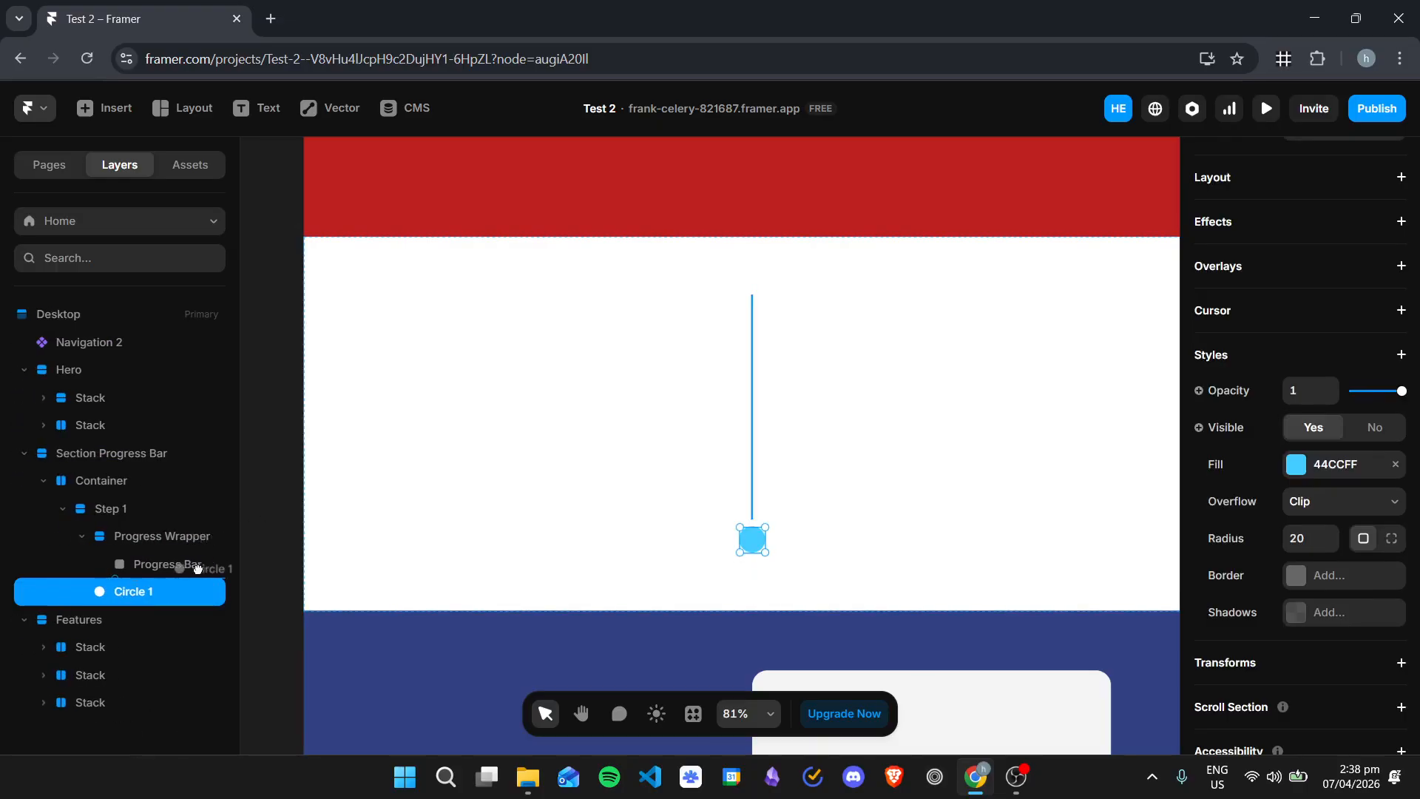
pyautogui.hscroll(1, 66, 592)
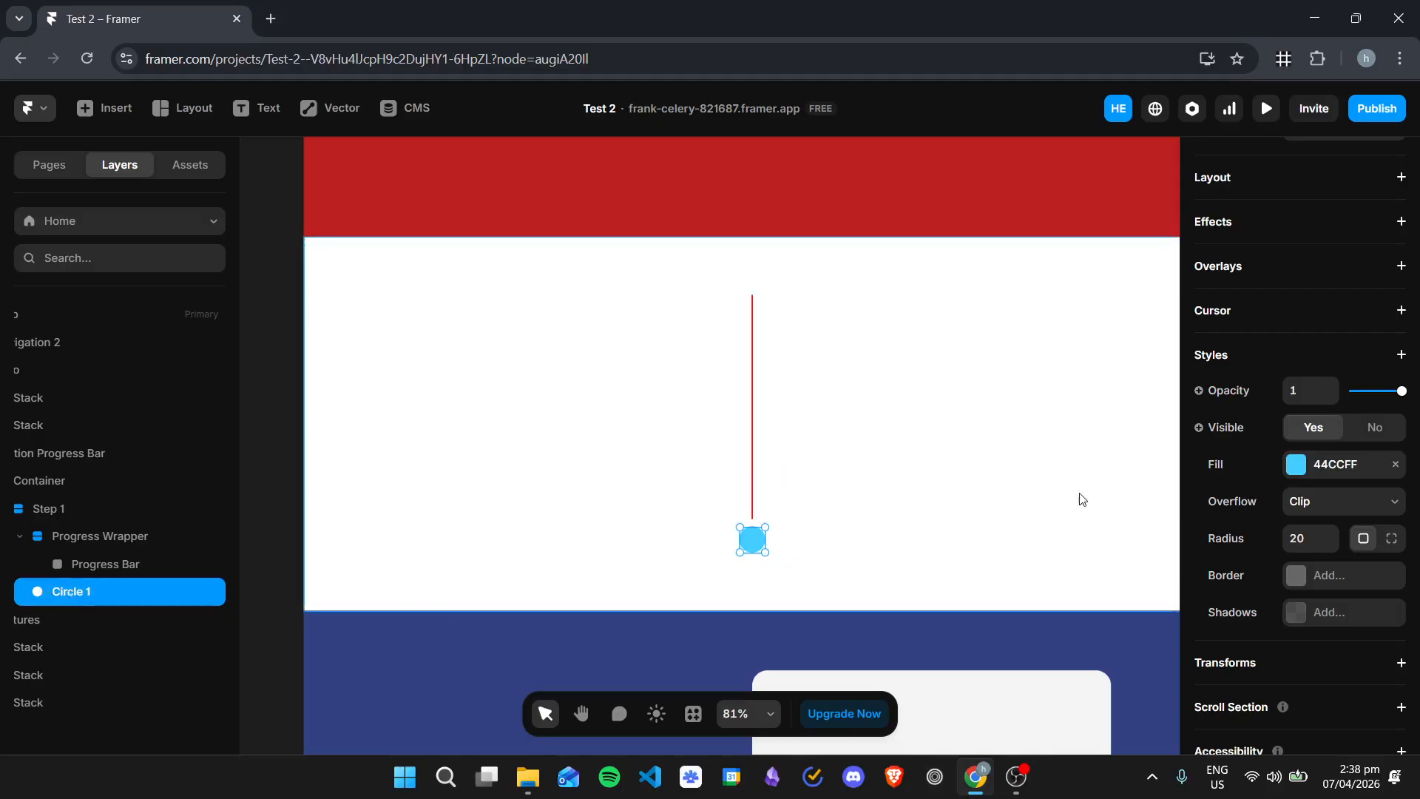
pyautogui.click(953, 487)
pyautogui.click(754, 442)
# Step: Change Circle 1's fill to the red FF0000 sampled from the progress line with the color picker
pyautogui.click(79, 596)
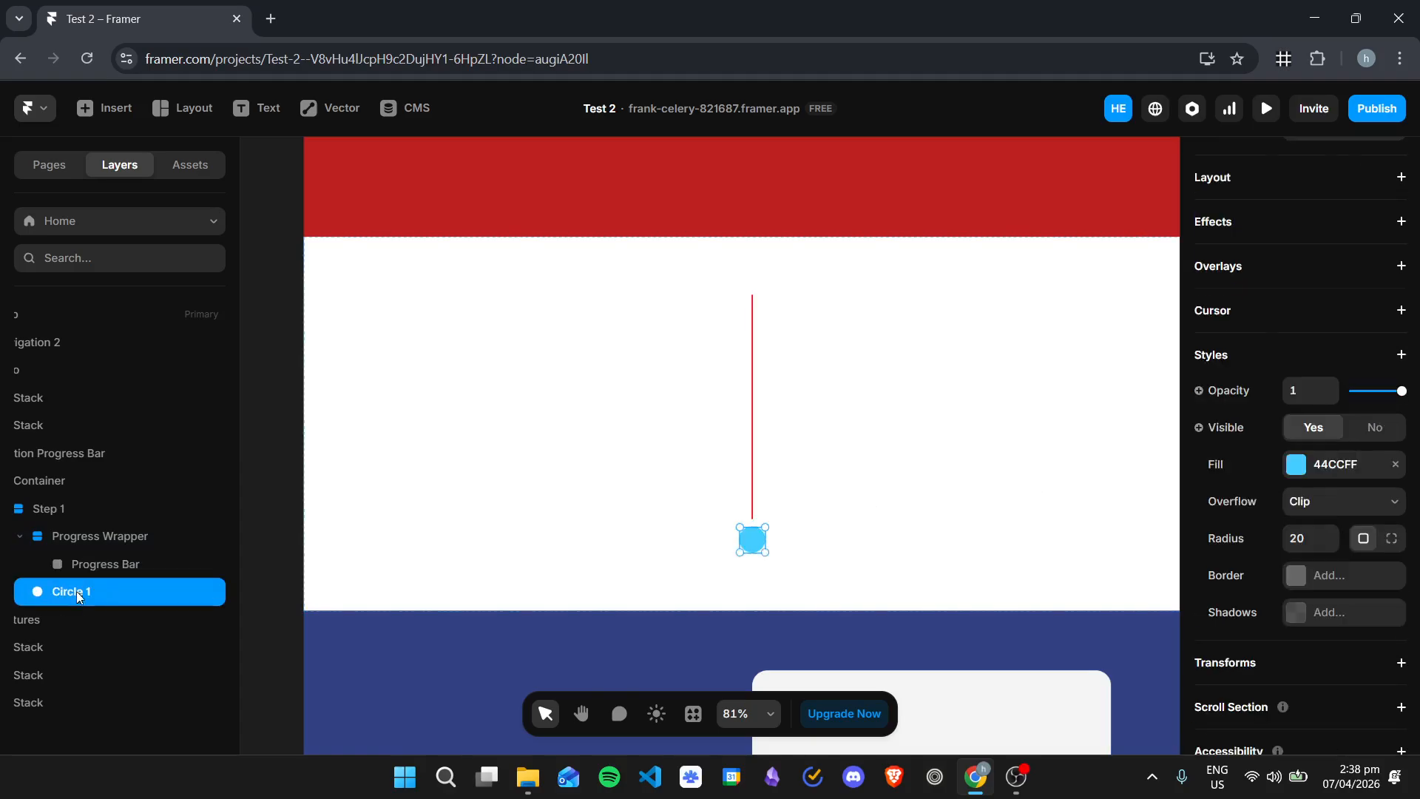
pyautogui.scroll(-1, 1276, 509)
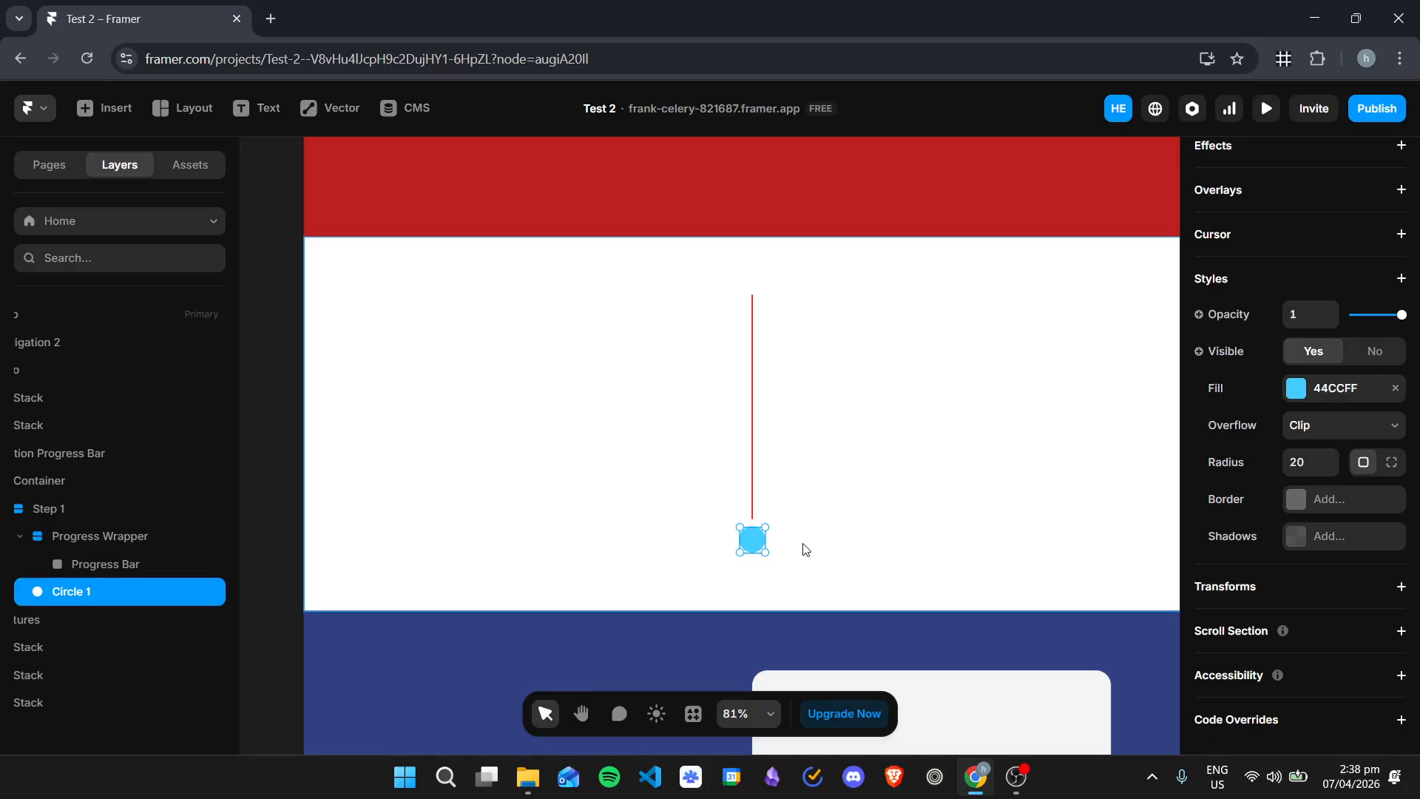
pyautogui.scroll(5, 778, 540)
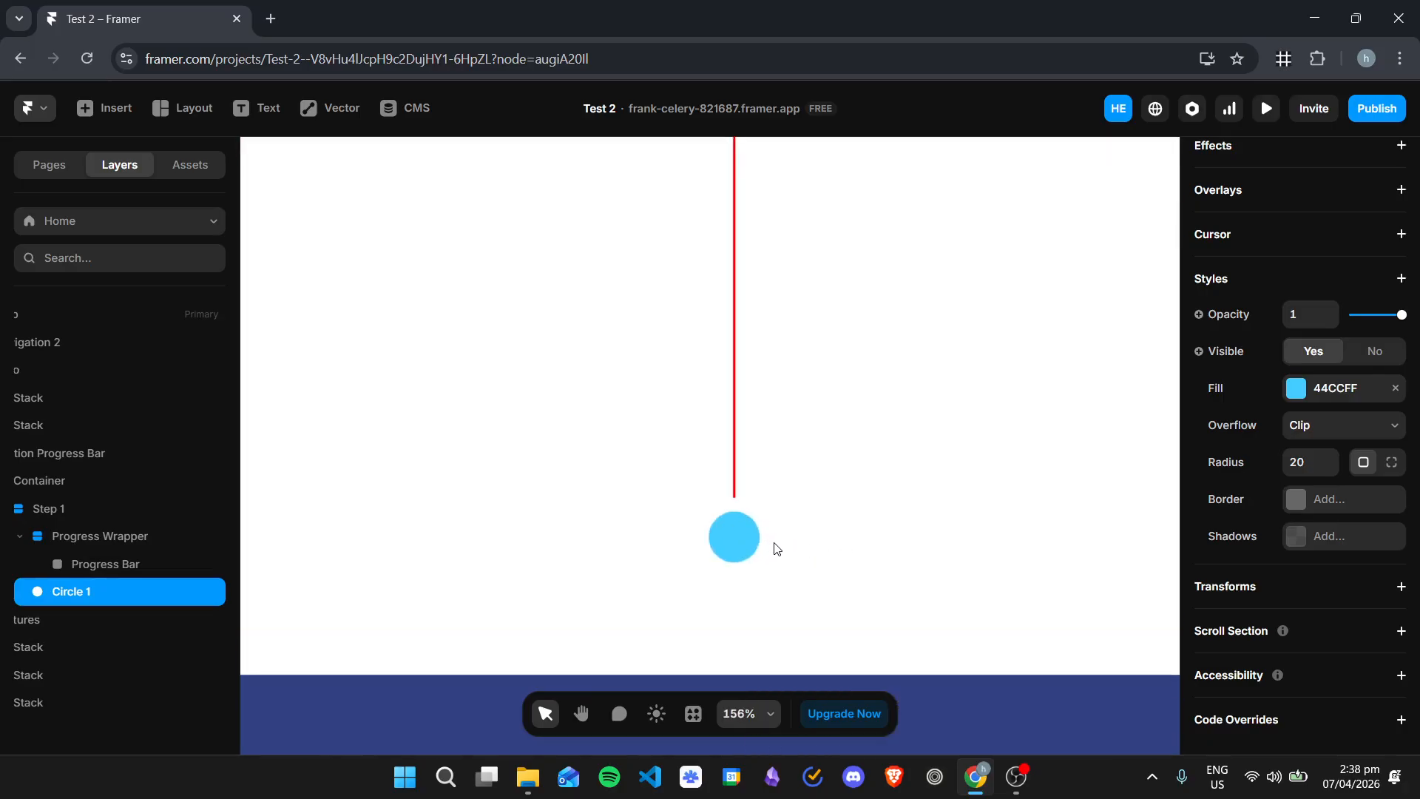
pyautogui.click(1334, 389)
pyautogui.click(1117, 668)
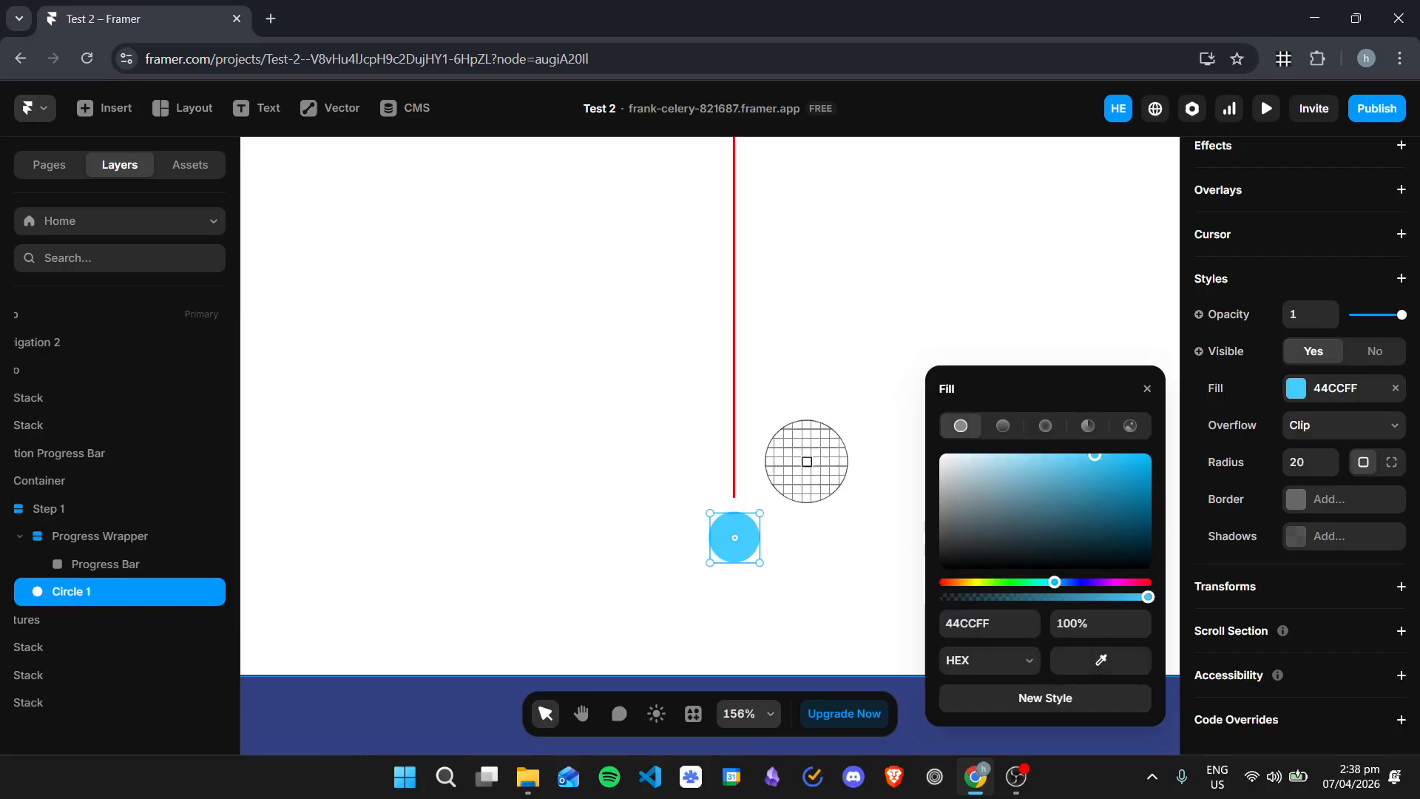
pyautogui.click(735, 435)
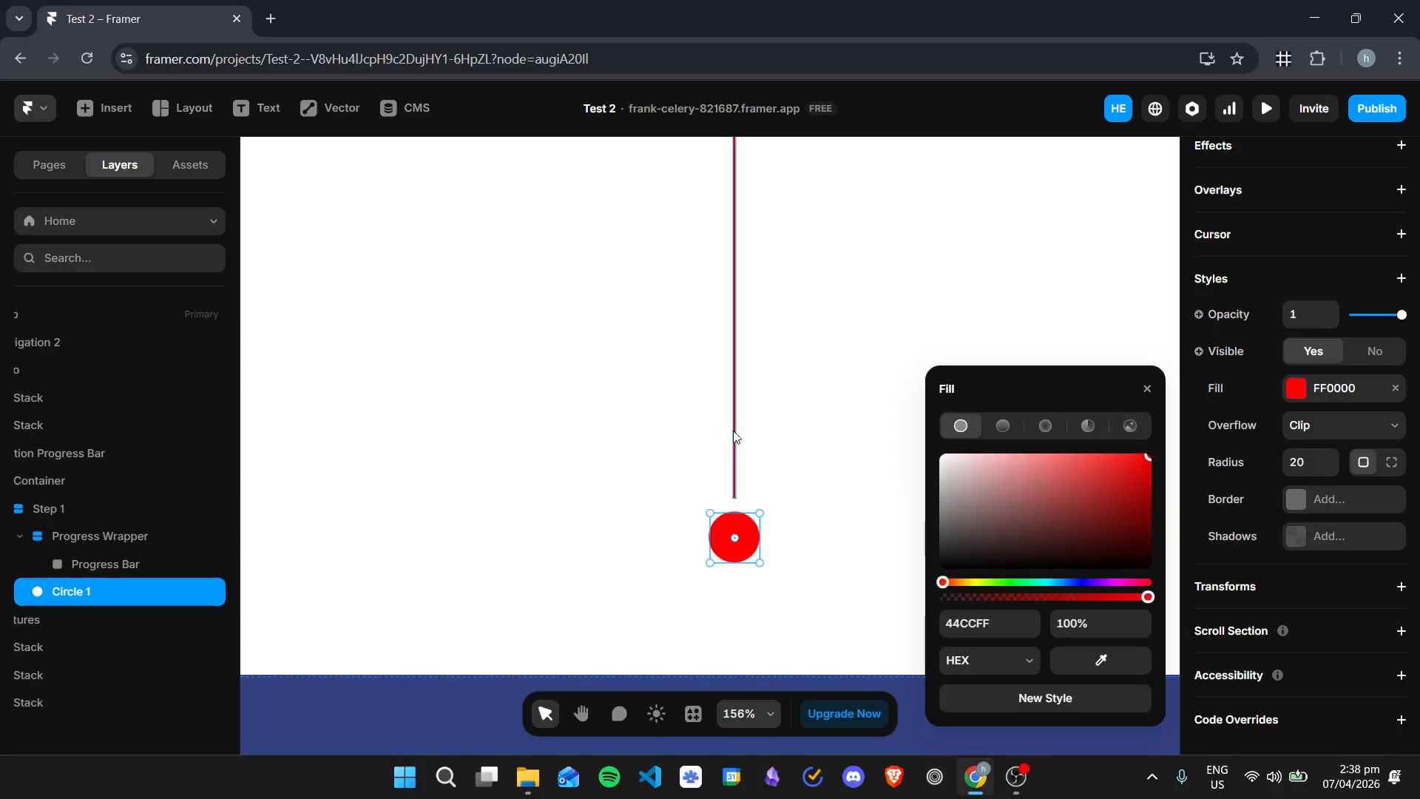
pyautogui.click(868, 592)
# Step: Add a text layer reading "1" inside Circle 1
pyautogui.click(89, 591)
pyautogui.press('t')
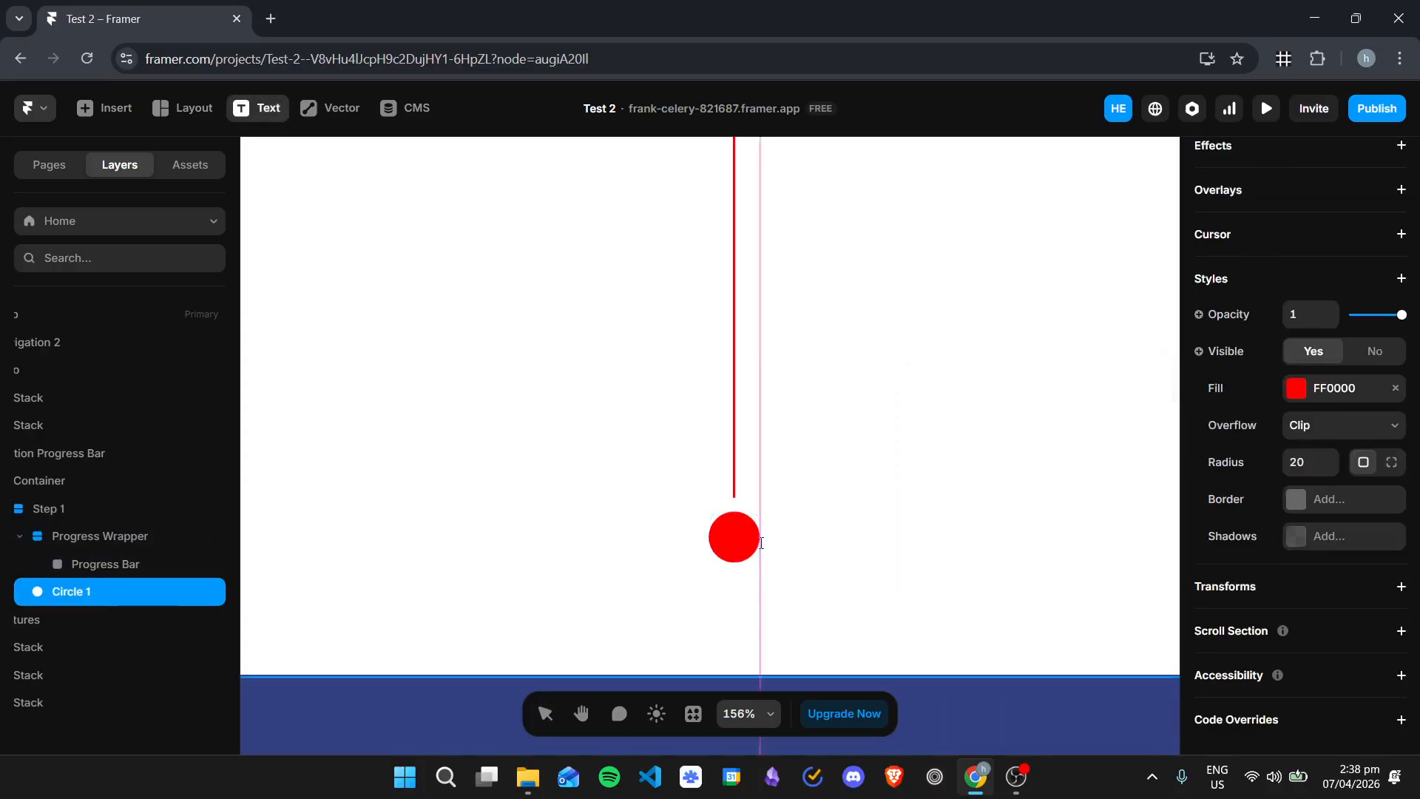
pyautogui.click(732, 536)
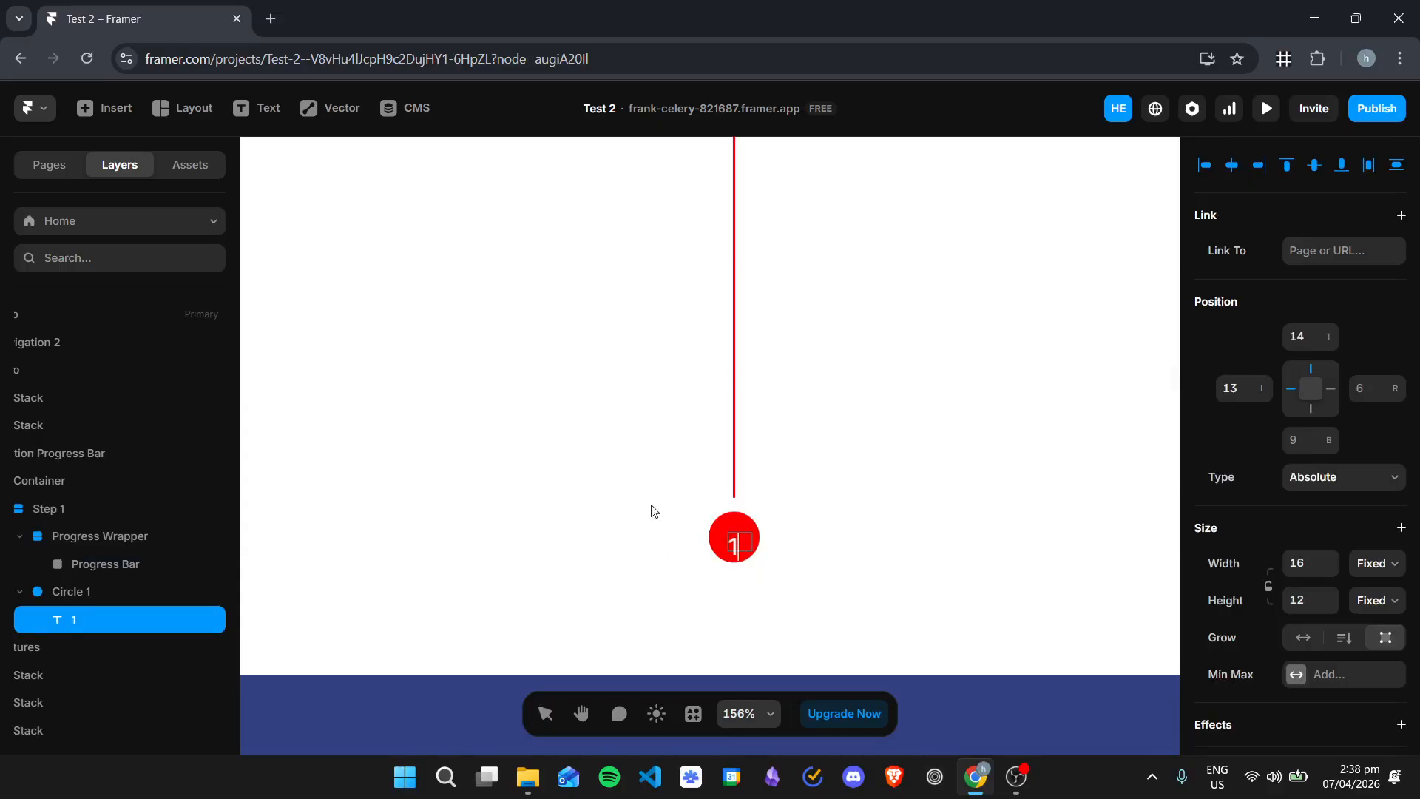
# Step: Add a stack layout to Circle 1 so its number is positioned by the stack
pyautogui.click(117, 592)
pyautogui.scroll(-1, 1253, 474)
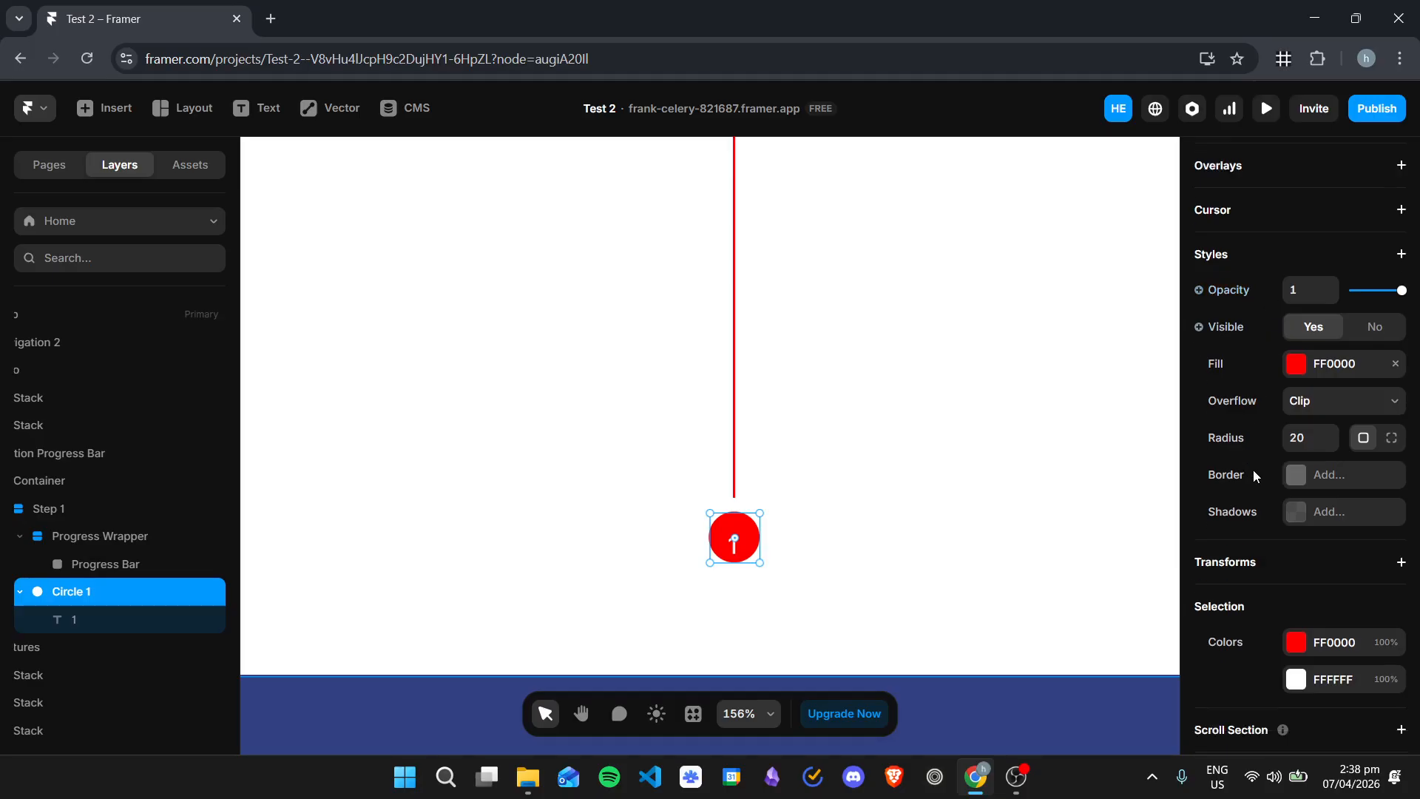
pyautogui.scroll(-1, 1254, 470)
pyautogui.scroll(3, 1229, 467)
pyautogui.click(1242, 259)
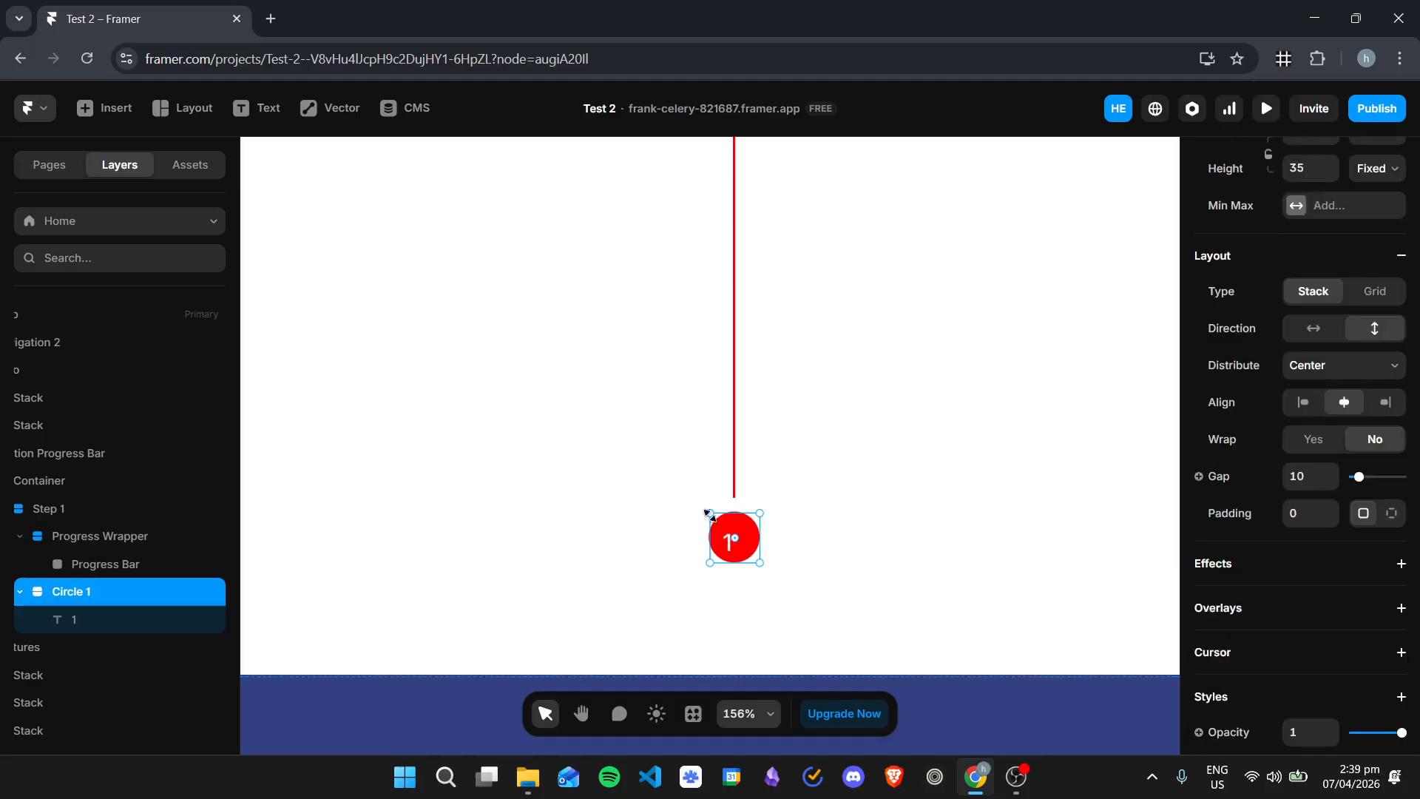
# Step: Center-align the "1" text horizontally within its text box in Circle 1
pyautogui.click(74, 619)
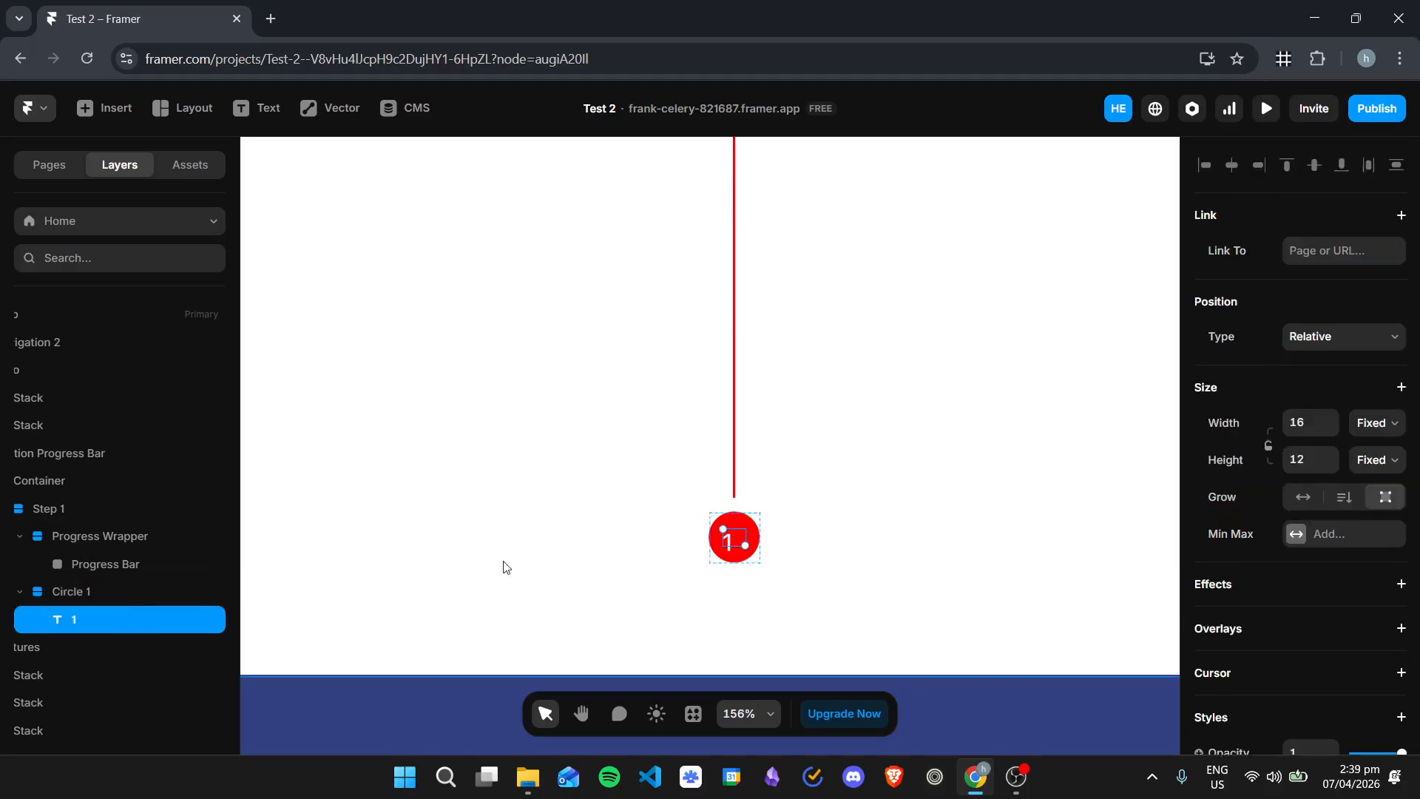
pyautogui.scroll(-10, 1323, 487)
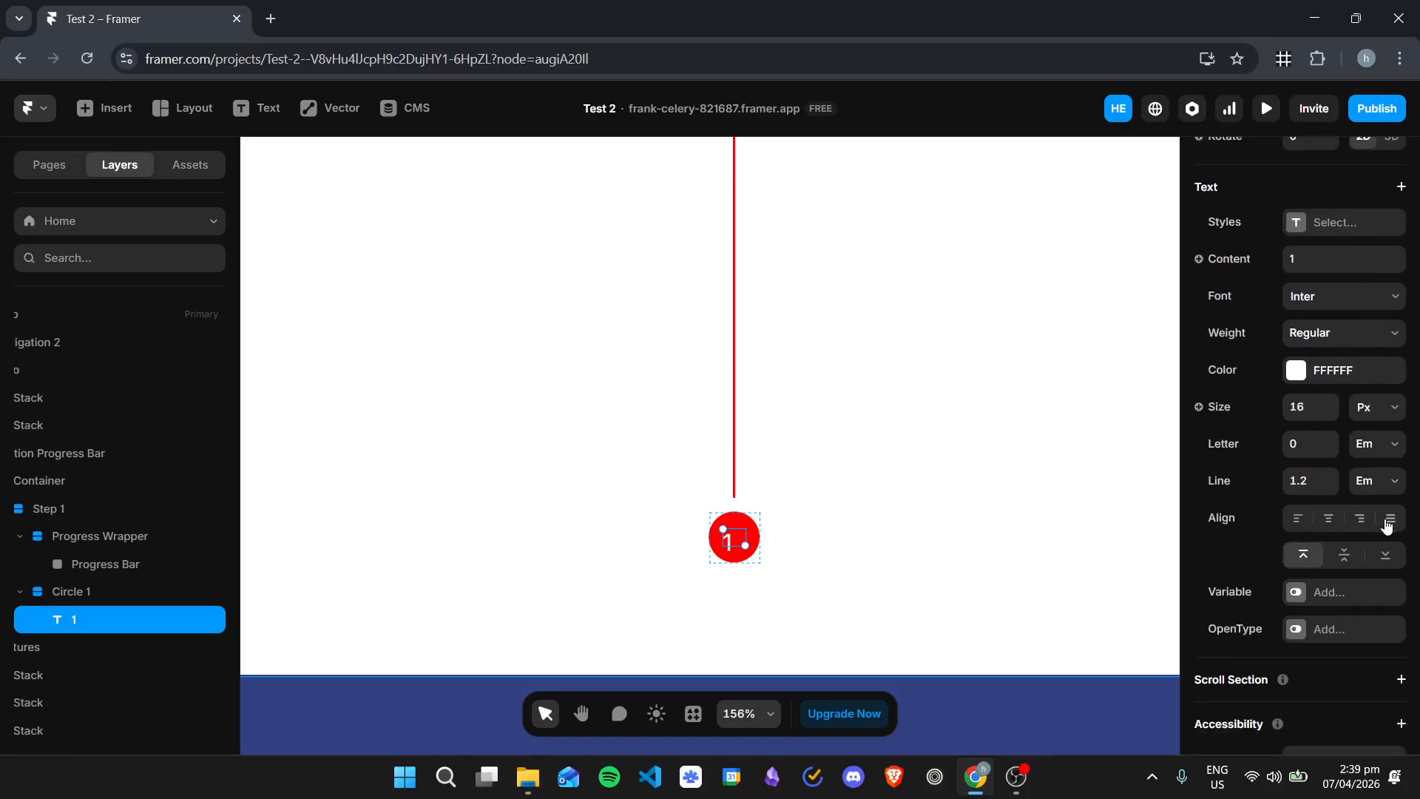
pyautogui.click(1330, 520)
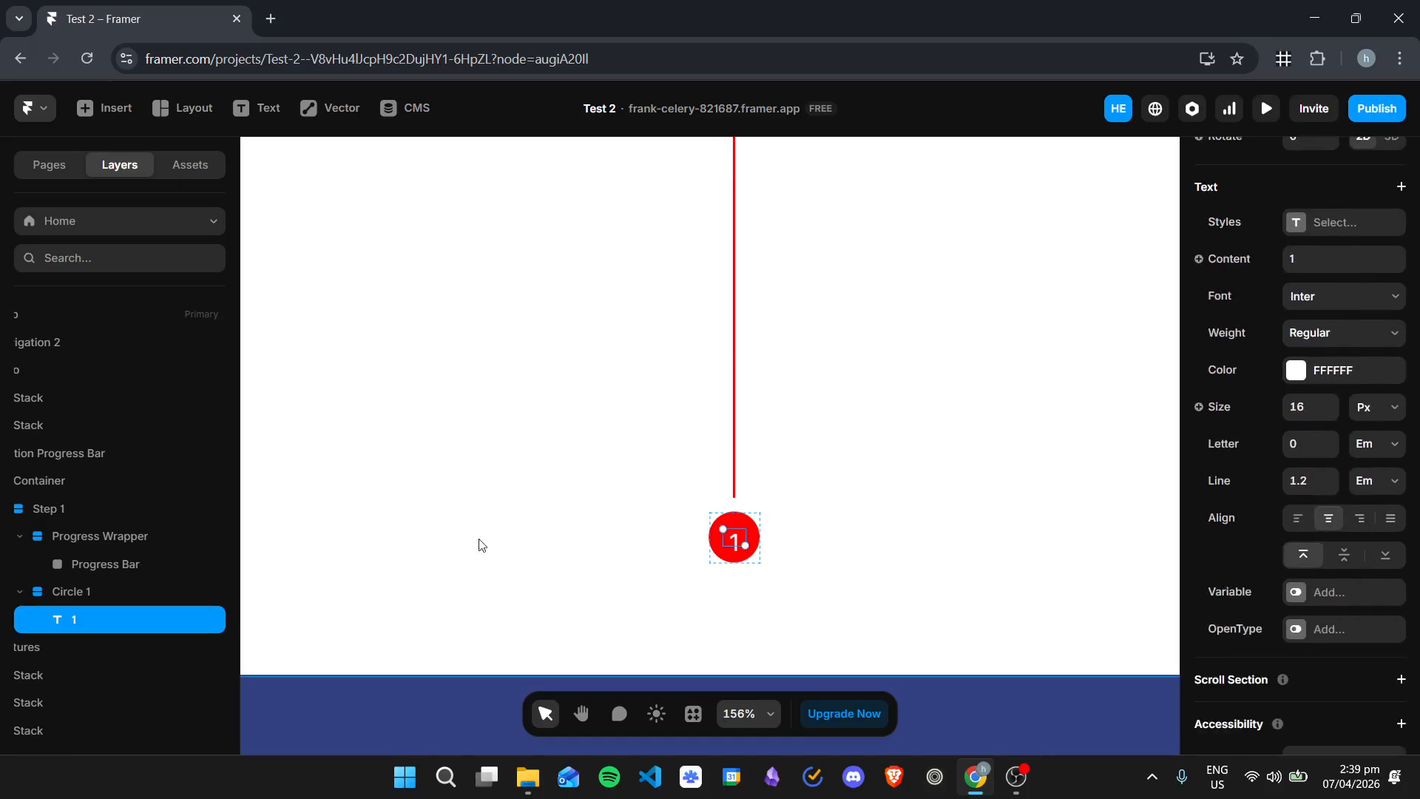
# Step: Set both the width and height of the "1" text in Circle 1 to Fit Content
pyautogui.click(116, 596)
pyautogui.scroll(5, 1339, 484)
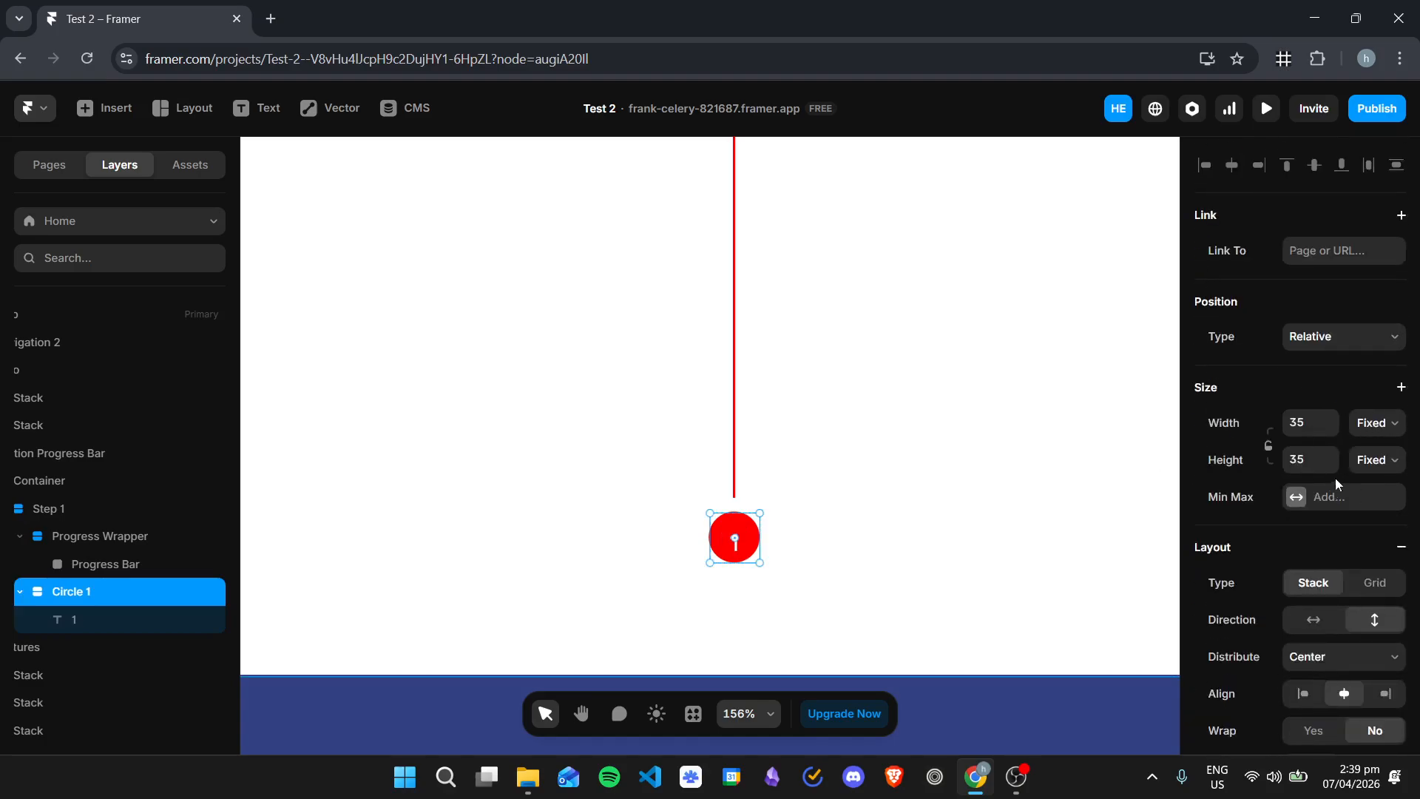
pyautogui.click(104, 620)
pyautogui.scroll(10, 1268, 266)
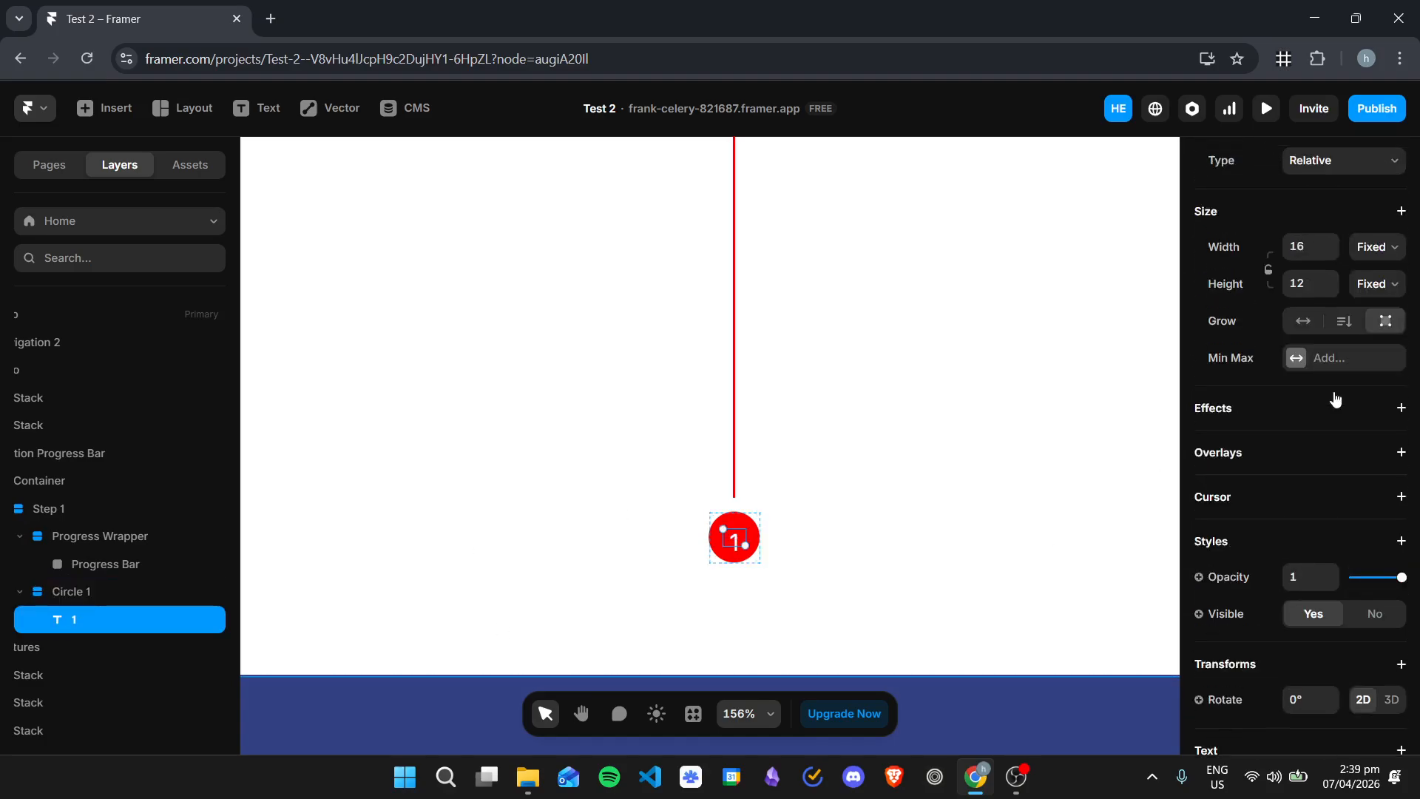
pyautogui.click(1377, 437)
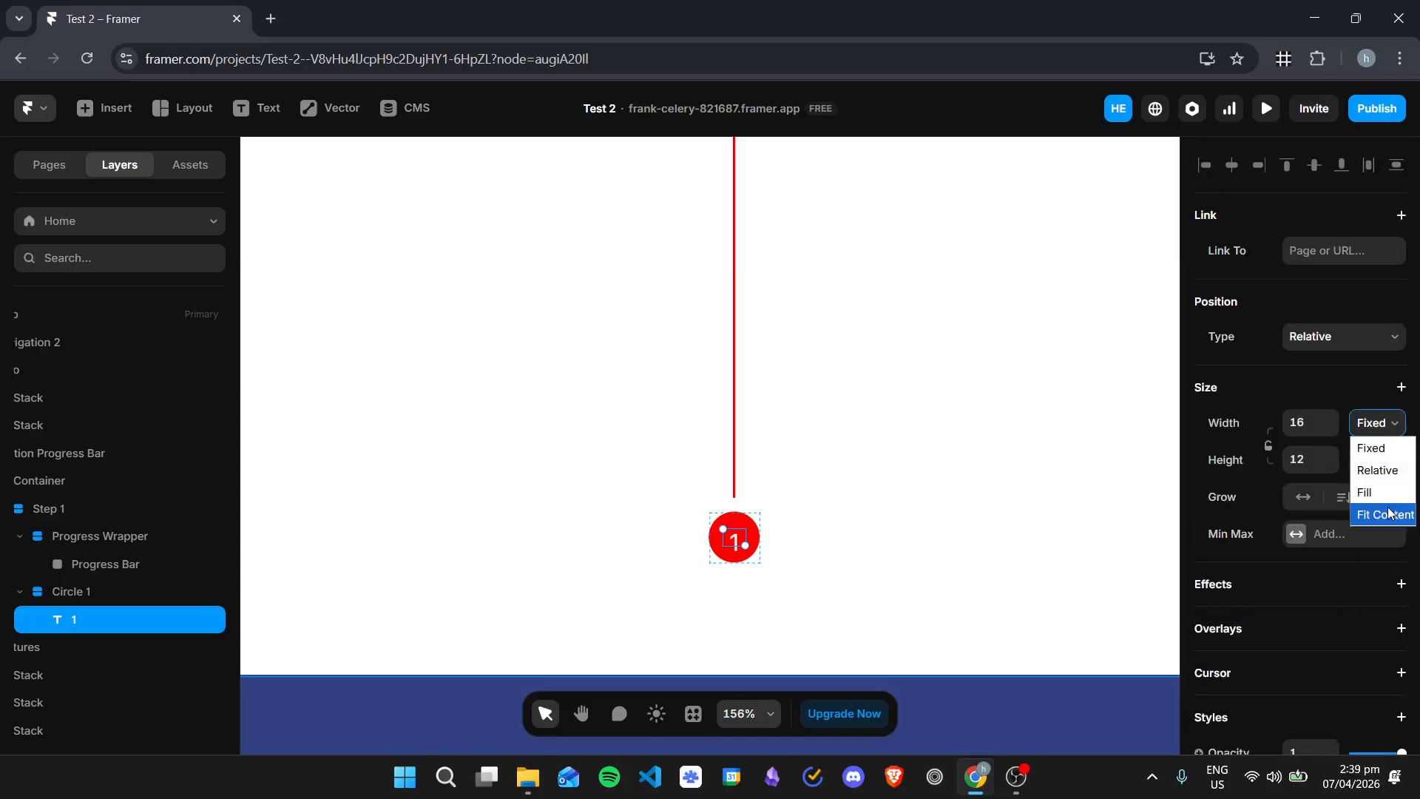
pyautogui.click(1383, 511)
pyautogui.click(1378, 459)
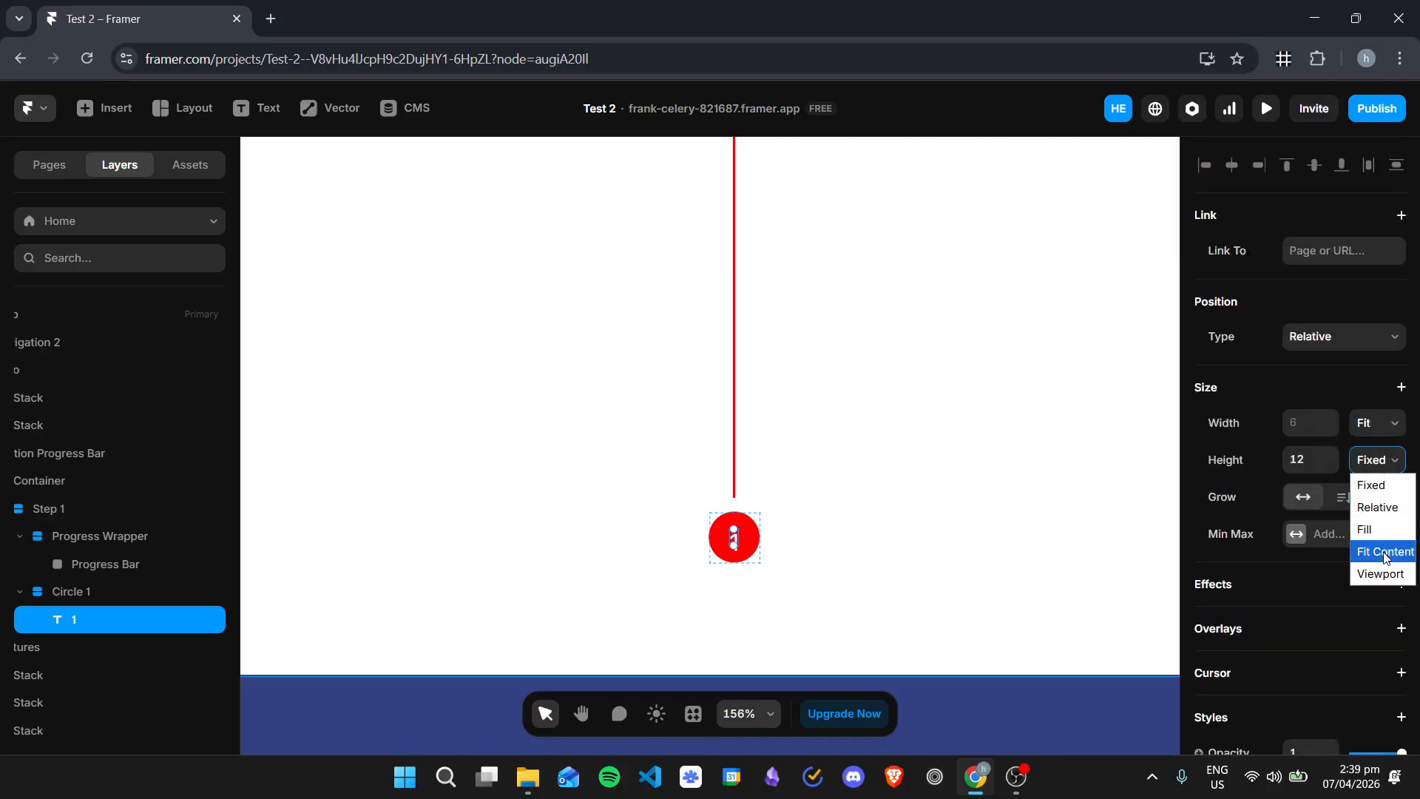
pyautogui.click(1385, 551)
pyautogui.click(1017, 521)
pyautogui.scroll(5, 748, 406)
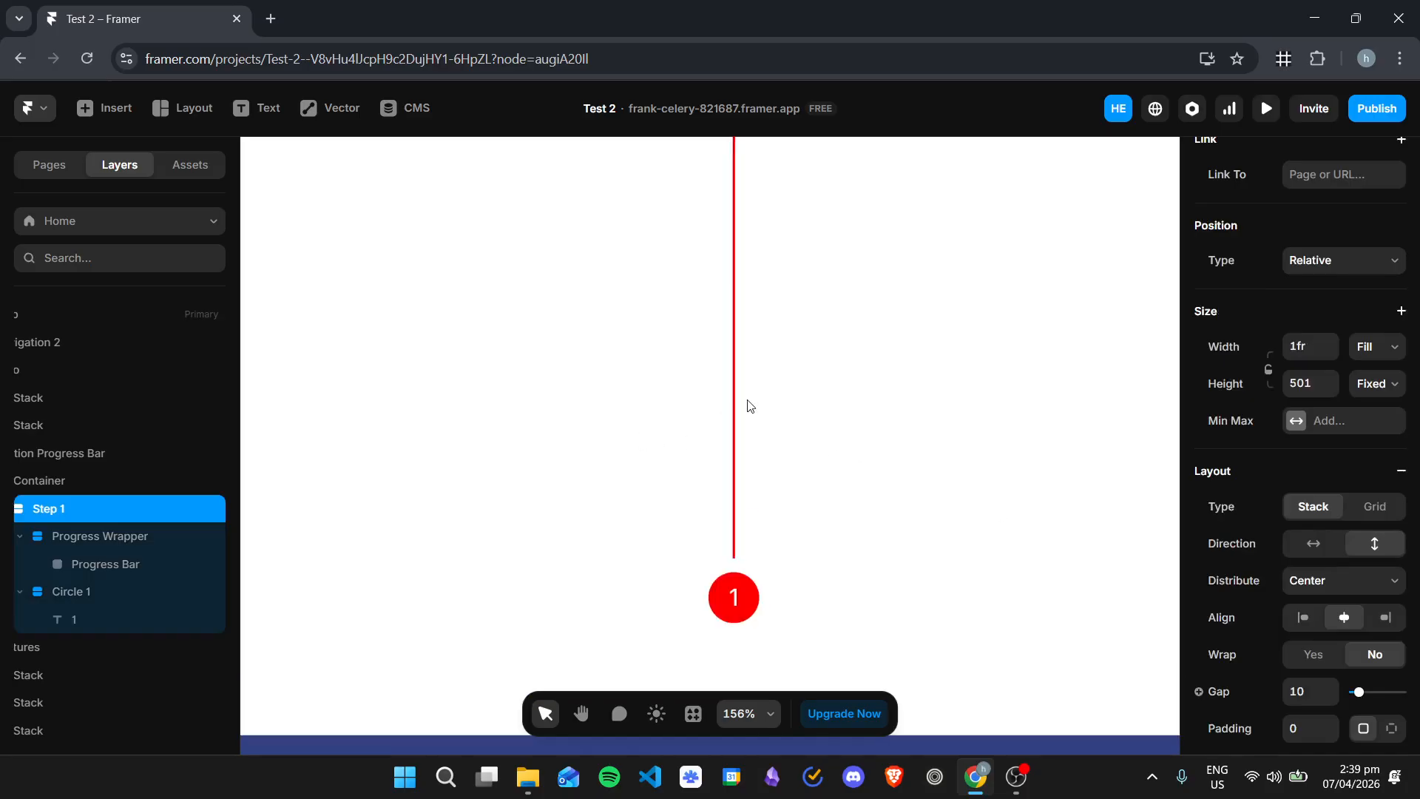
# Step: Collapse the Features group in the layer tree
pyautogui.scroll(-1, 572, 413)
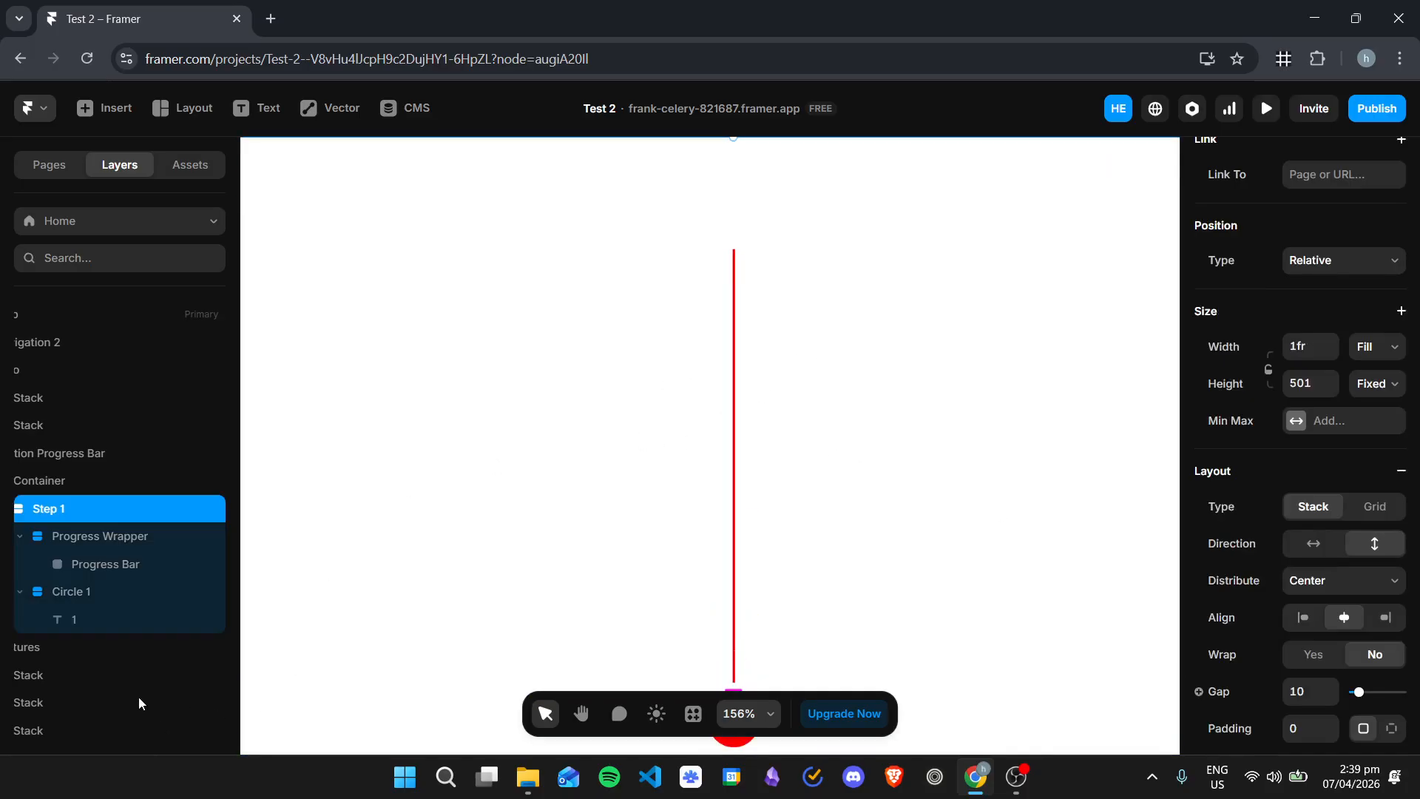
pyautogui.hscroll(-2, 32, 575)
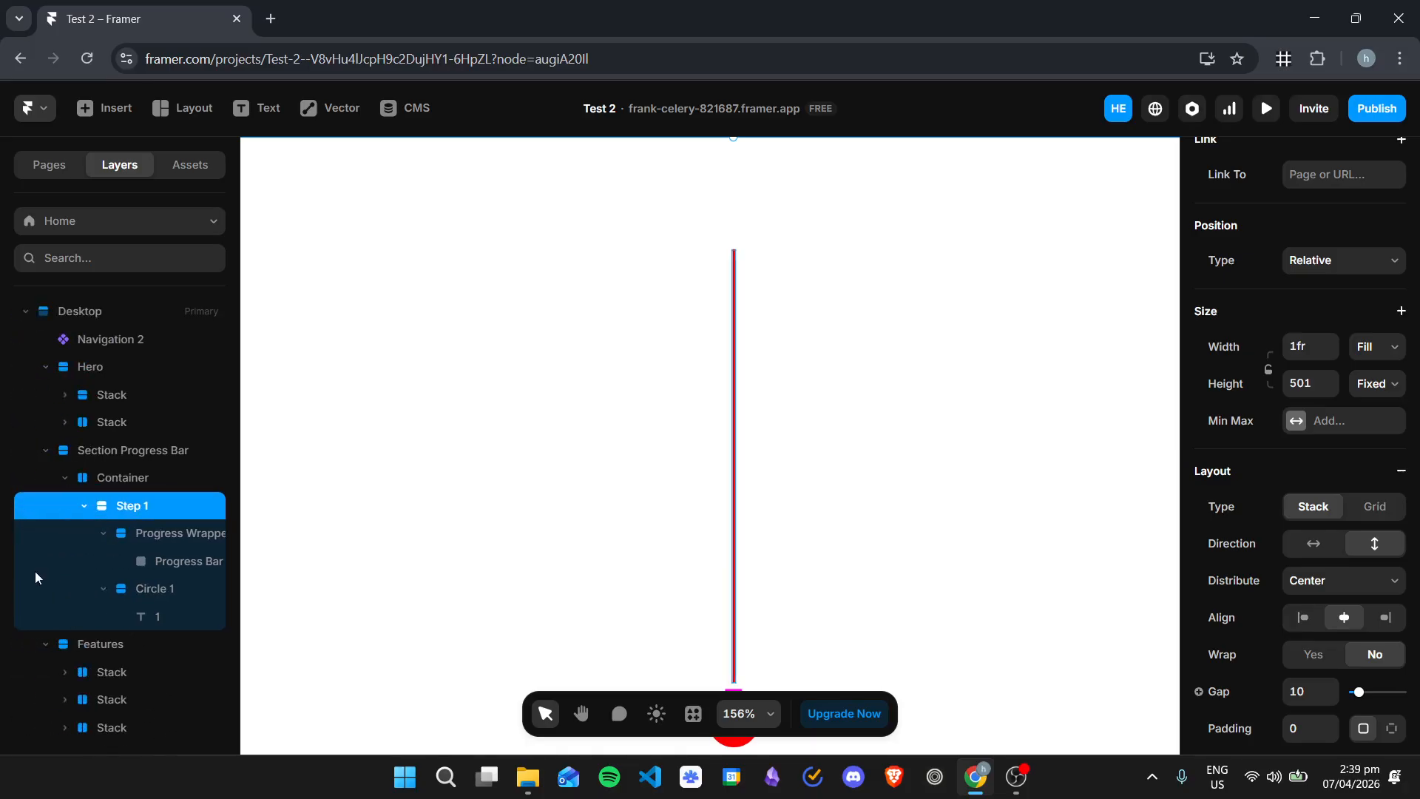
pyautogui.click(49, 648)
pyautogui.scroll(-3, 962, 392)
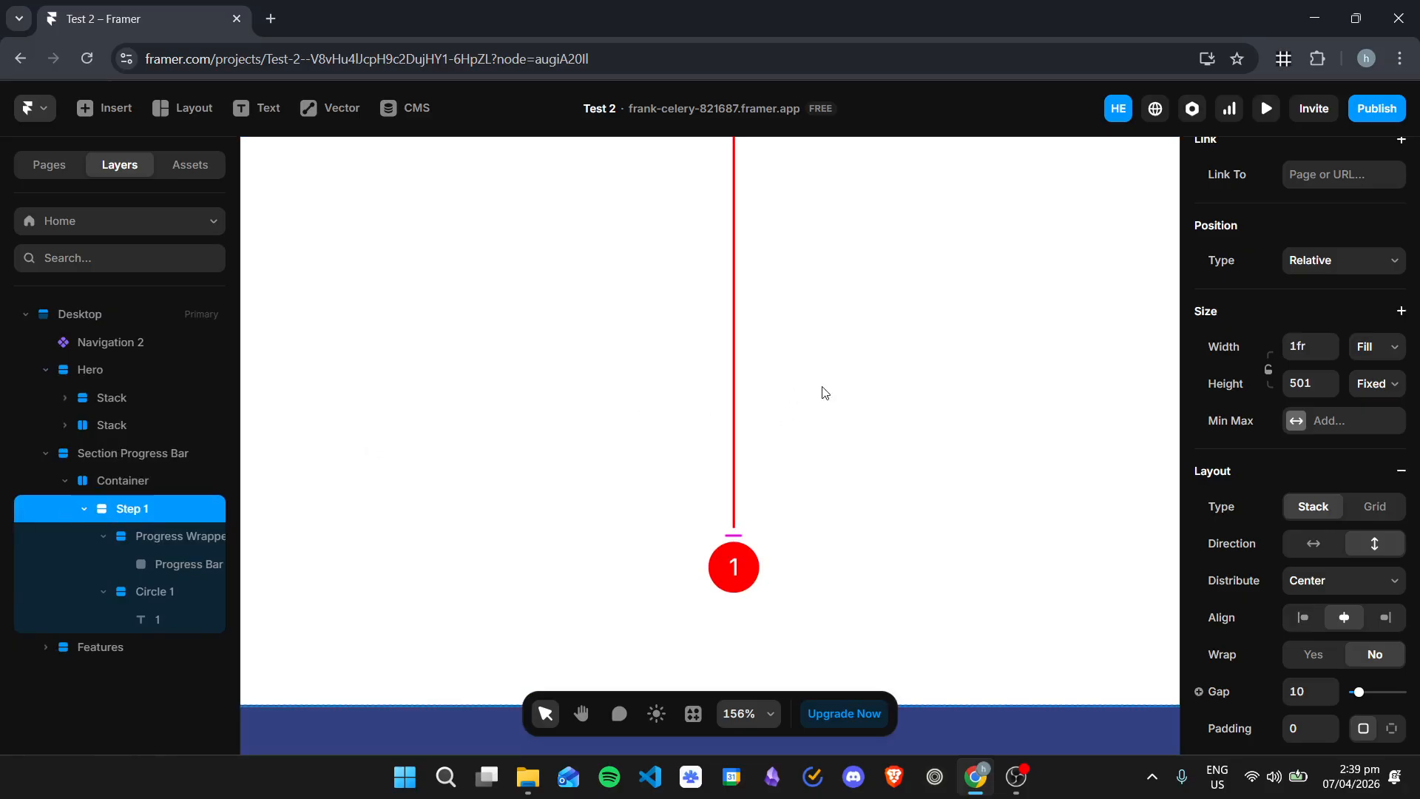
# Step: Add a scroll section named "step1" to the Progress Bar layer
pyautogui.click(173, 558)
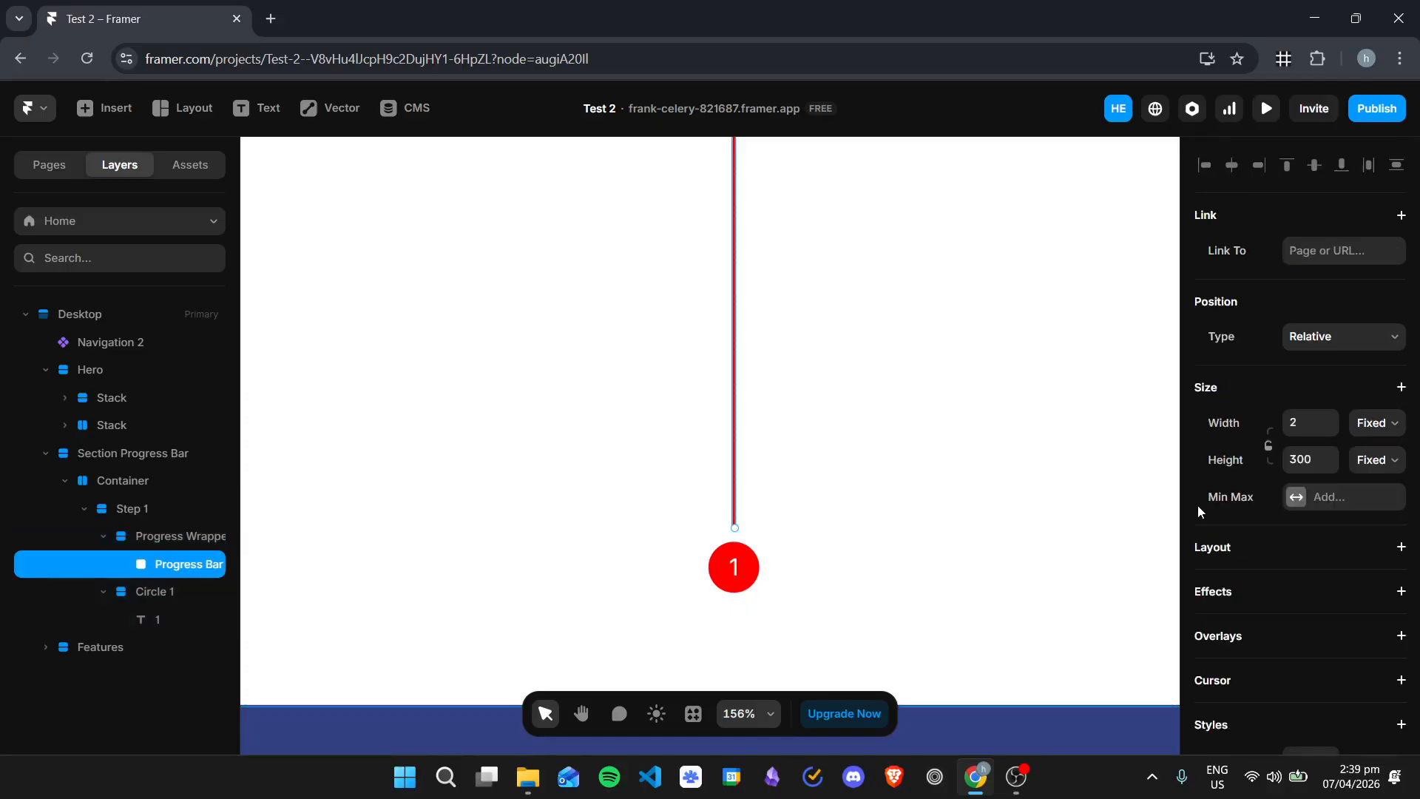
pyautogui.scroll(-5, 1243, 481)
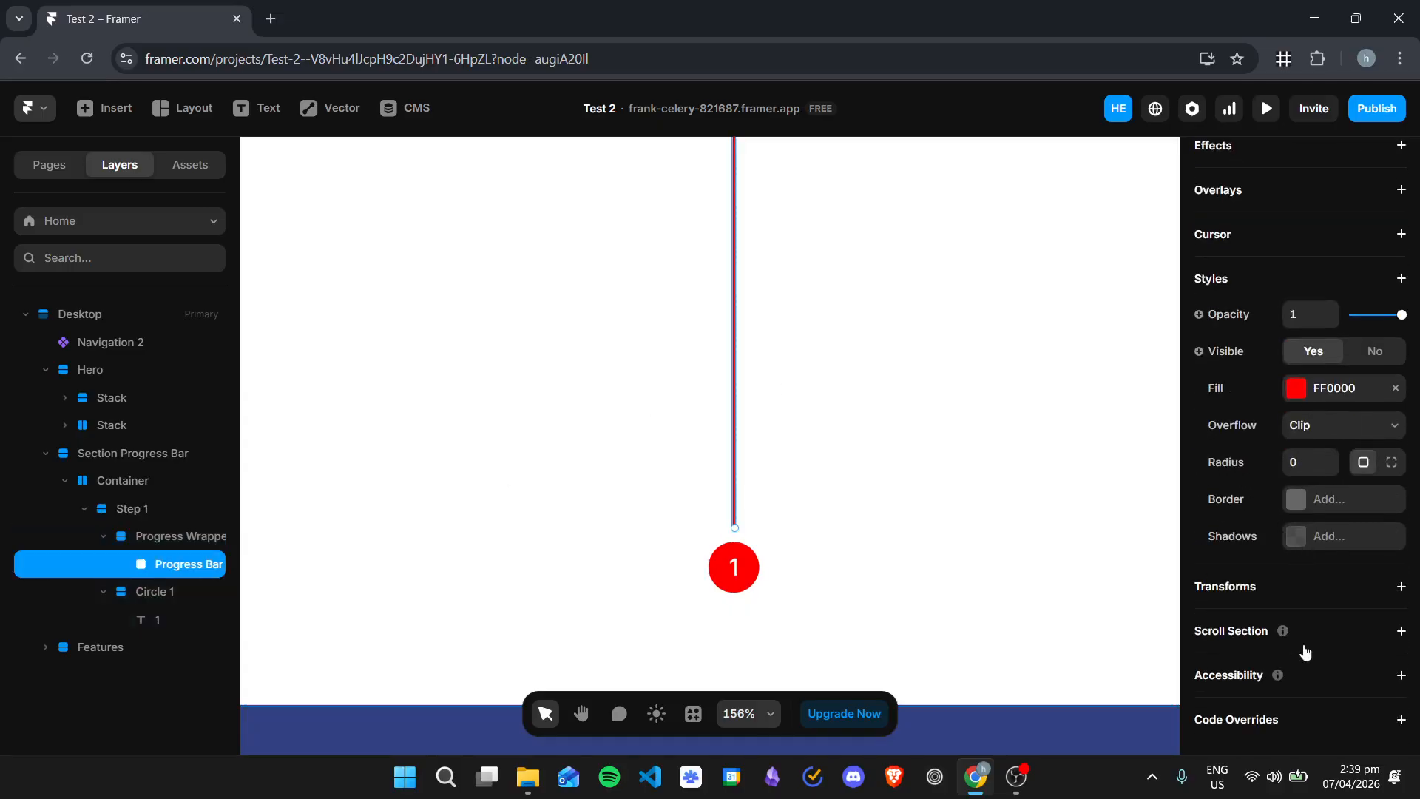
pyautogui.click(1306, 650)
pyautogui.click(1327, 665)
pyautogui.write('step1')
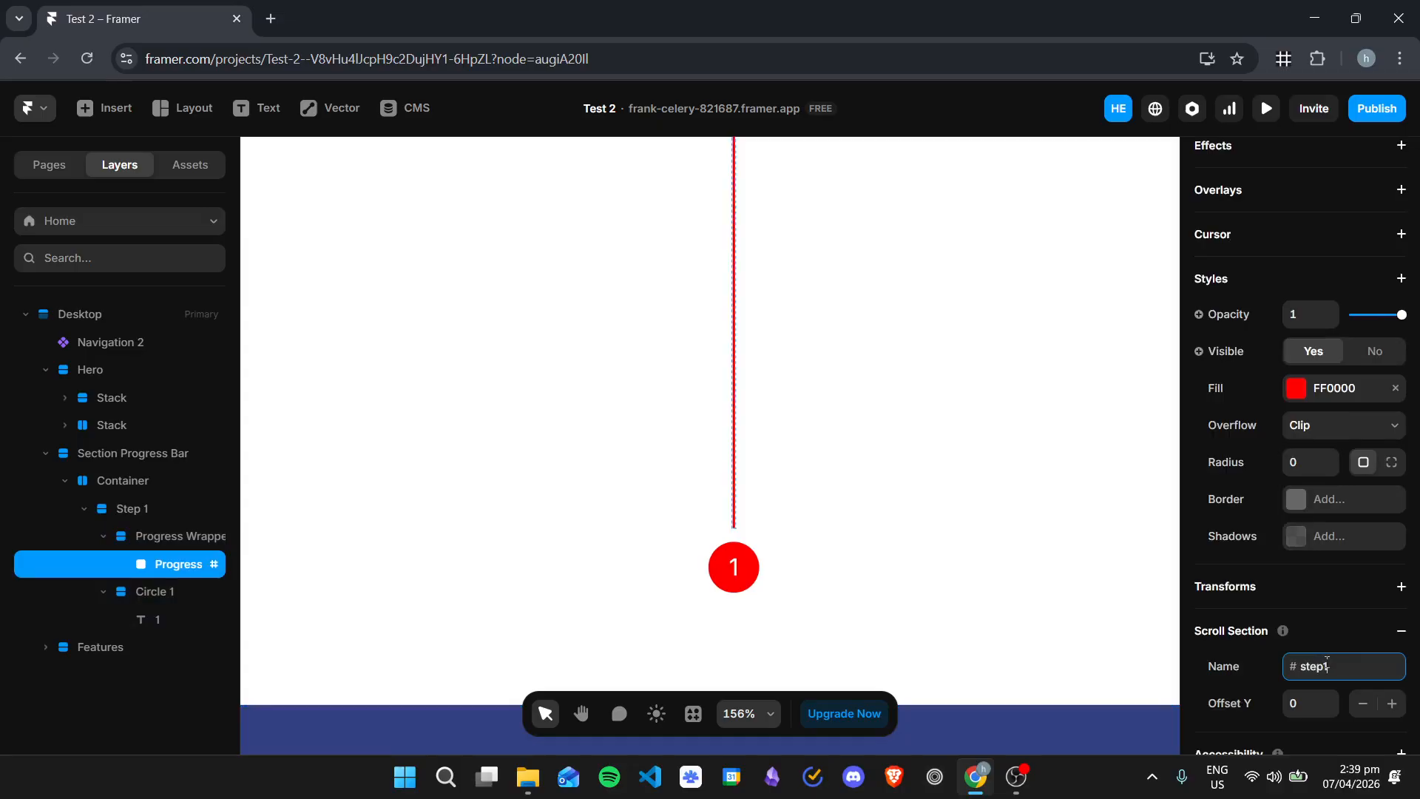
# Step: Add a Scroll Transform effect to the Progress Bar, triggered by Section in View with #step1 as the section
pyautogui.scroll(6, 1373, 441)
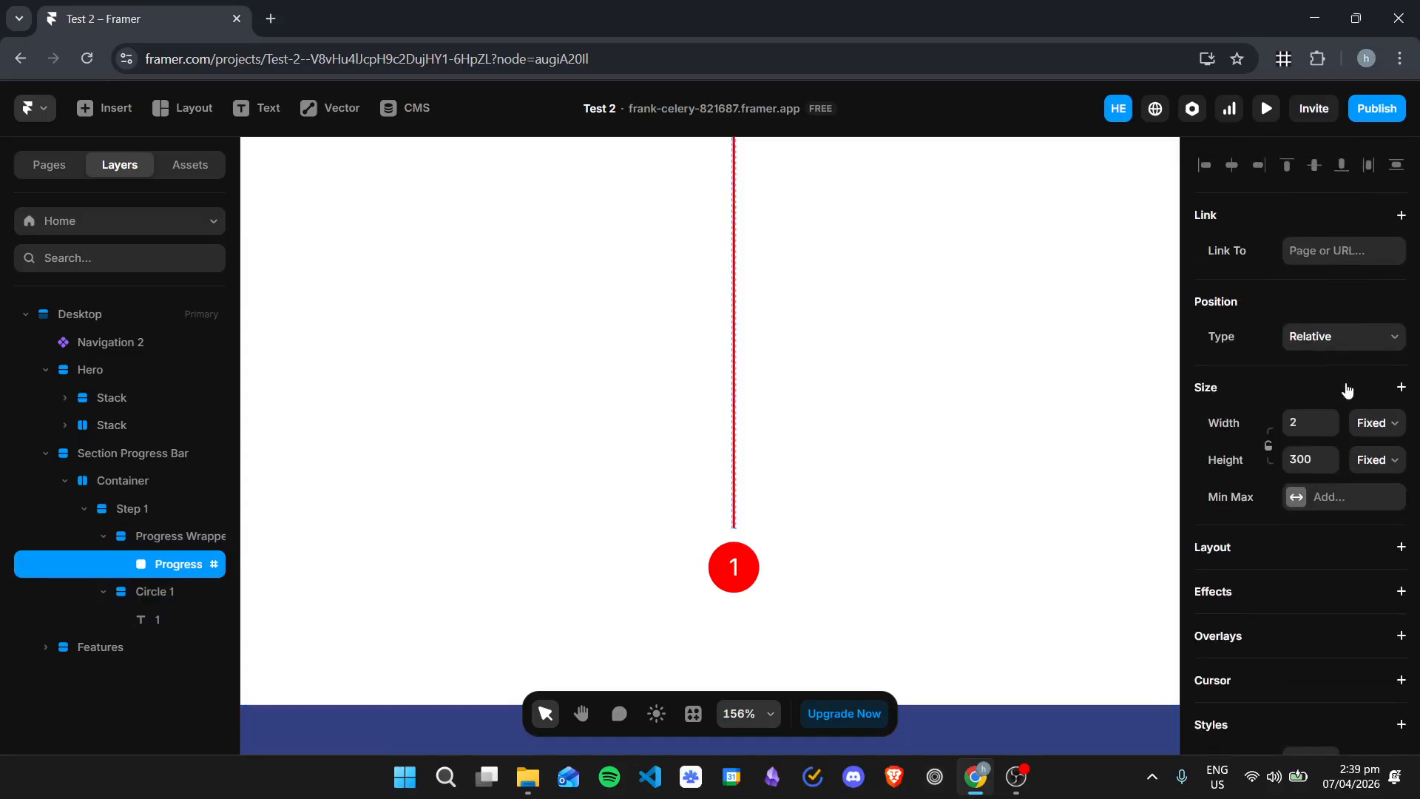
pyautogui.scroll(-1, 1273, 466)
pyautogui.click(1271, 498)
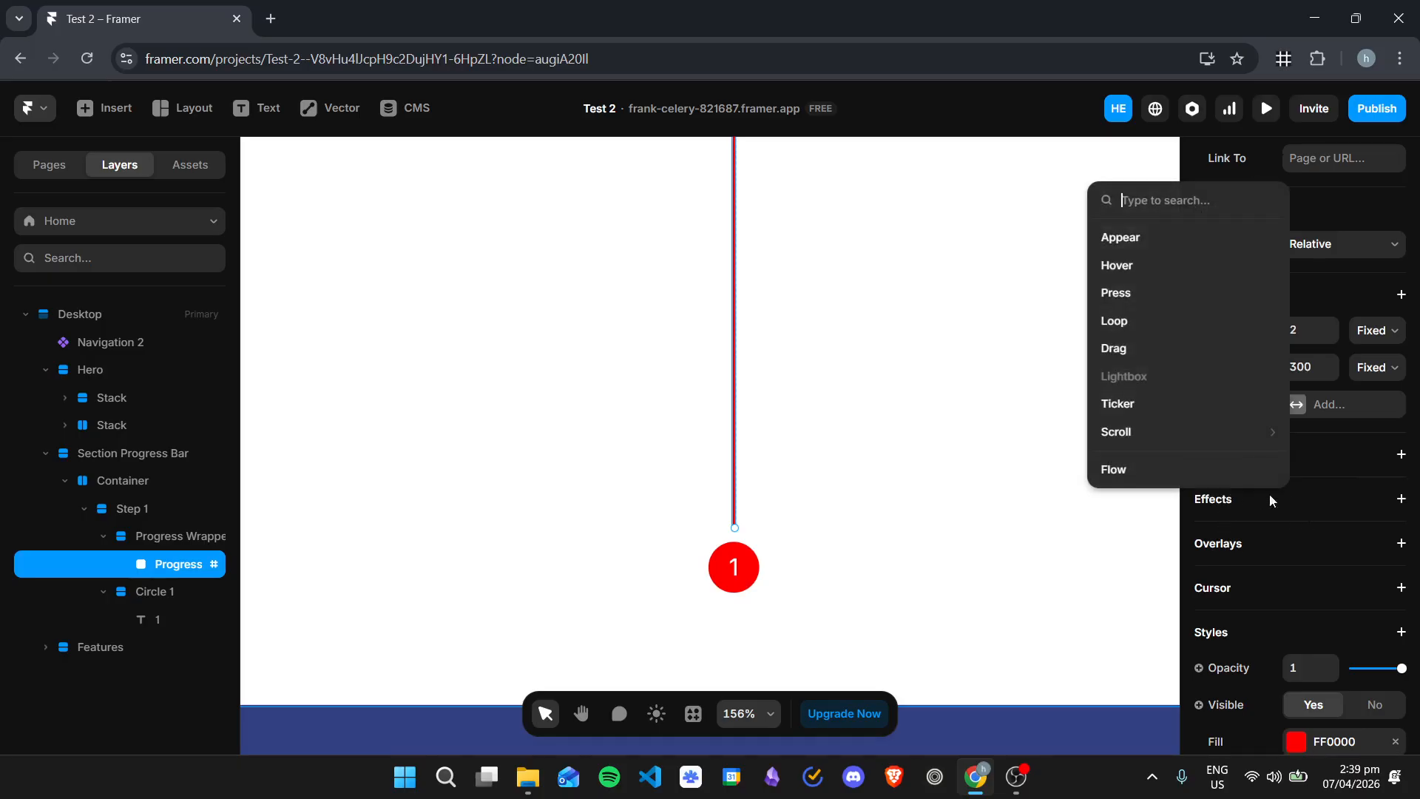
pyautogui.moveTo(1193, 428)
pyautogui.click(979, 494)
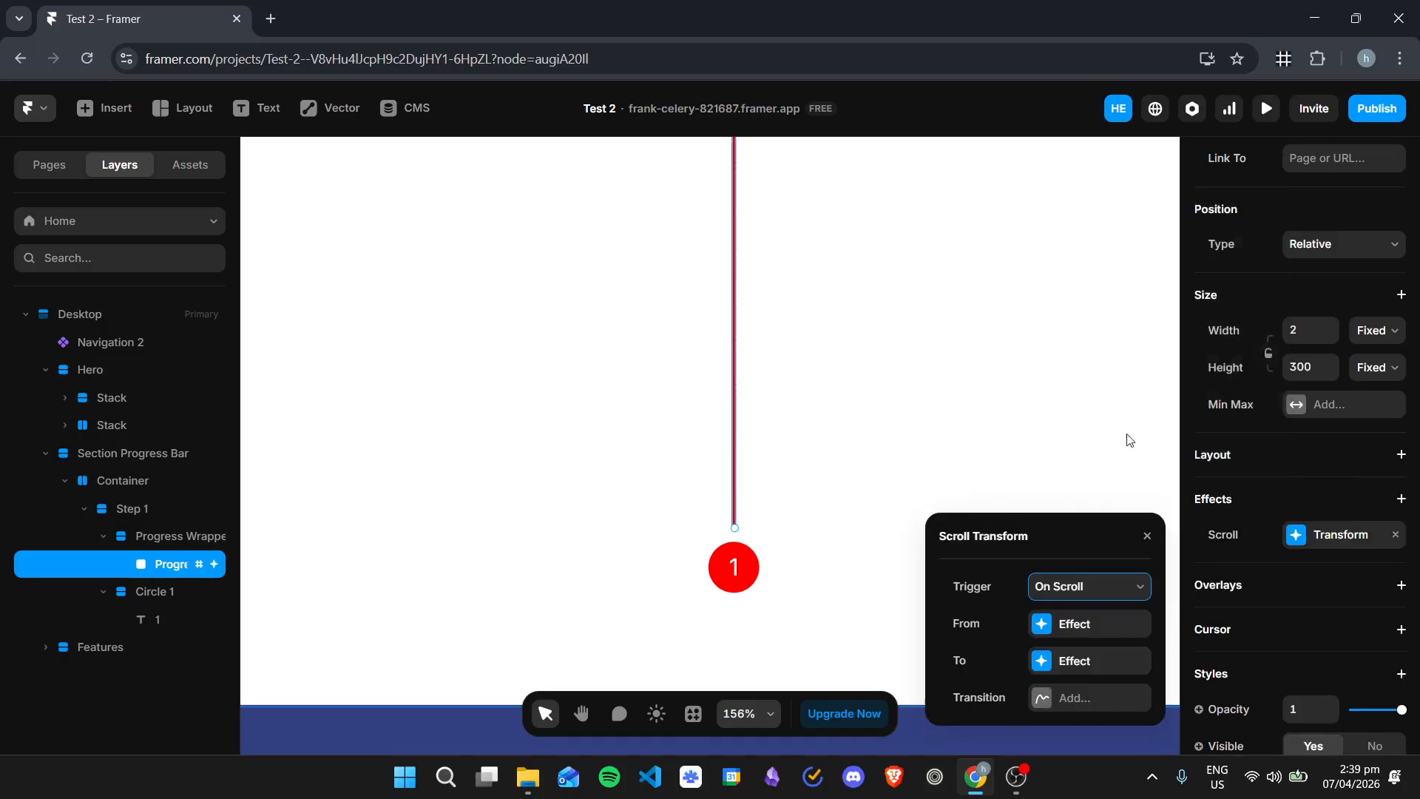
pyautogui.click(1085, 588)
pyautogui.click(1080, 654)
pyautogui.click(1076, 547)
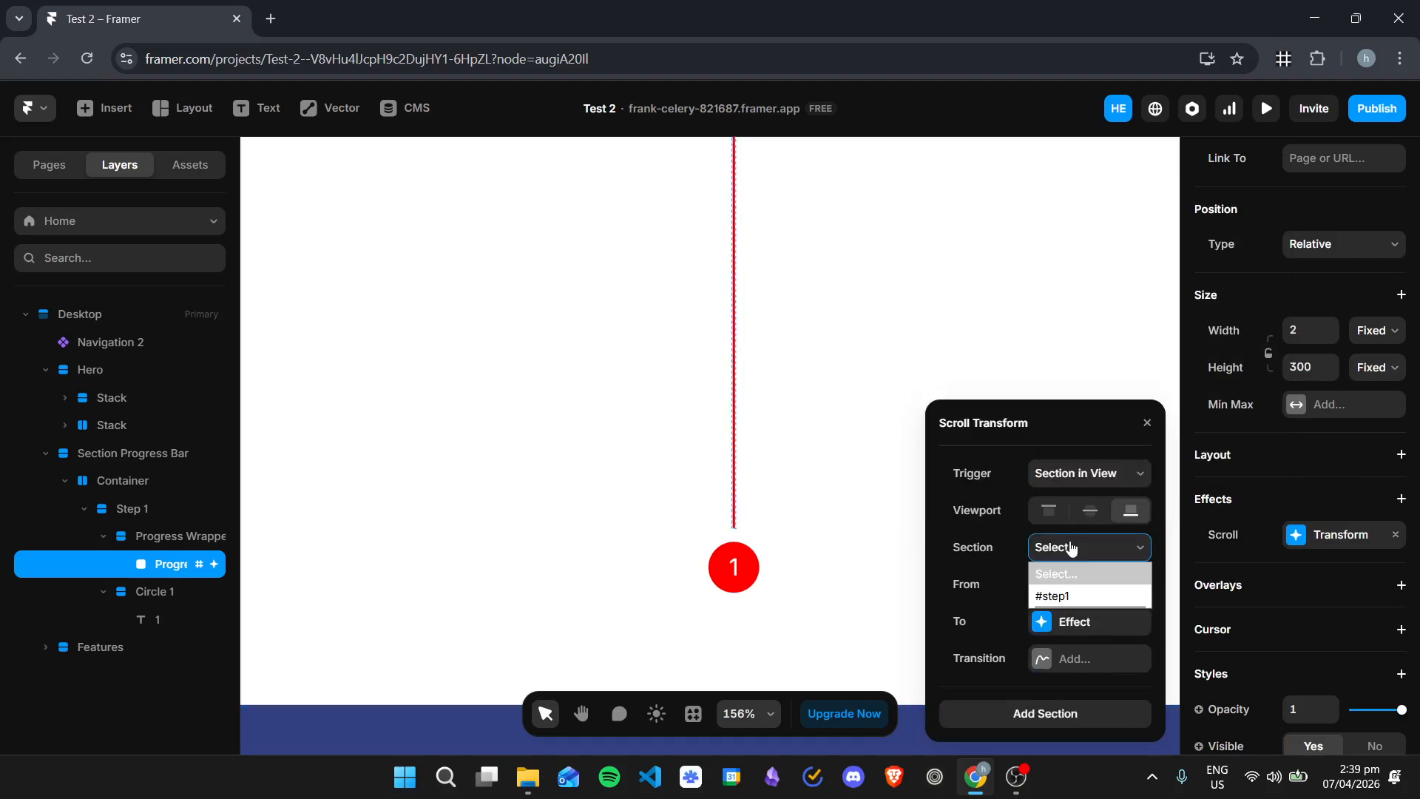
pyautogui.click(1080, 596)
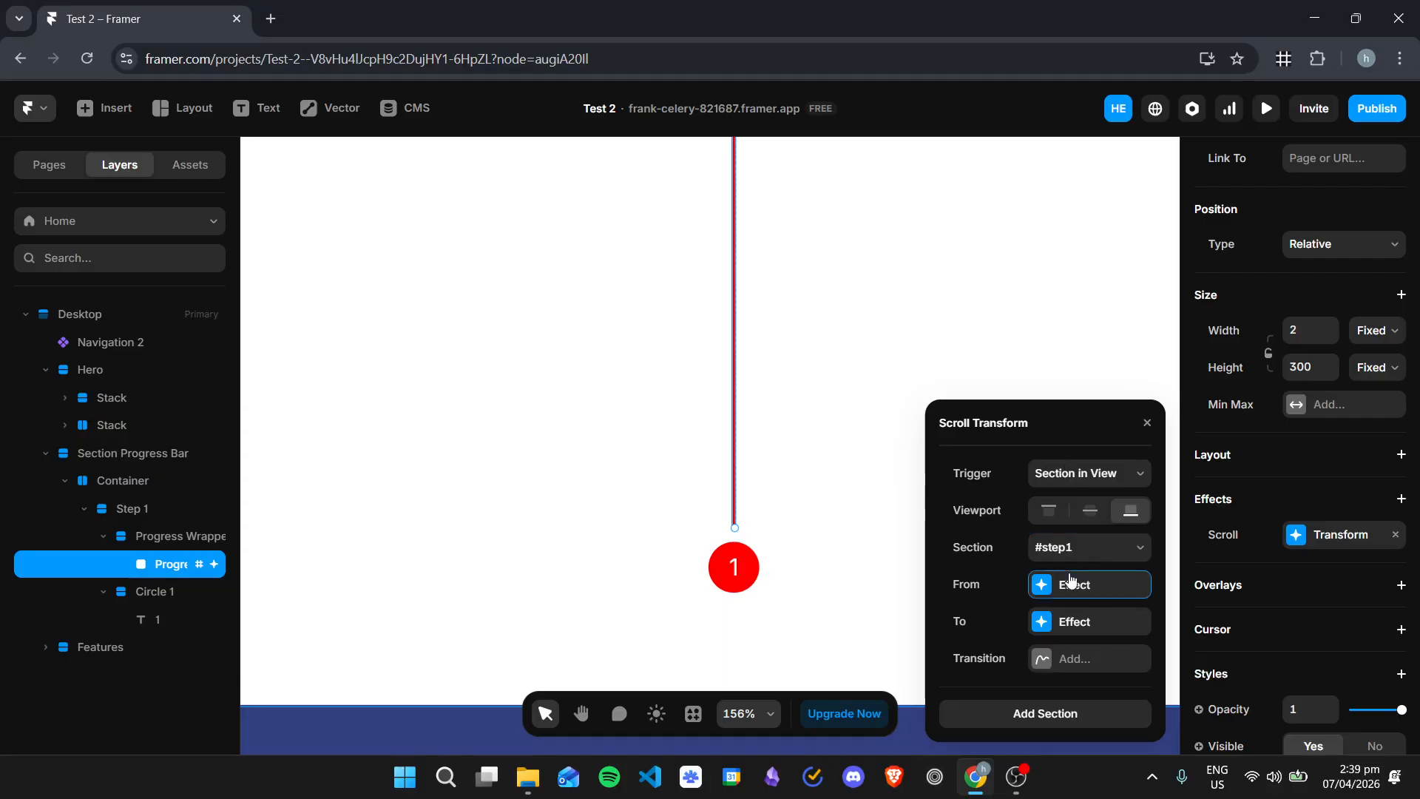
# Step: Set the scroll transform's From state to opacity 1, scale 1 and a Y offset of -301
pyautogui.click(1091, 584)
pyautogui.write('1')
pyautogui.click(1058, 517)
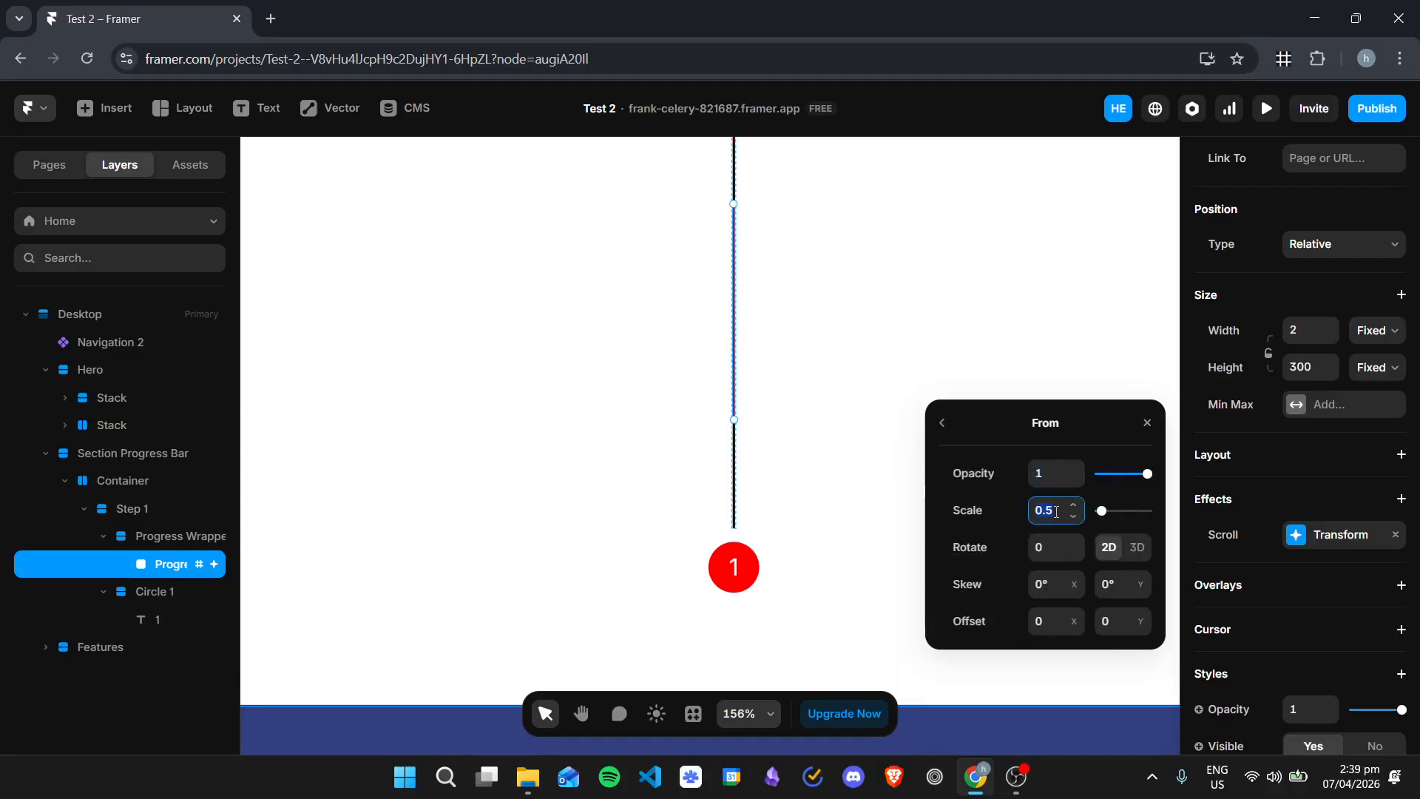
pyautogui.write('1')
pyautogui.click(1113, 623)
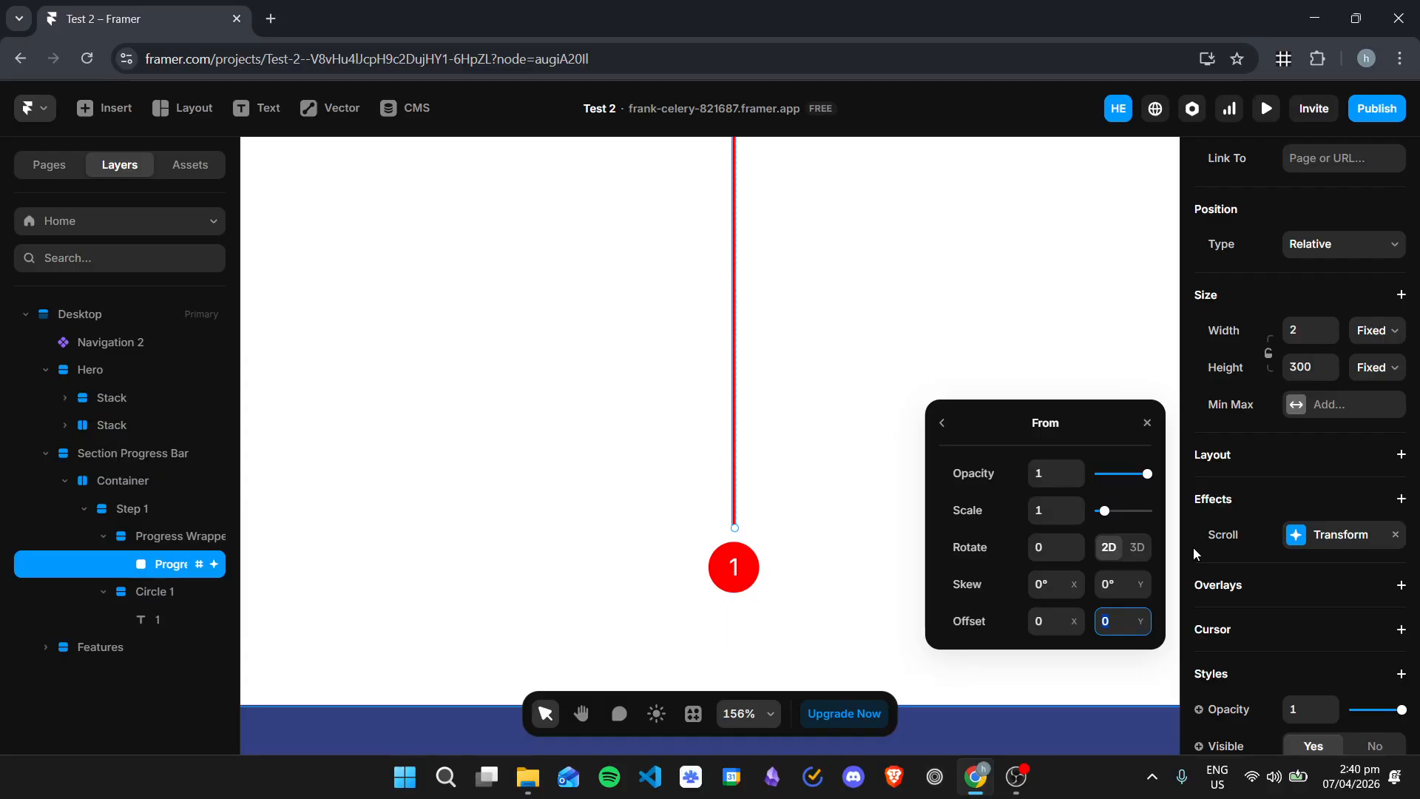
pyautogui.write('-301')
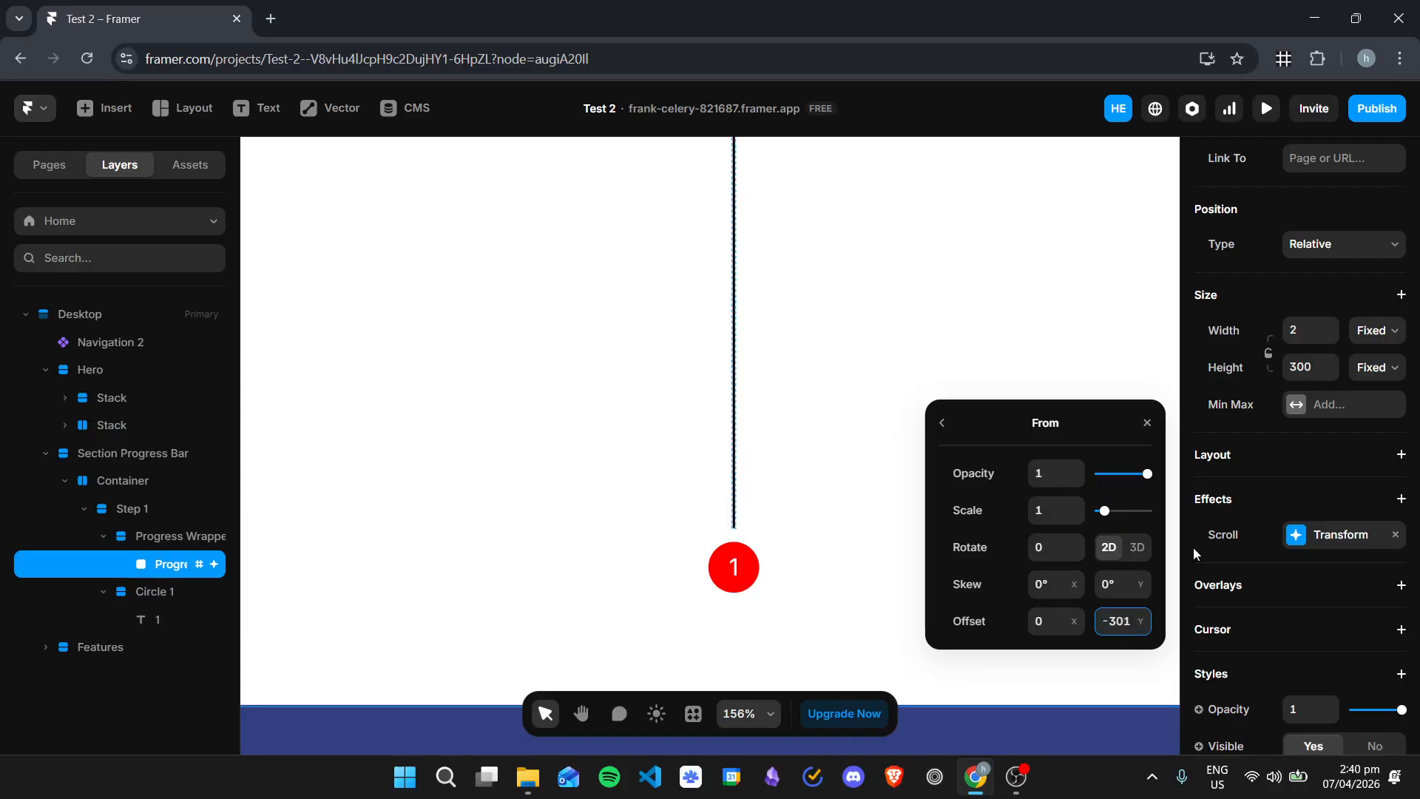
pyautogui.scroll(1, 841, 451)
pyautogui.scroll(-3, 848, 452)
pyautogui.scroll(3, 849, 453)
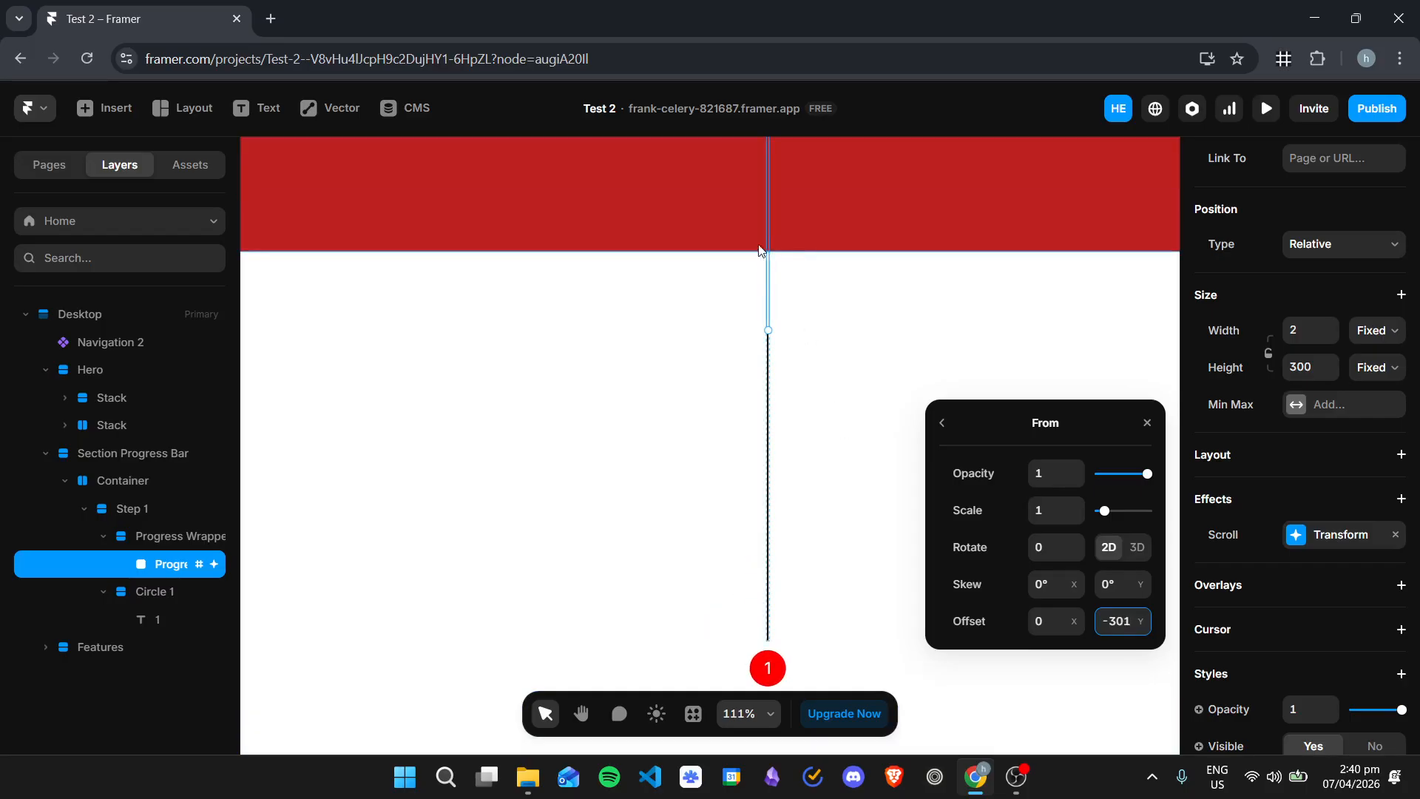
pyautogui.scroll(-2, 834, 459)
pyautogui.click(861, 530)
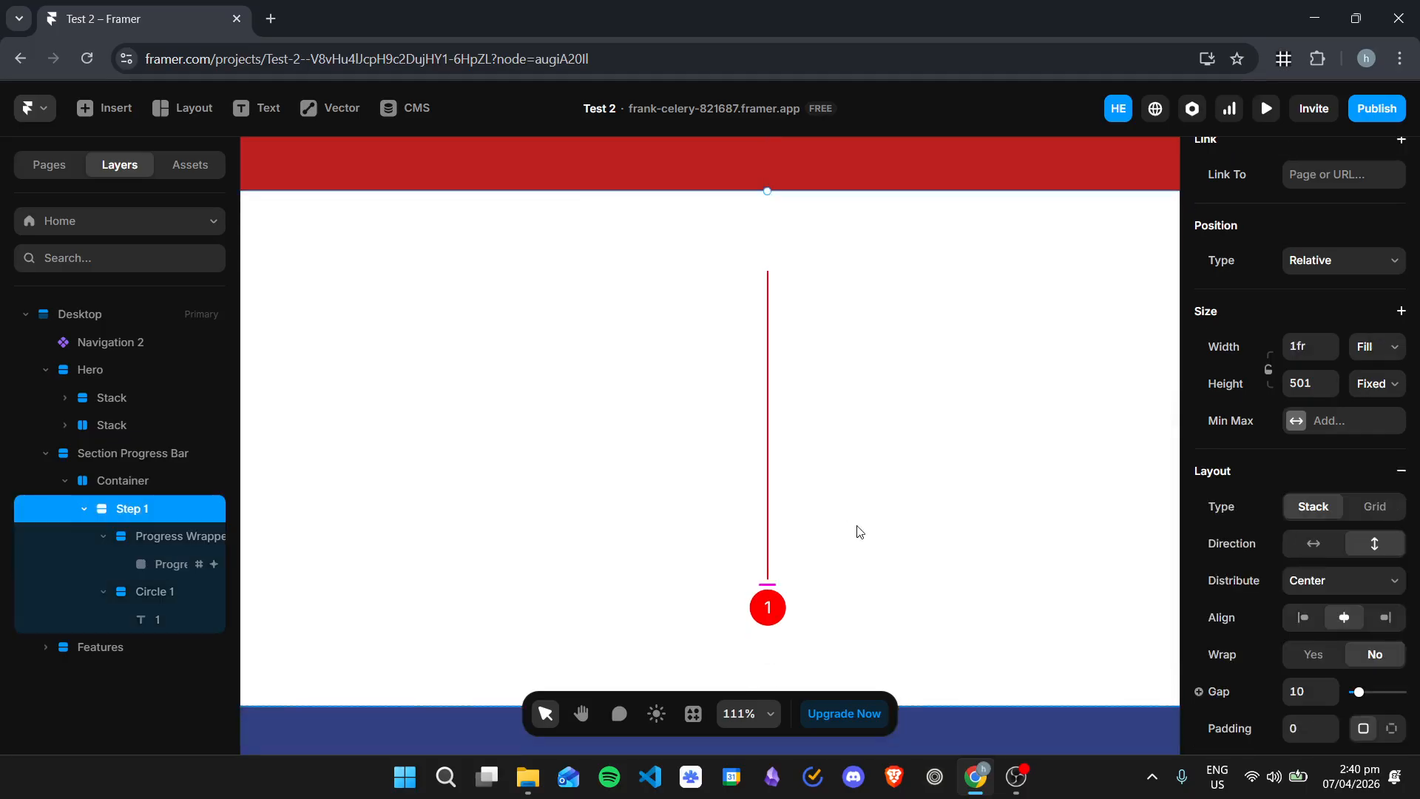
# Step: Preview the landing page and scroll back and forth past the progress bar to examine when its red line fills
pyautogui.click(1266, 108)
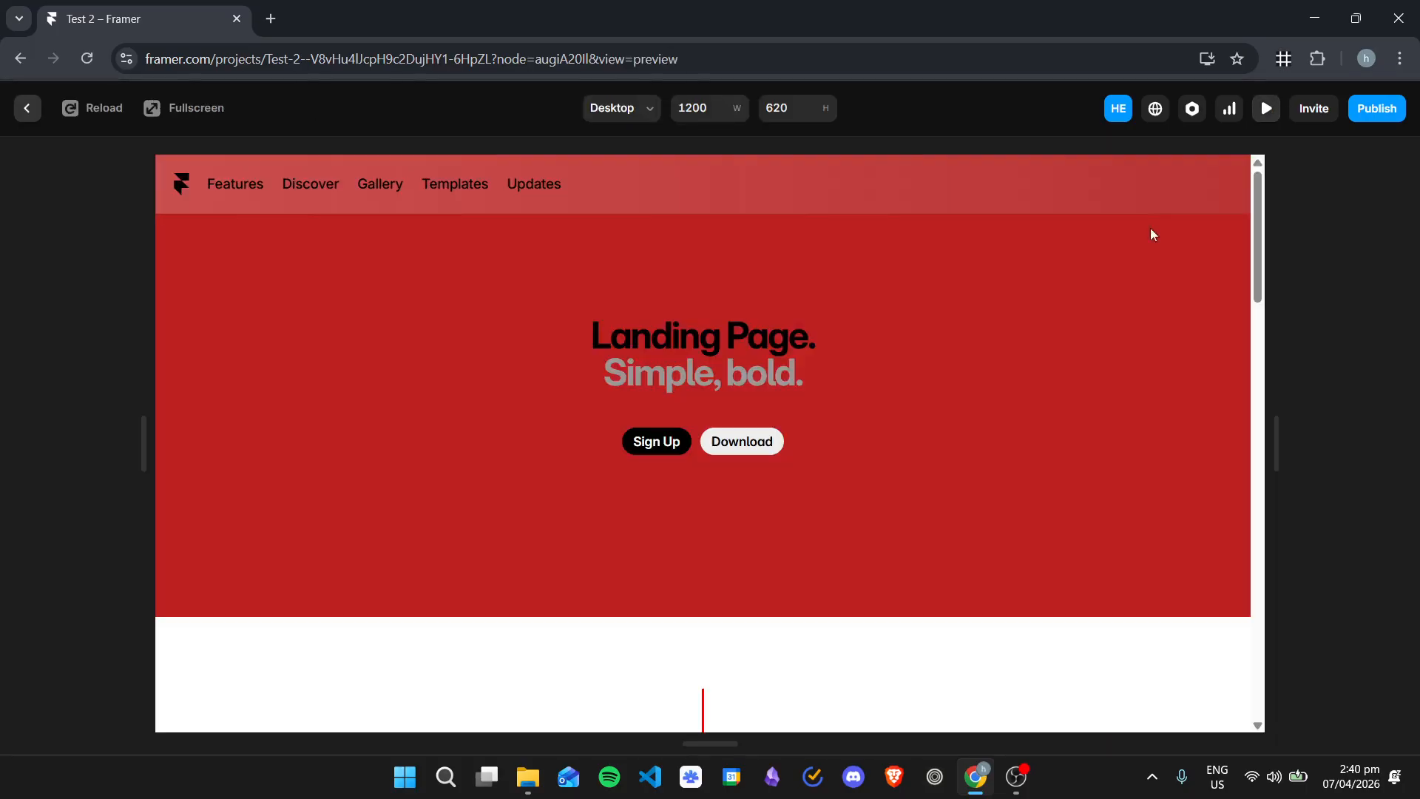
pyautogui.scroll(-3, 859, 468)
pyautogui.scroll(-3, 875, 470)
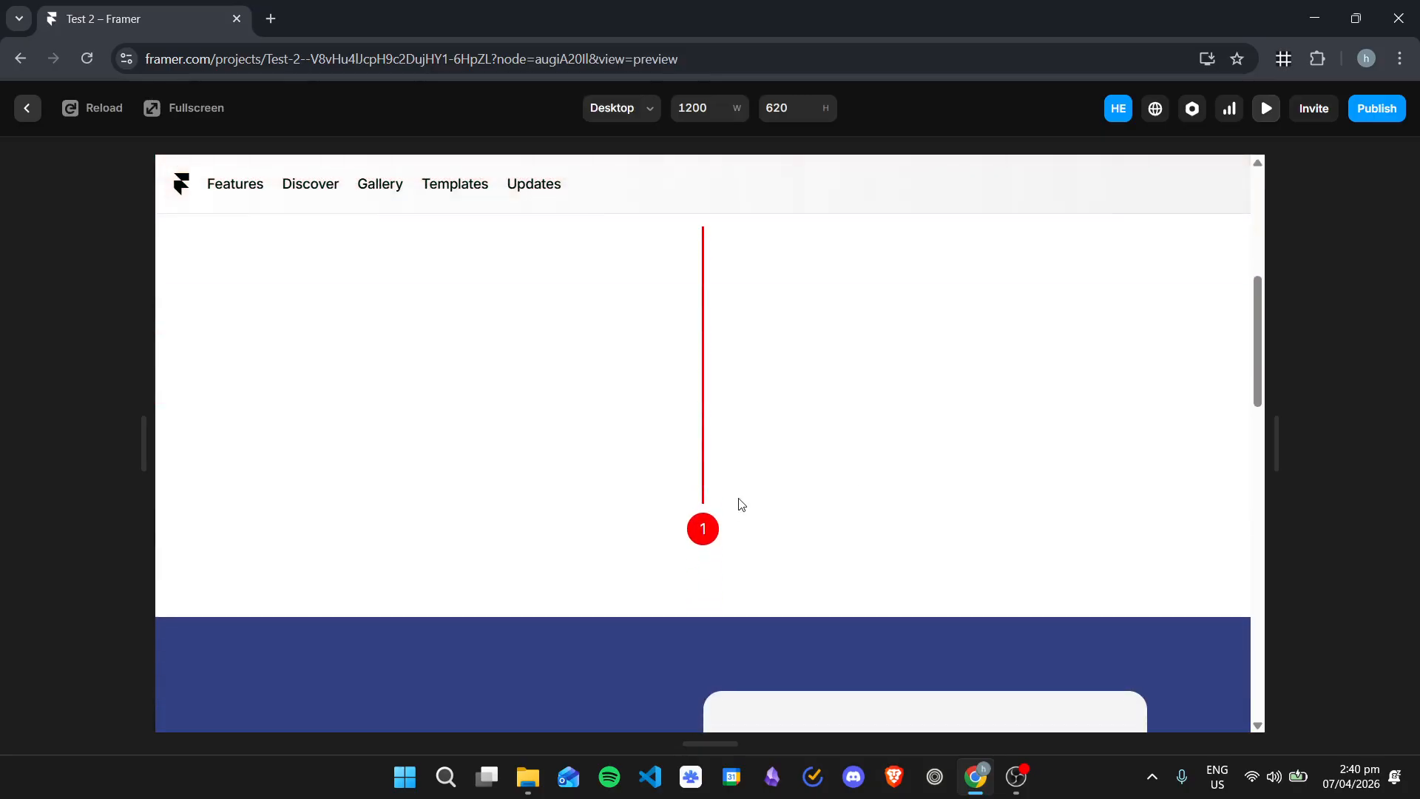
pyautogui.scroll(6, 742, 501)
pyautogui.scroll(-5, 735, 503)
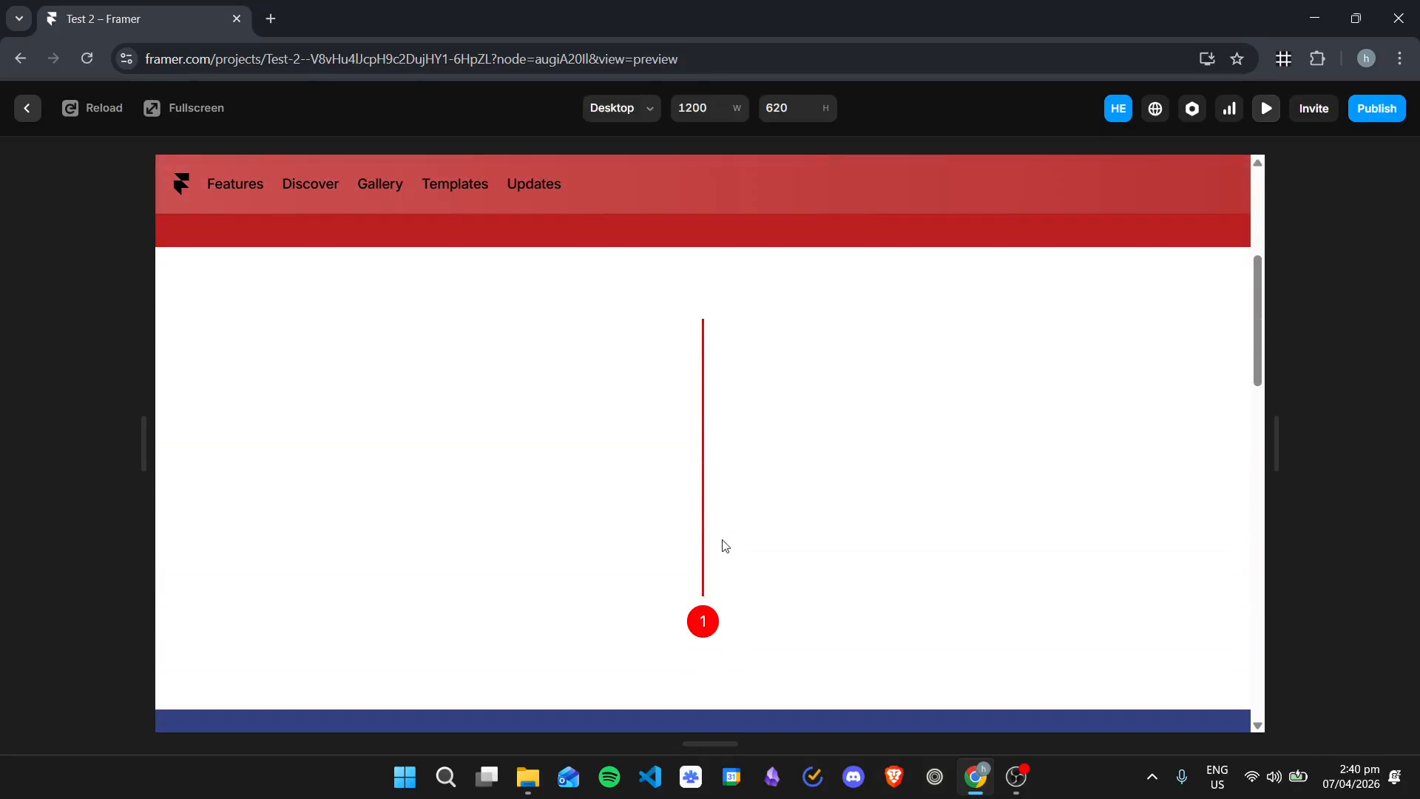
pyautogui.scroll(5, 718, 503)
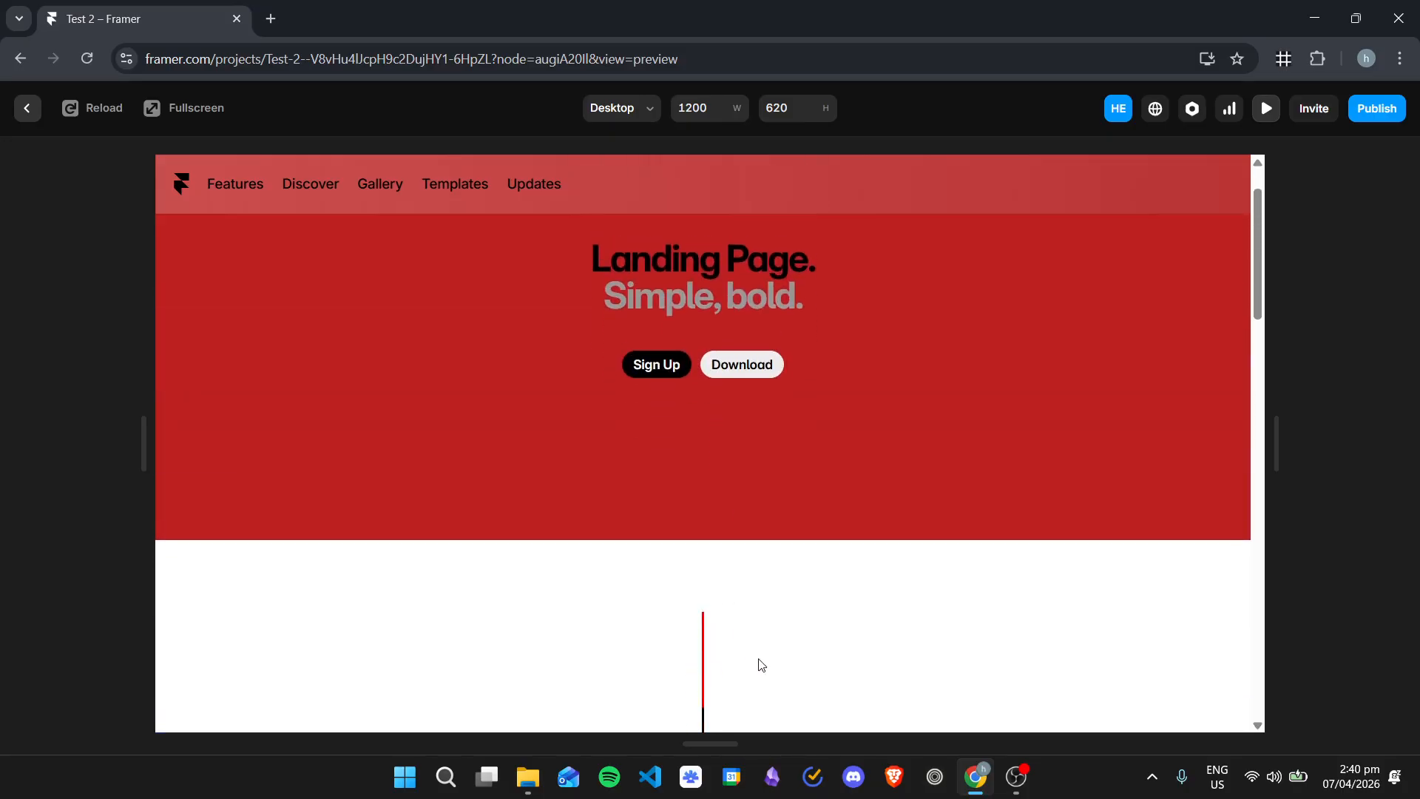
pyautogui.scroll(-4, 721, 651)
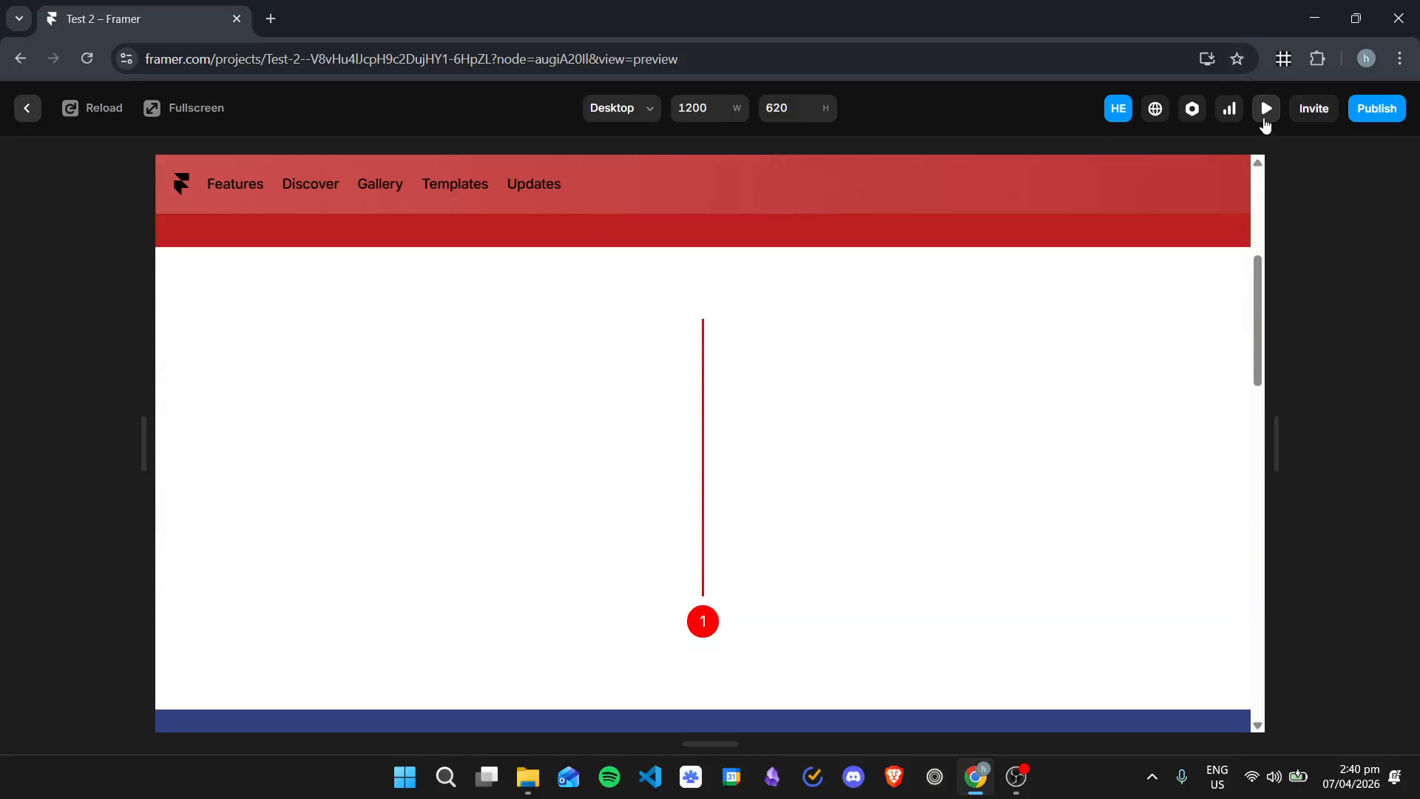
pyautogui.click(1266, 121)
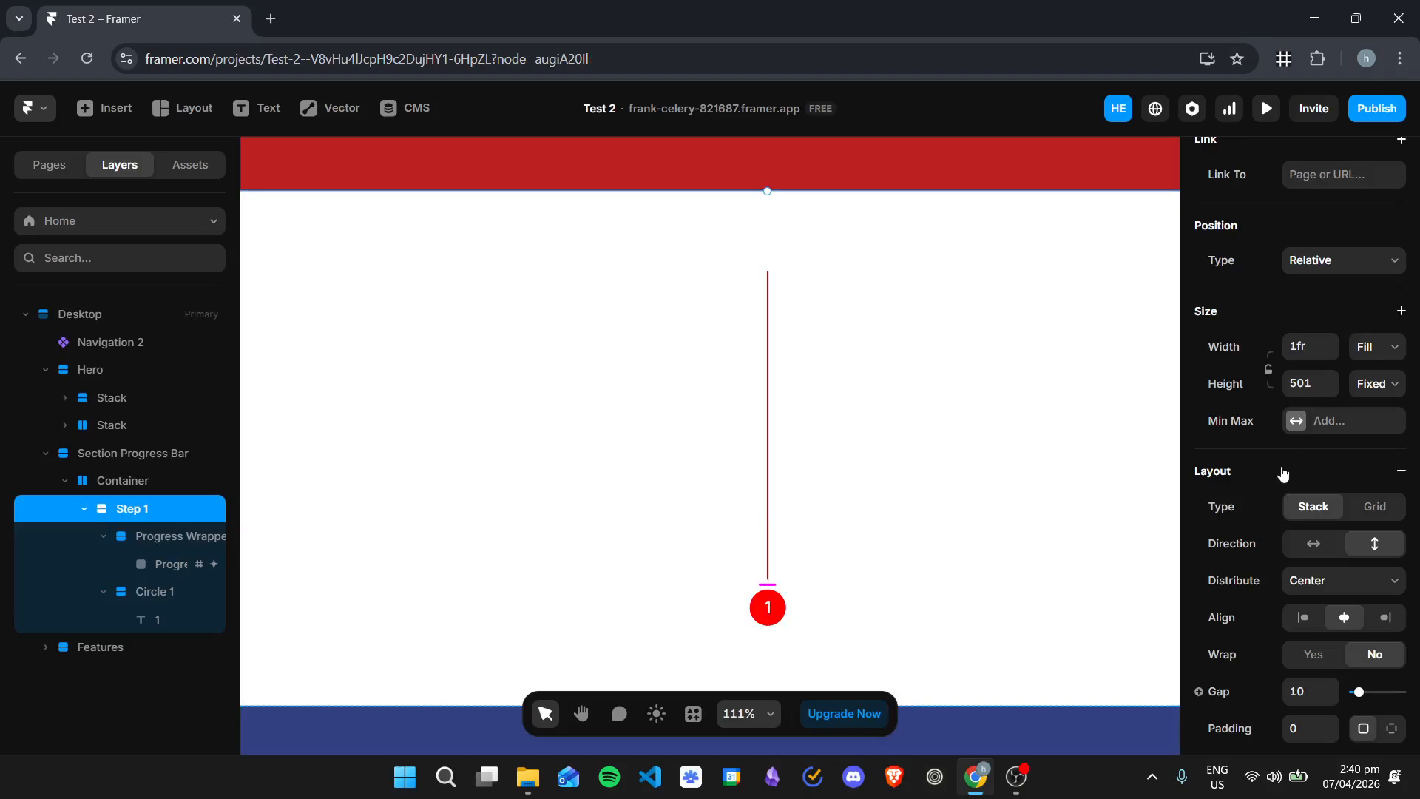
# Step: Change the Progress Bar's scroll transform viewport trigger to the center of the viewport
pyautogui.scroll(-3, 1289, 462)
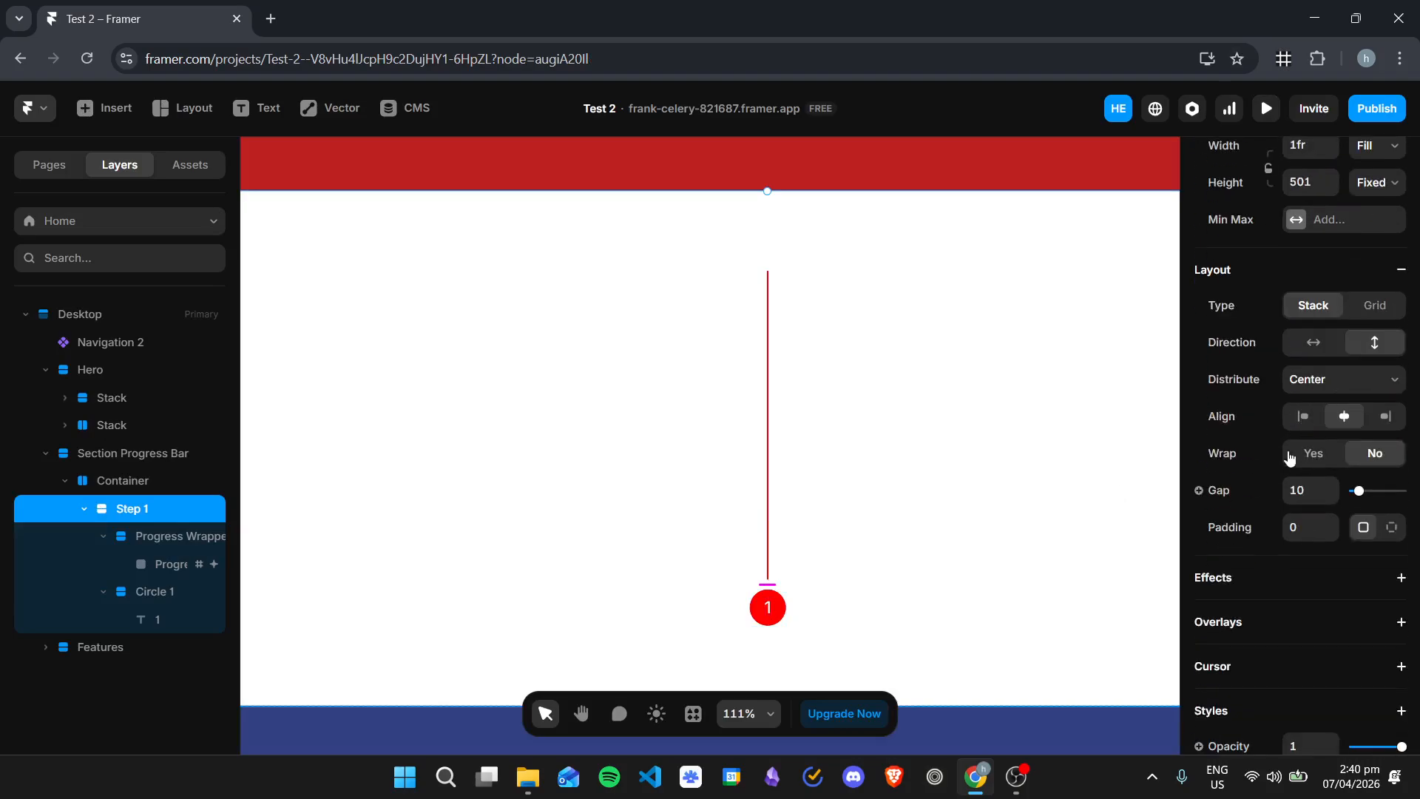
pyautogui.click(134, 568)
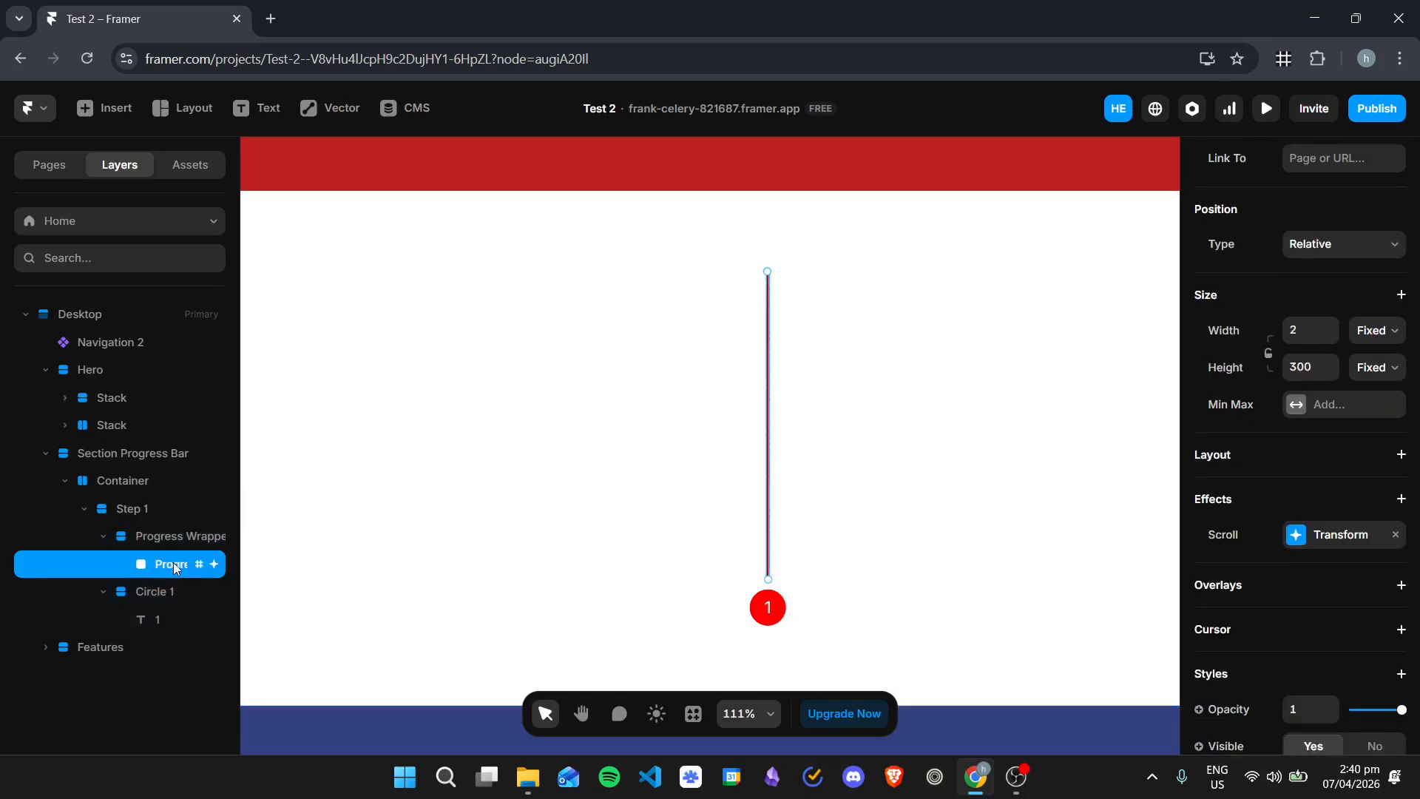
pyautogui.click(1353, 550)
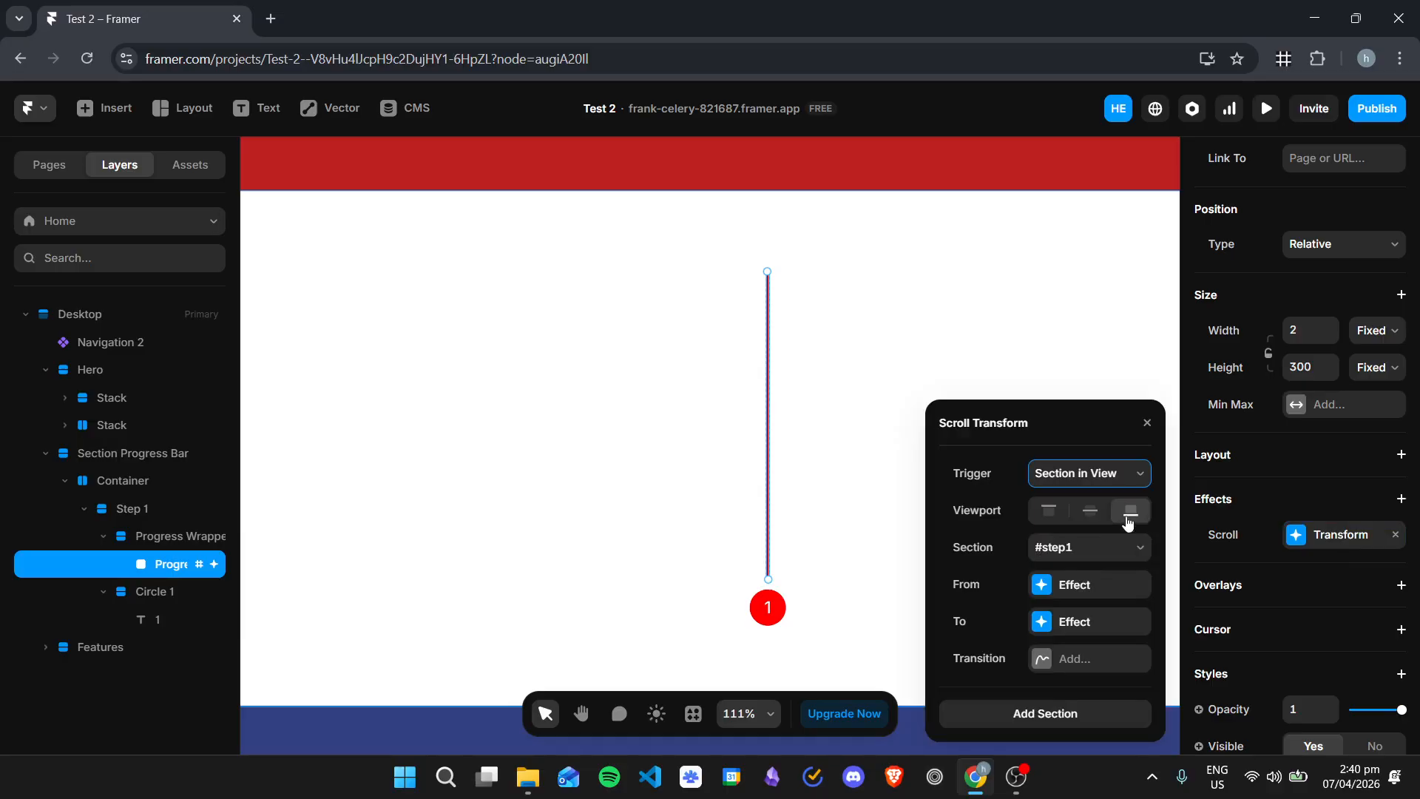
pyautogui.click(1097, 514)
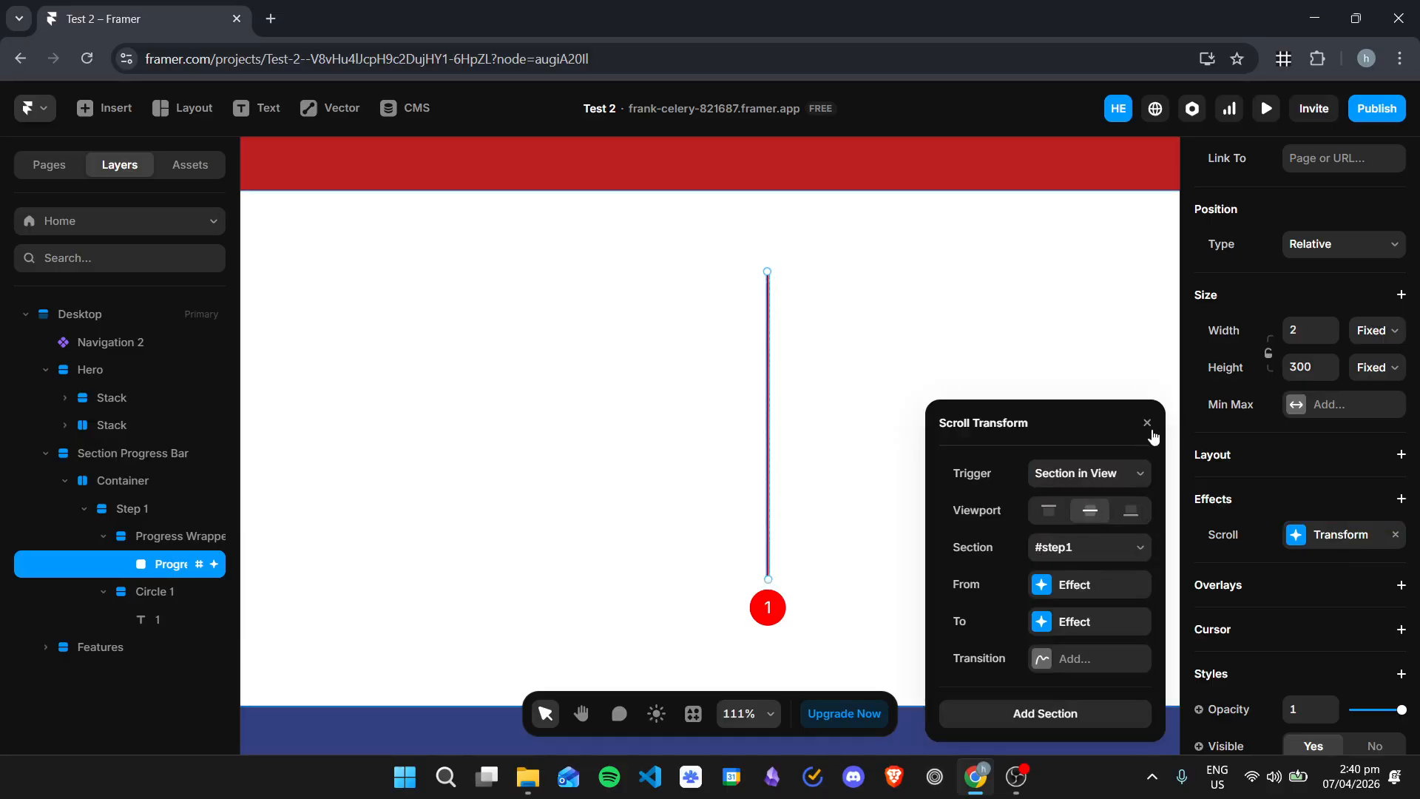
pyautogui.click(1148, 424)
# Step: Preview the page again and scroll through Step 1 to check the line's fill against the viewport center
pyautogui.click(1265, 110)
pyautogui.scroll(-3, 798, 525)
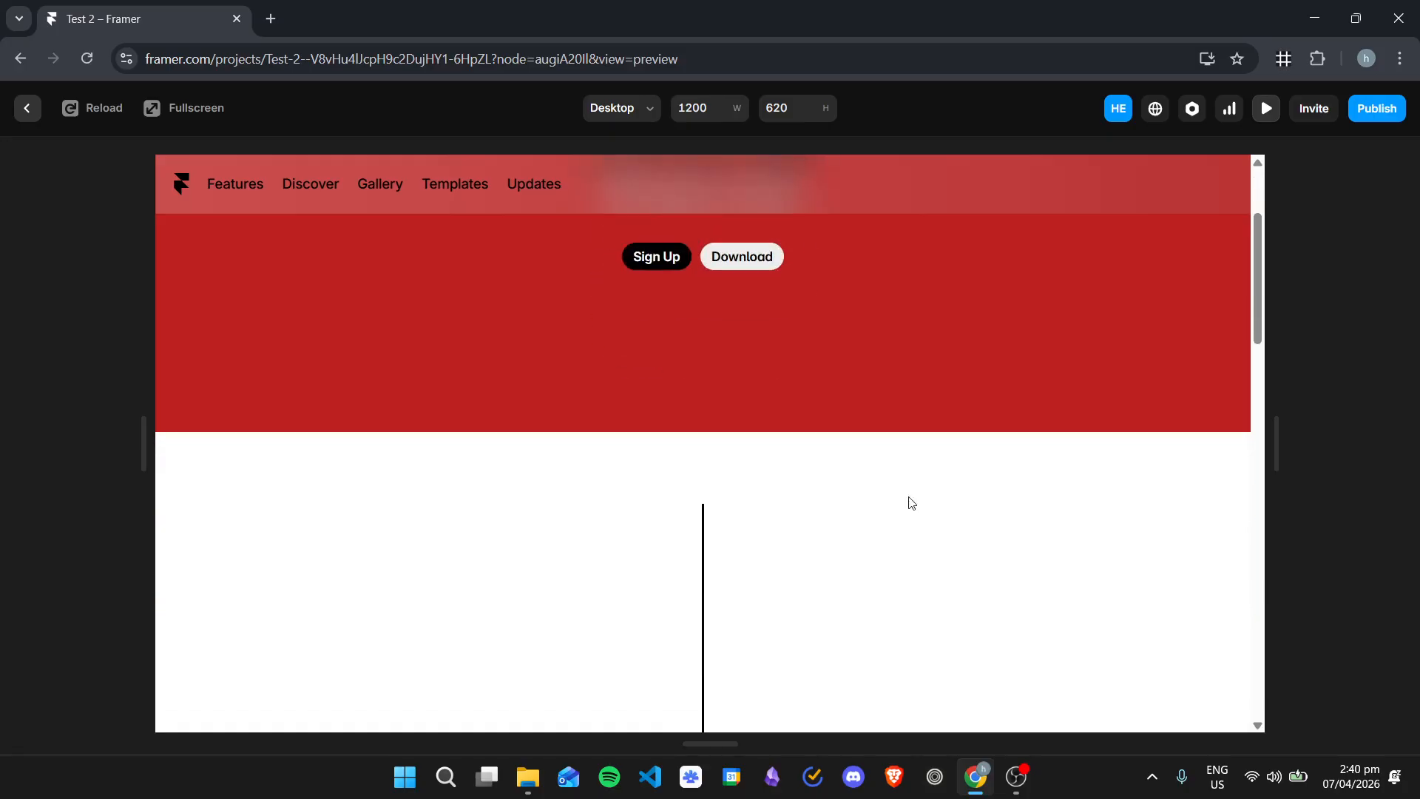
pyautogui.scroll(-2, 830, 527)
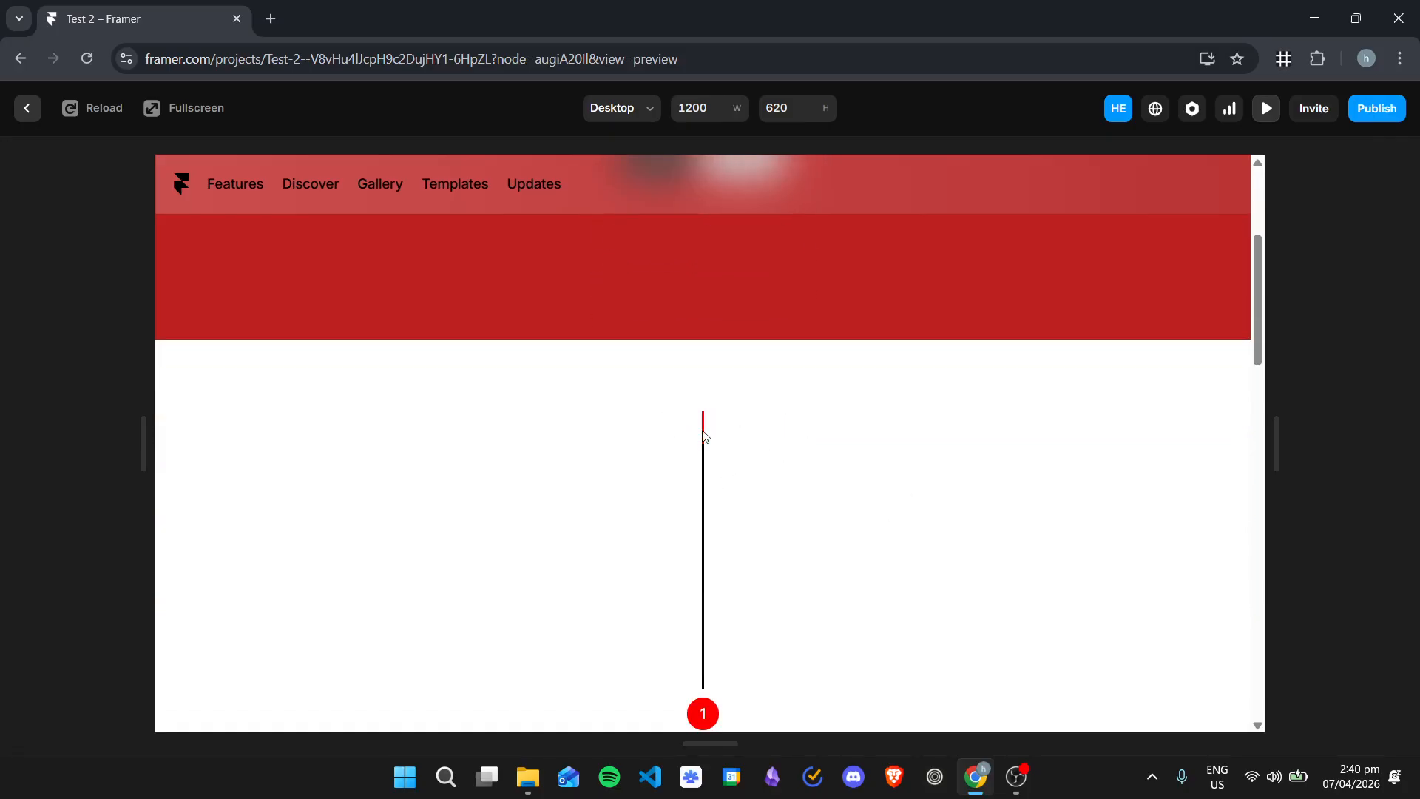
pyautogui.scroll(-2, 704, 435)
pyautogui.scroll(-4, 707, 444)
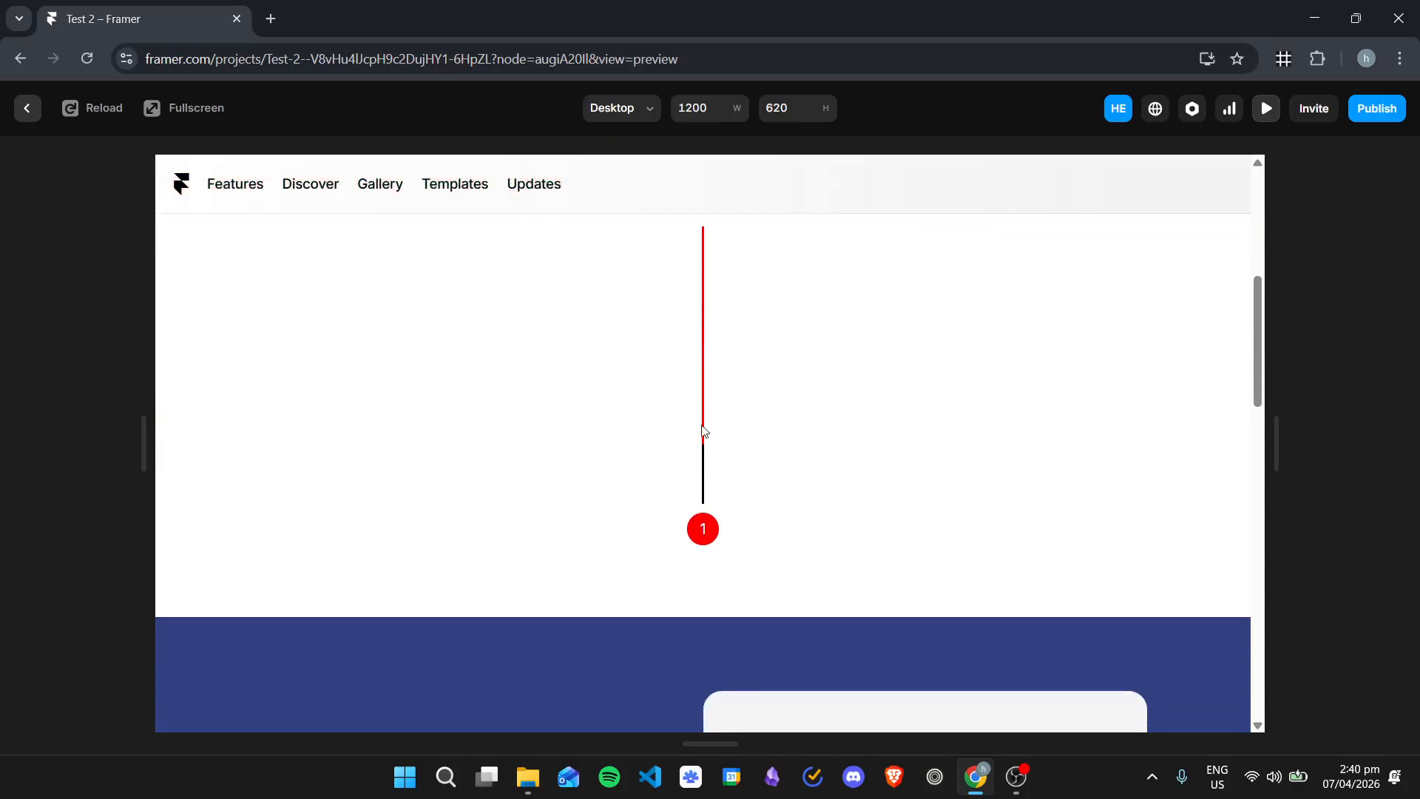
pyautogui.scroll(6, 710, 444)
pyautogui.scroll(-6, 717, 473)
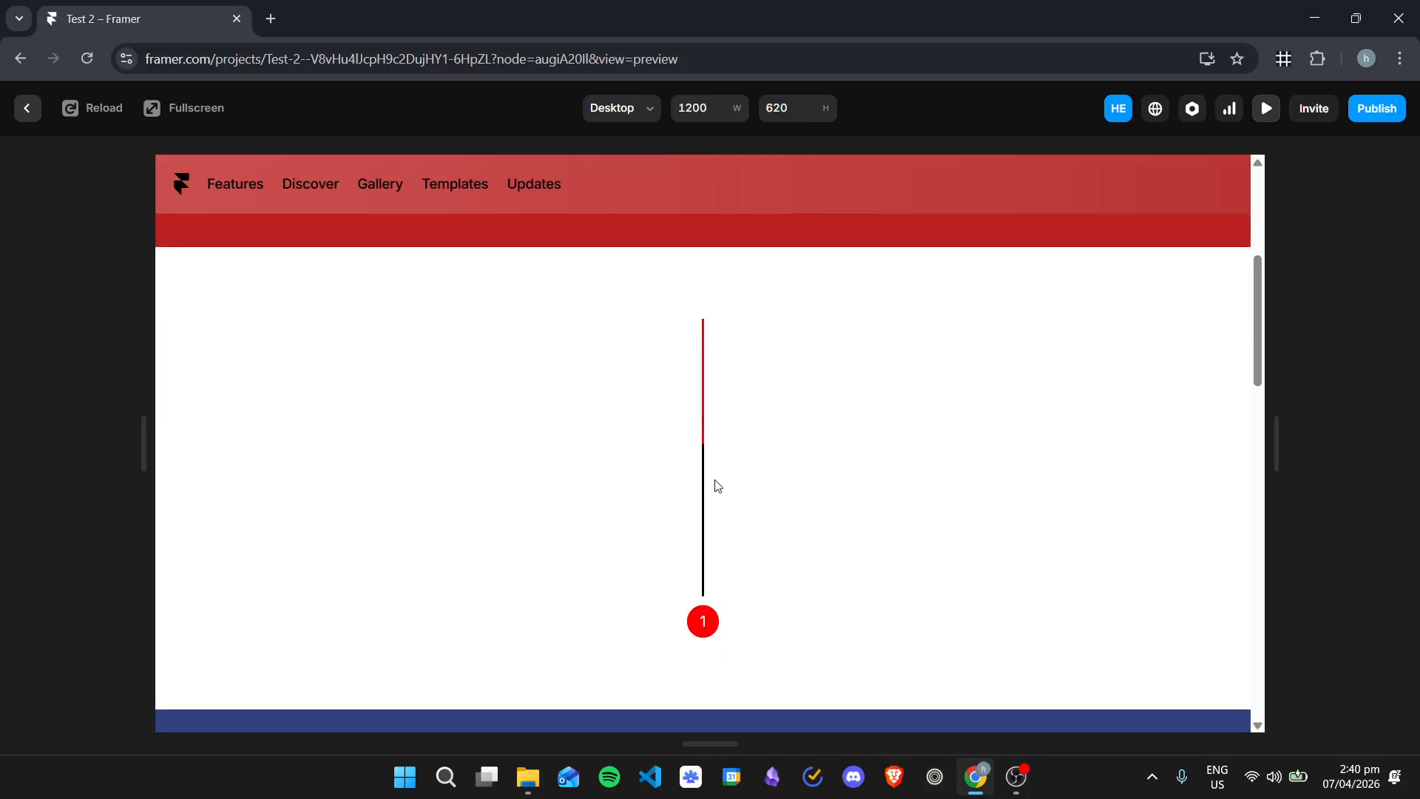
# Step: Exit the preview and paste two copies of the Step 1 stack
pyautogui.scroll(4, 841, 481)
pyautogui.click(1266, 108)
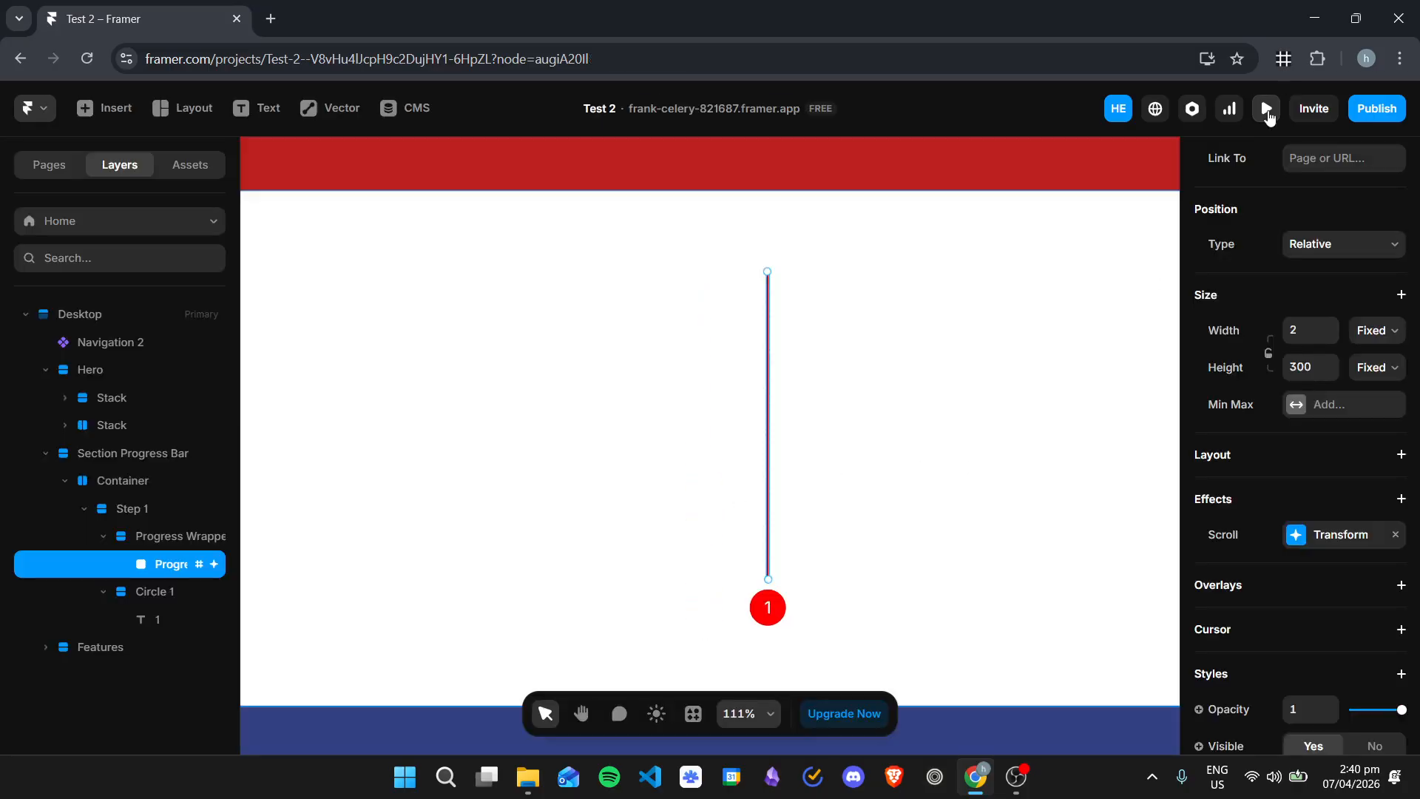
pyautogui.click(118, 508)
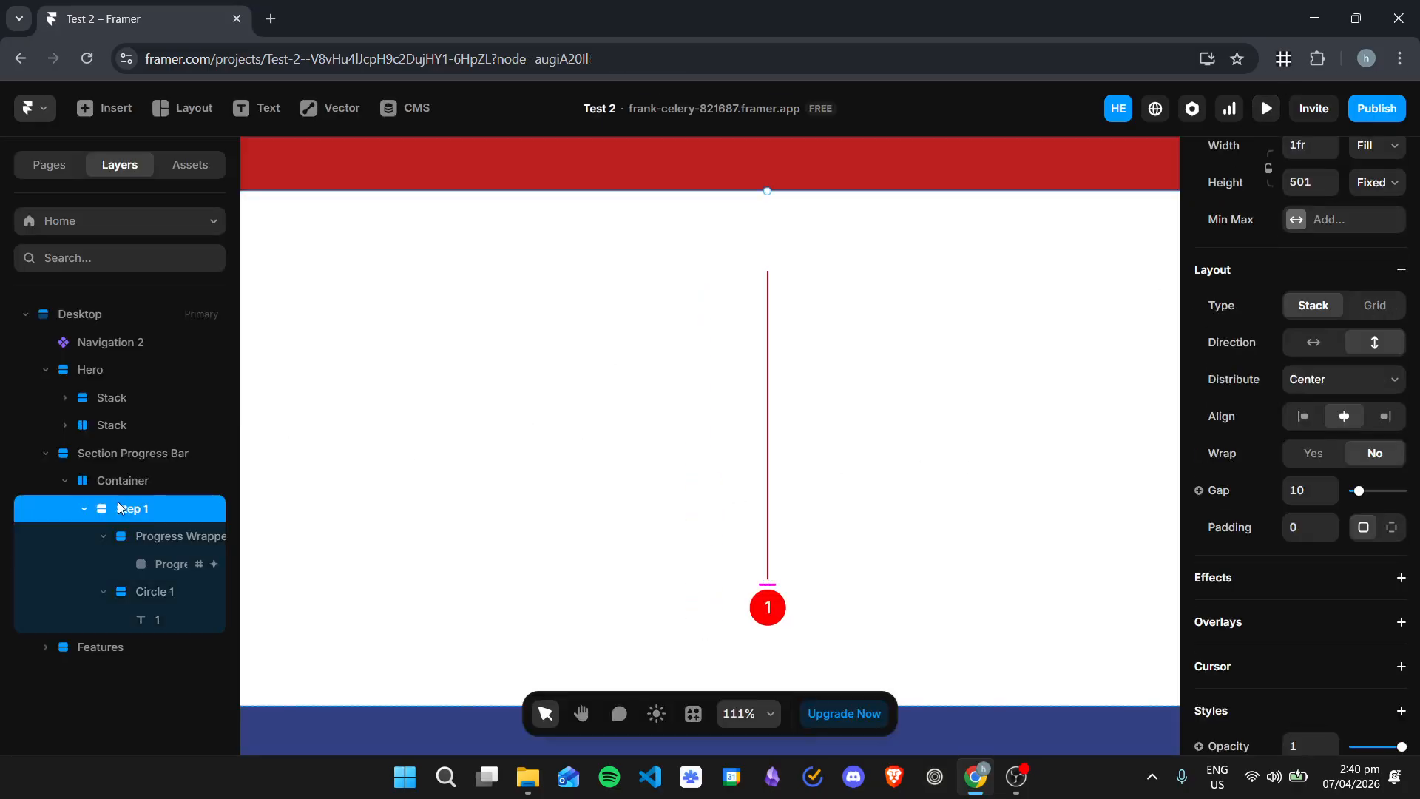
pyautogui.click(103, 591)
pyautogui.click(103, 536)
pyautogui.hotkey('ctrl', 'v')
pyautogui.hotkey('ctrl', 'v')
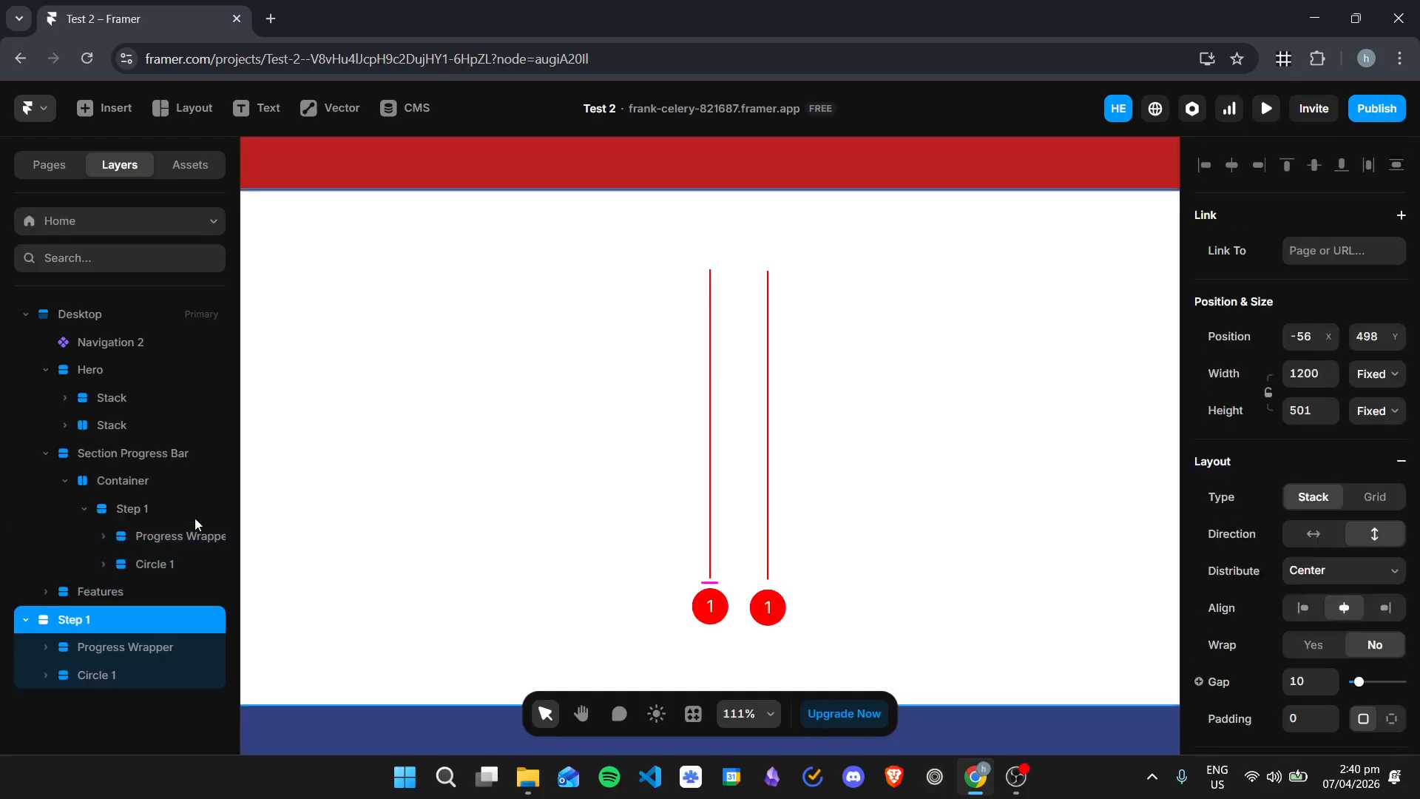
# Step: Move both pasted Step 1 copies into the Container as separate siblings below the original Step 1
pyautogui.scroll(-1, 171, 602)
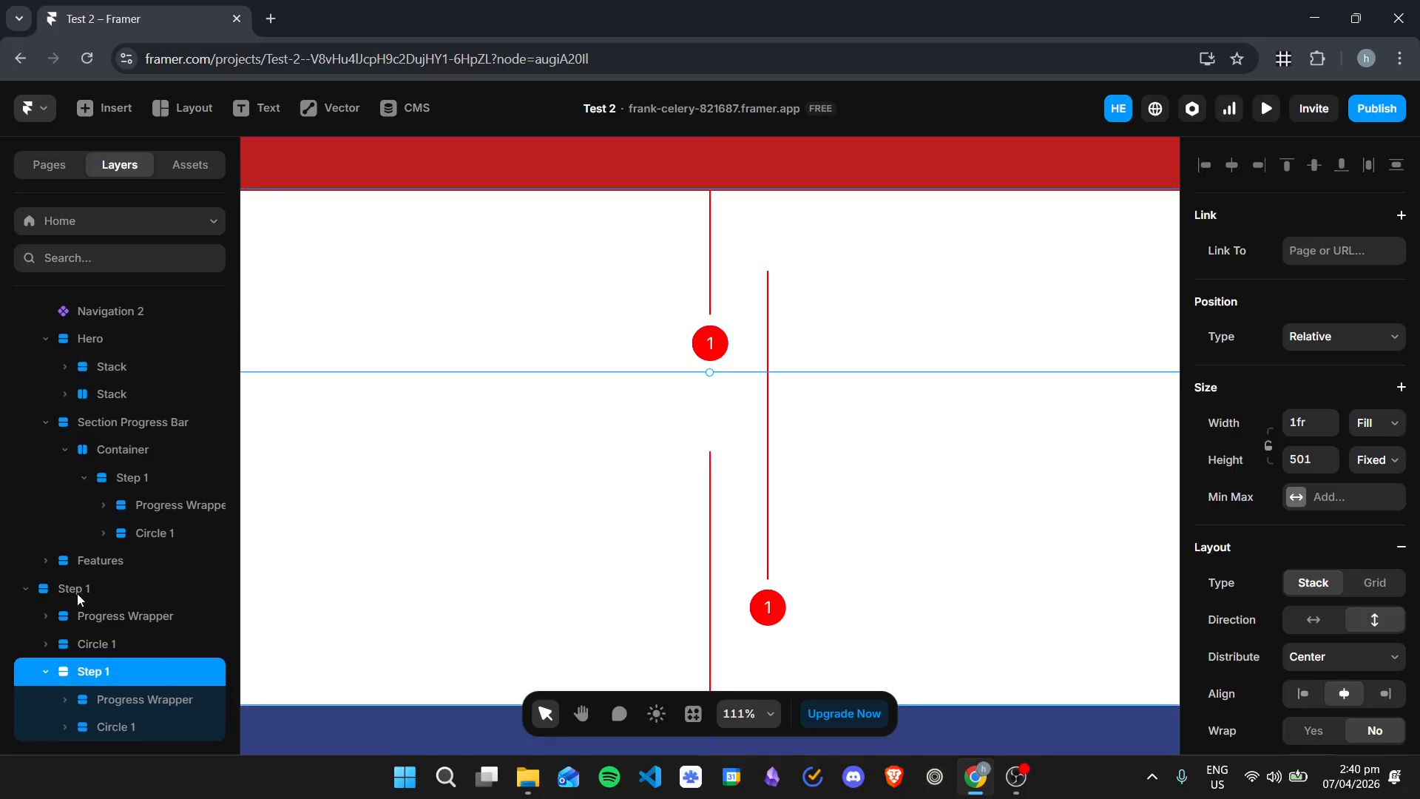
pyautogui.moveTo(80, 595); pyautogui.dragTo(140, 494)
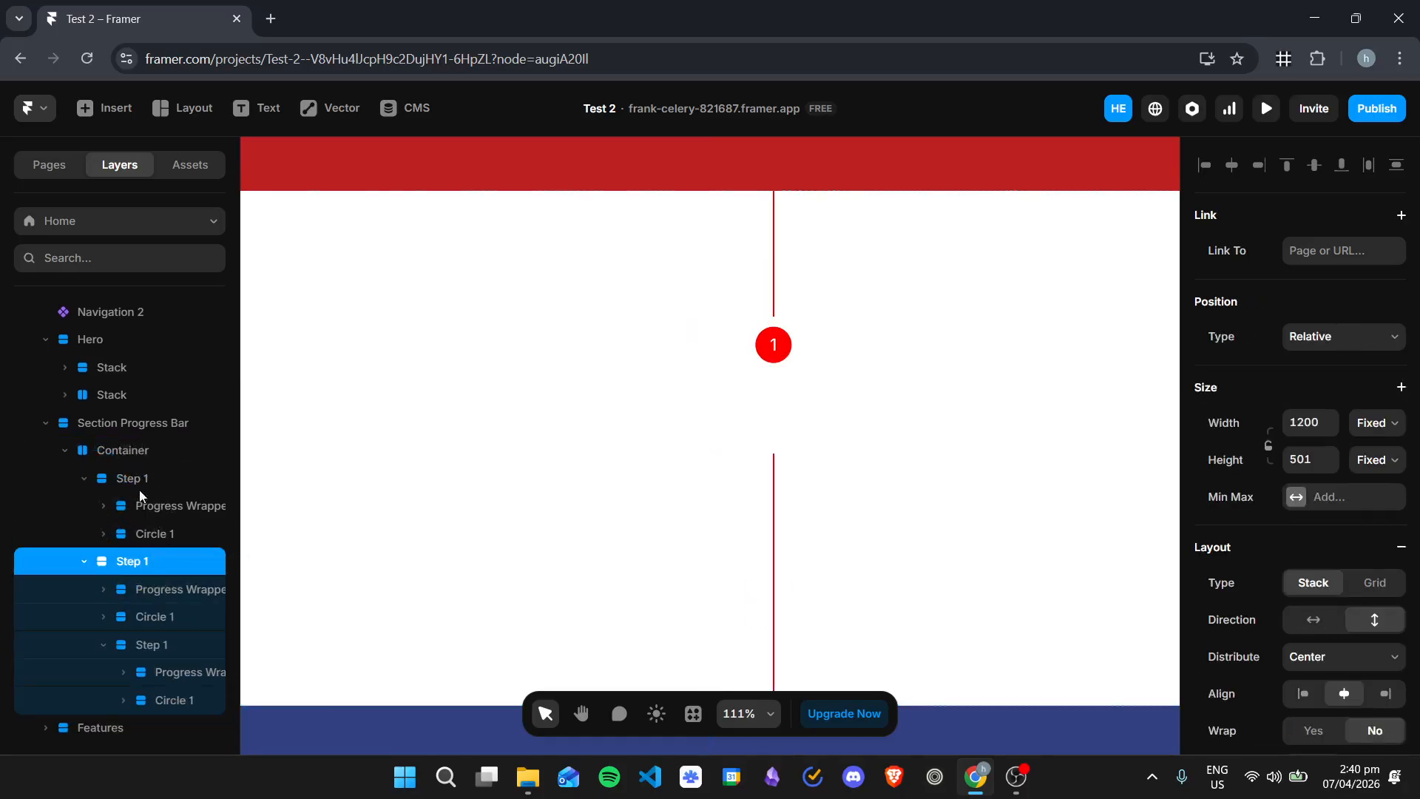
pyautogui.moveTo(137, 651); pyautogui.dragTo(132, 483)
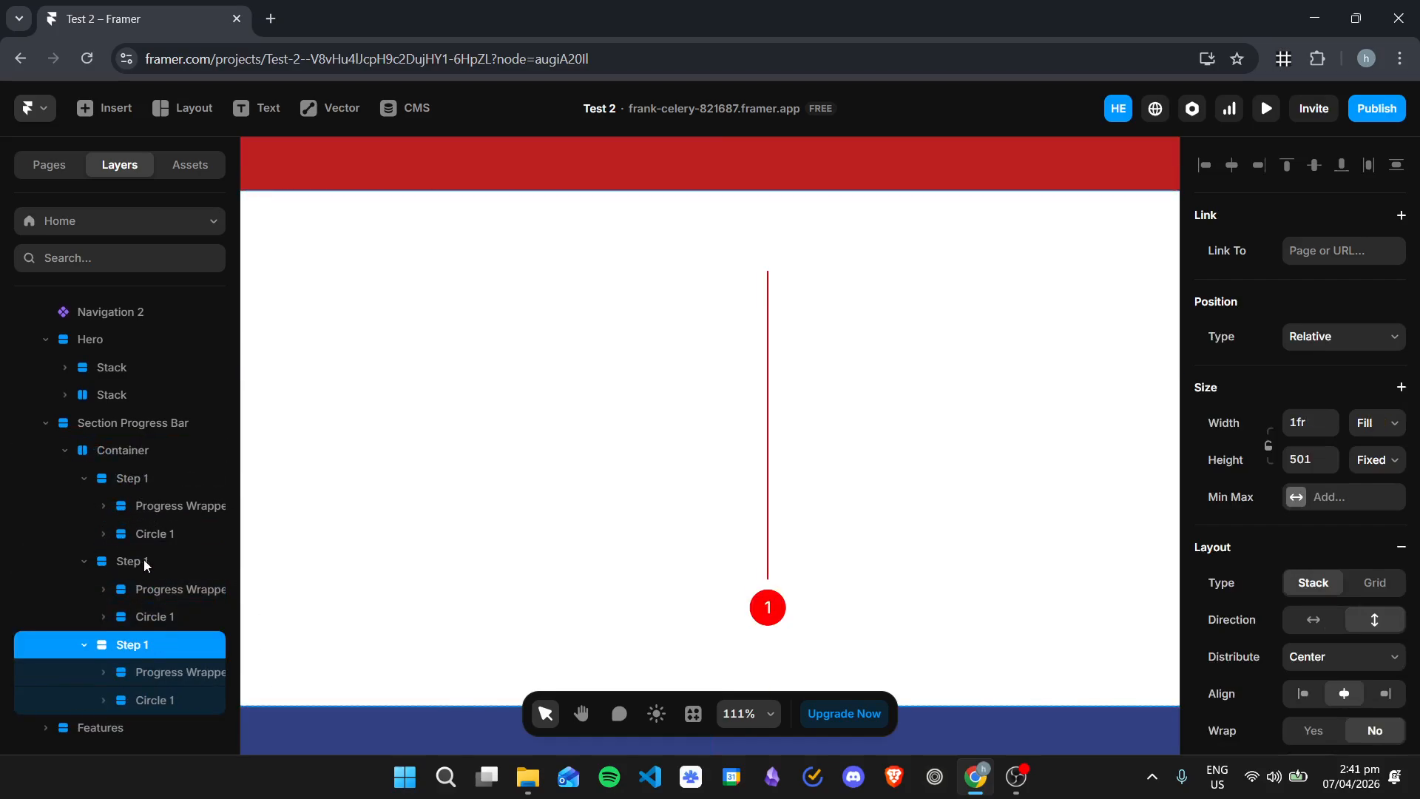
# Step: Rename the second Step 1 stack to Step 2 and give it a scroll section named step2
pyautogui.doubleClick(146, 565)
pyautogui.click(164, 561)
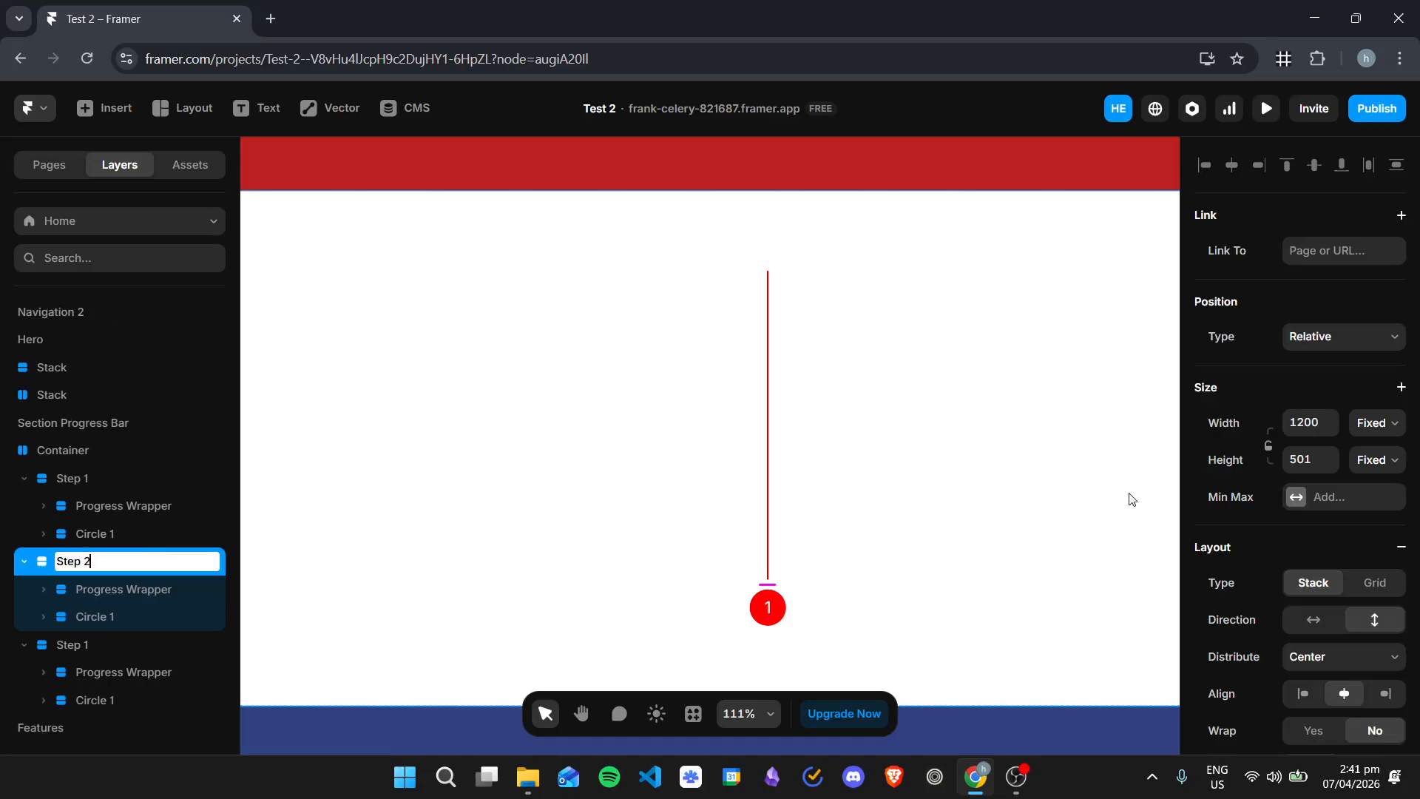
pyautogui.write('2')
pyautogui.scroll(-10, 1343, 573)
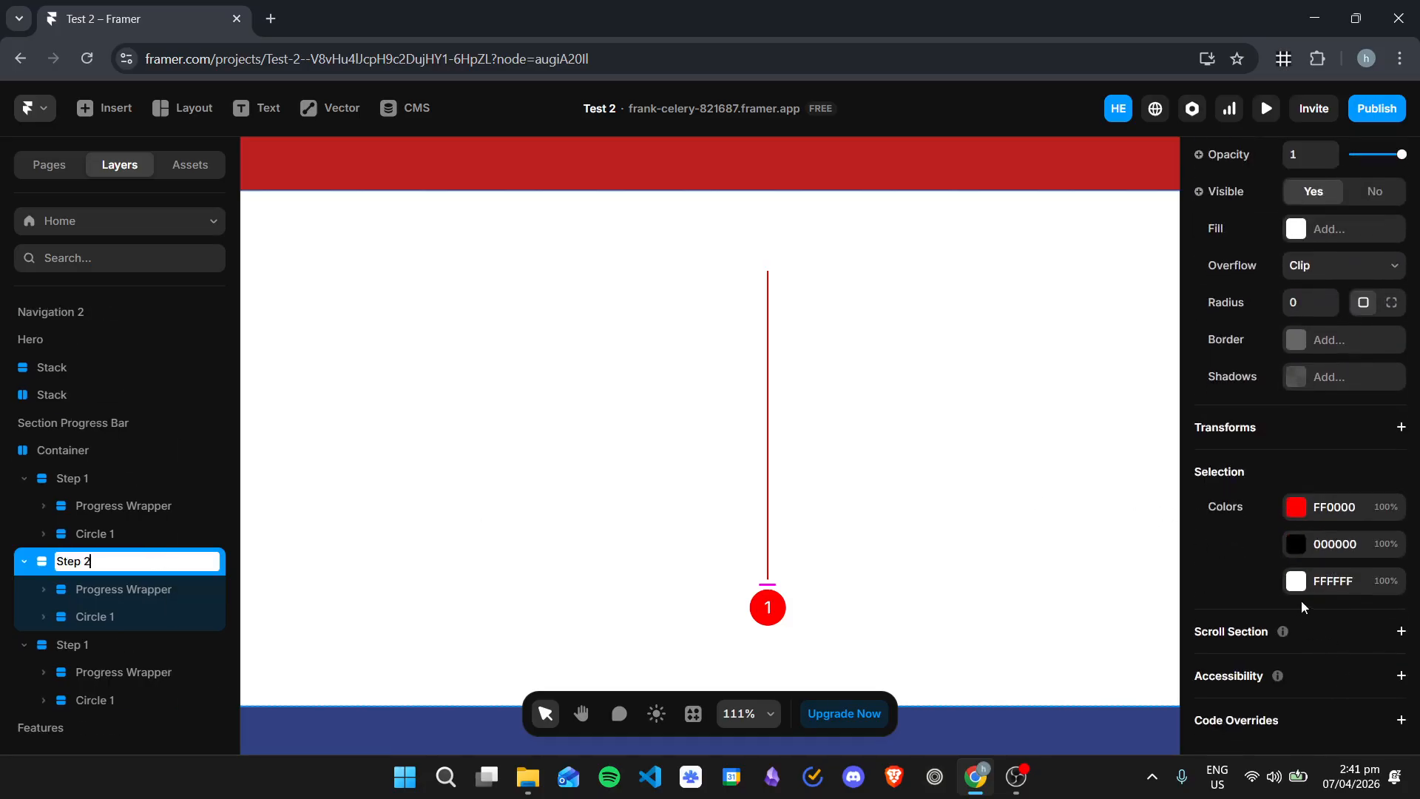
pyautogui.press('Return')
pyautogui.click(1346, 667)
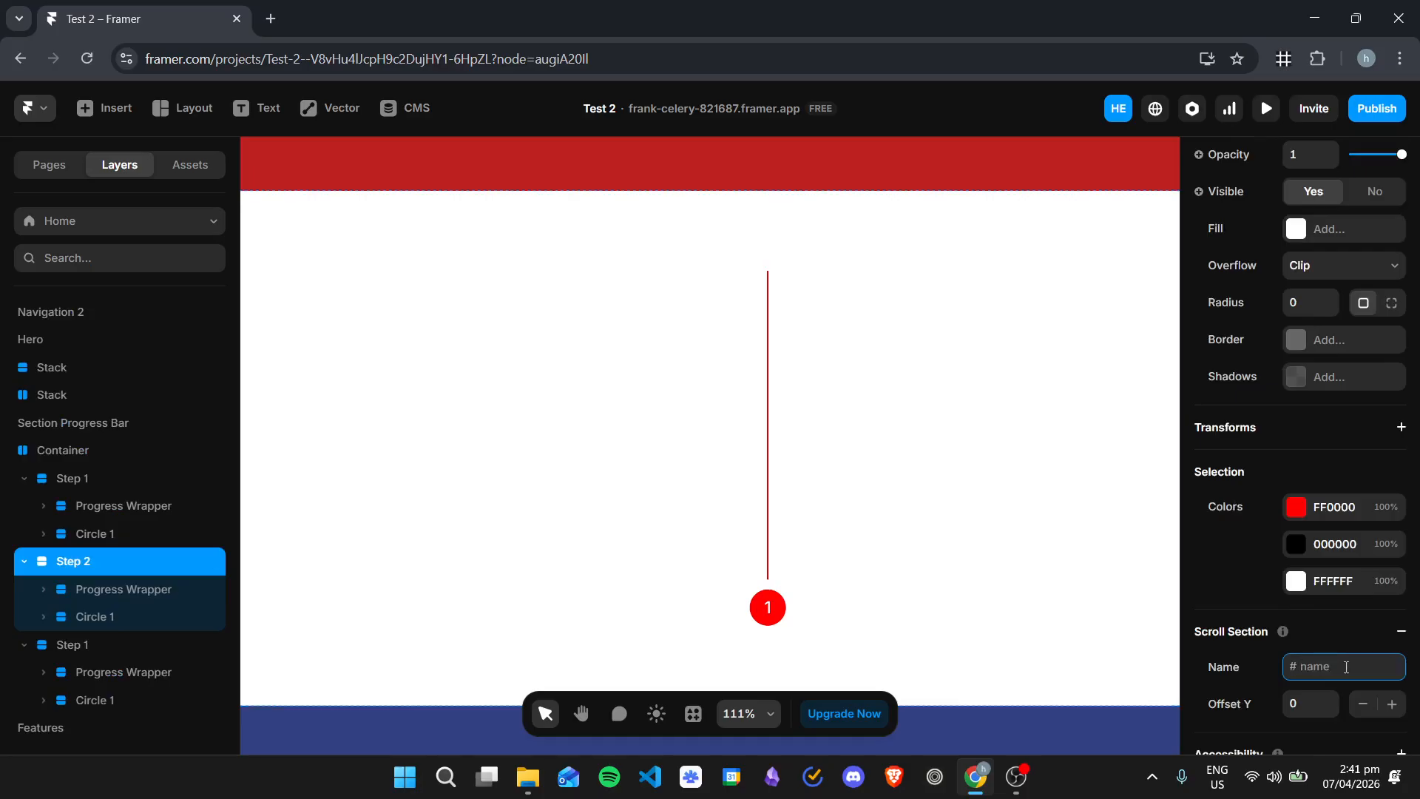
pyautogui.write('step2')
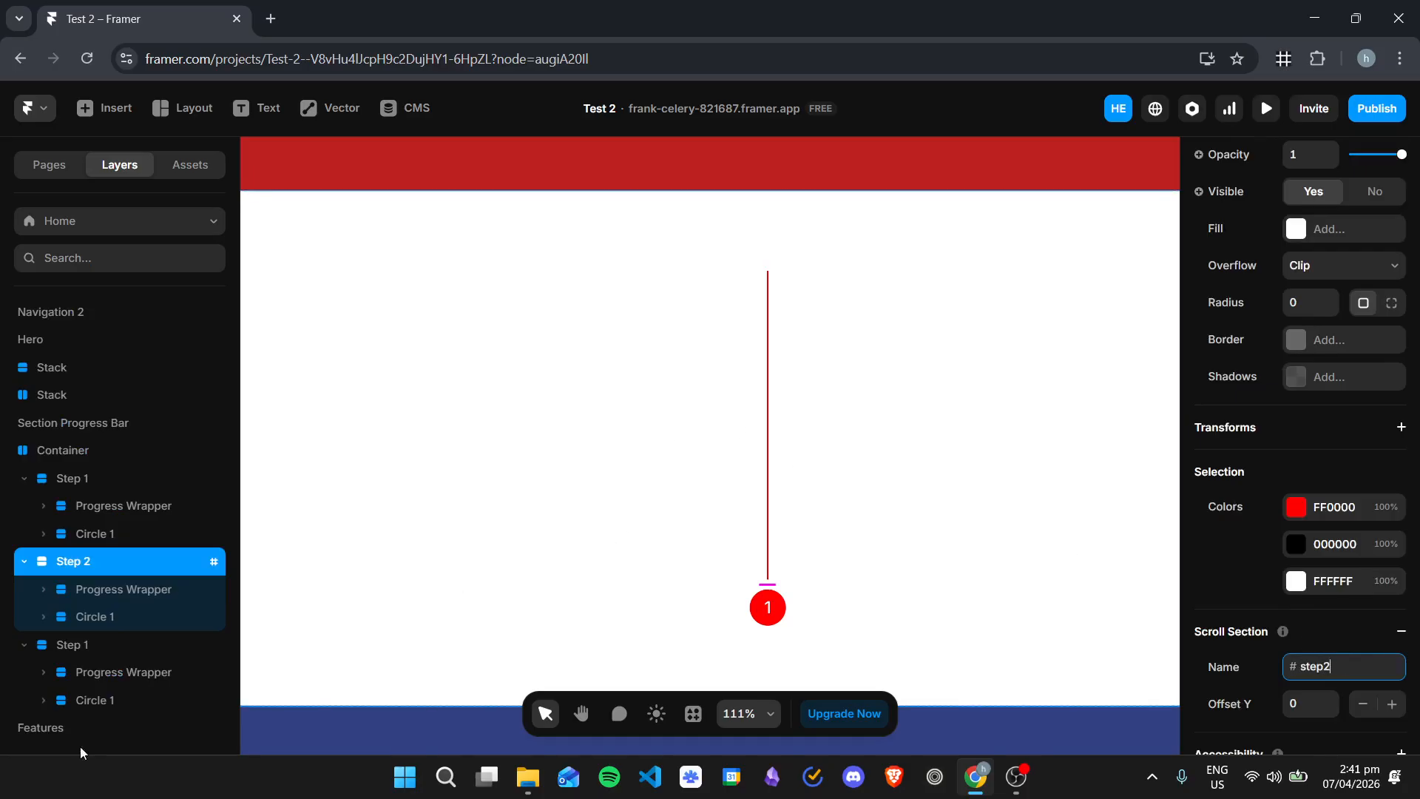
# Step: Rename the last Step 1 copy to Step 3 and give it a scroll section named step3
pyautogui.click(104, 655)
pyautogui.scroll(-8, 1291, 557)
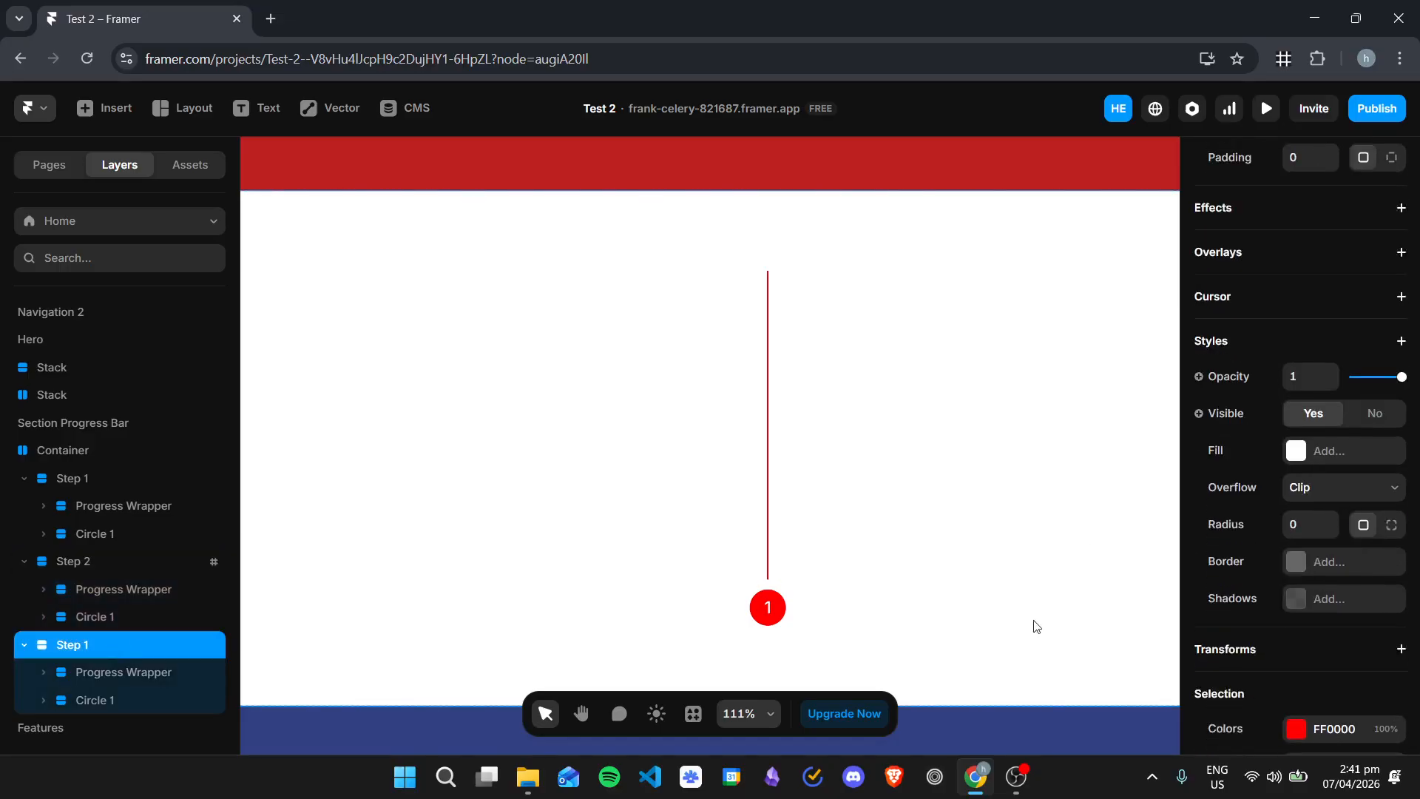
pyautogui.doubleClick(143, 646)
pyautogui.click(144, 648)
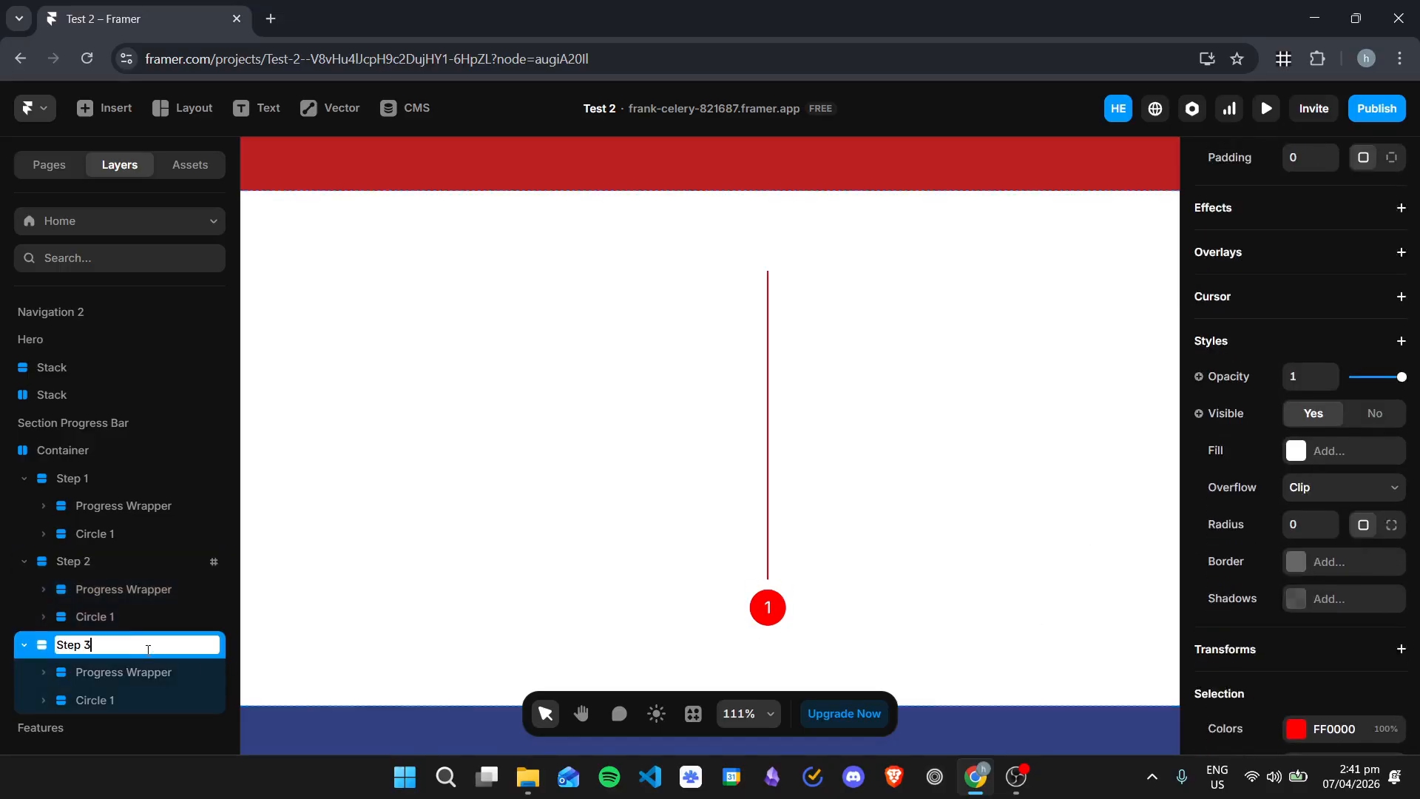
pyautogui.write('3')
pyautogui.scroll(-5, 1299, 583)
pyautogui.click(1336, 636)
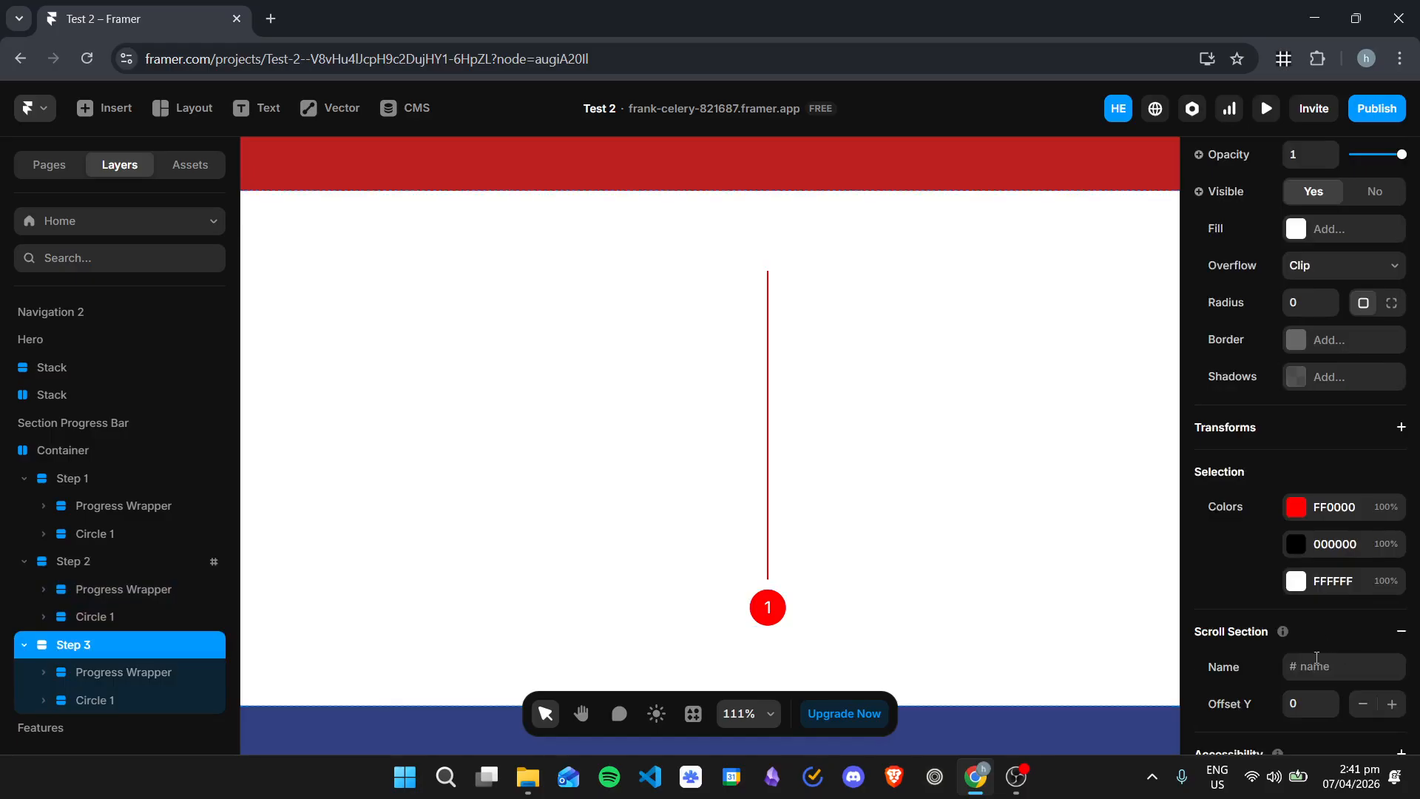
pyautogui.click(1317, 662)
pyautogui.write('step3')
pyautogui.click(94, 700)
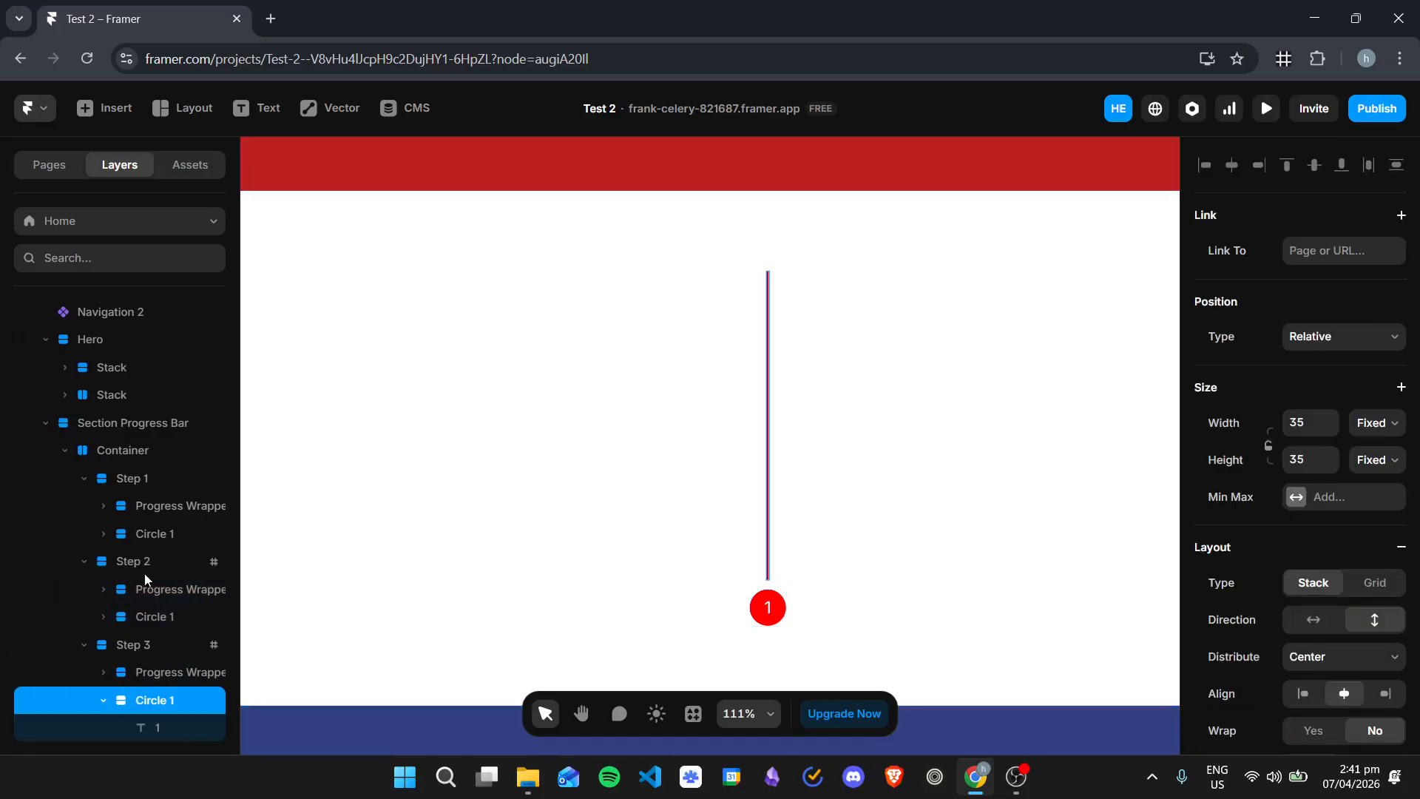
pyautogui.click(164, 614)
pyautogui.click(887, 381)
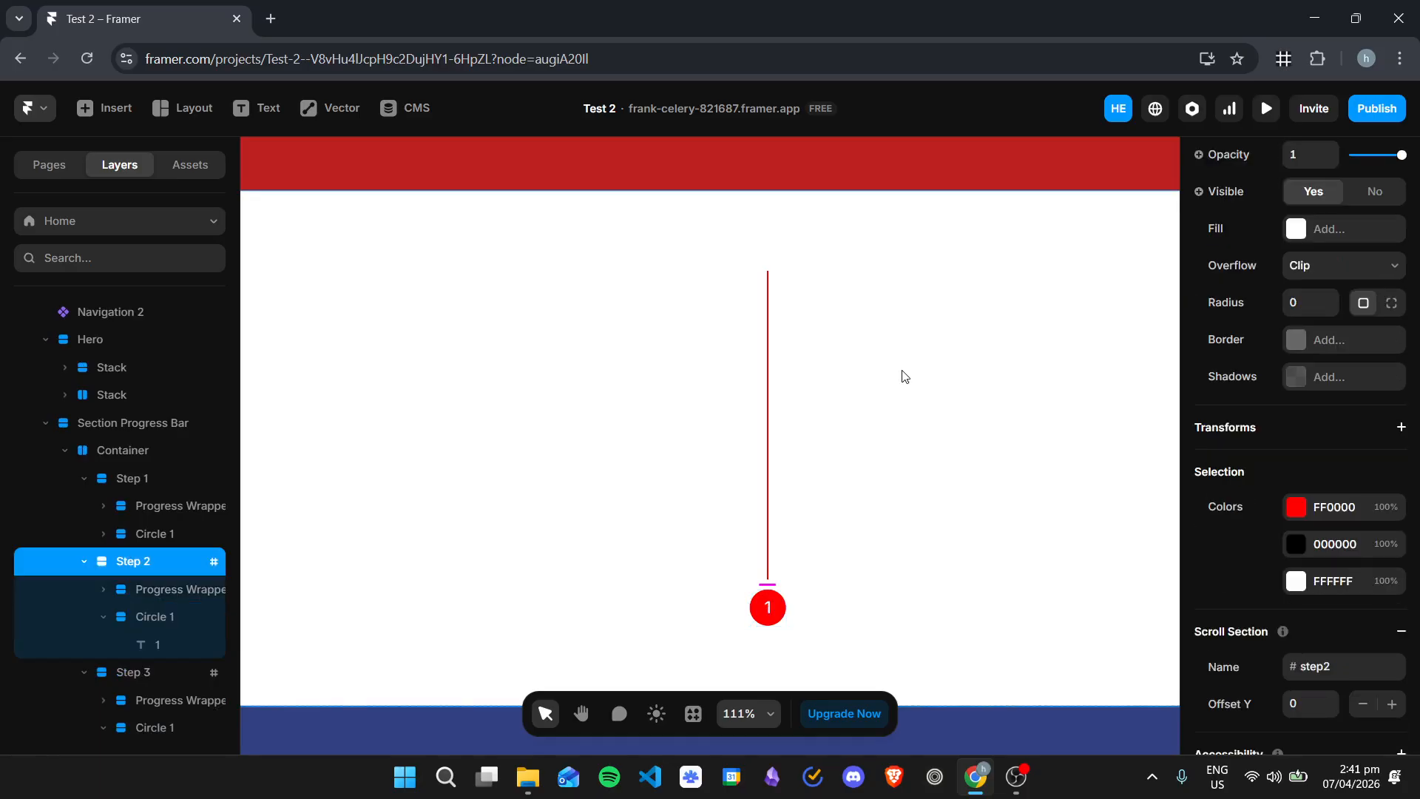
# Step: Set the heights of the Container and the Section Progress Bar to Fit Content
pyautogui.click(187, 448)
pyautogui.click(1378, 459)
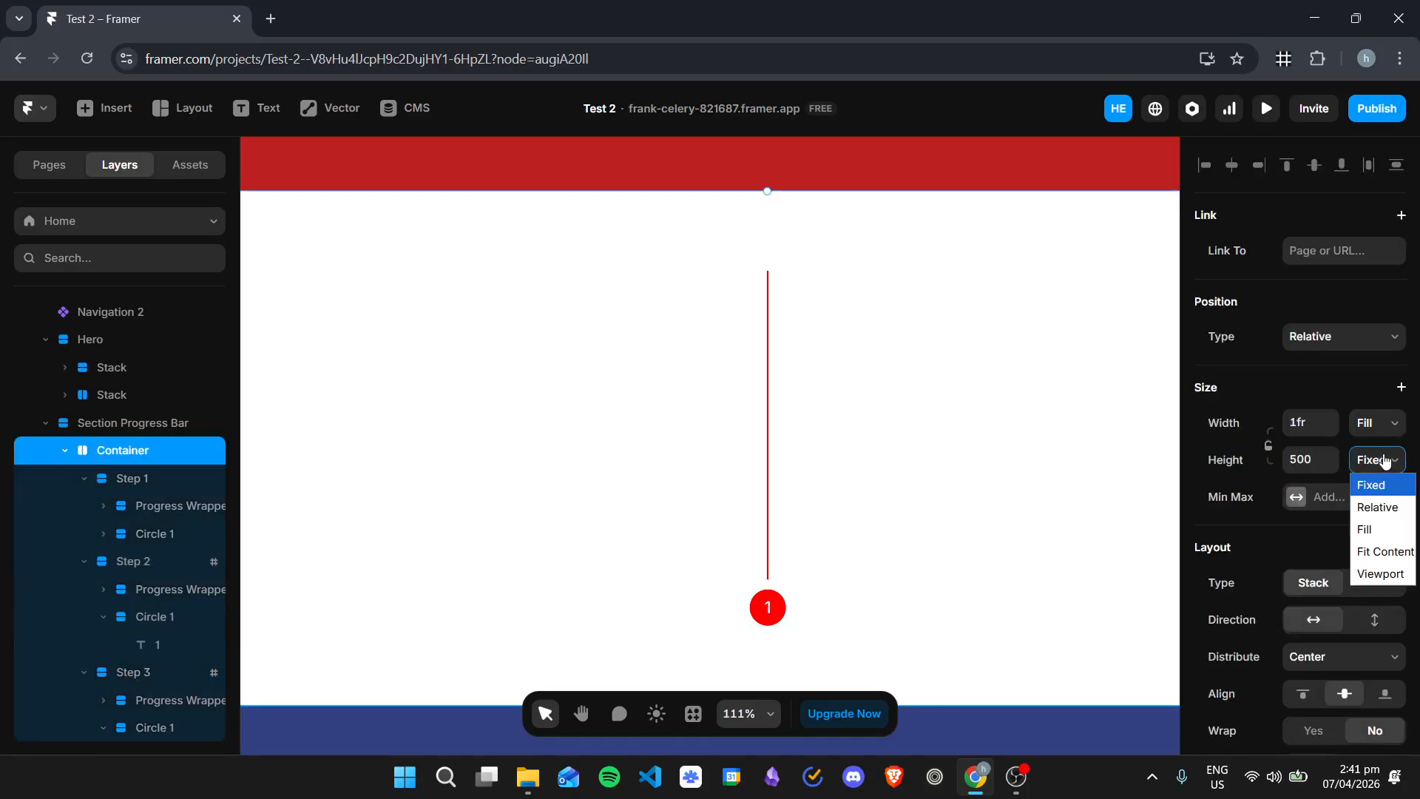
pyautogui.click(1381, 549)
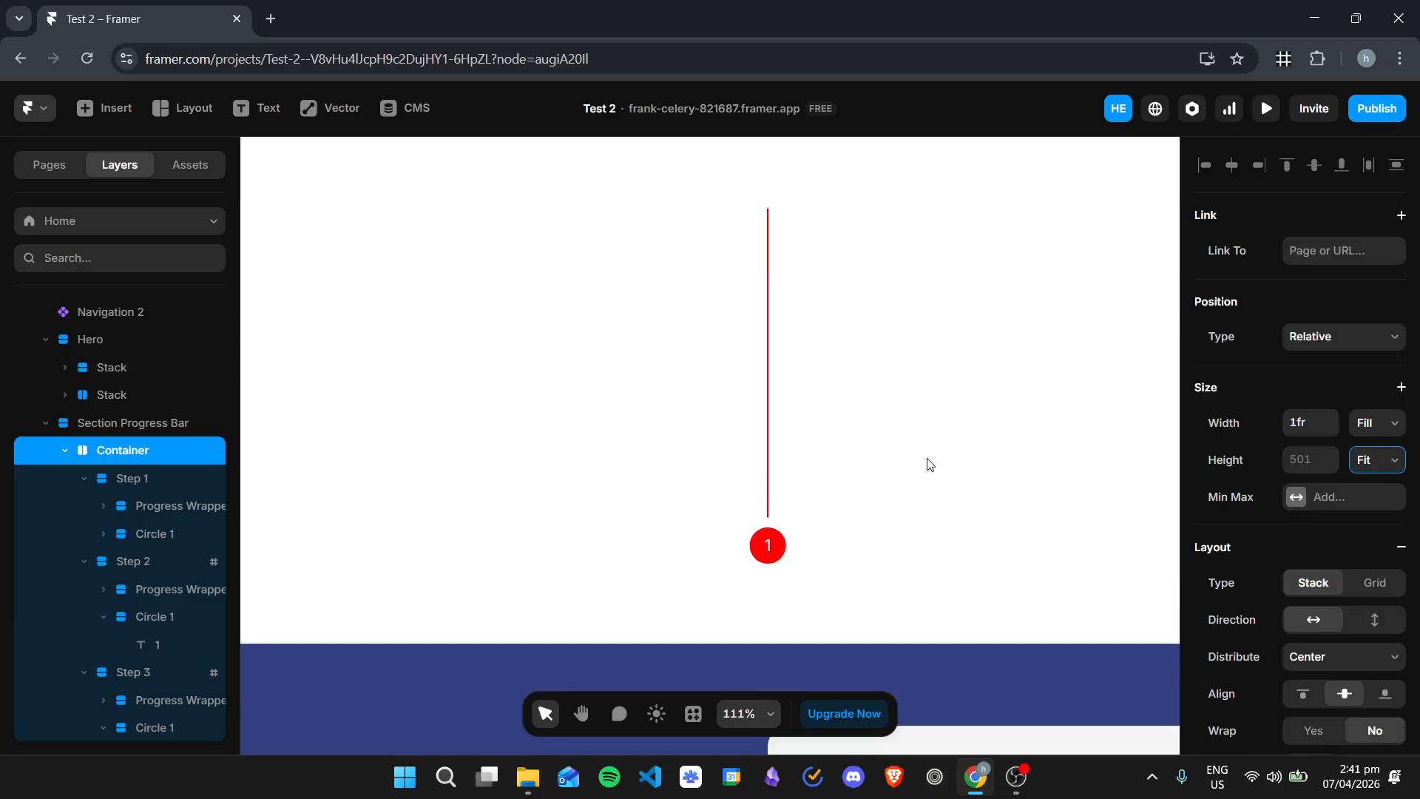
pyautogui.click(1115, 460)
pyautogui.click(1374, 462)
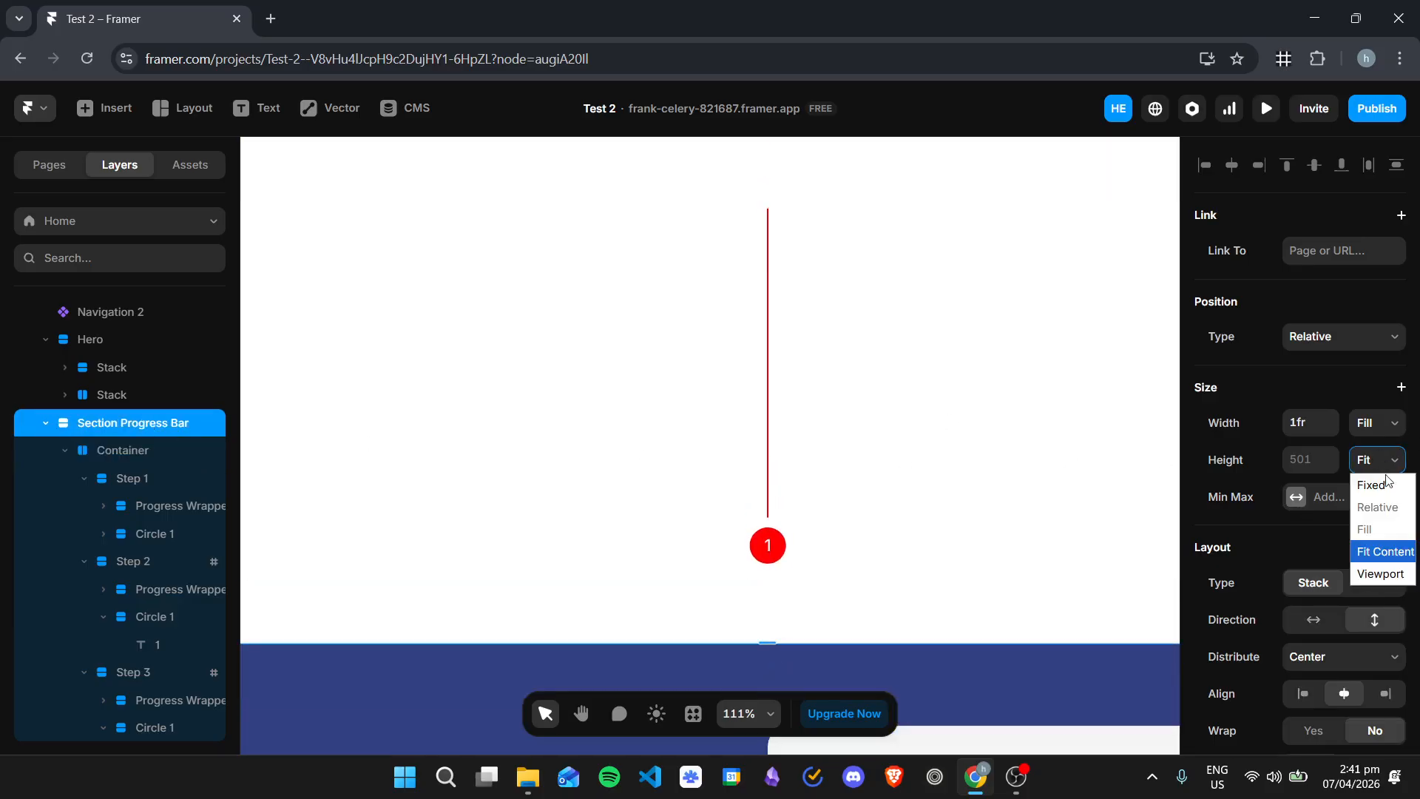
pyautogui.click(1376, 553)
pyautogui.scroll(-5, 1047, 447)
pyautogui.scroll(5, 1059, 454)
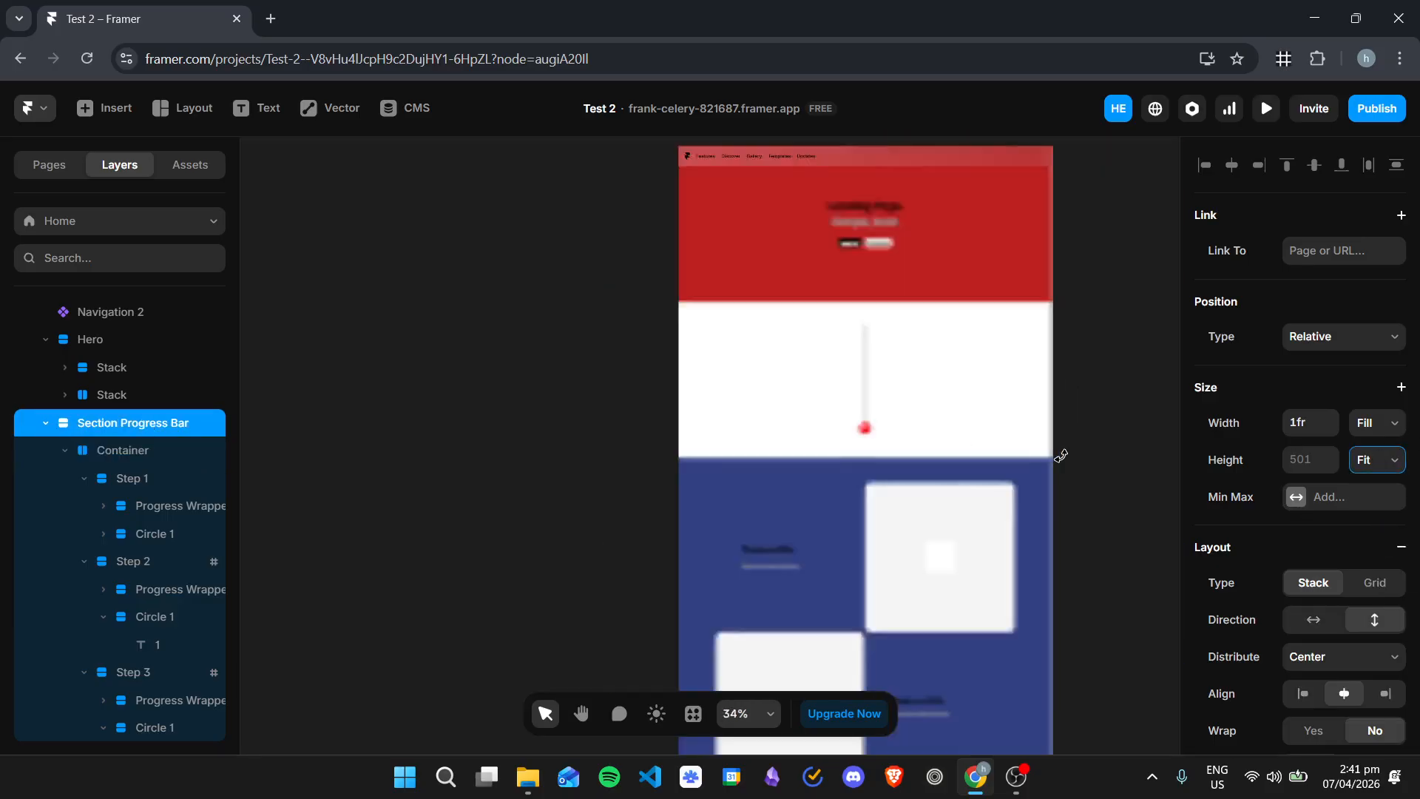
pyautogui.moveTo(866, 373); pyautogui.dragTo(960, 496)
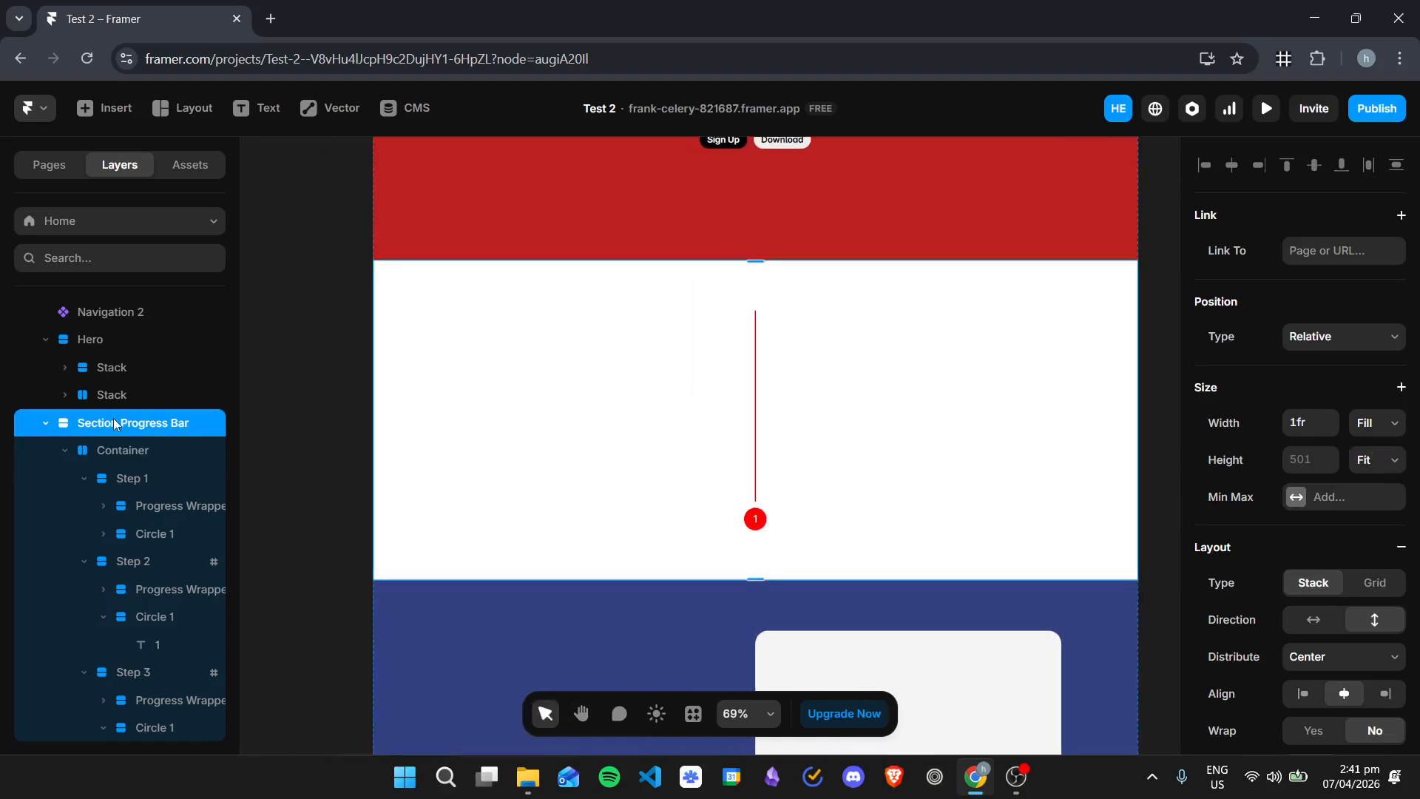
# Step: Collapse the Hero layers and switch the Section Progress Bar's height to Fixed and back to Fit Content
pyautogui.click(131, 400)
pyautogui.click(143, 427)
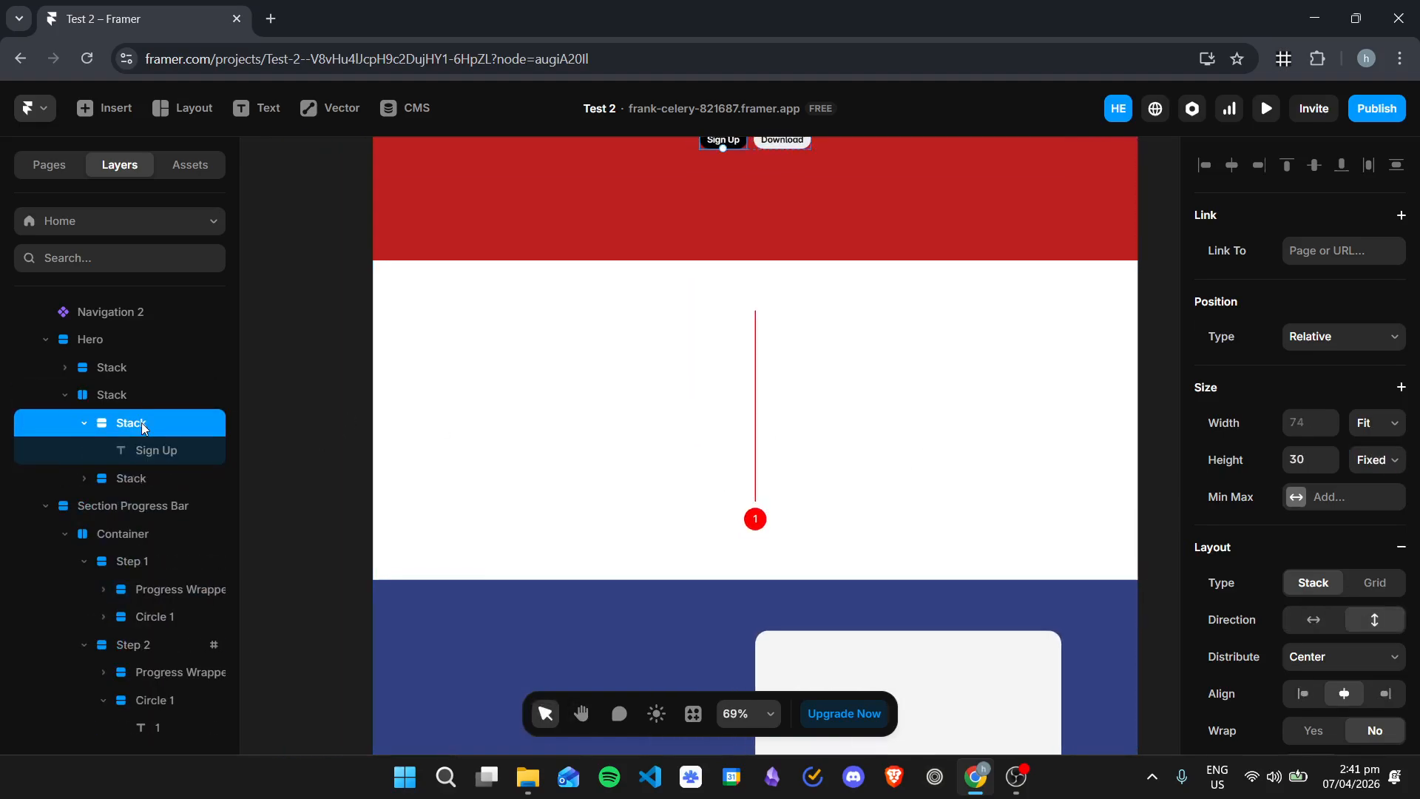
pyautogui.click(46, 338)
pyautogui.click(127, 370)
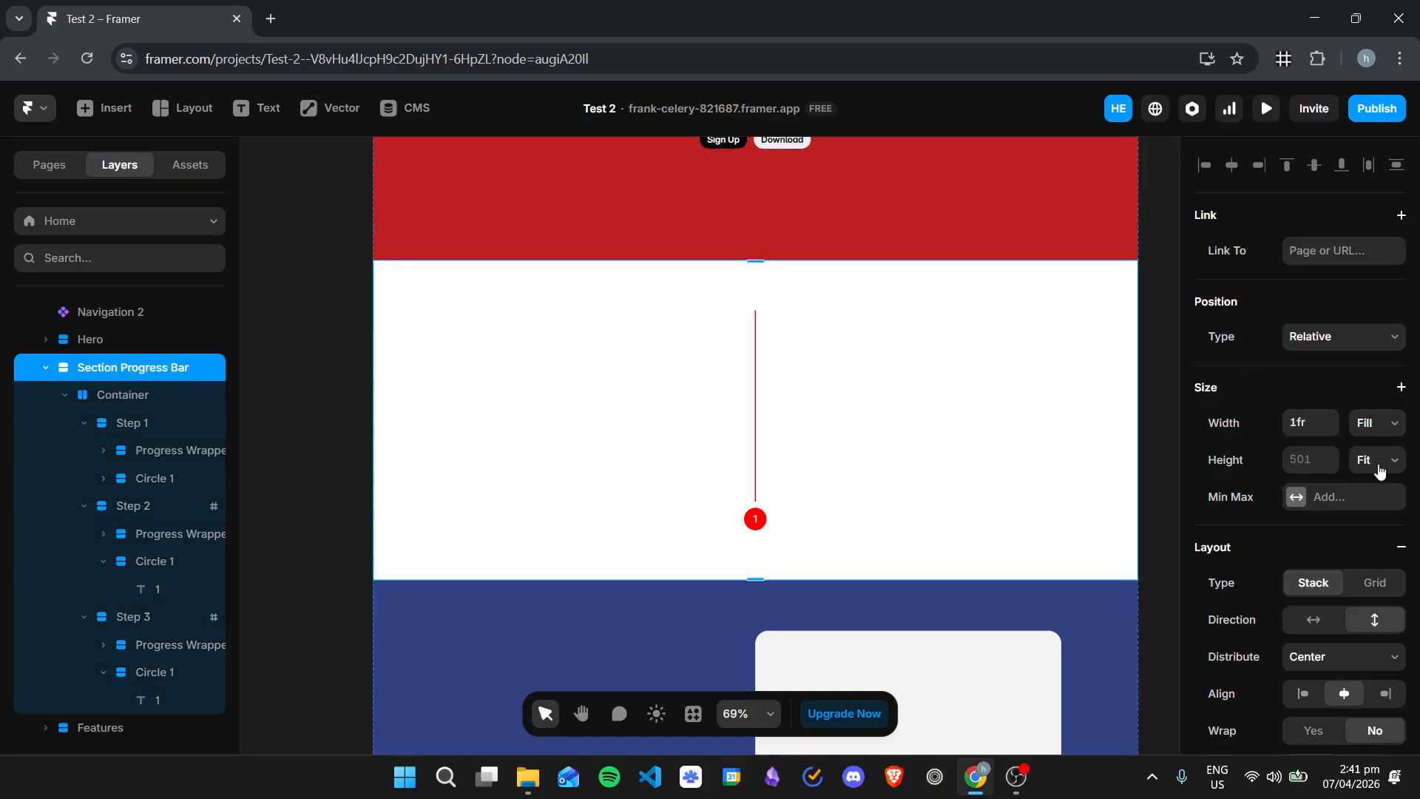
pyautogui.click(1379, 466)
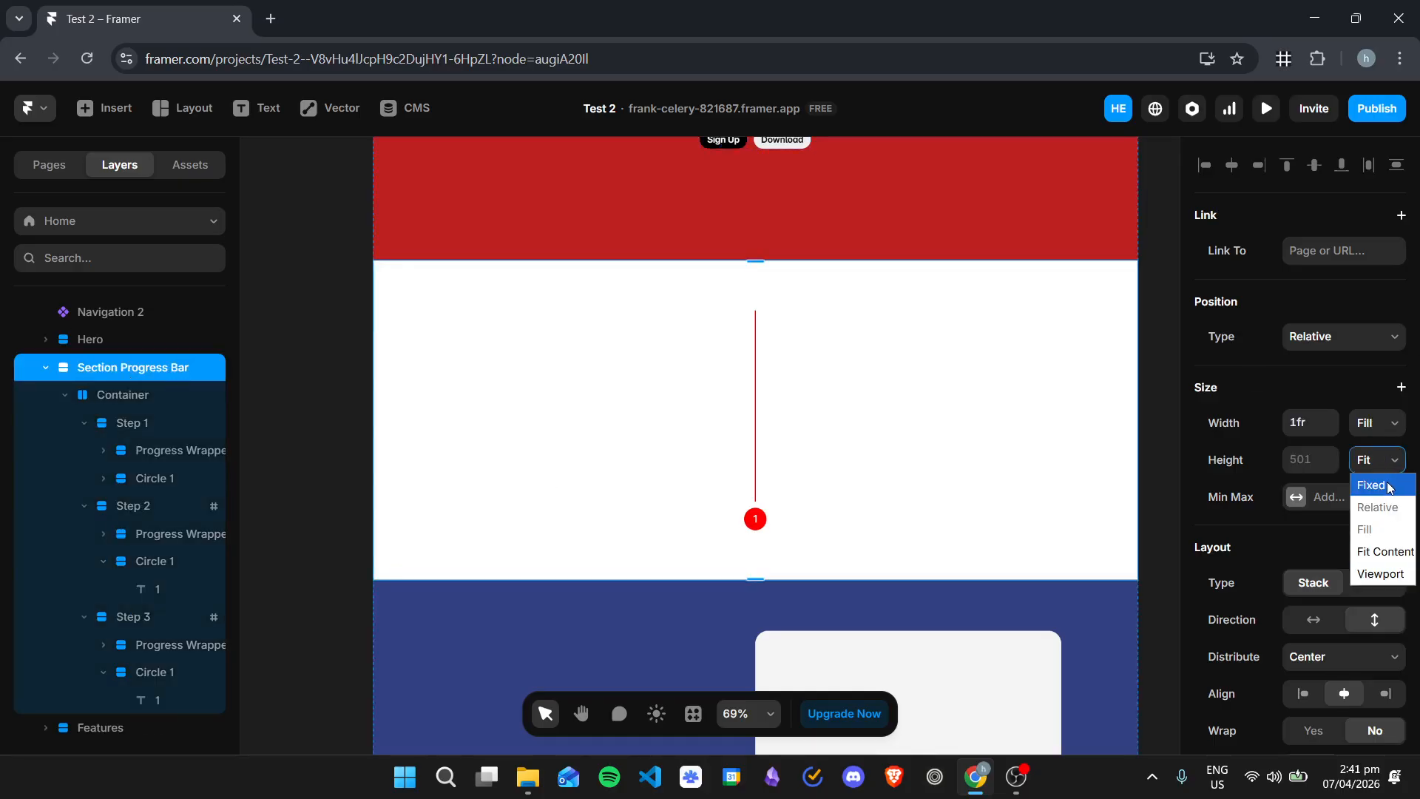
pyautogui.click(1388, 486)
pyautogui.click(1354, 462)
pyautogui.click(1384, 552)
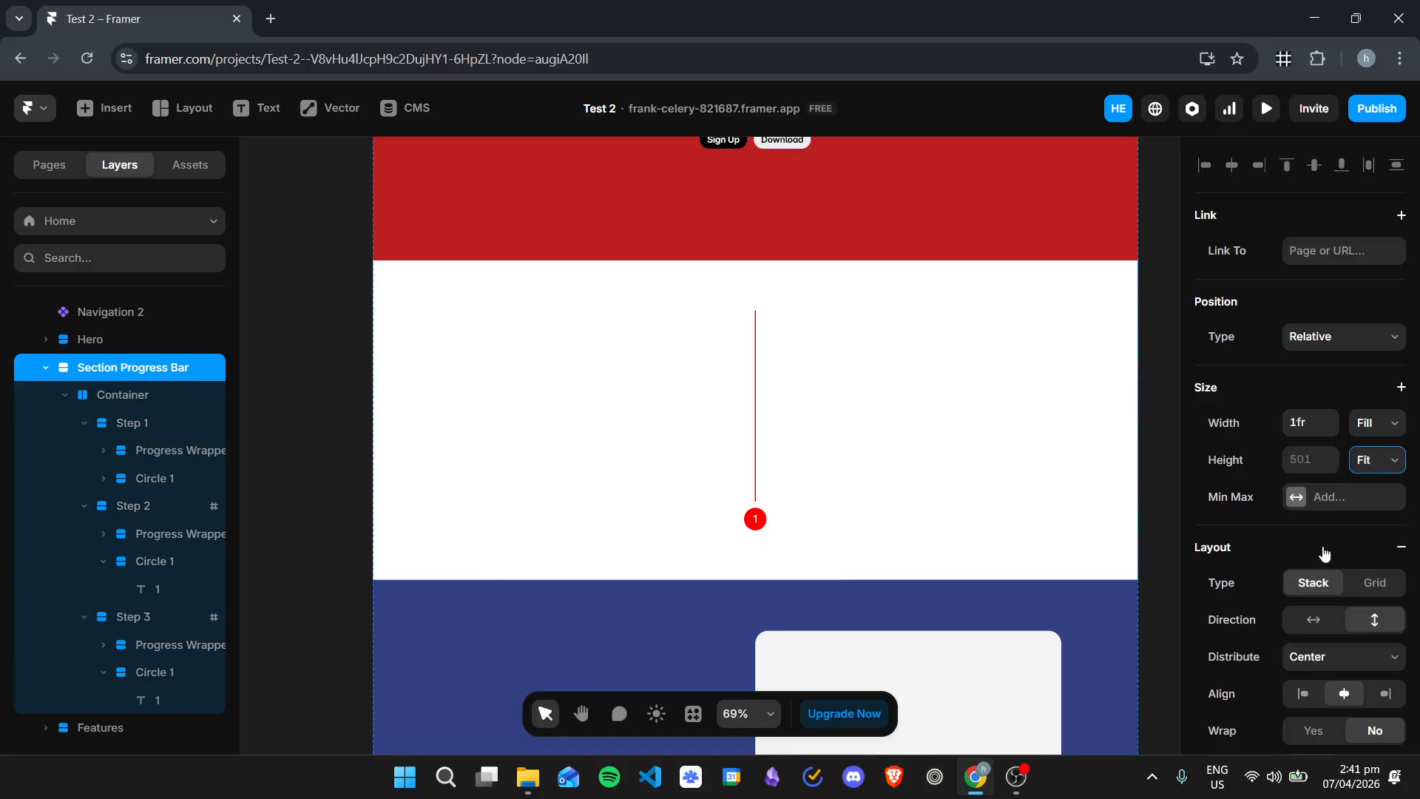
# Step: Examine the height setting of the Container and the sizes of Step 1, Step 2 and Step 3
pyautogui.click(146, 514)
pyautogui.click(133, 397)
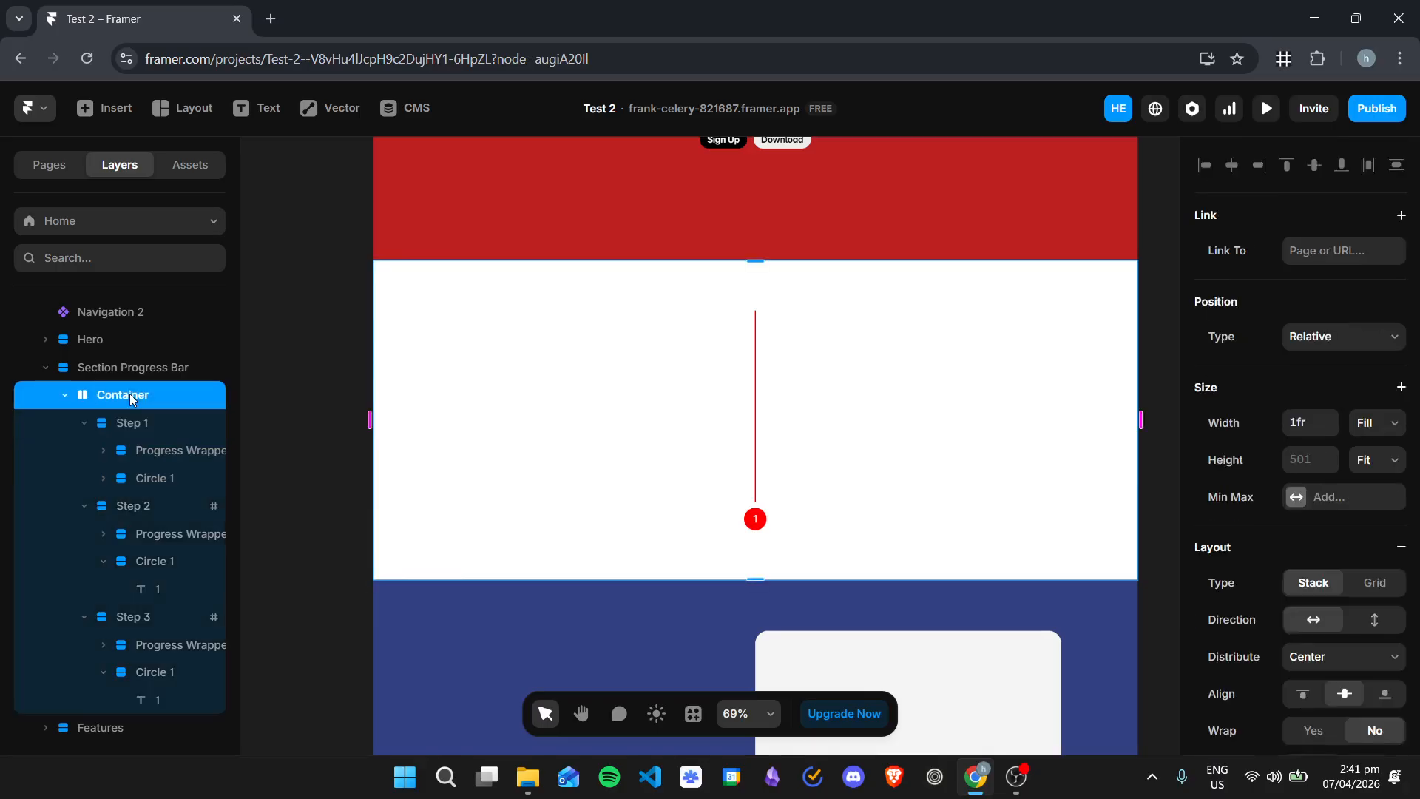
pyautogui.click(1381, 463)
pyautogui.click(1371, 565)
pyautogui.click(136, 423)
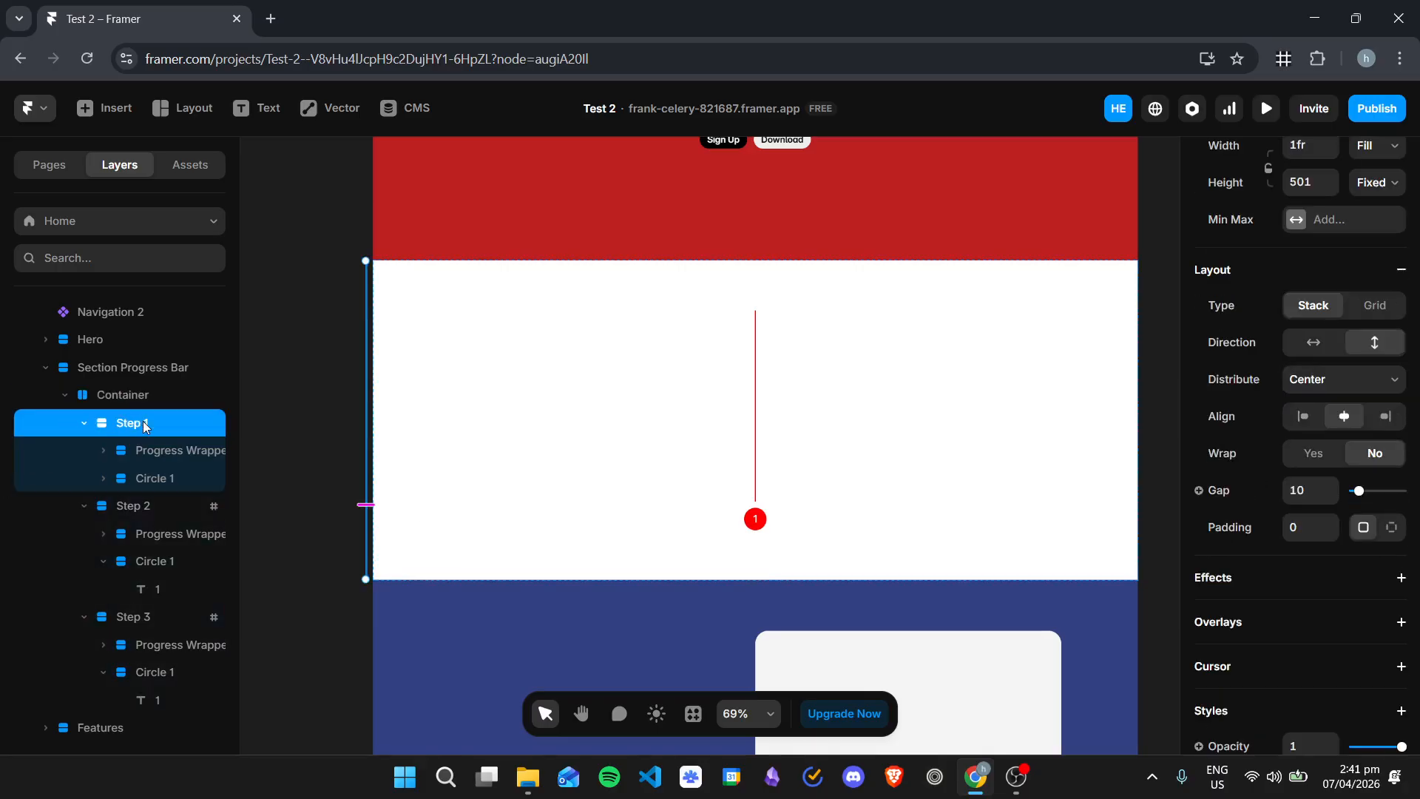
pyautogui.click(150, 507)
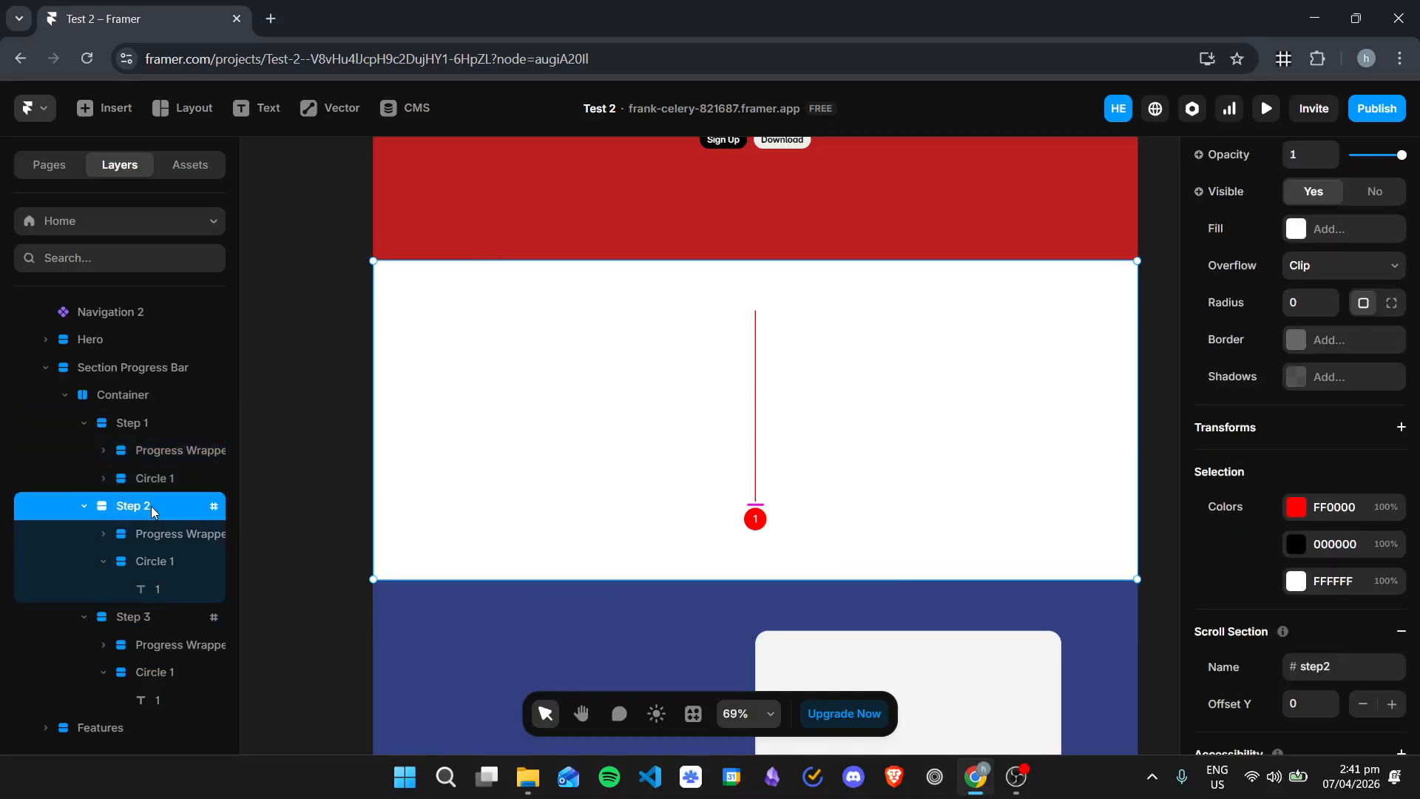
pyautogui.click(162, 615)
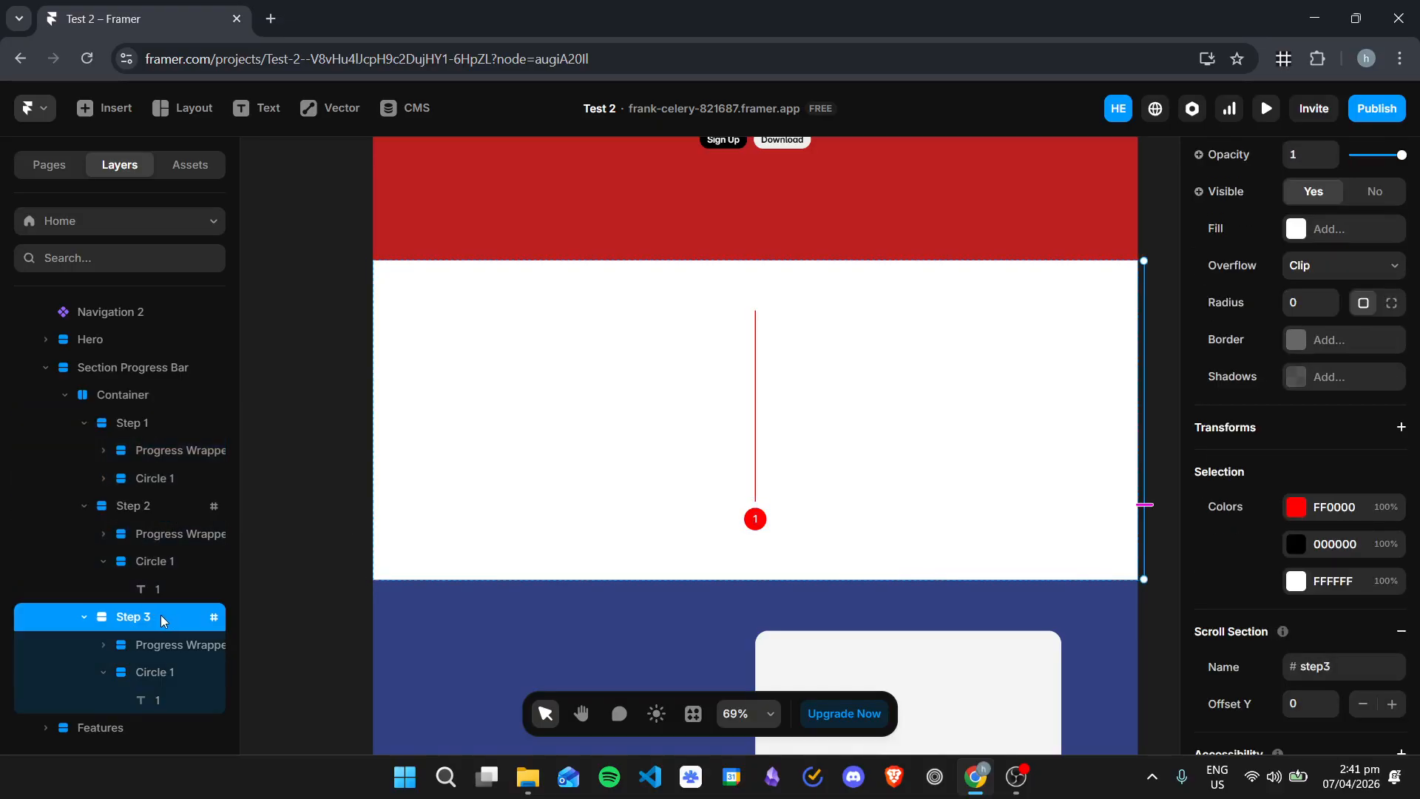
pyautogui.click(171, 506)
pyautogui.click(162, 425)
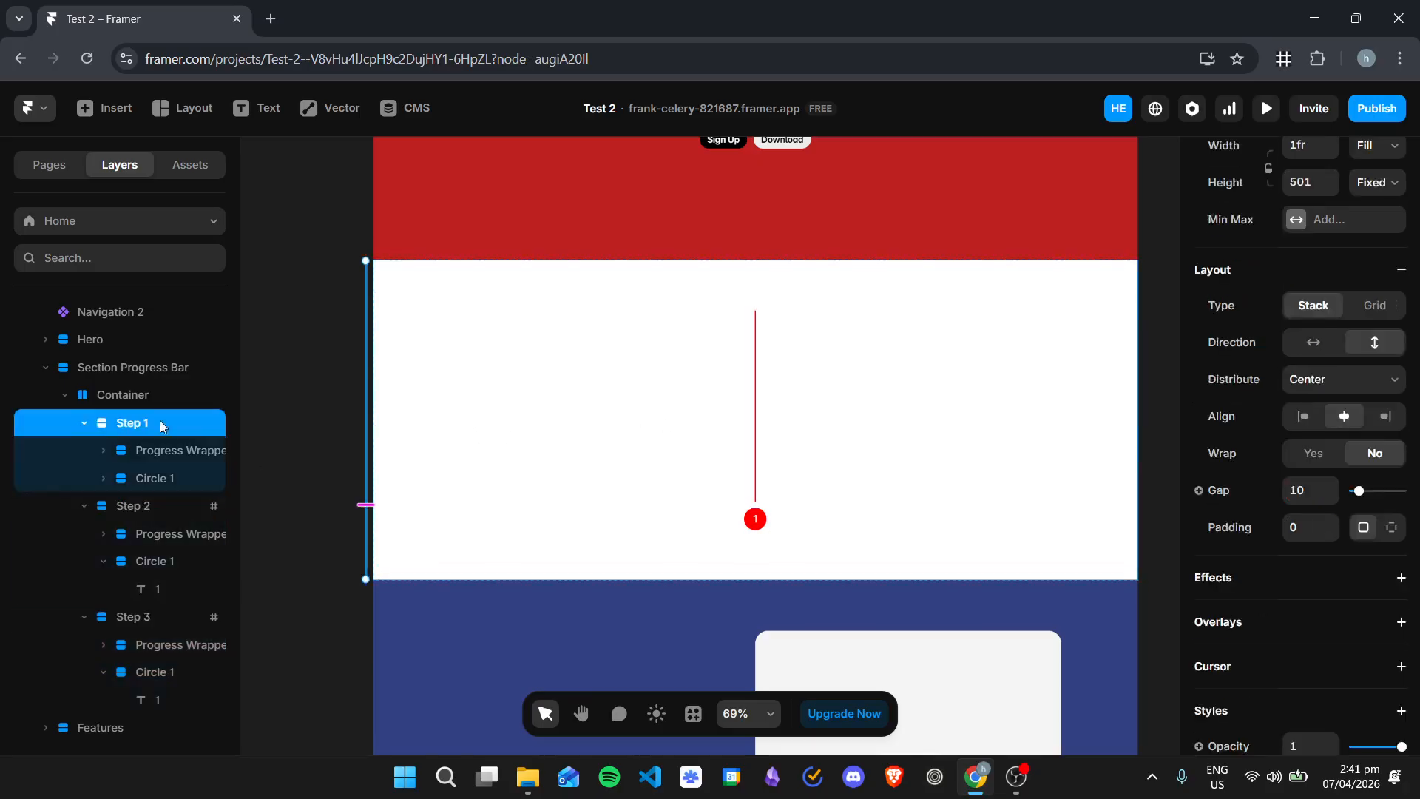
# Step: Try the Container's height as Fill and return it to Fit Content
pyautogui.click(157, 396)
pyautogui.click(1372, 471)
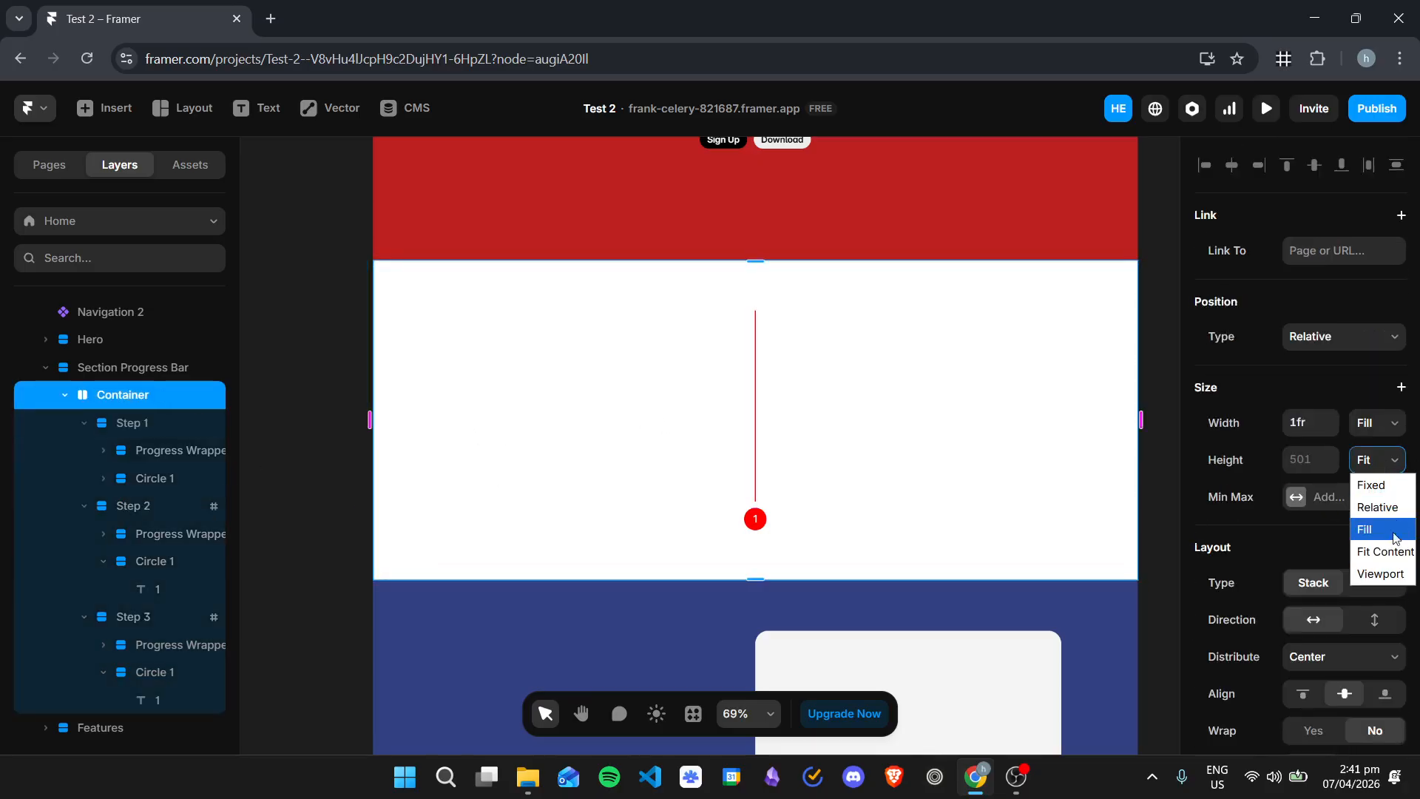
pyautogui.click(1390, 529)
pyautogui.click(1376, 464)
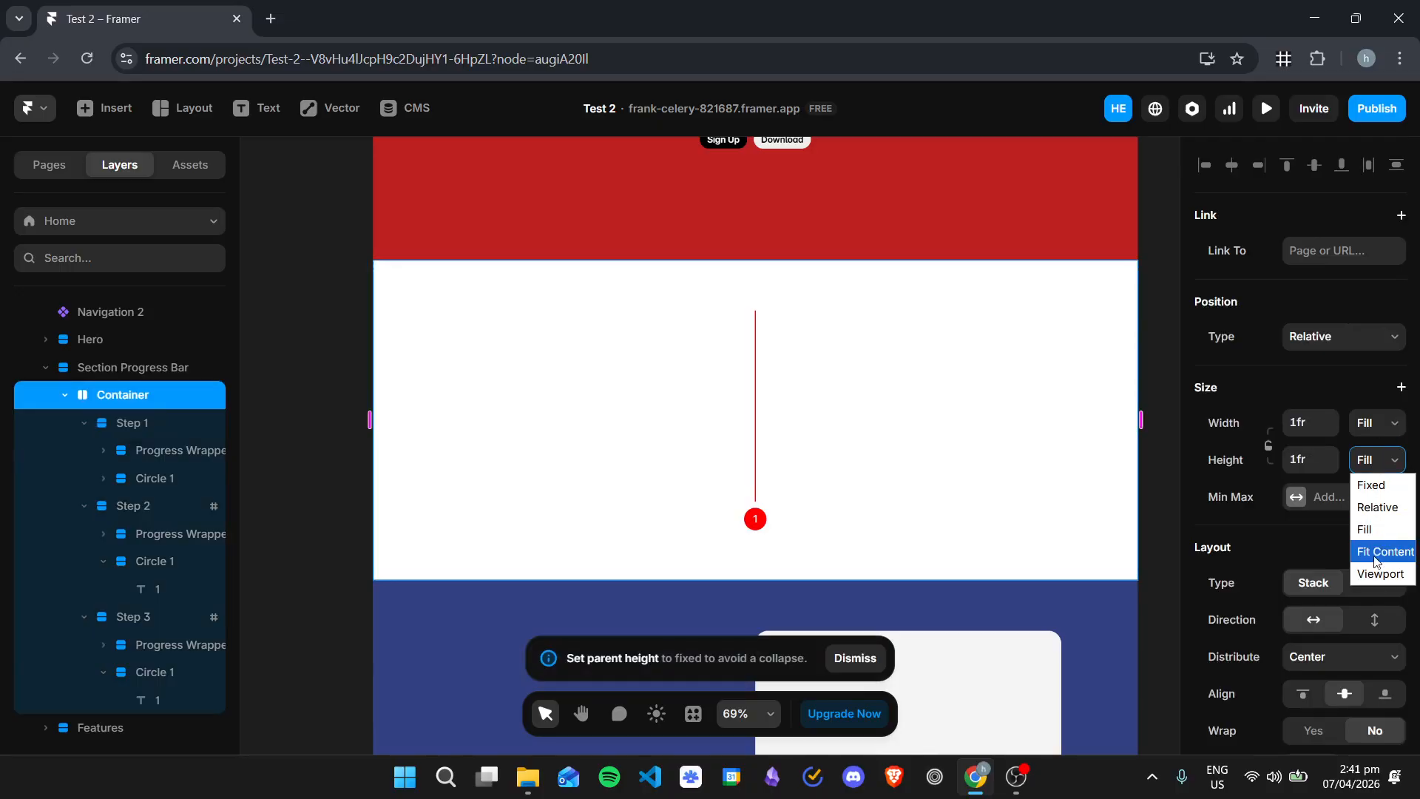
pyautogui.click(1377, 527)
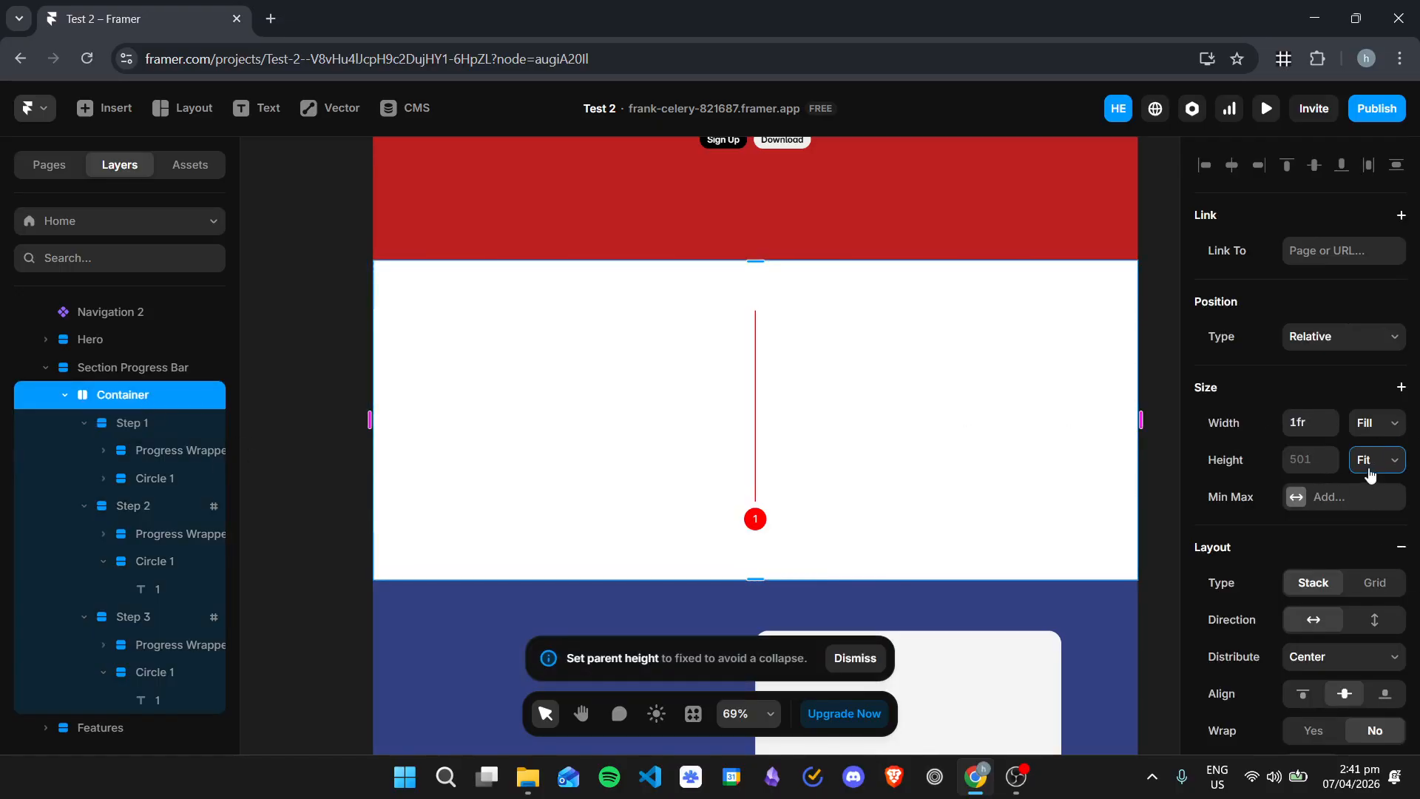
# Step: Set the Container's height to a fixed 1000
pyautogui.click(1370, 474)
pyautogui.click(1374, 483)
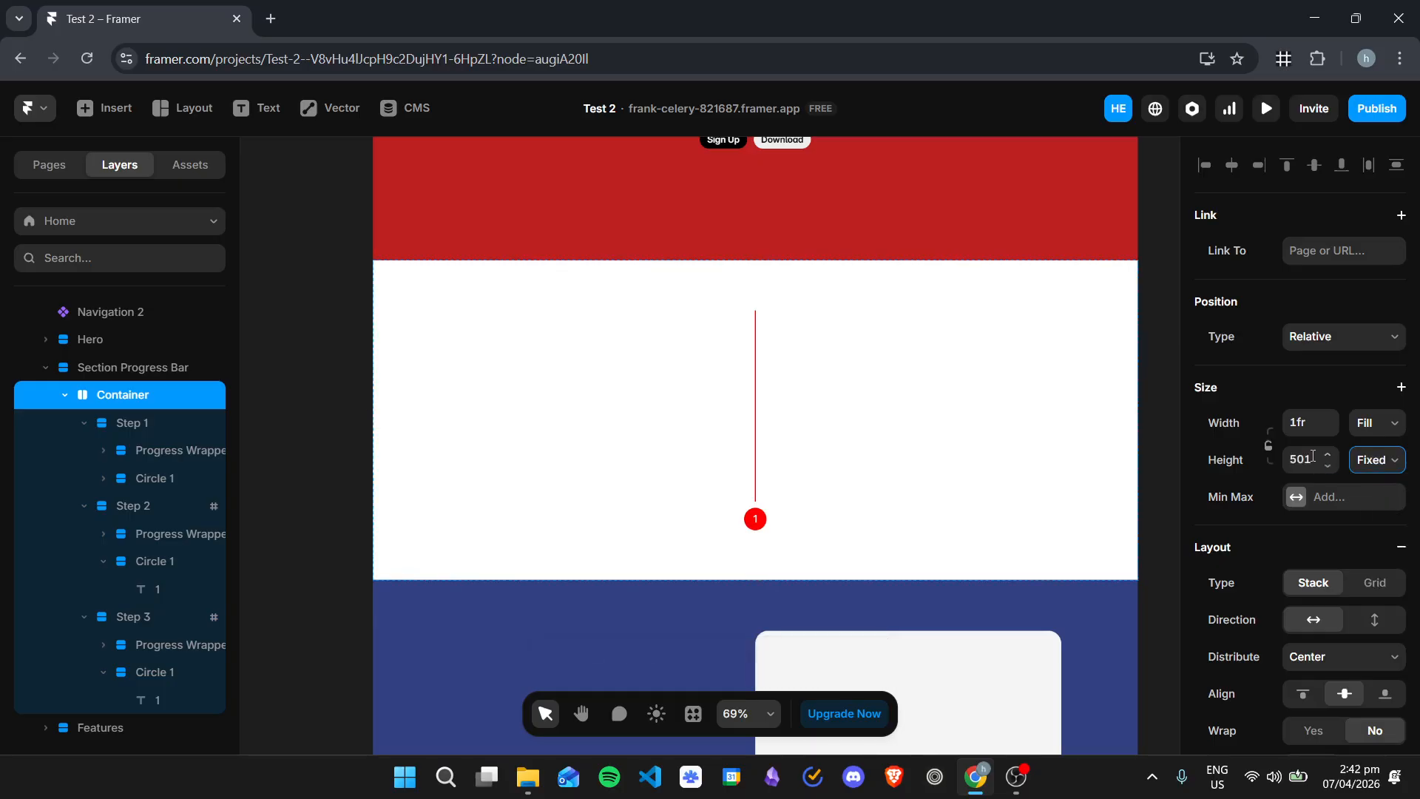
pyautogui.click(1313, 456)
pyautogui.write('1000')
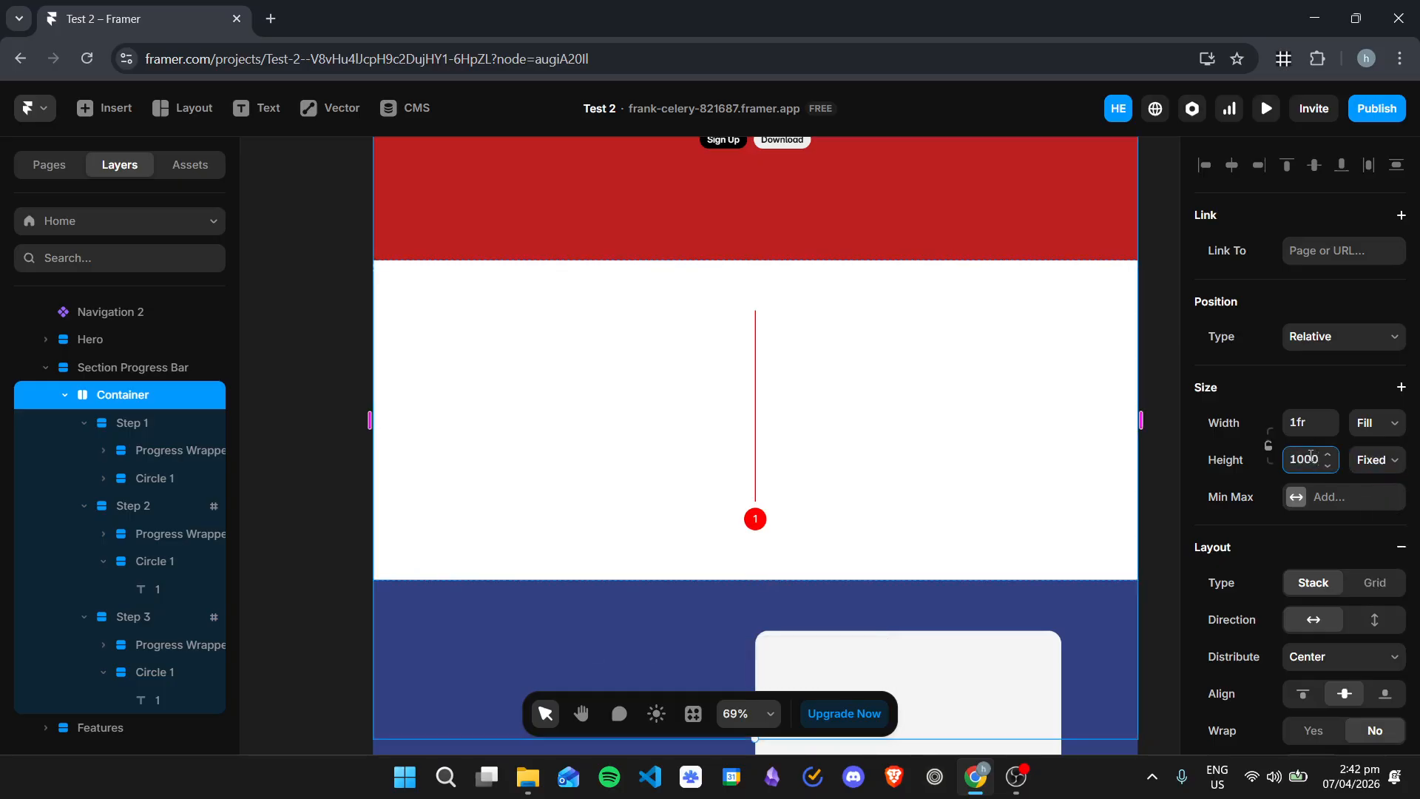
pyautogui.scroll(-1, 747, 539)
# Step: Set the height of the Section Progress Bar to Fit Content
pyautogui.click(198, 370)
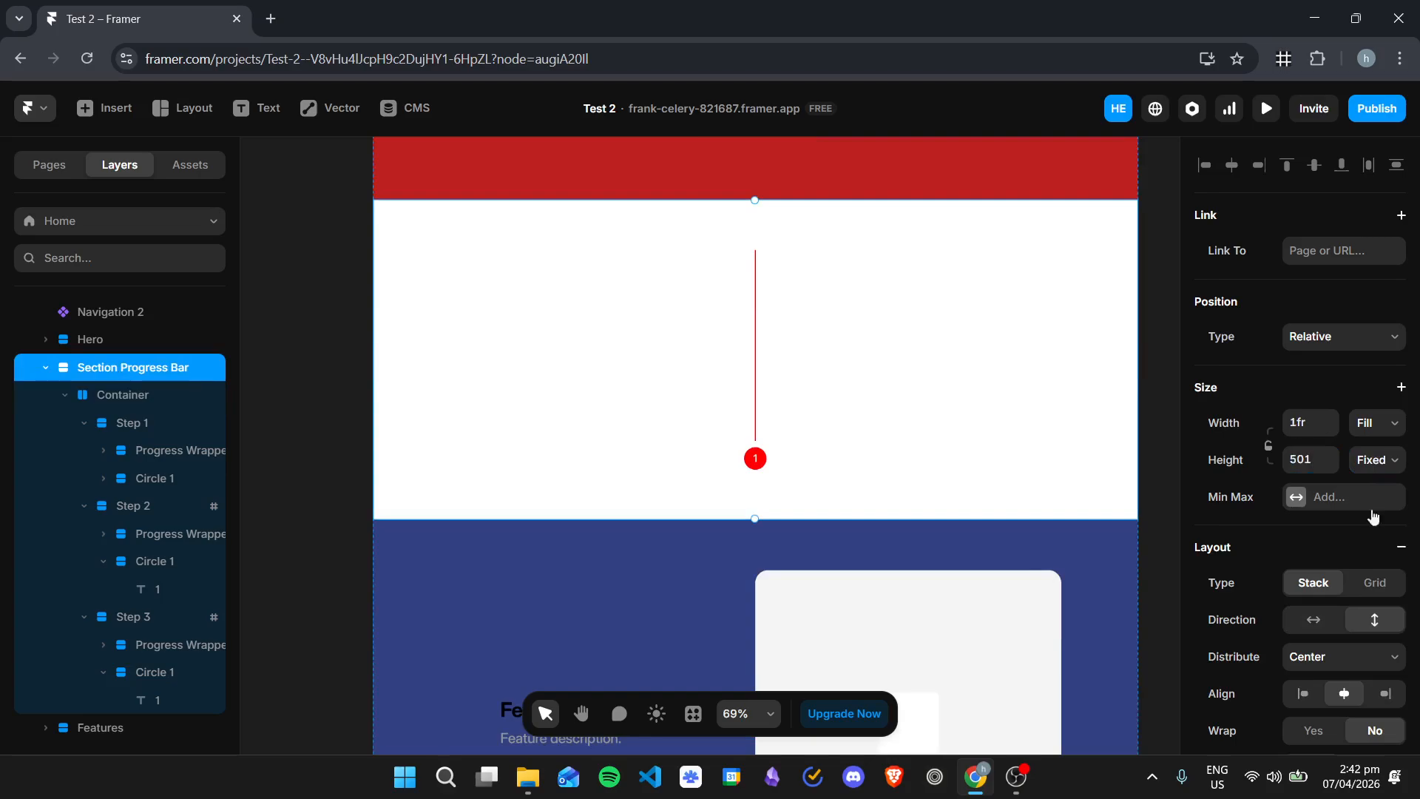
pyautogui.click(1378, 459)
pyautogui.click(1383, 546)
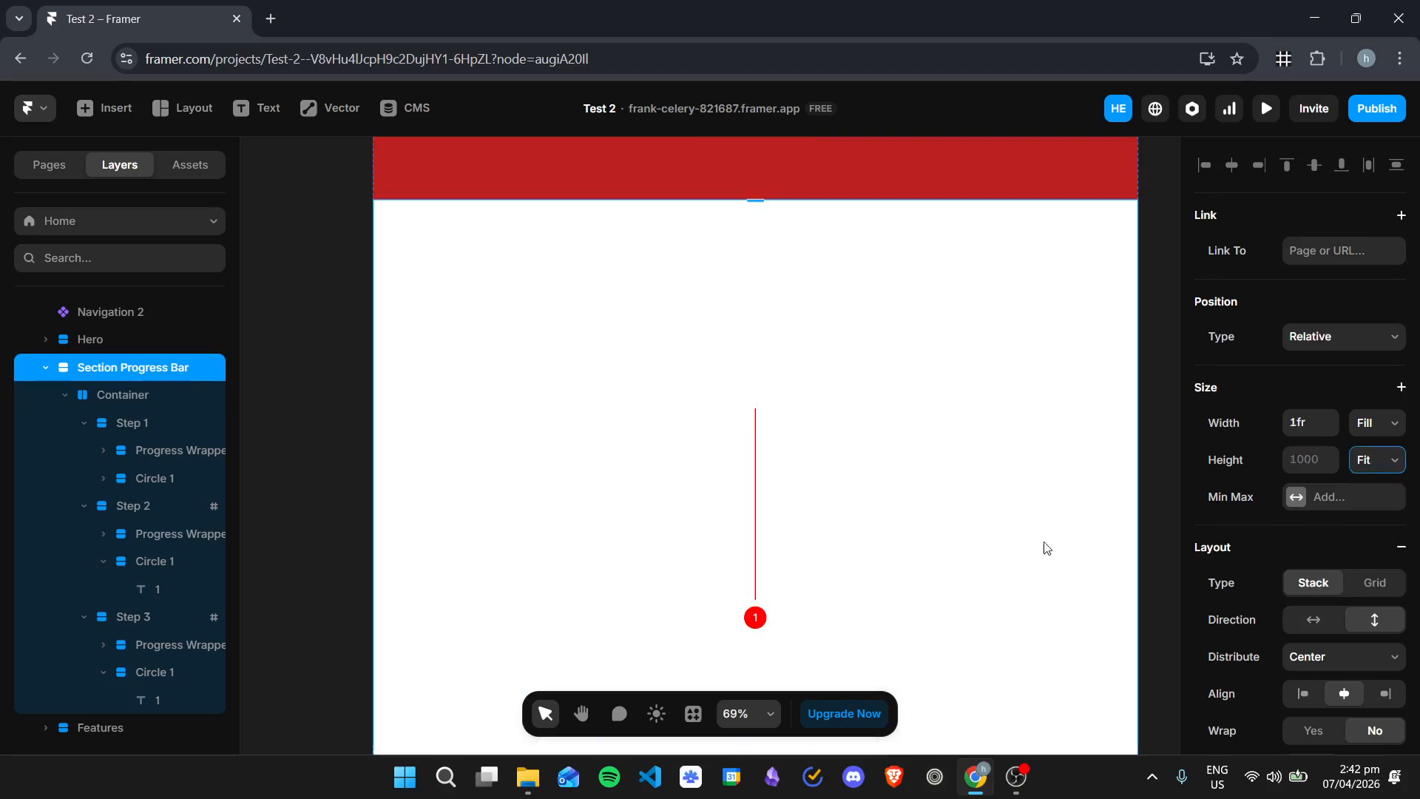
pyautogui.scroll(-3, 944, 517)
pyautogui.scroll(4, 863, 349)
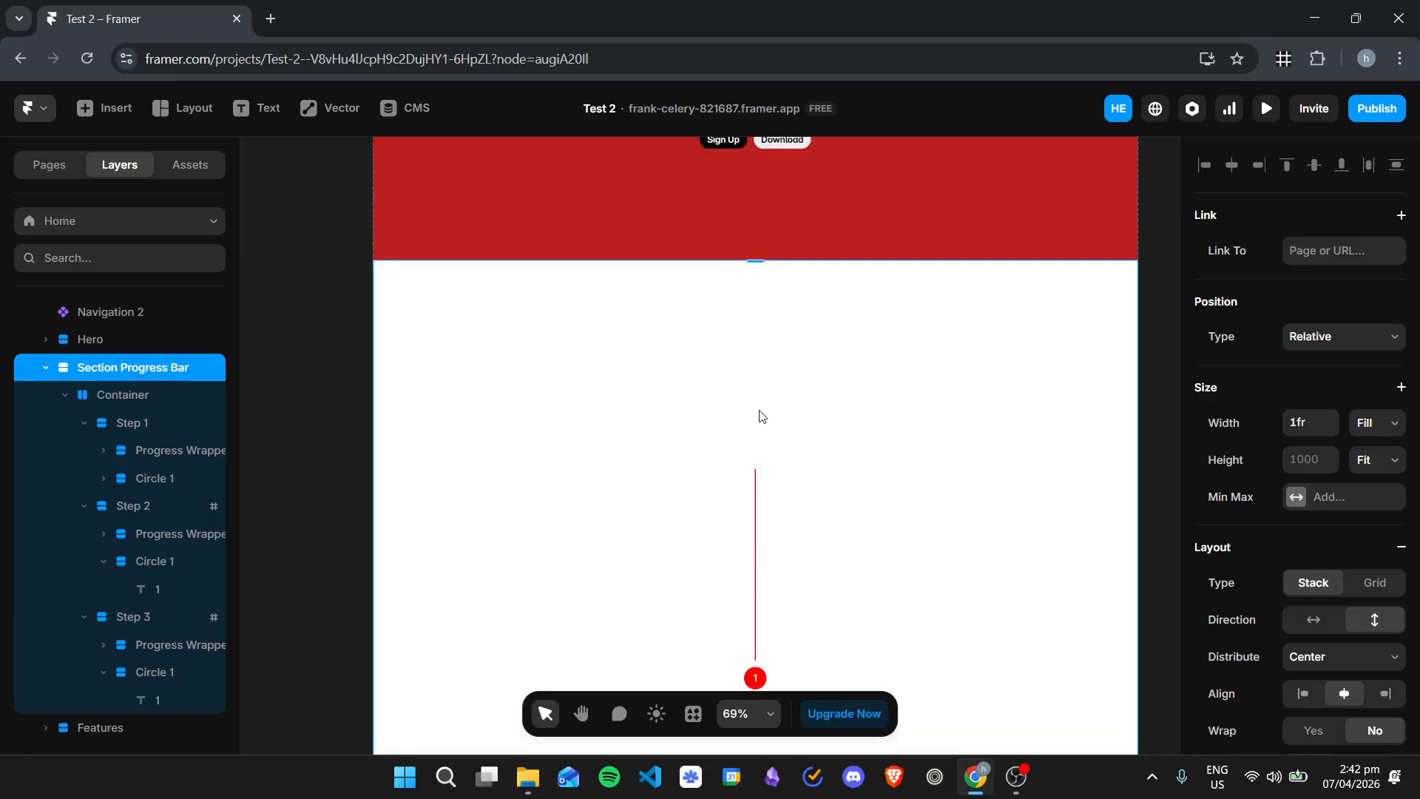
# Step: Change the stack direction of the Container holding the three steps to vertical
pyautogui.scroll(-2, 762, 417)
pyautogui.click(139, 426)
pyautogui.click(134, 508)
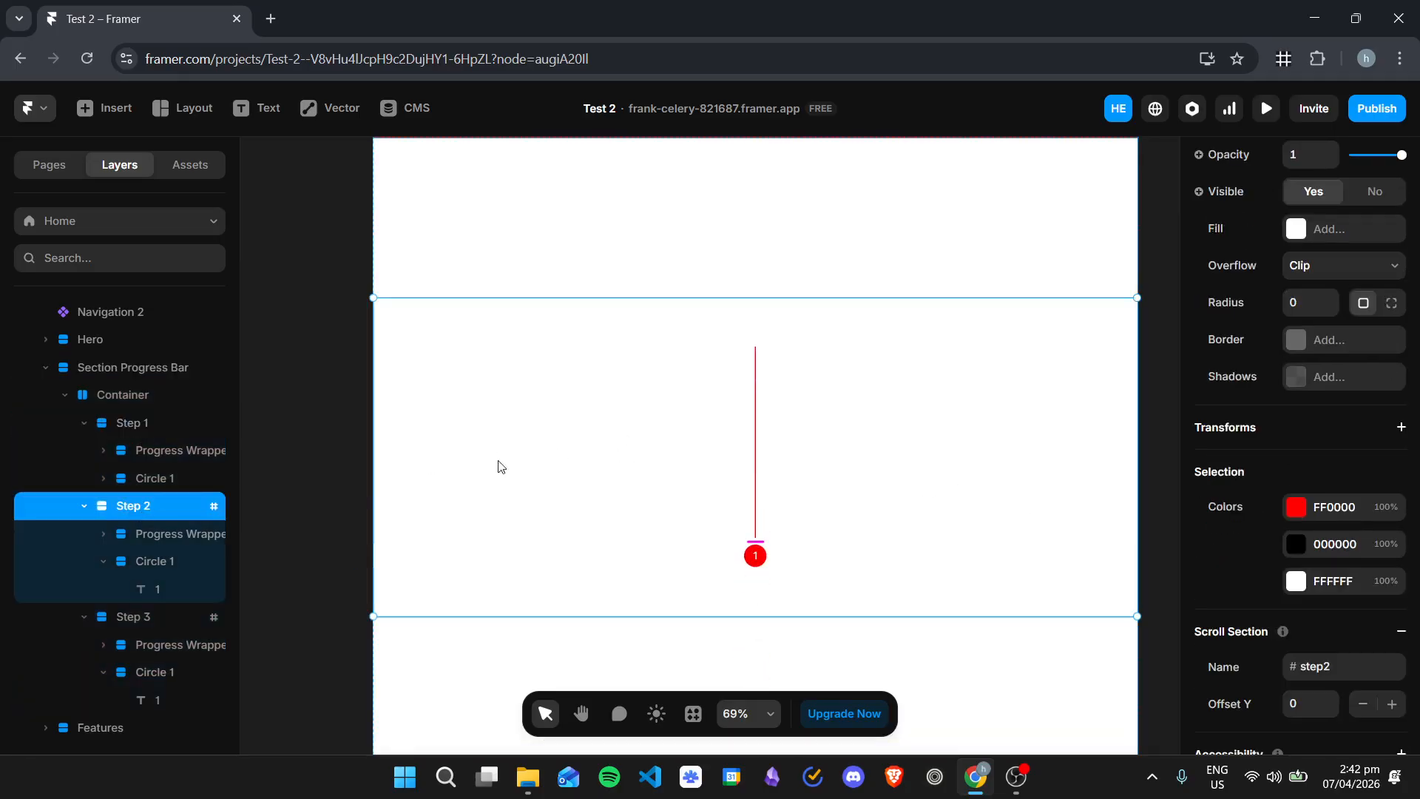
pyautogui.click(148, 615)
pyautogui.click(145, 510)
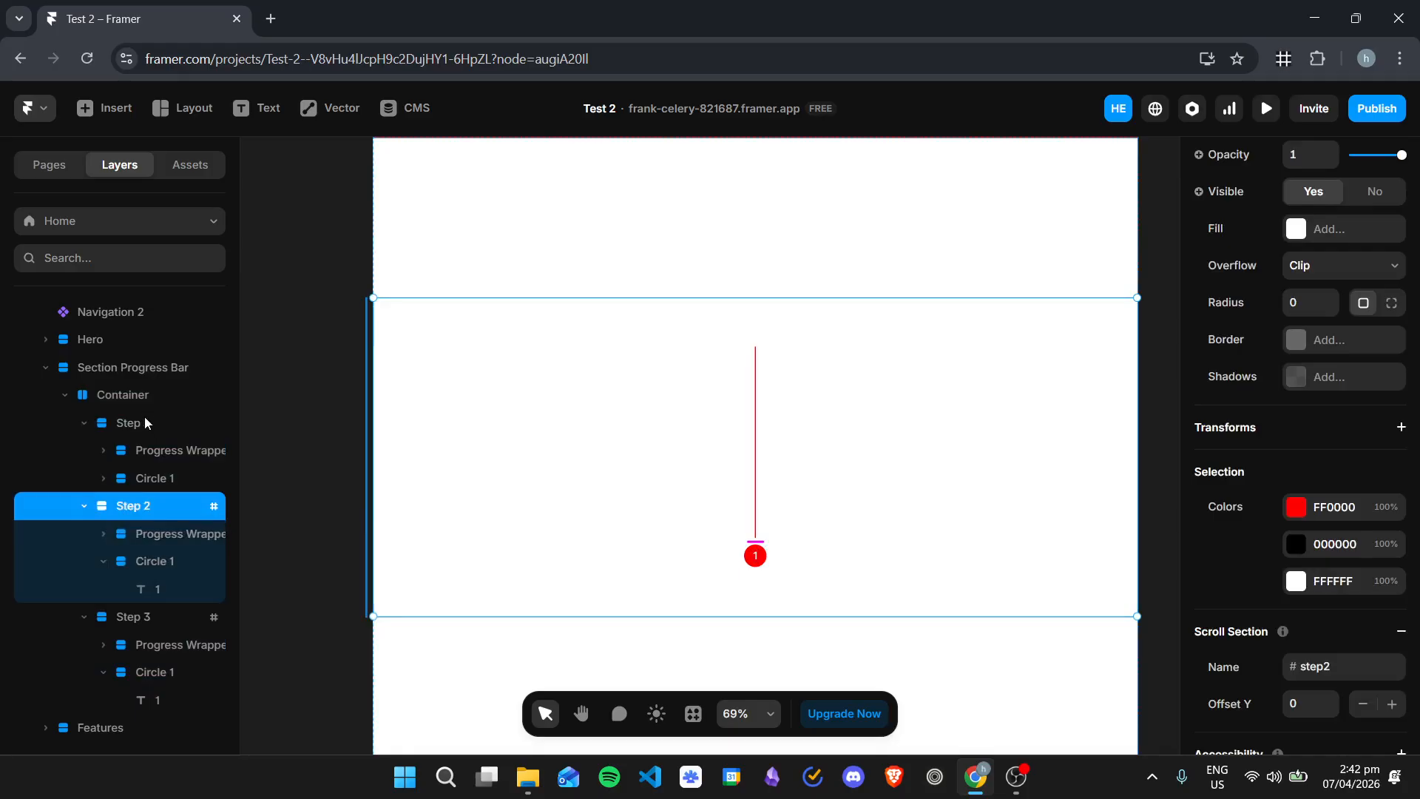
pyautogui.click(122, 395)
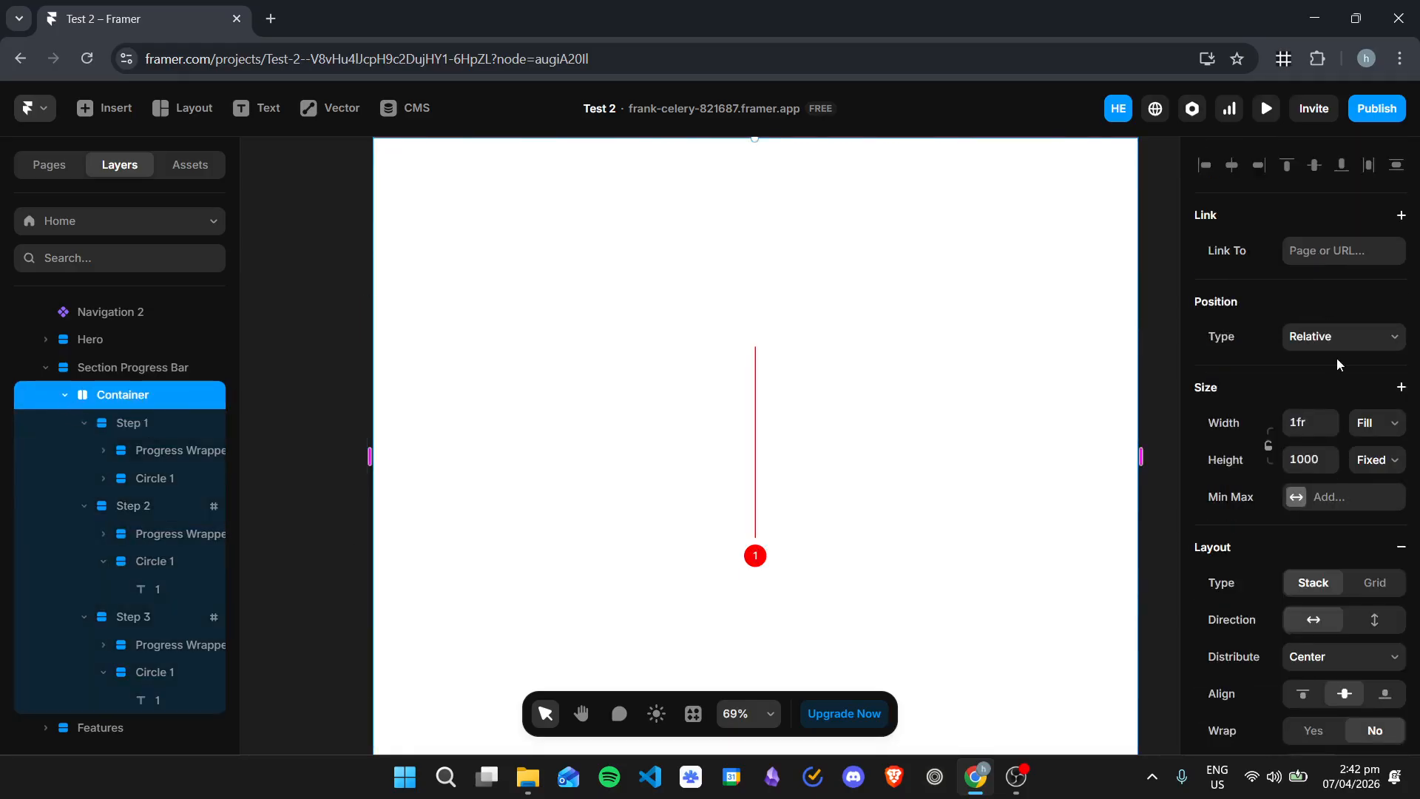
pyautogui.scroll(-4, 1376, 415)
pyautogui.click(1372, 343)
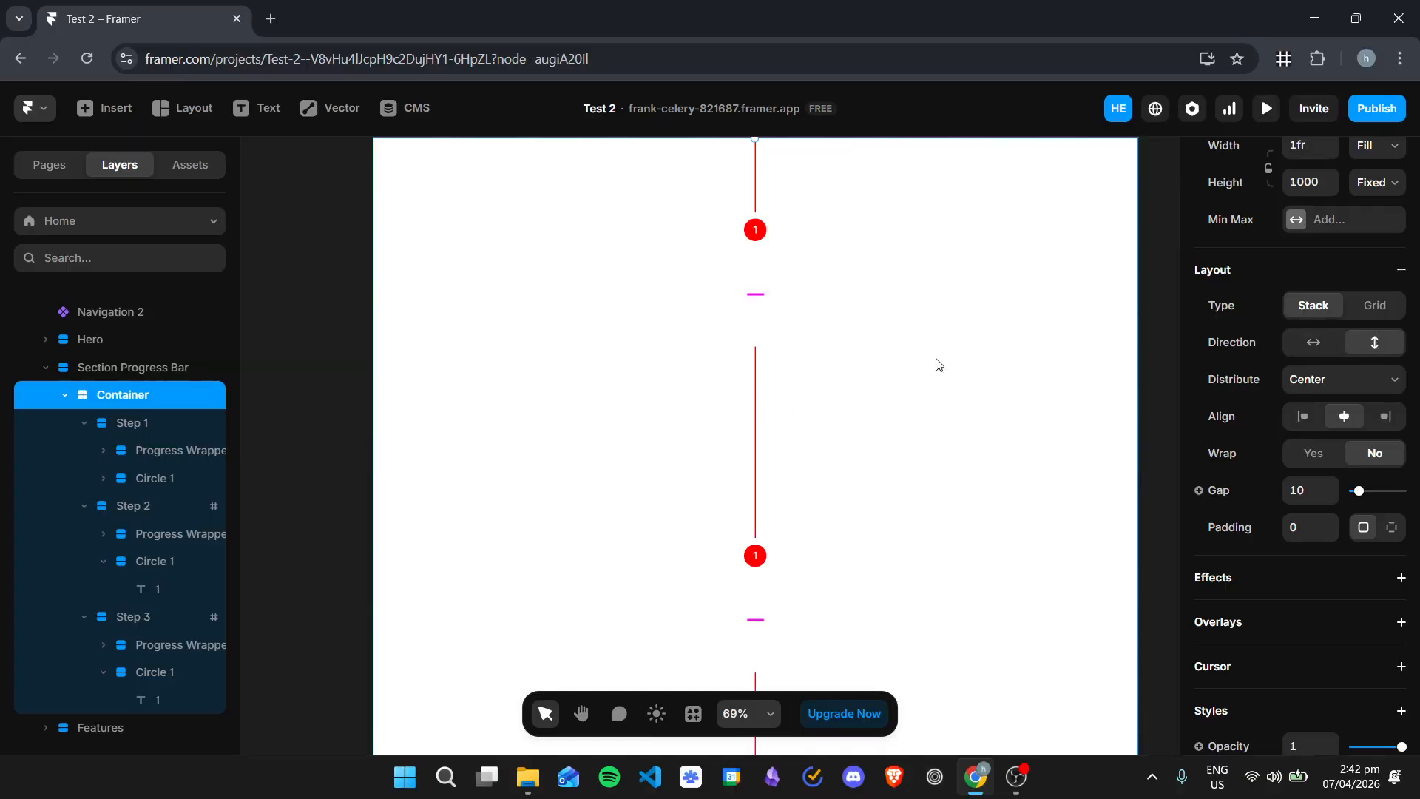
# Step: Keep the Section Progress Bar's height at Fit Content and set the Container's height to Fit Content as well
pyautogui.scroll(1, 925, 414)
pyautogui.scroll(-4, 844, 378)
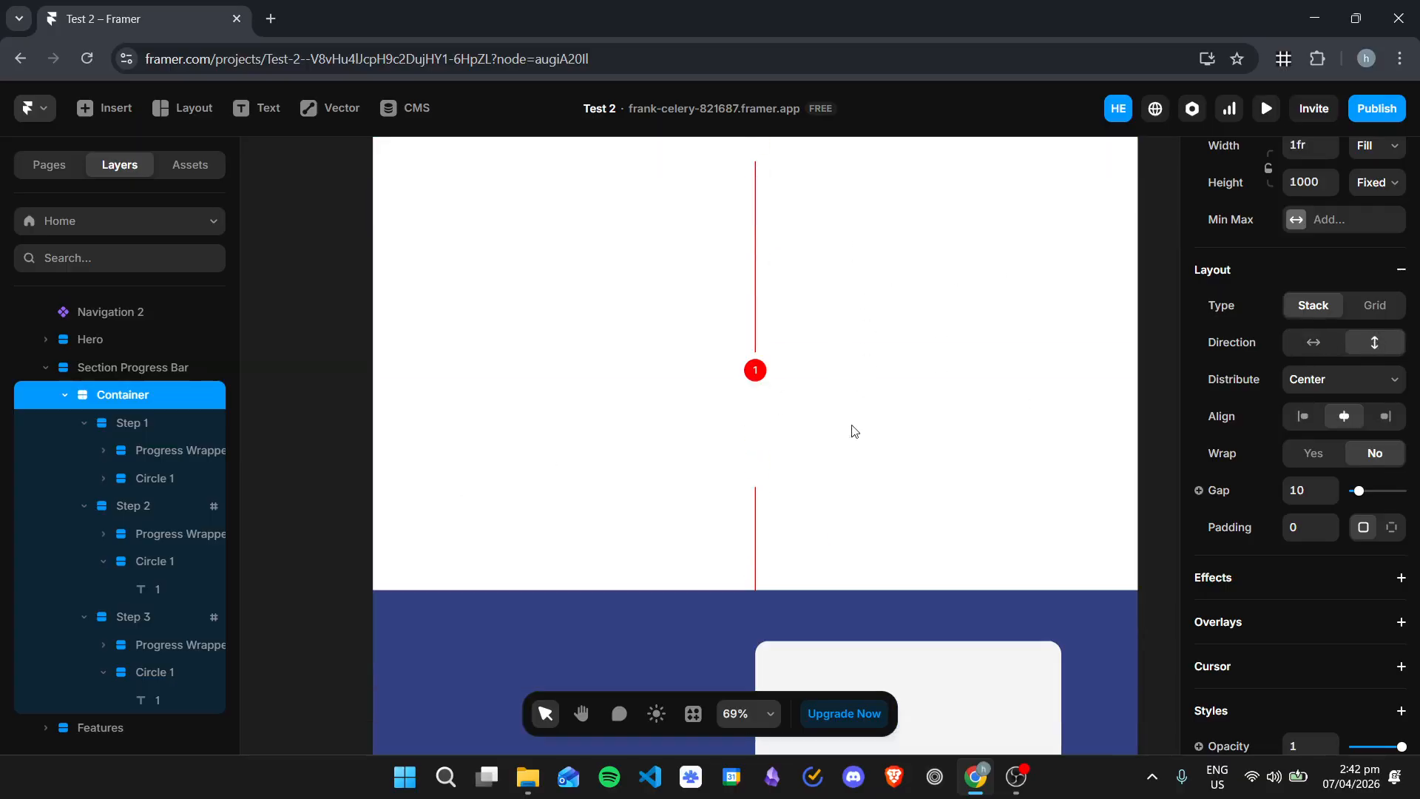
pyautogui.click(133, 422)
pyautogui.click(119, 367)
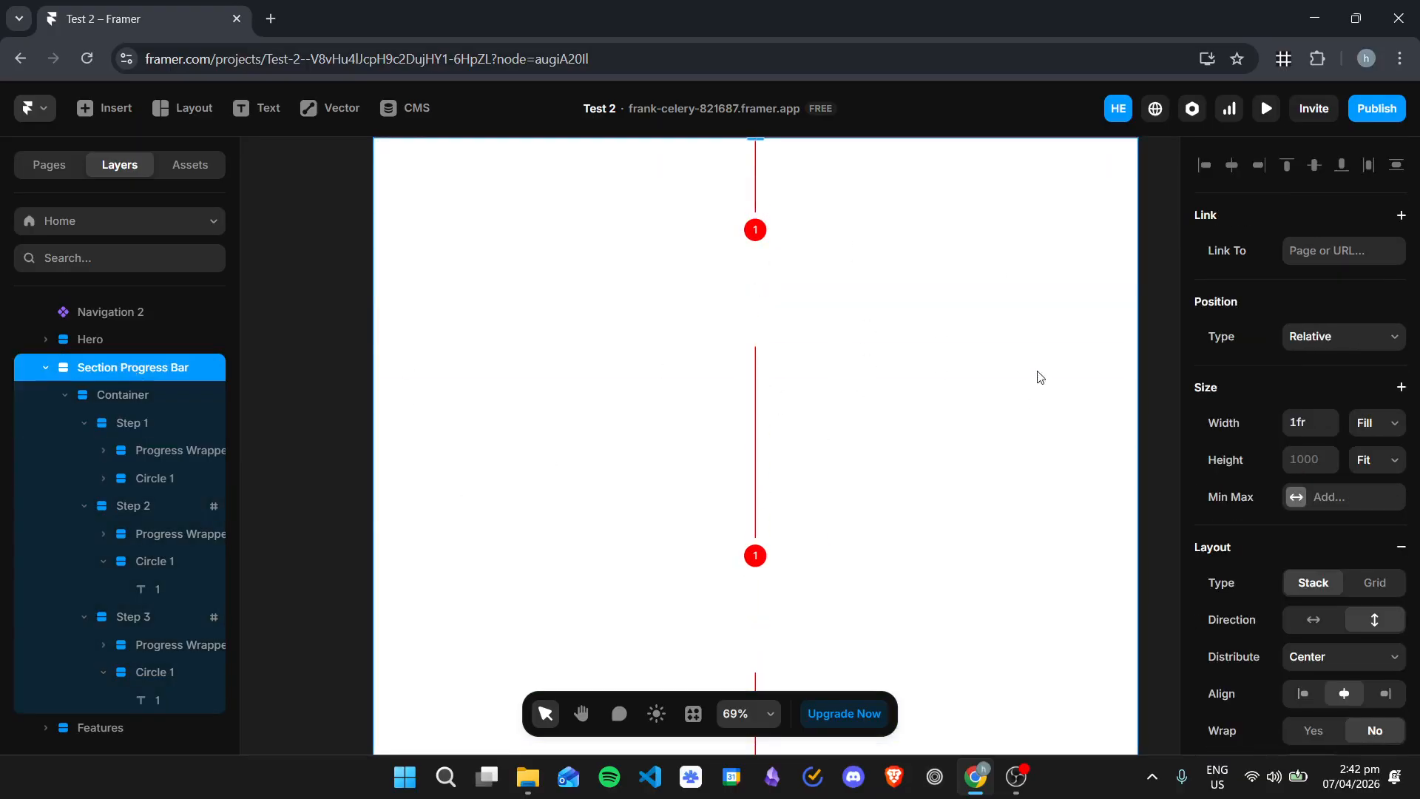
pyautogui.click(1374, 423)
pyautogui.click(1378, 460)
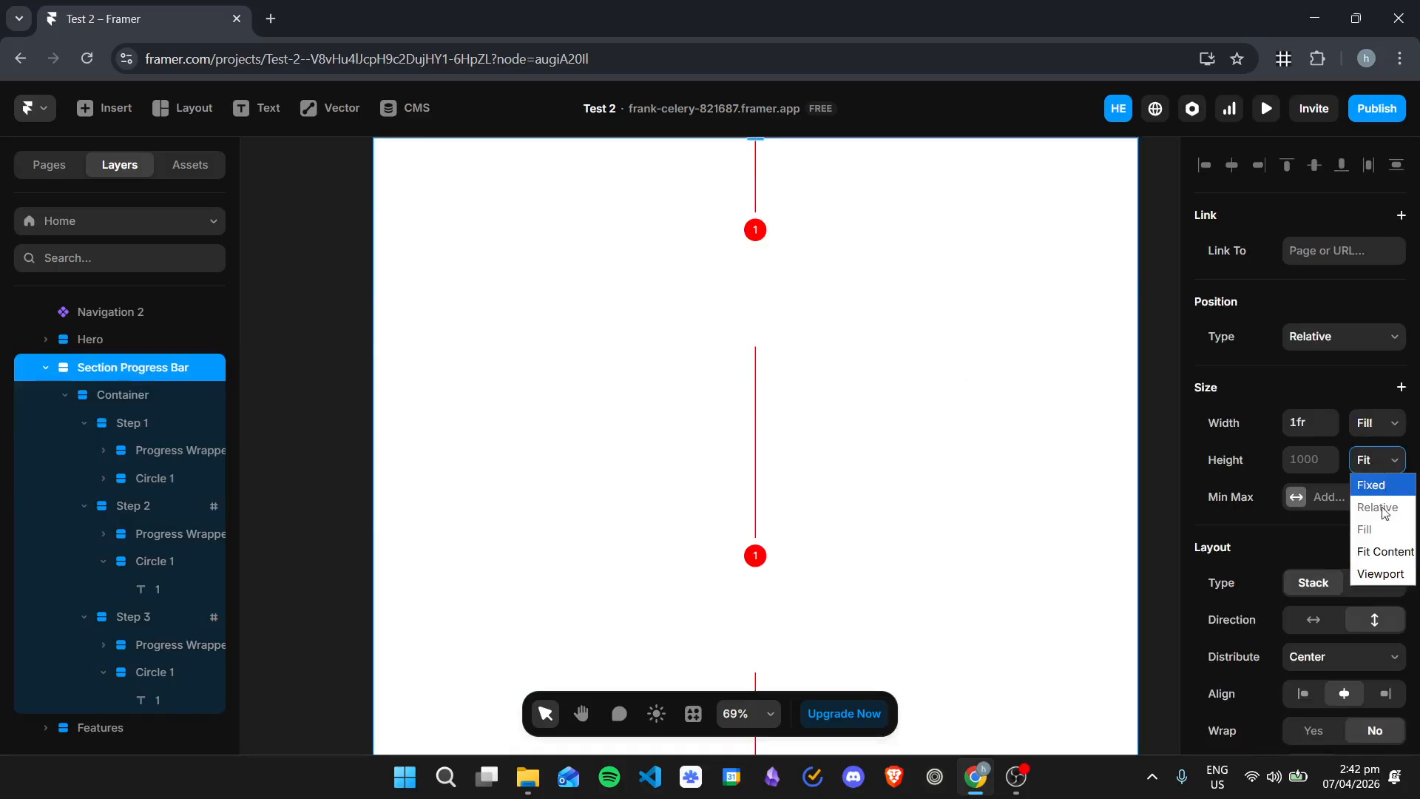
pyautogui.click(1380, 548)
pyautogui.click(109, 398)
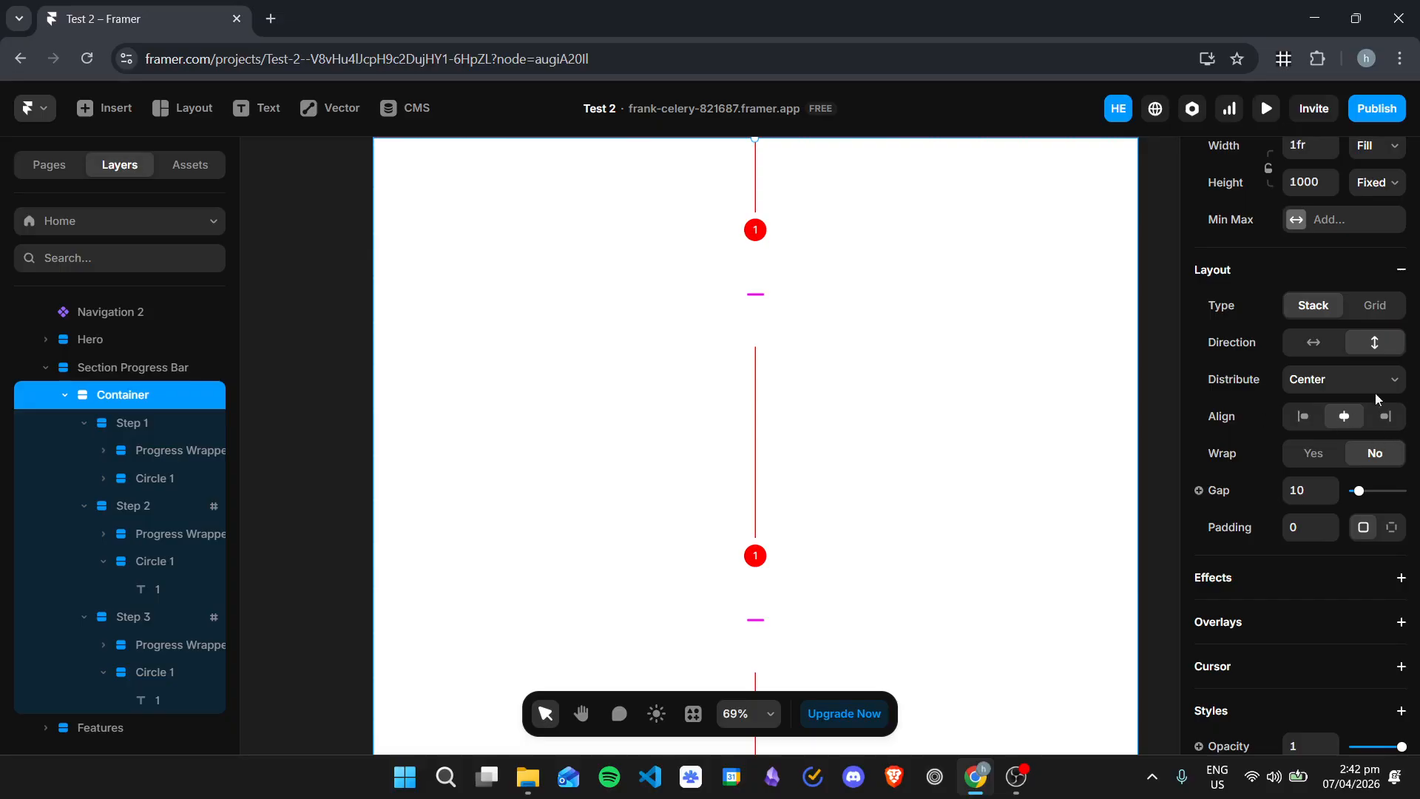
pyautogui.scroll(4, 1373, 407)
pyautogui.click(1378, 459)
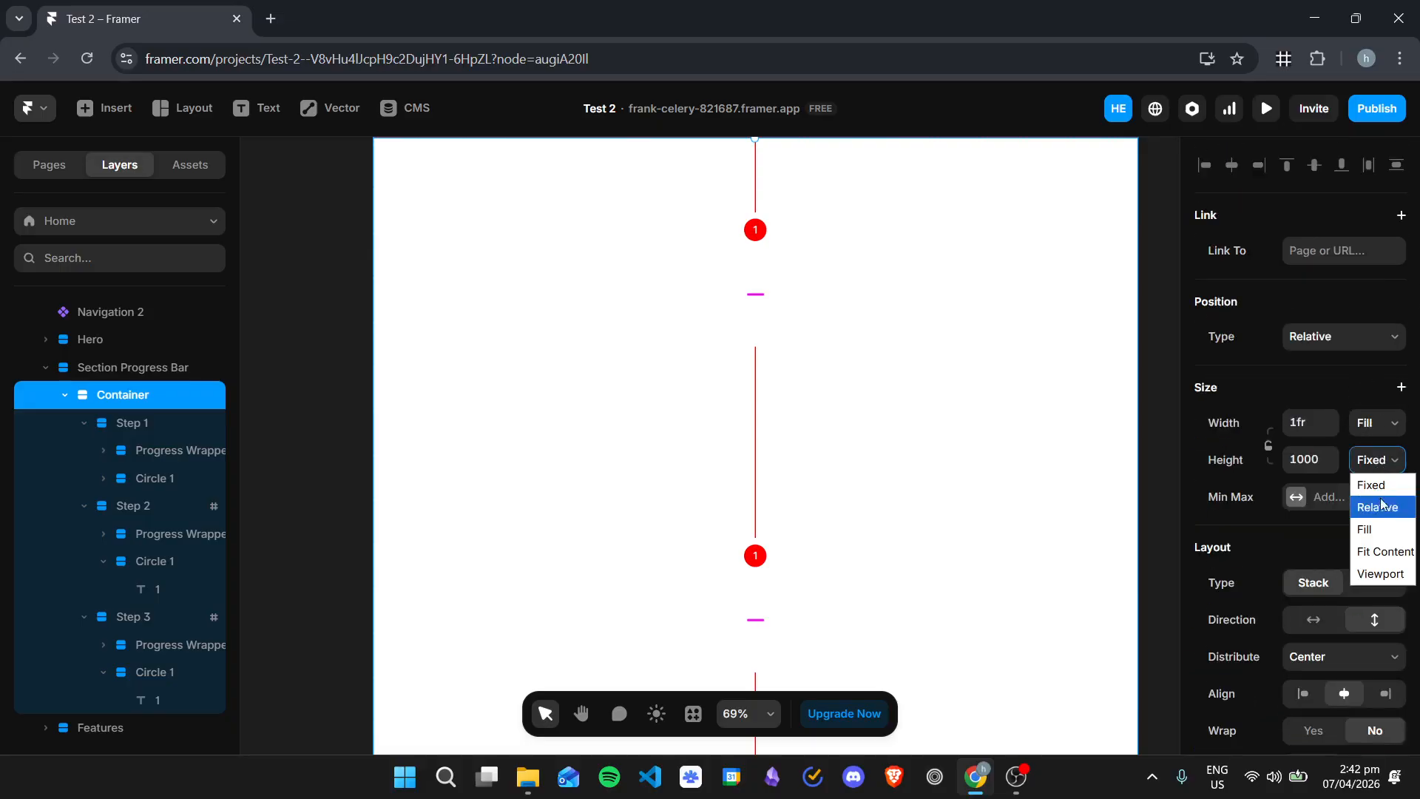
pyautogui.click(1383, 548)
# Step: Set the height of Step 1 to Fit Content
pyautogui.scroll(-5, 953, 466)
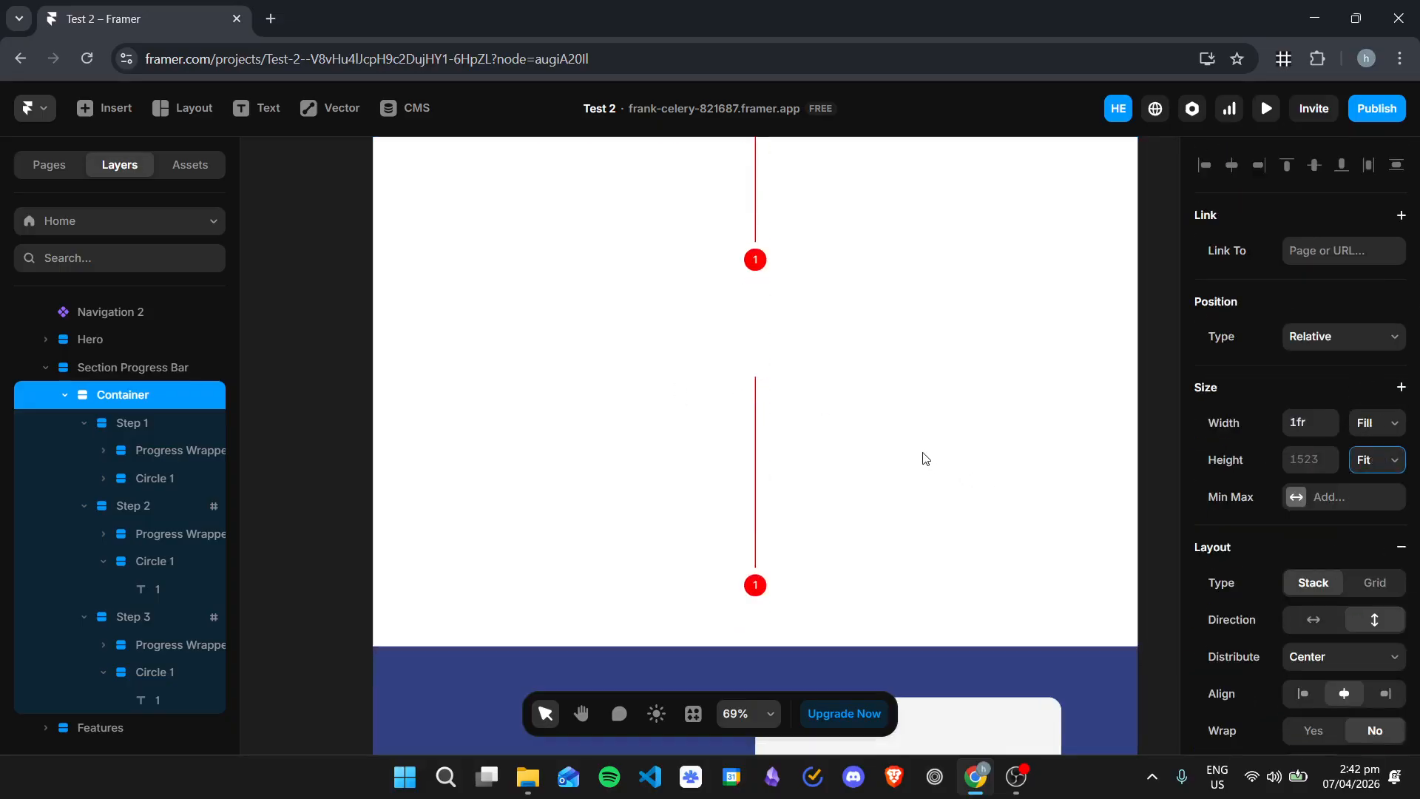
pyautogui.scroll(1, 924, 457)
pyautogui.click(181, 422)
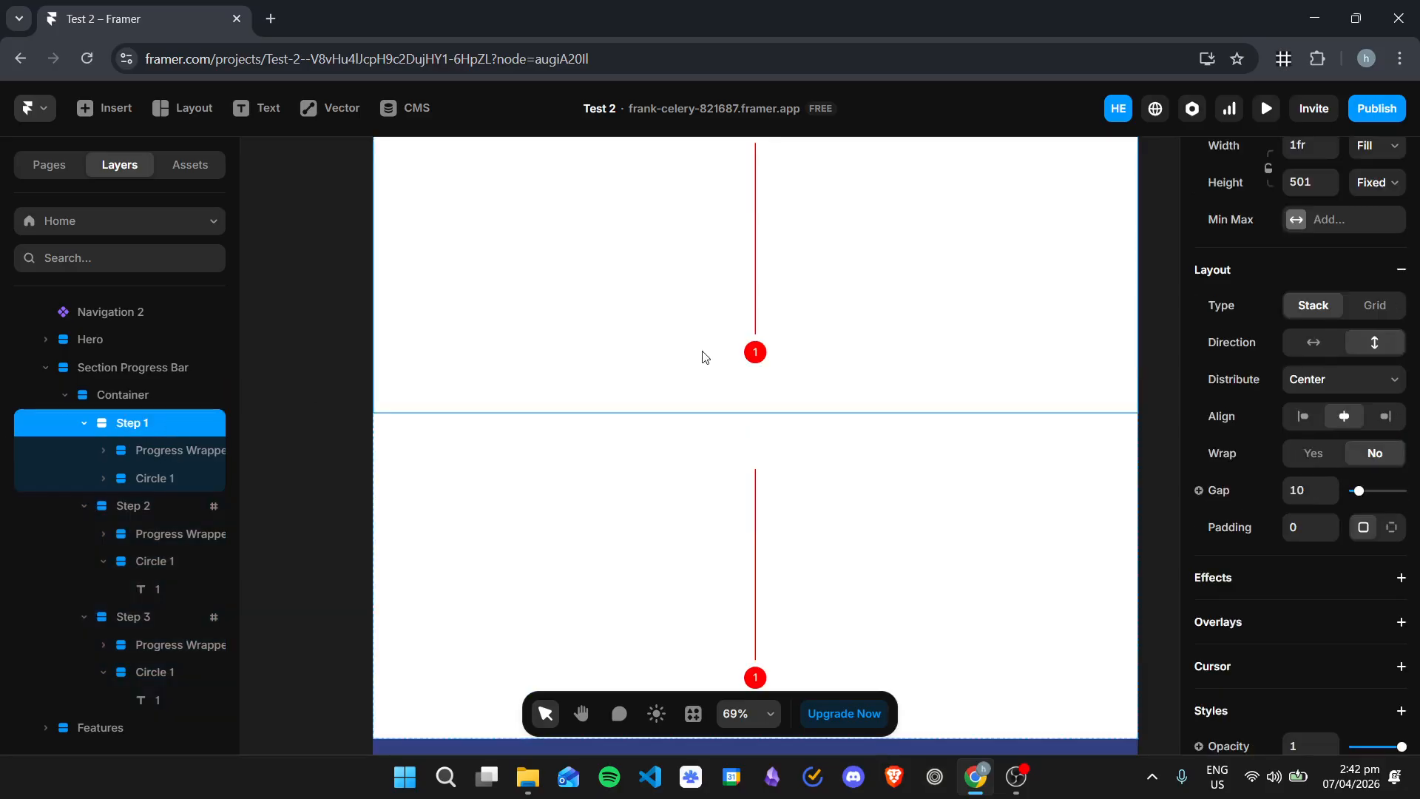
pyautogui.scroll(3, 1339, 407)
pyautogui.click(1378, 460)
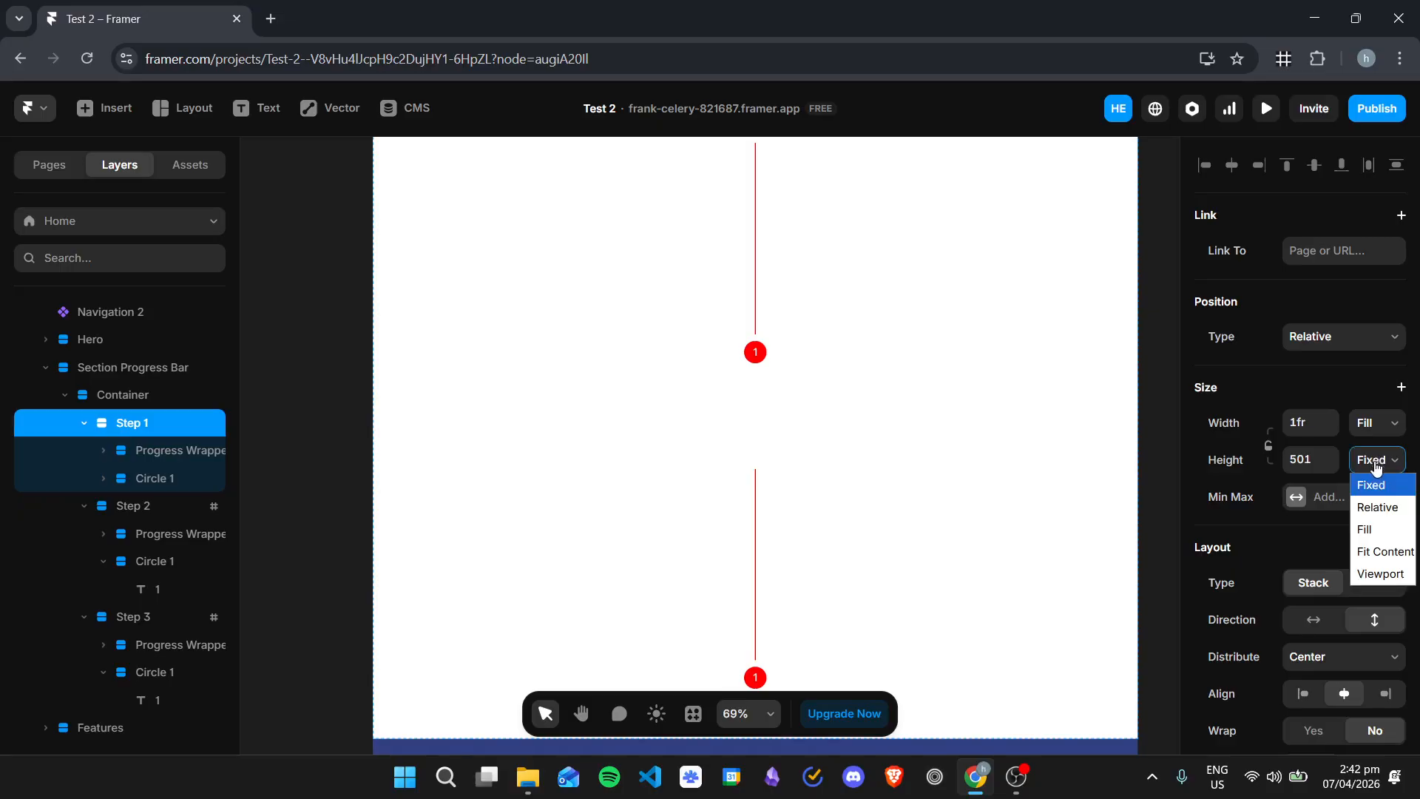
pyautogui.click(1384, 538)
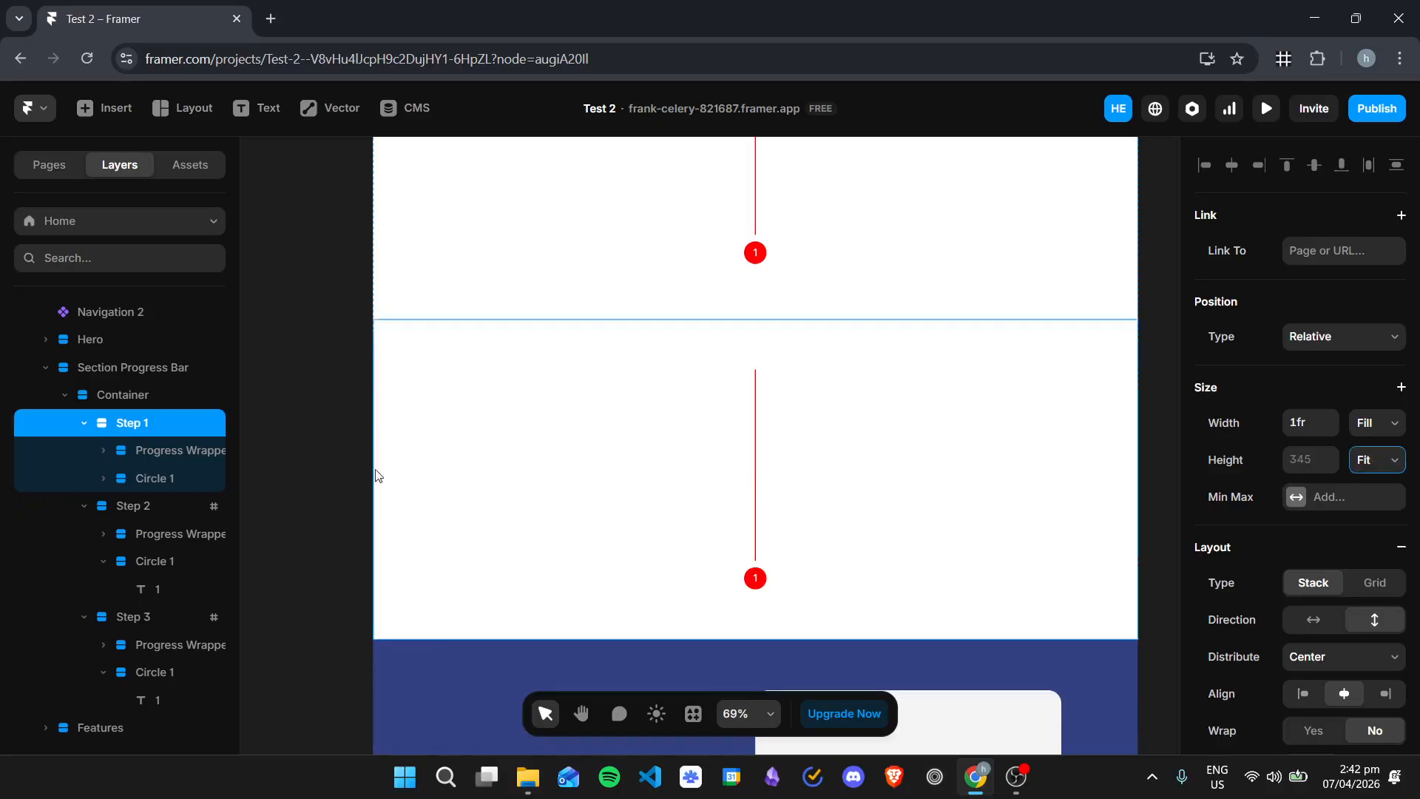
# Step: Set the height of Step 2 to Fit Content
pyautogui.click(161, 505)
pyautogui.scroll(5, 1369, 396)
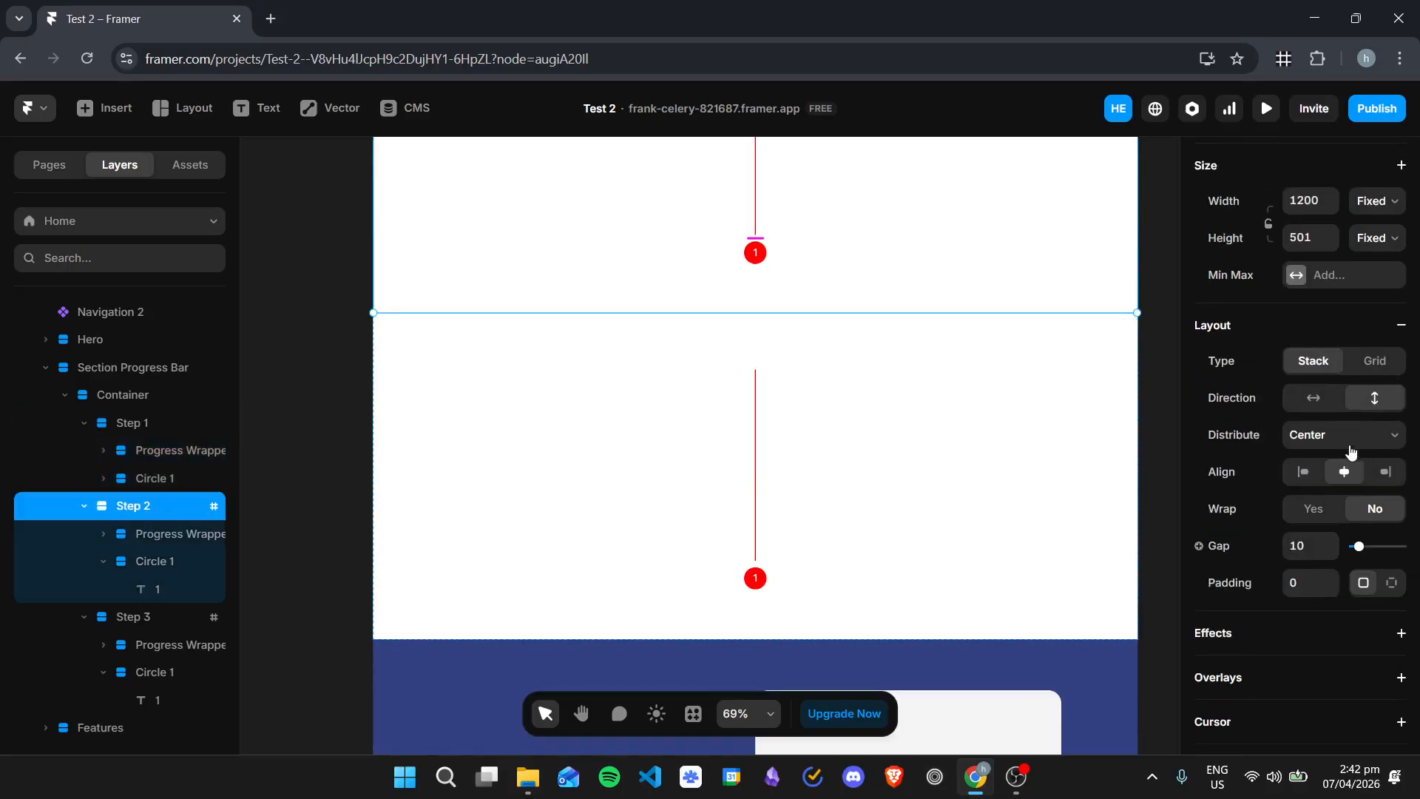
pyautogui.scroll(3, 1376, 288)
pyautogui.click(1377, 423)
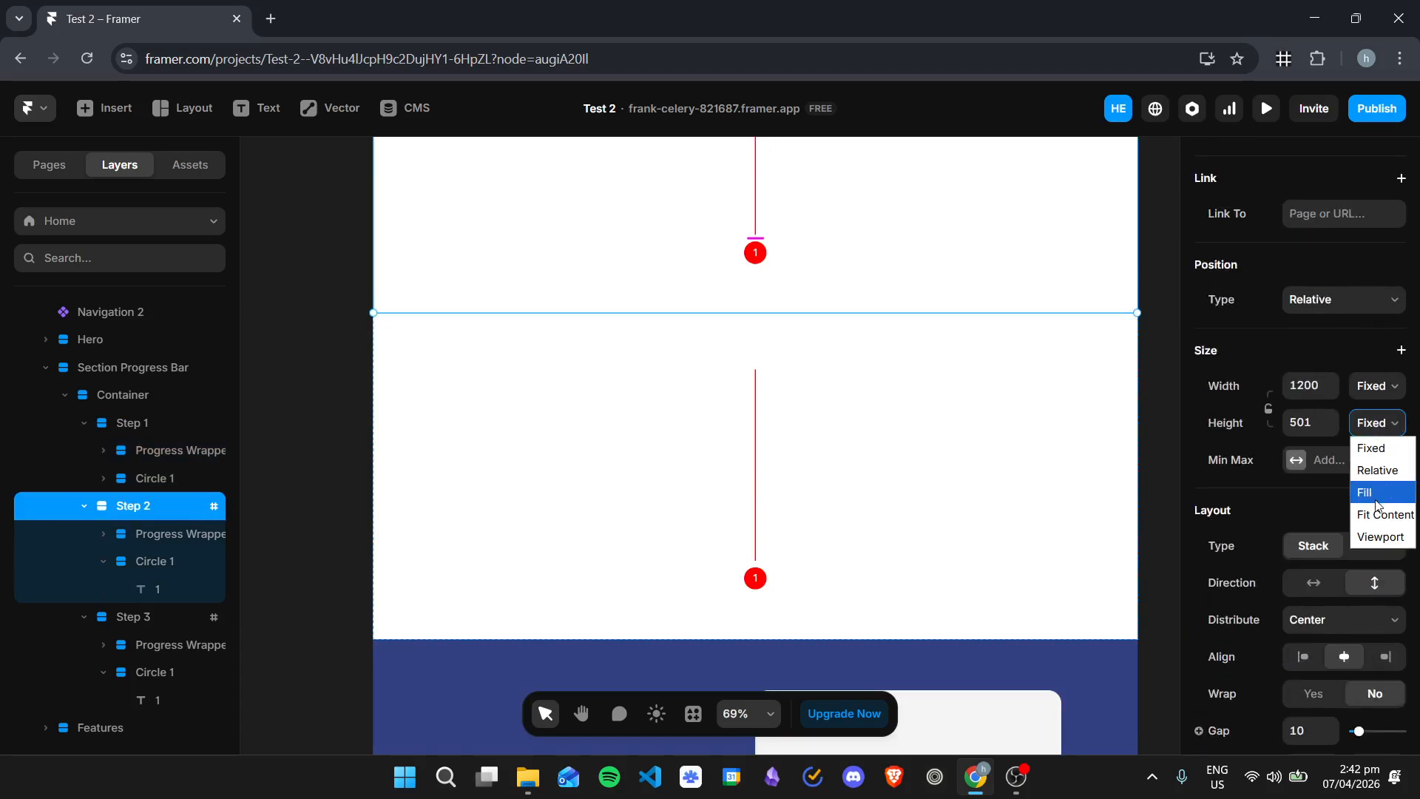
pyautogui.click(1383, 514)
# Step: Set the height of Step 3 to Fit Content
pyautogui.click(133, 618)
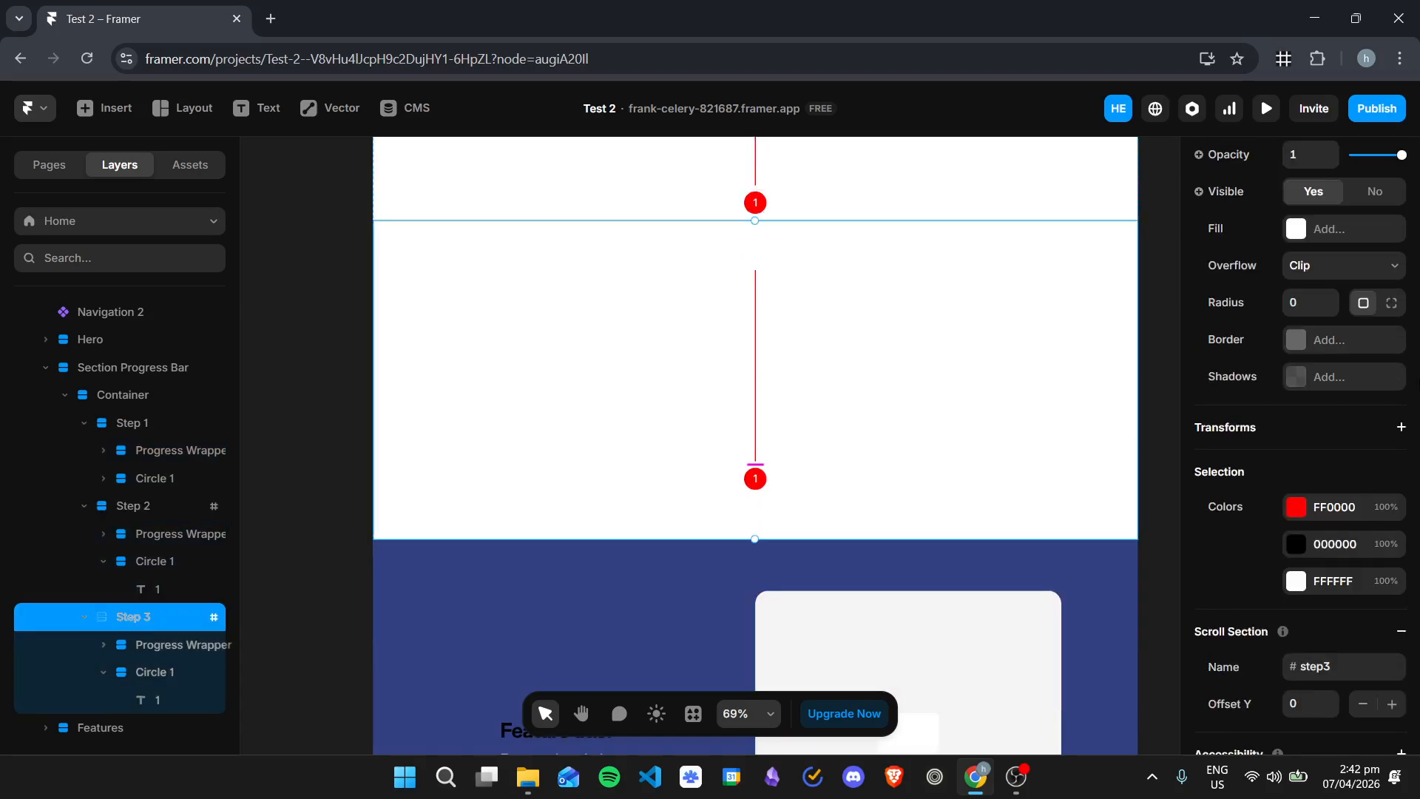
pyautogui.scroll(4, 1274, 361)
pyautogui.scroll(4, 1274, 361)
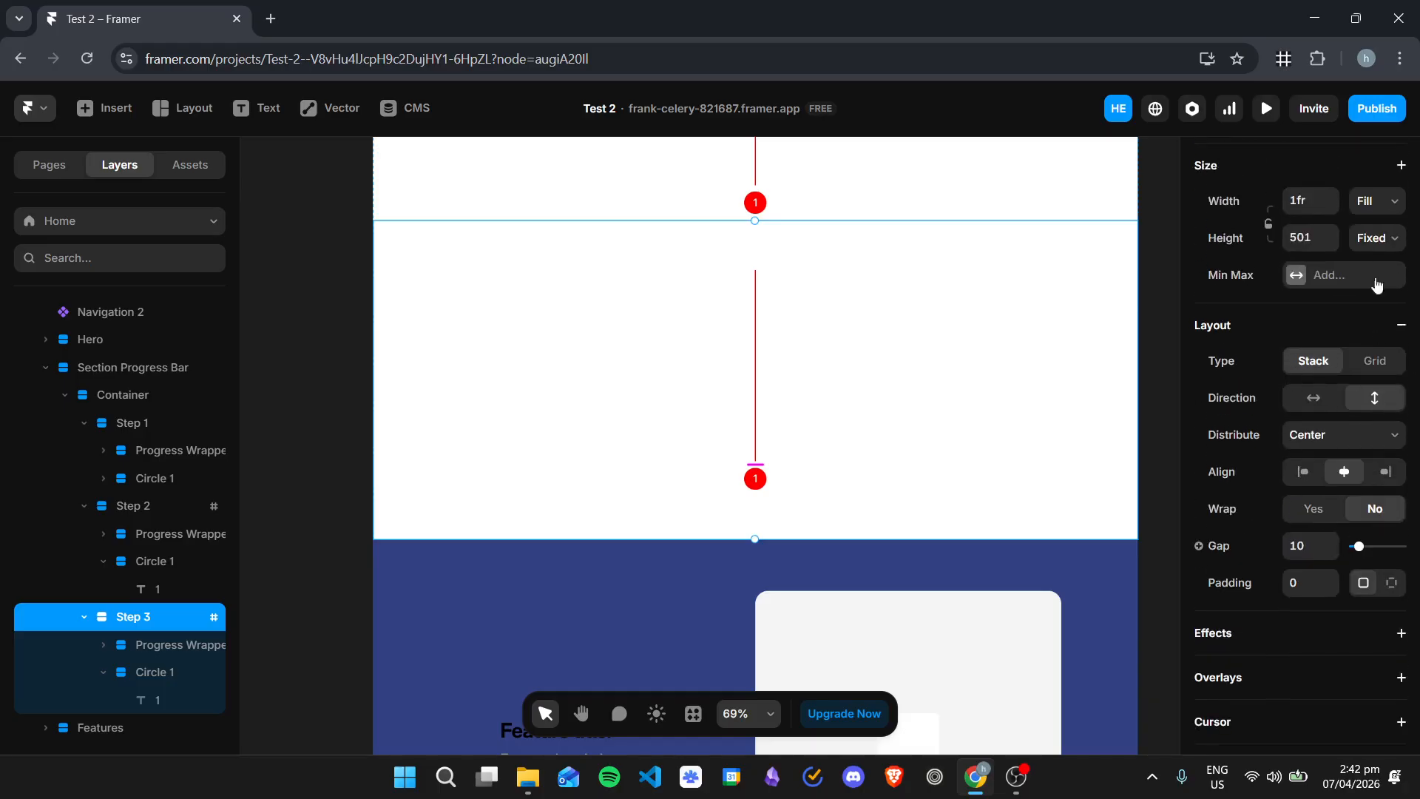
pyautogui.click(1373, 237)
pyautogui.click(1378, 327)
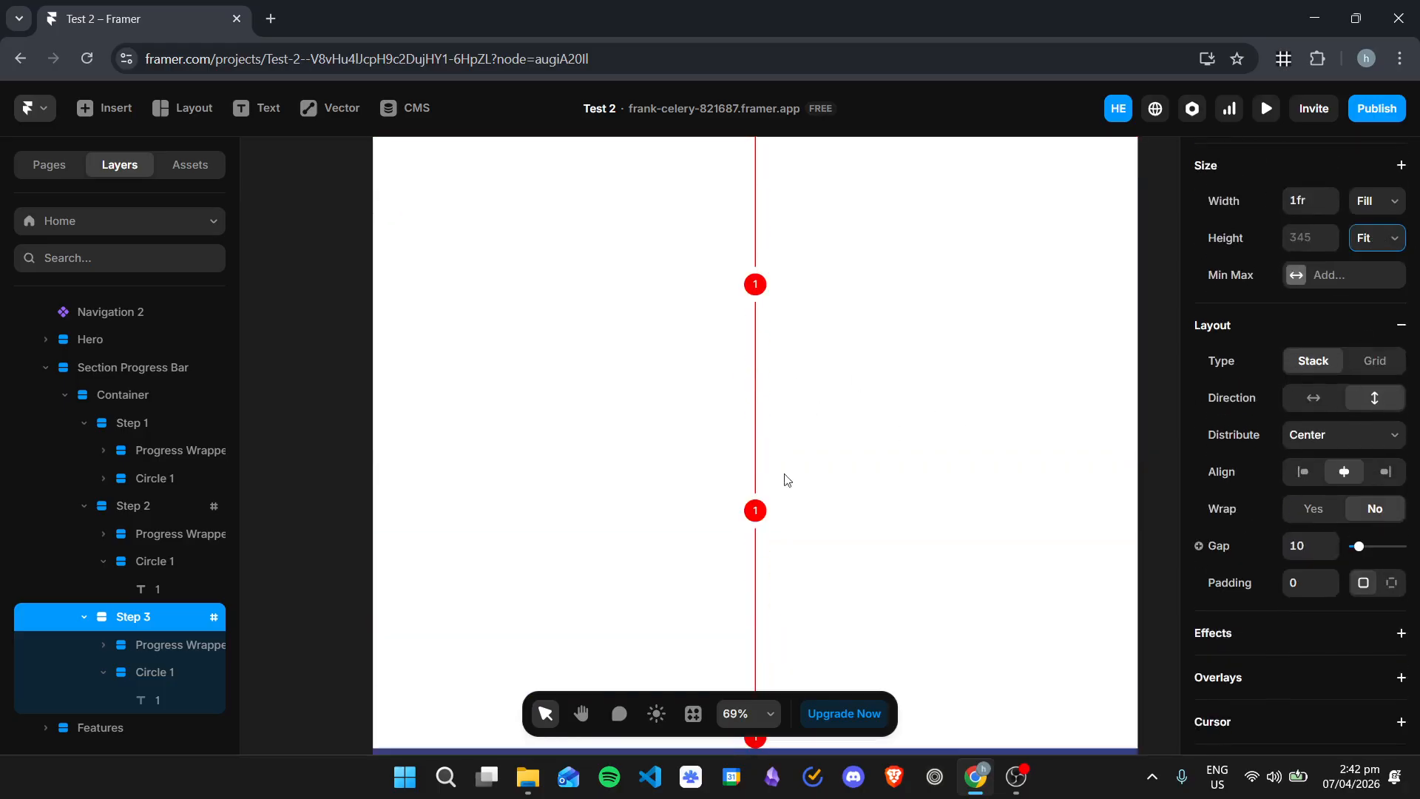
# Step: Change the number text inside Step 2's circle to 2
pyautogui.click(756, 510)
pyautogui.scroll(-1, 1307, 463)
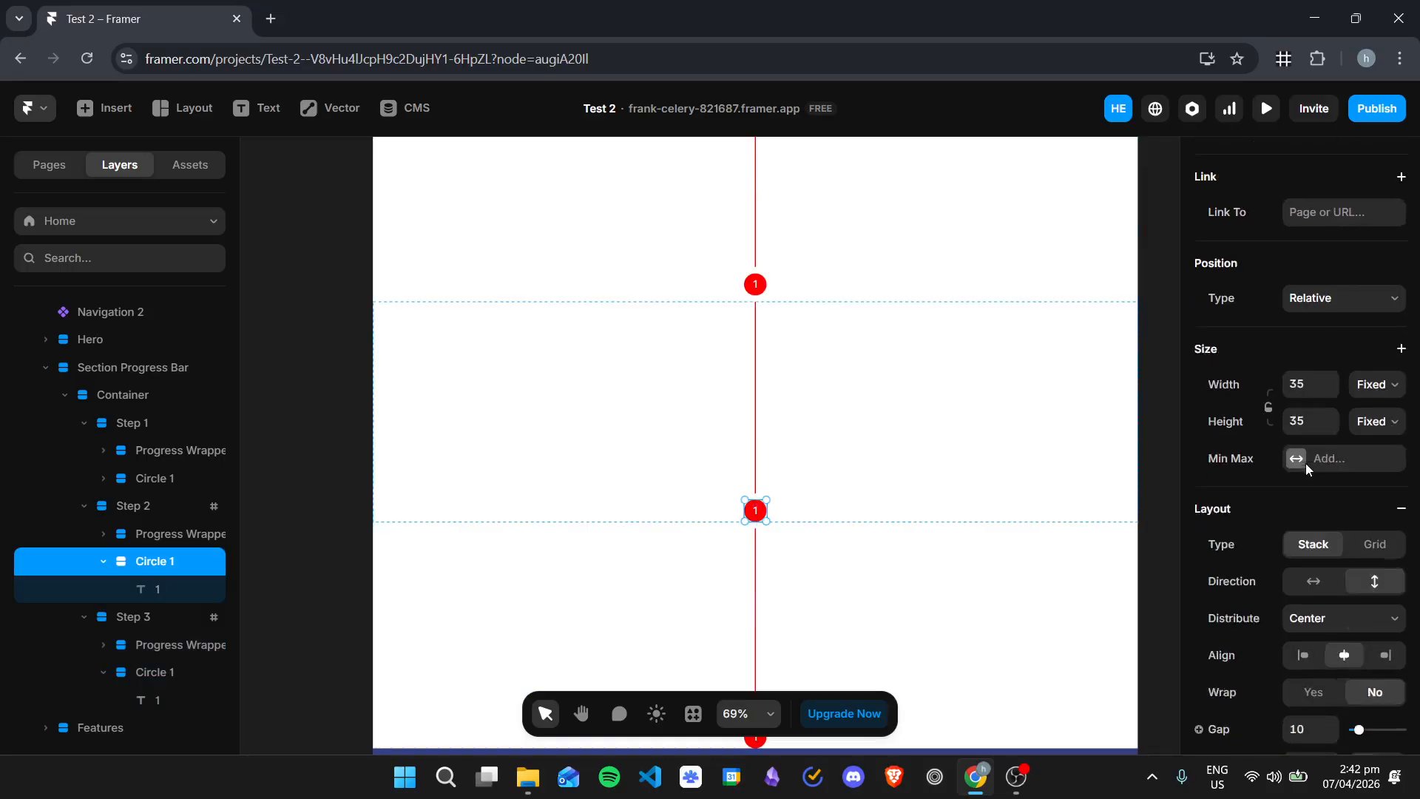
pyautogui.scroll(-5, 1306, 463)
pyautogui.click(158, 590)
pyautogui.scroll(-5, 1322, 531)
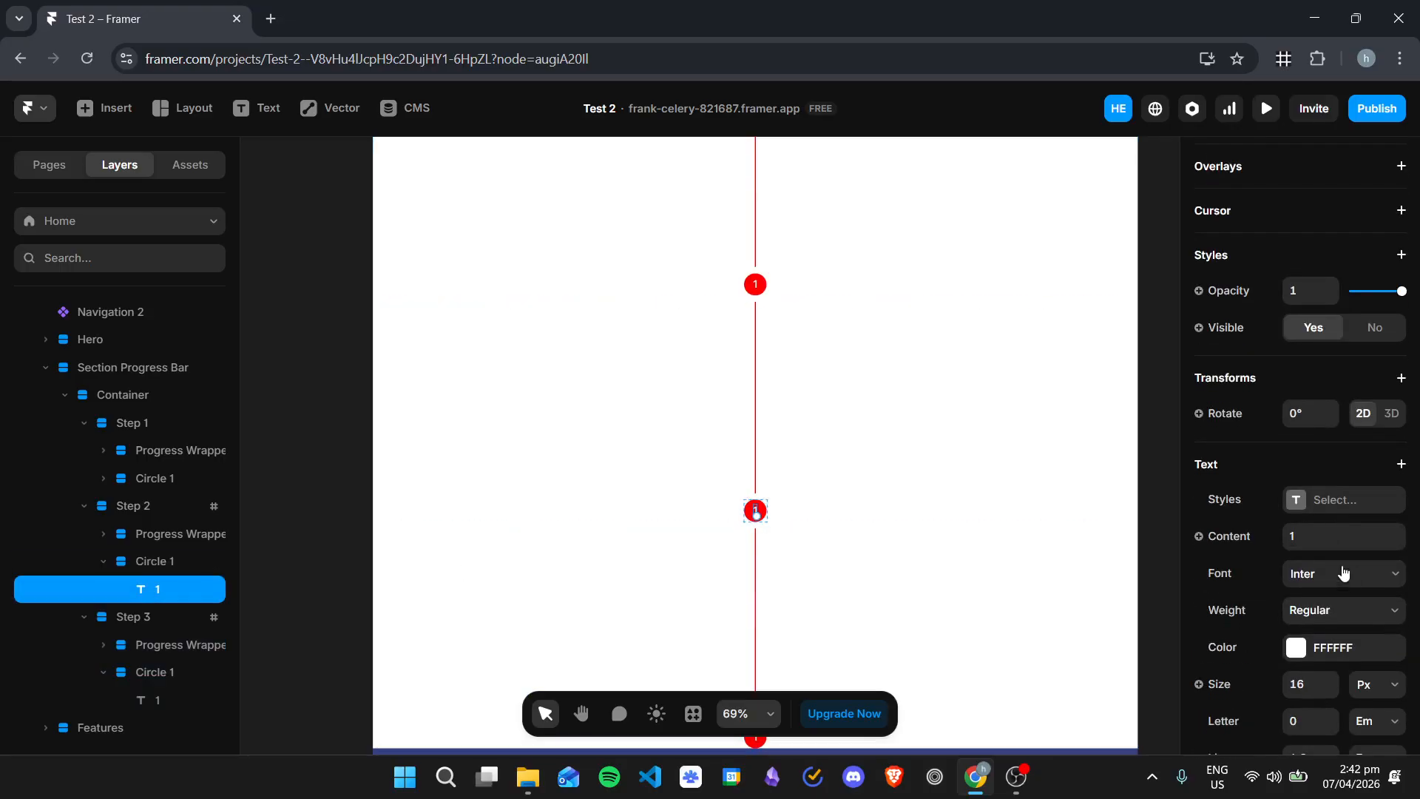
pyautogui.click(1322, 531)
pyautogui.write('2')
# Step: Change the number text inside Step 3's circle to 3
pyautogui.scroll(-2, 975, 509)
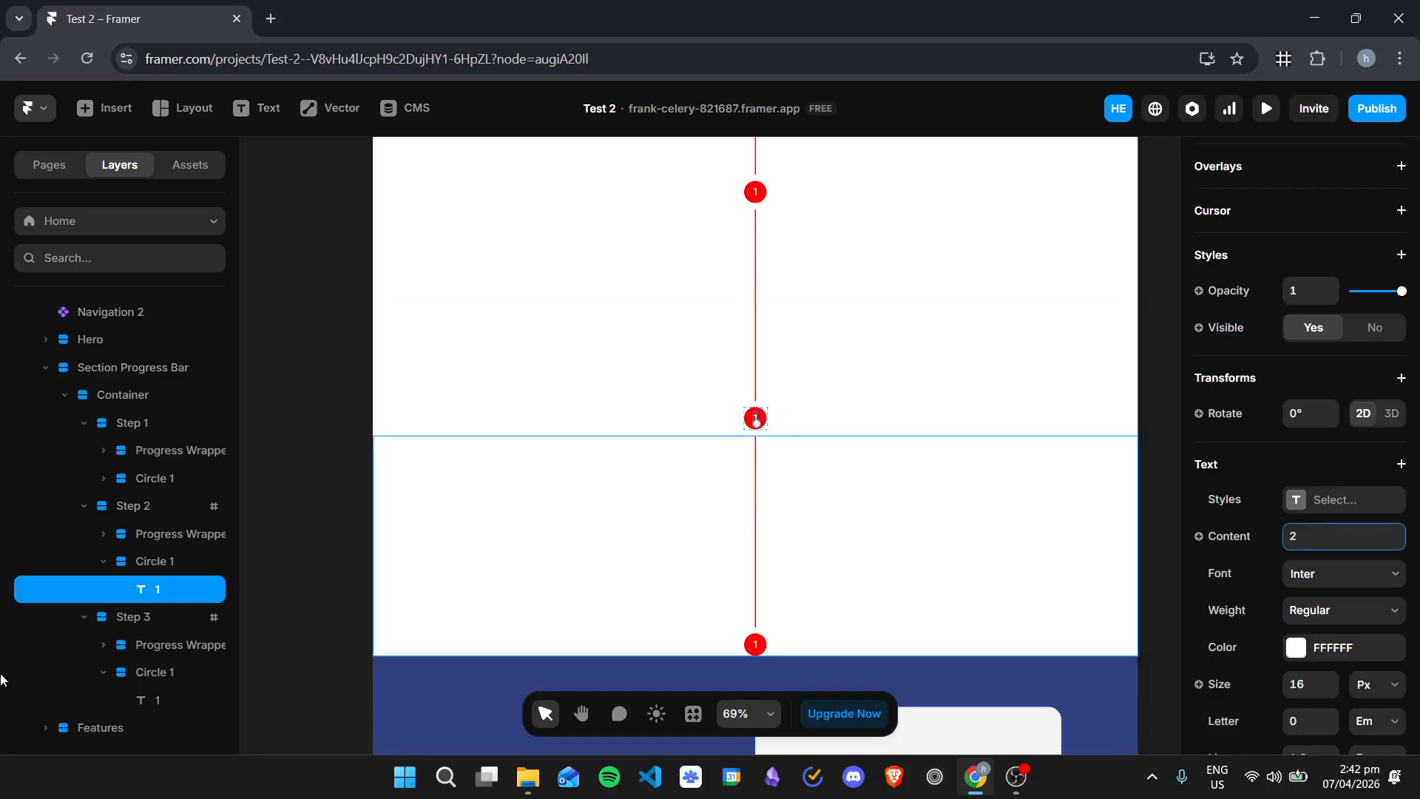
pyautogui.click(148, 700)
pyautogui.scroll(-3, 1291, 538)
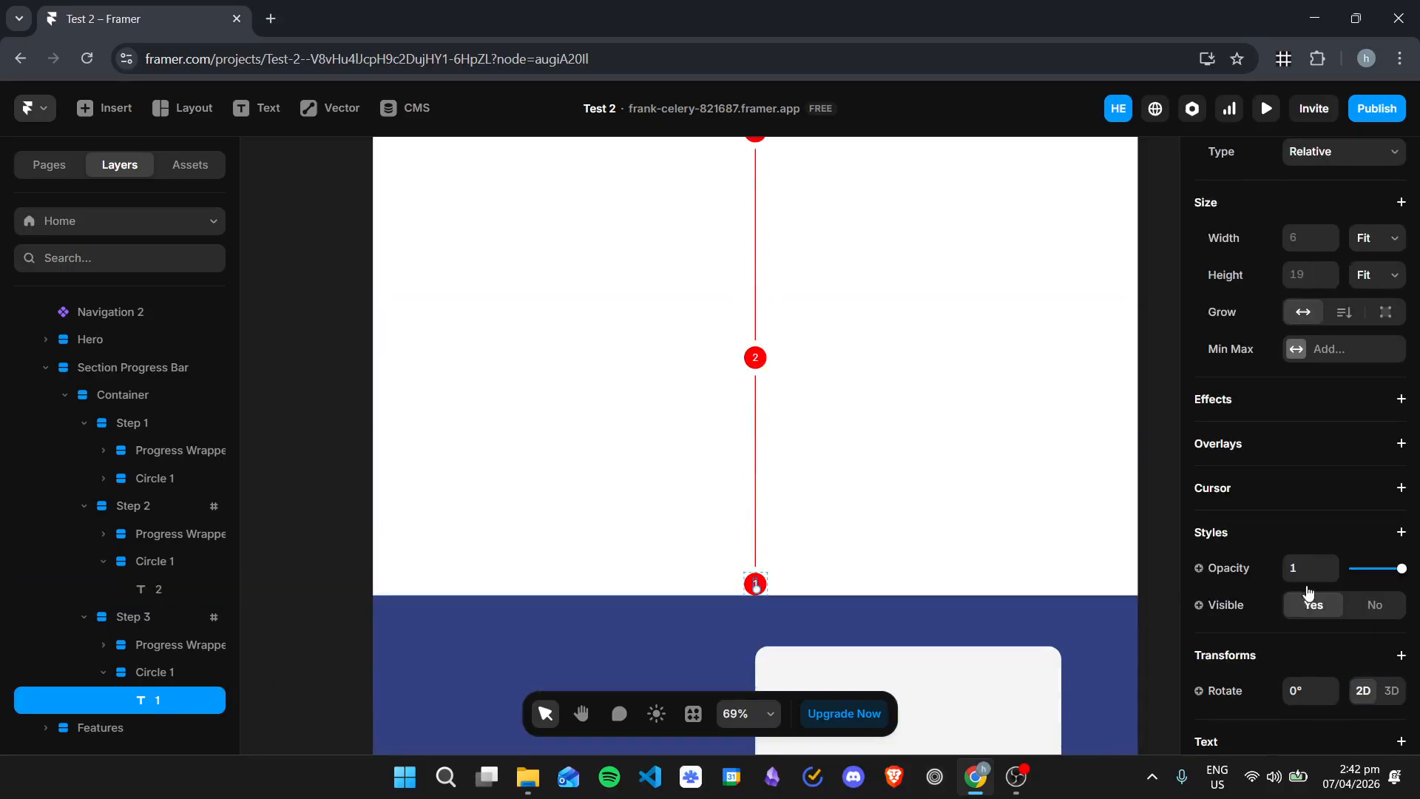
pyautogui.scroll(3, 1291, 524)
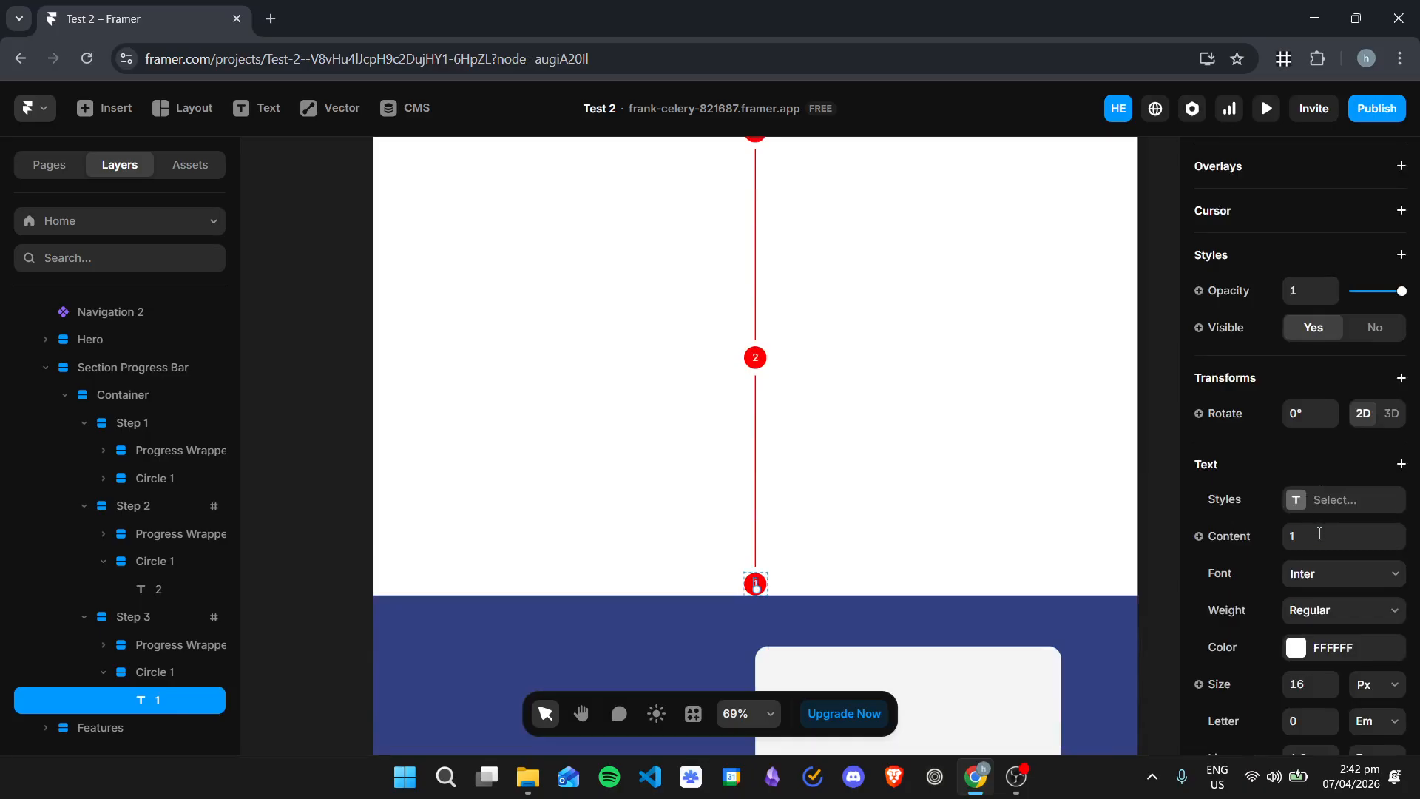
pyautogui.click(878, 481)
pyautogui.scroll(5, 907, 479)
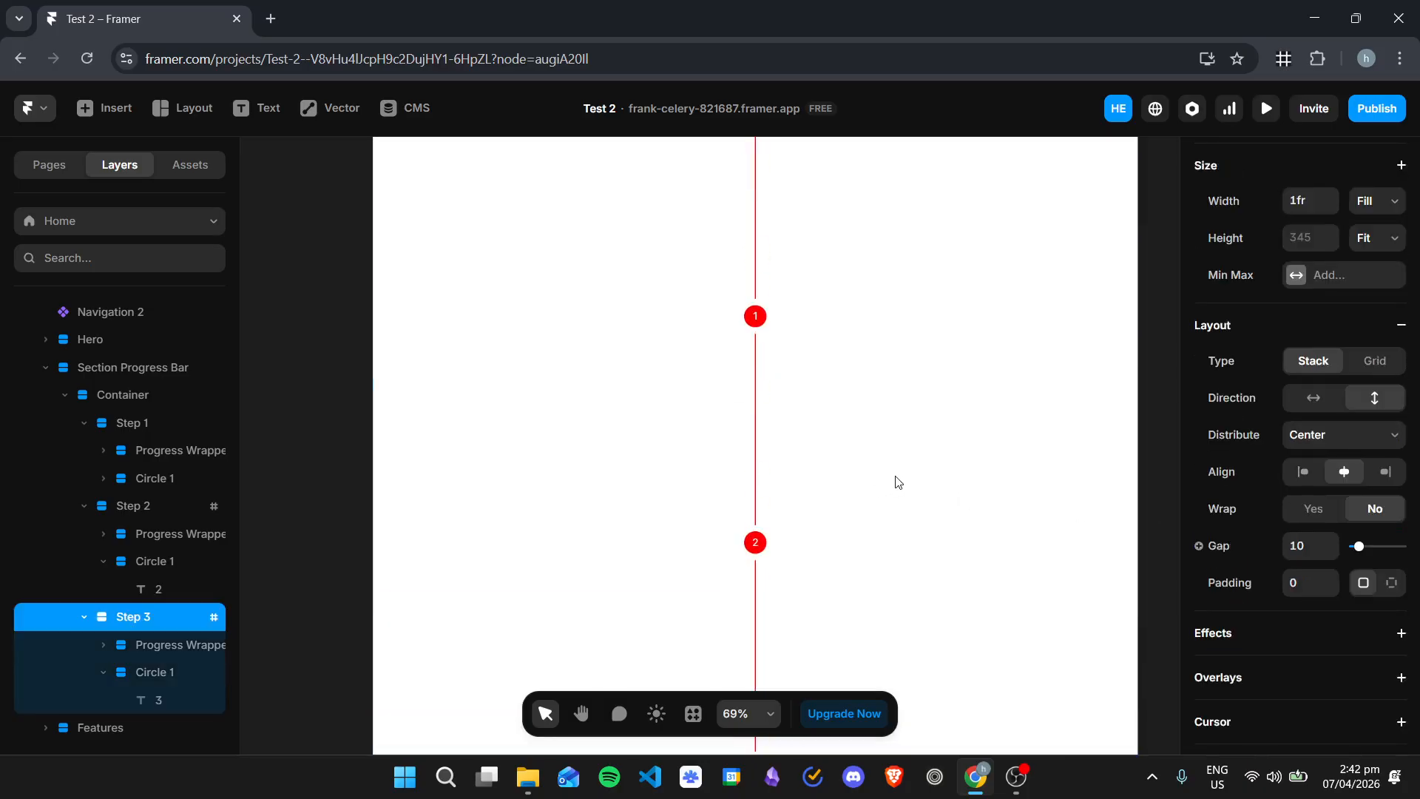
# Step: Preview the page and check how the progress line fills between the numbered circles while scrolling down and back up
pyautogui.click(1269, 108)
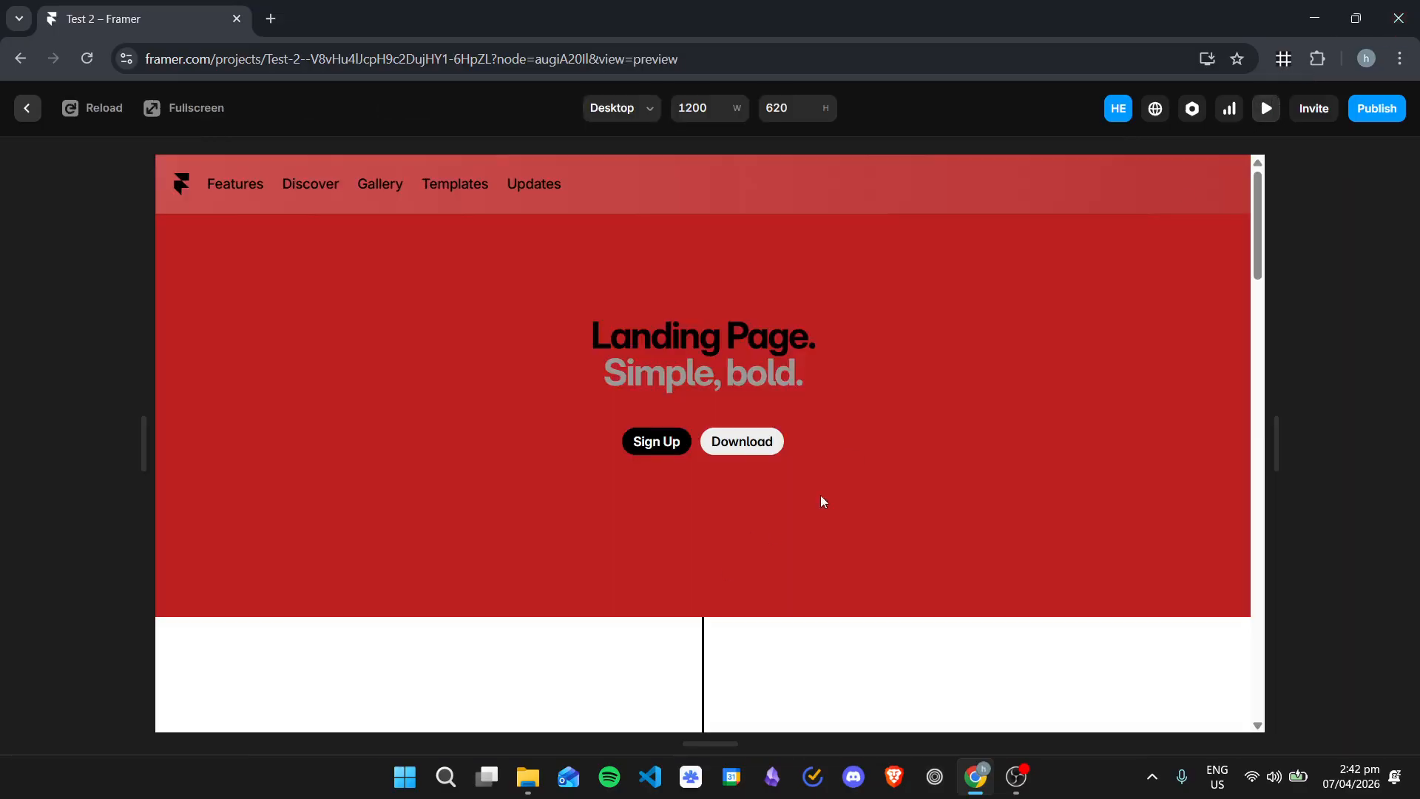
pyautogui.scroll(-5, 821, 496)
pyautogui.scroll(-3, 885, 441)
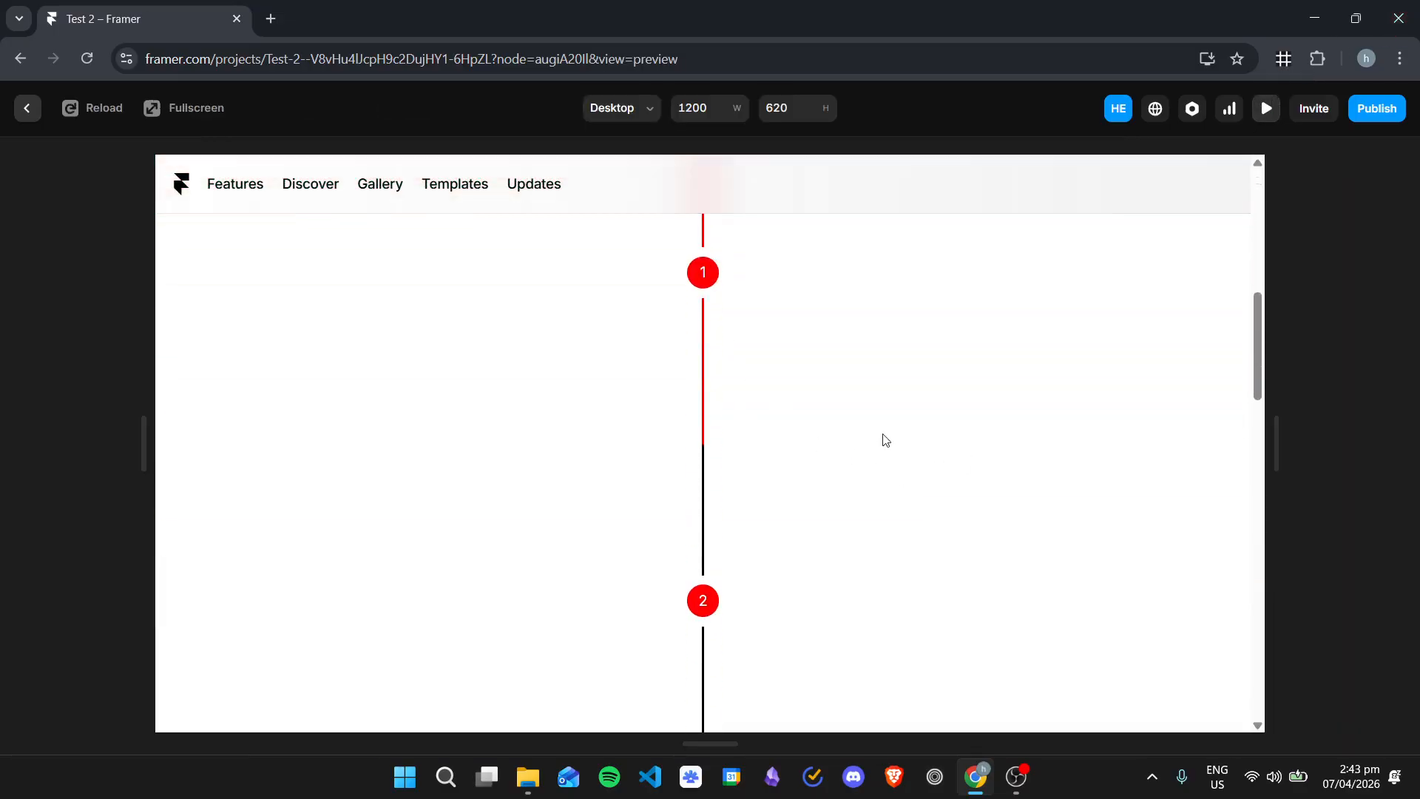
pyautogui.scroll(-6, 710, 407)
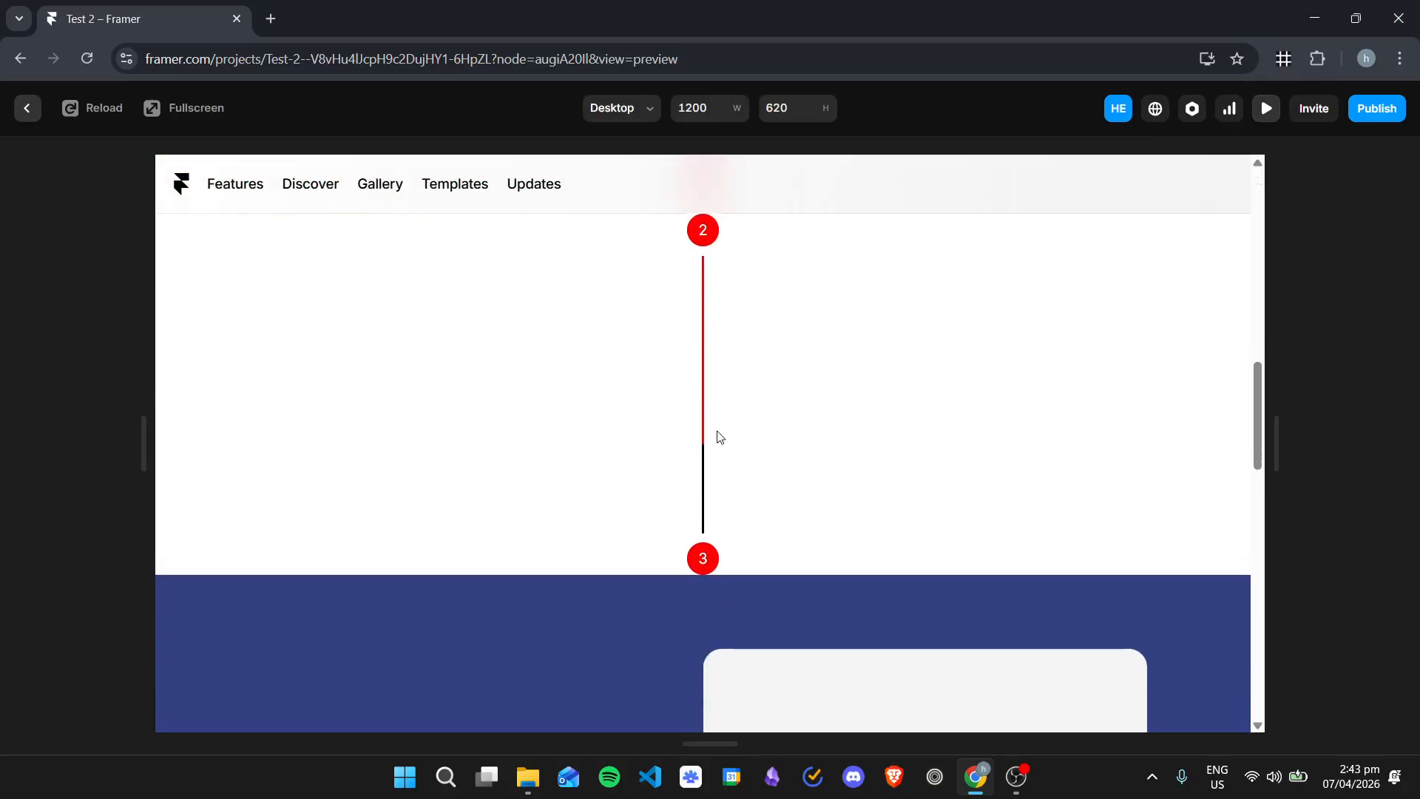
pyautogui.scroll(6, 850, 525)
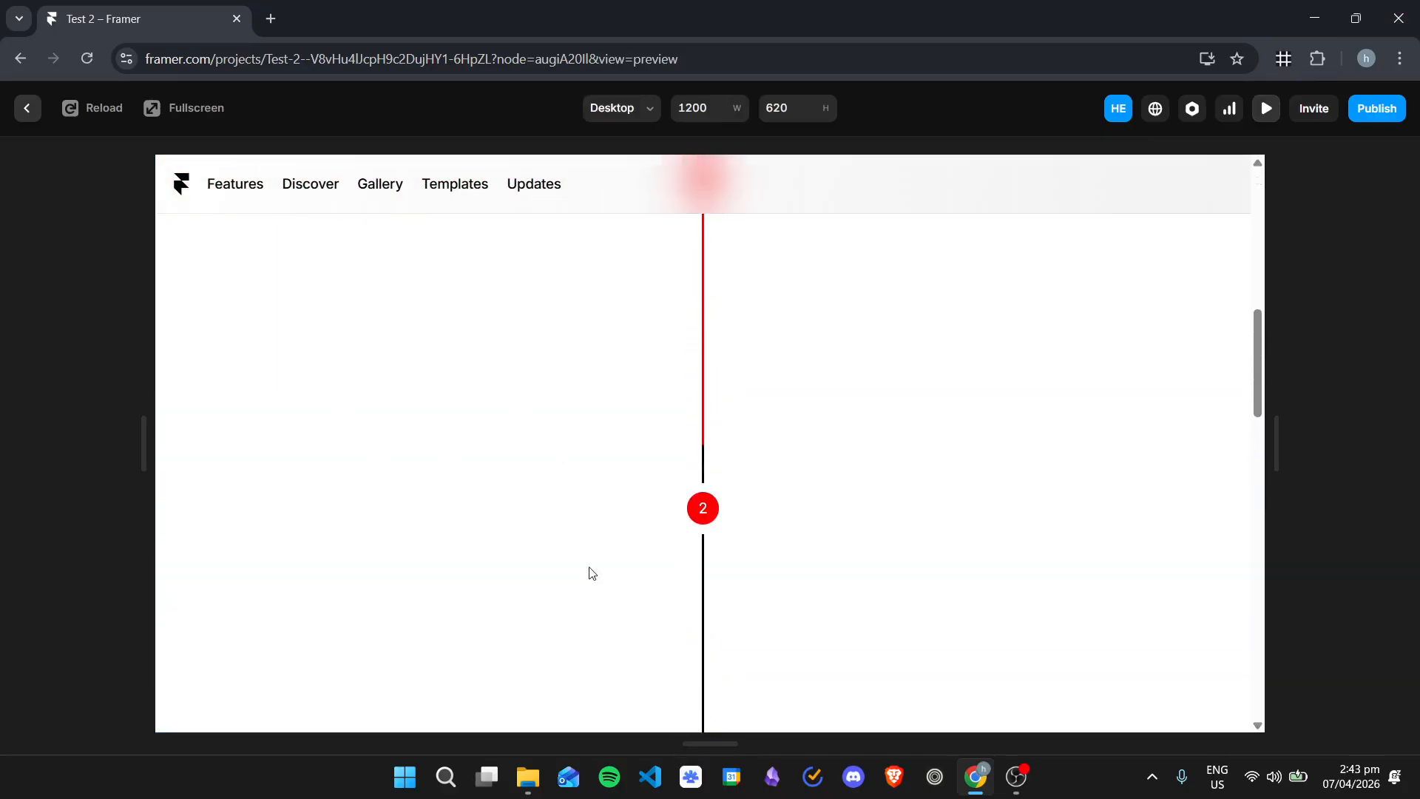
pyautogui.scroll(5, 775, 555)
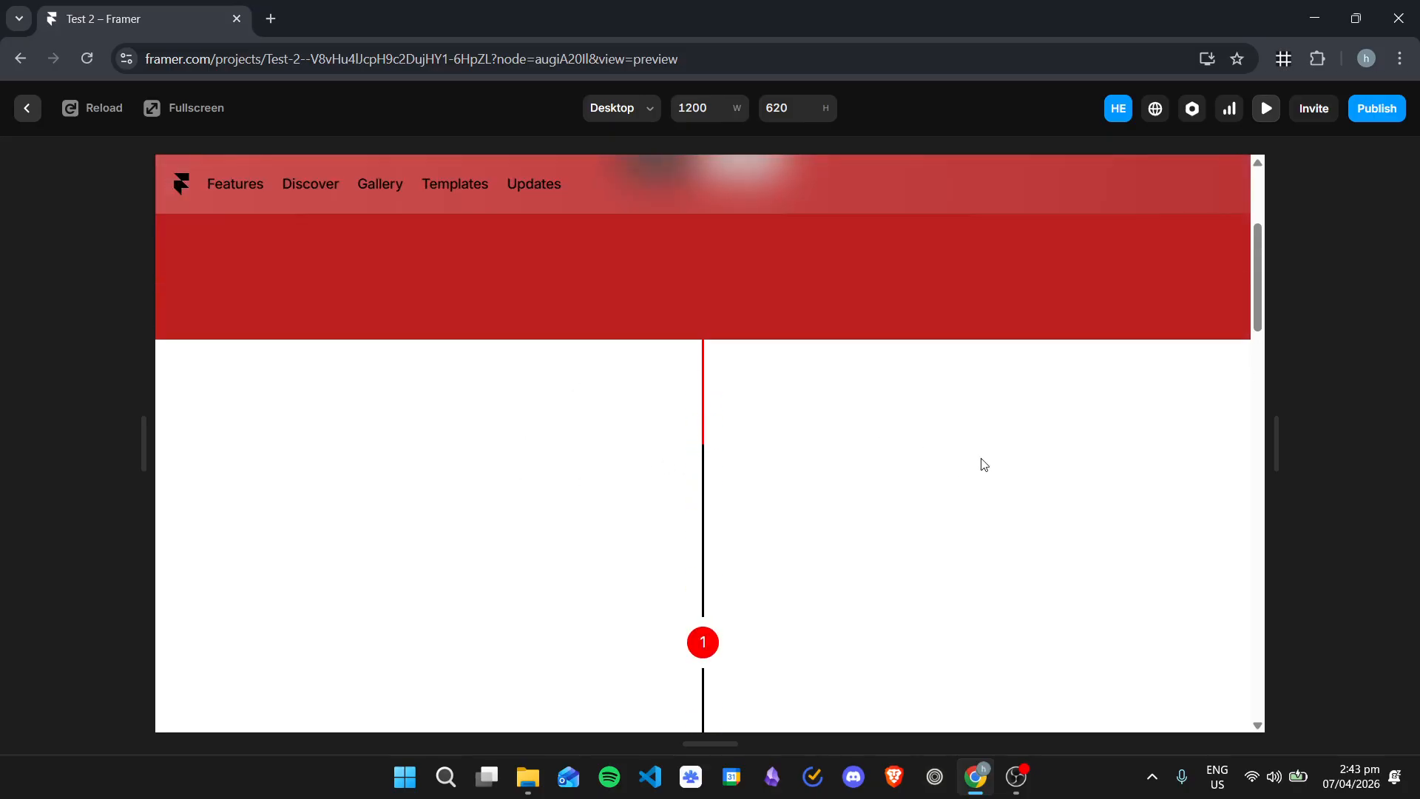
pyautogui.scroll(-10, 930, 499)
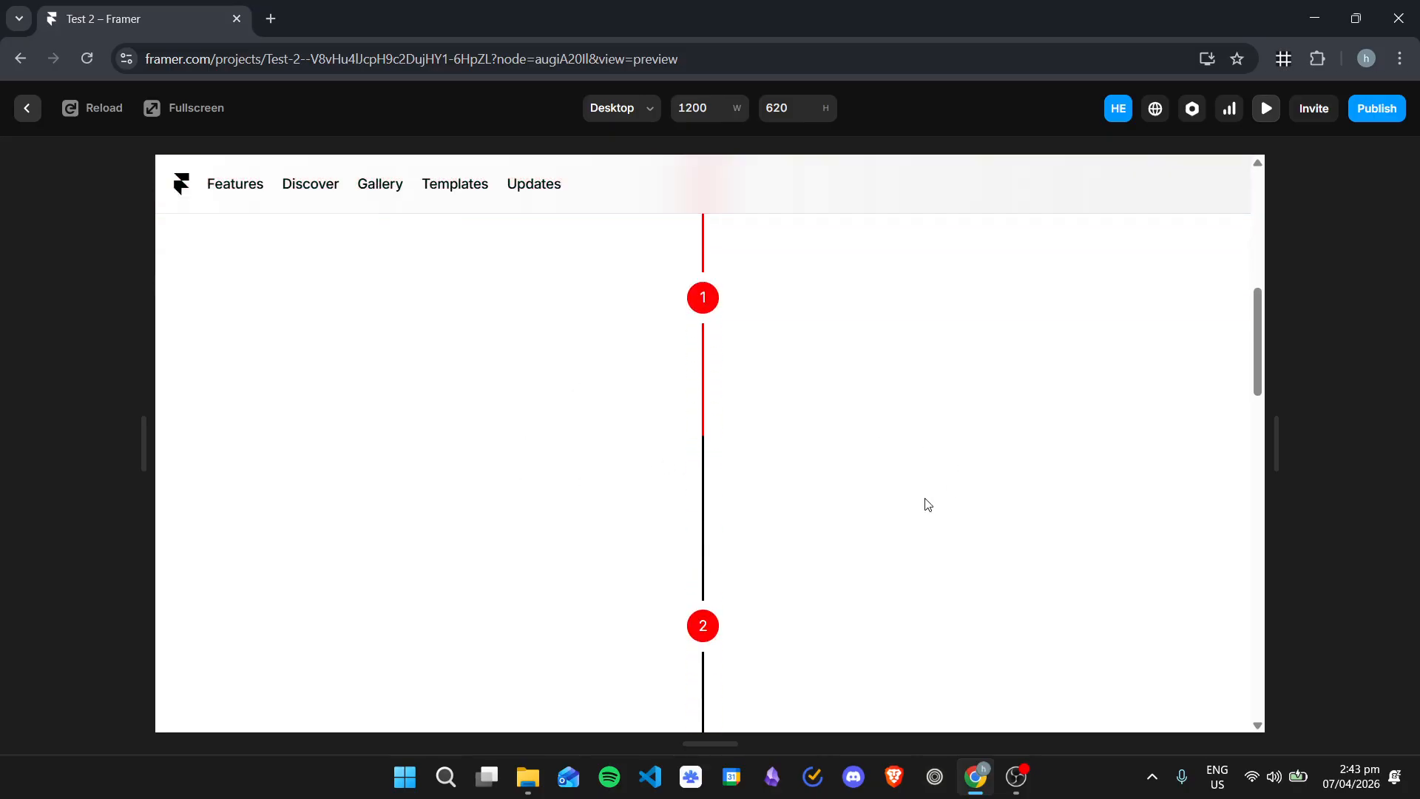
pyautogui.scroll(5, 928, 504)
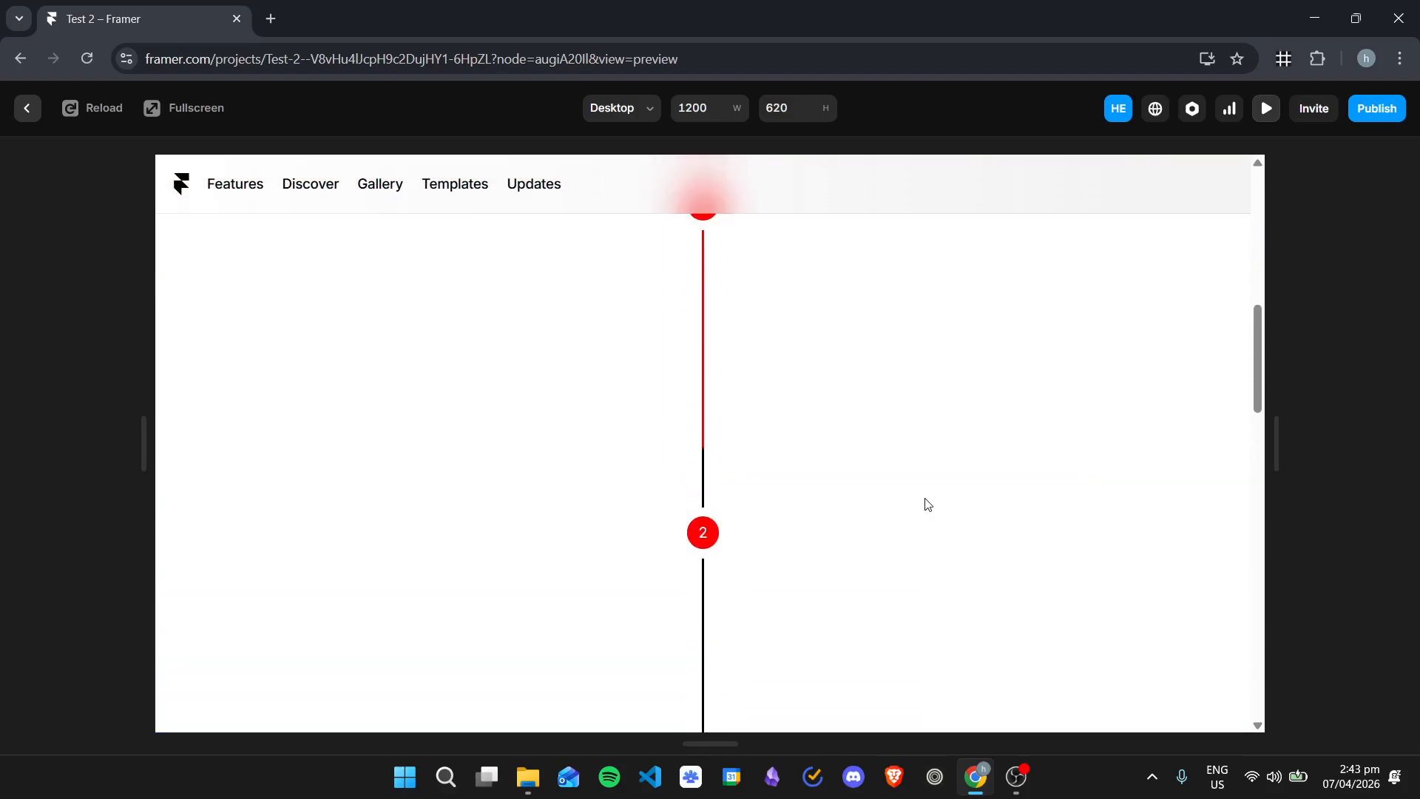